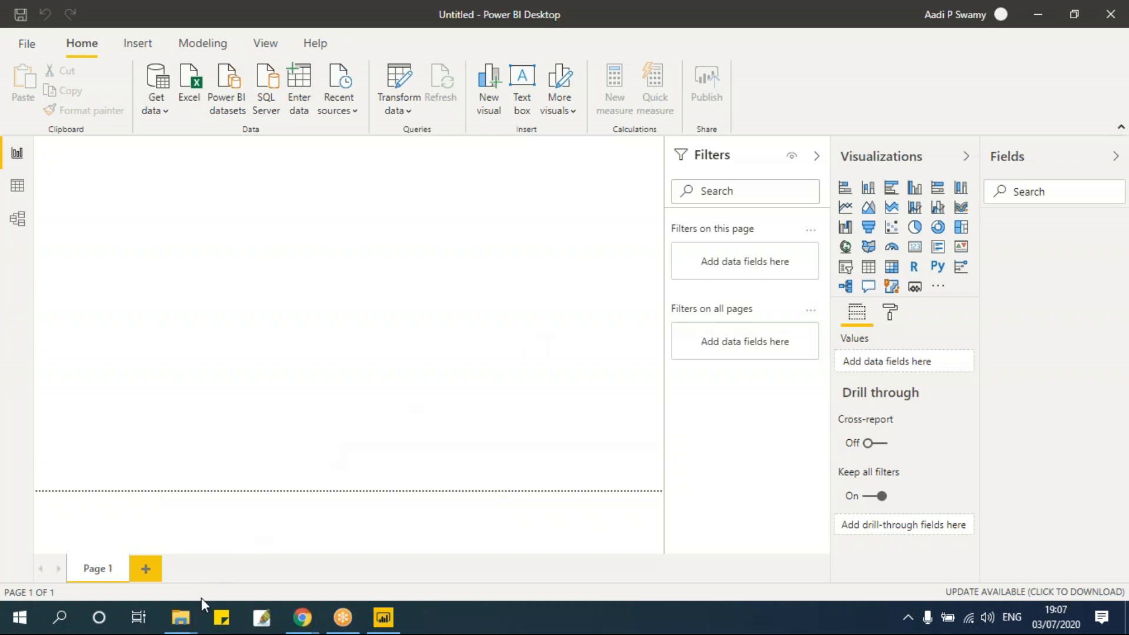
Switch to File Explorer, copy the path of the Session 03 - Power Query Editor folder and select the Excel Raw Data workbook
mouse_move(180, 617)
left_click(138, 552)
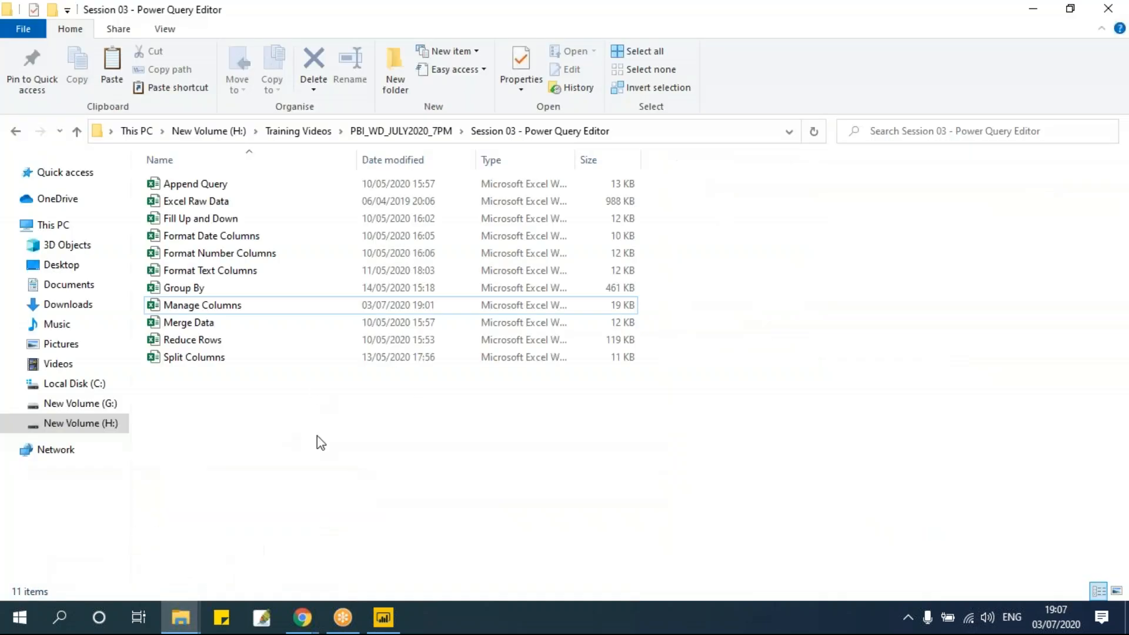
left_click_drag(403, 479, 191, 185)
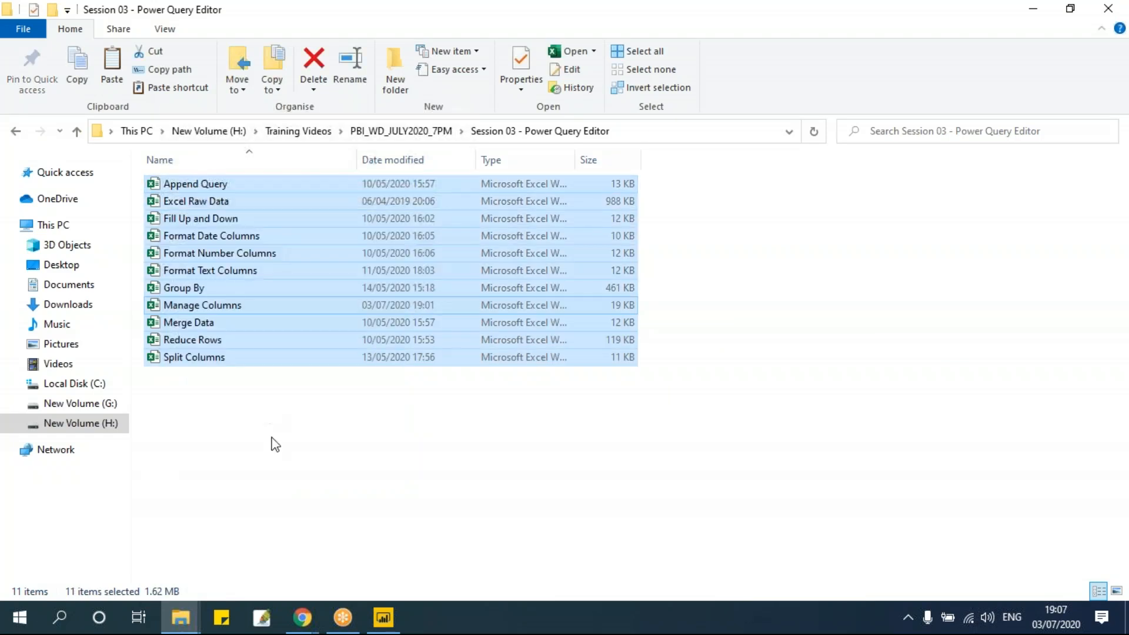
left_click(274, 445)
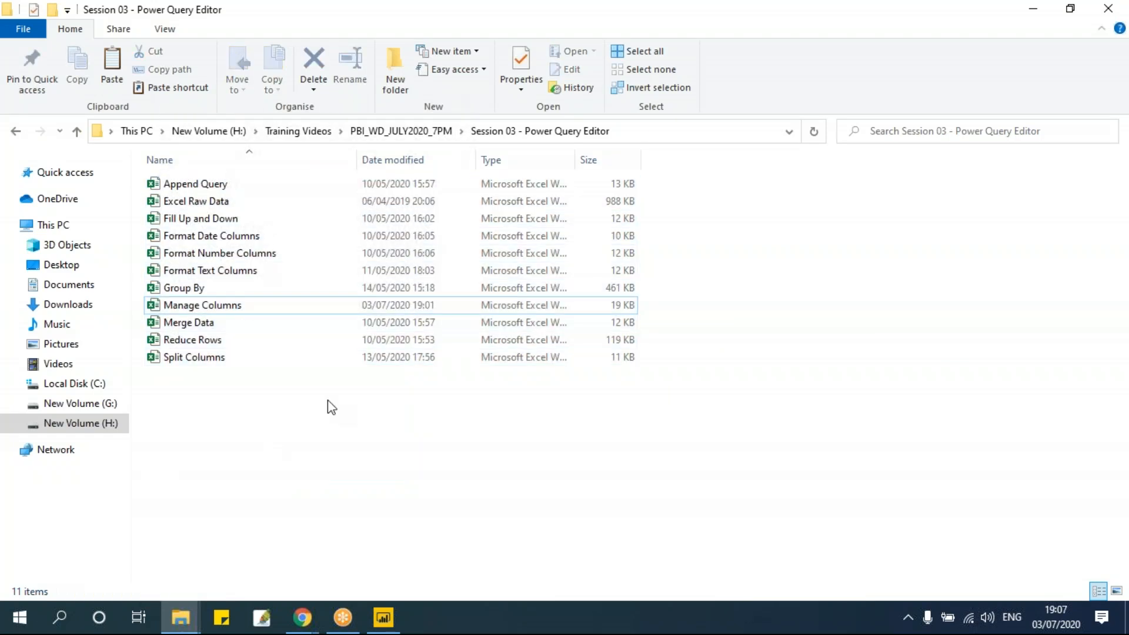
left_click(657, 137)
key("ctrl+c")
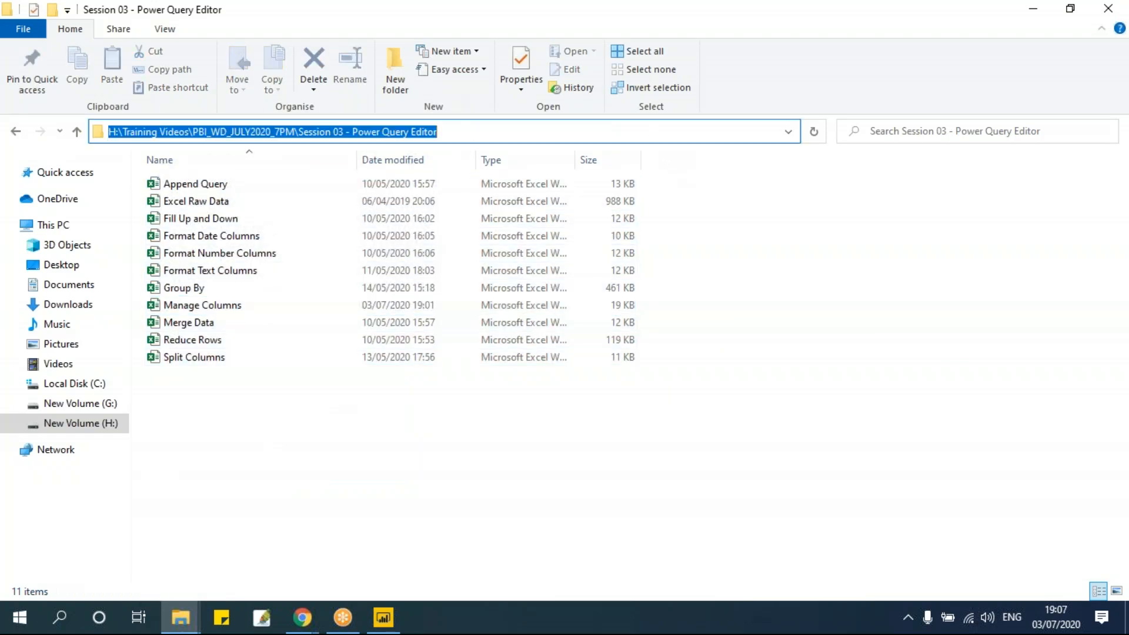
left_click(421, 436)
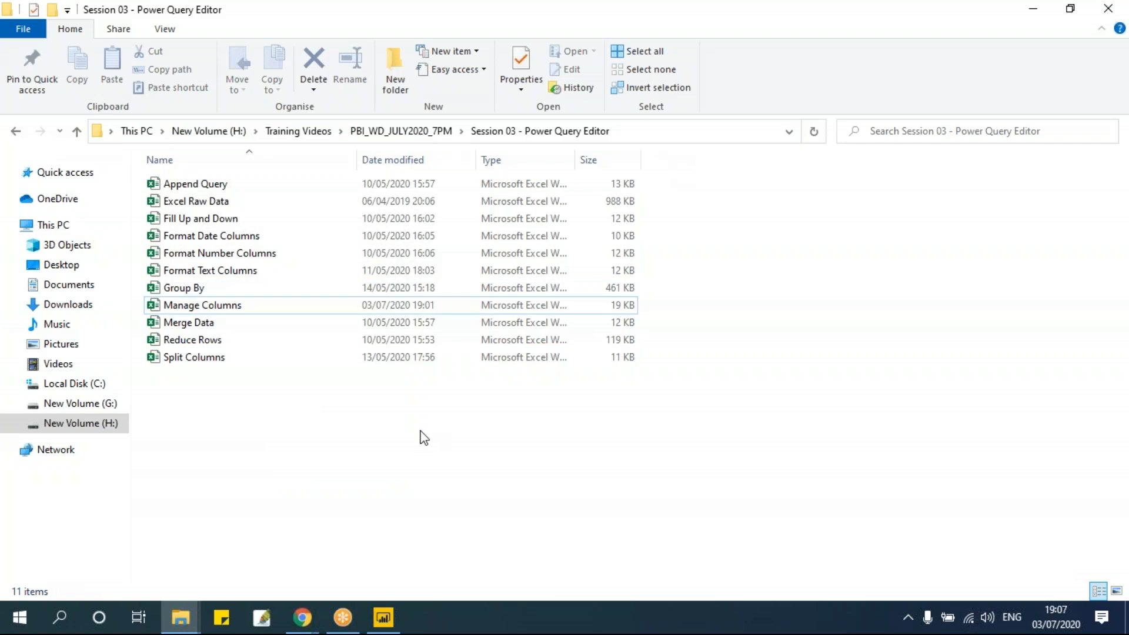
left_click(189, 202)
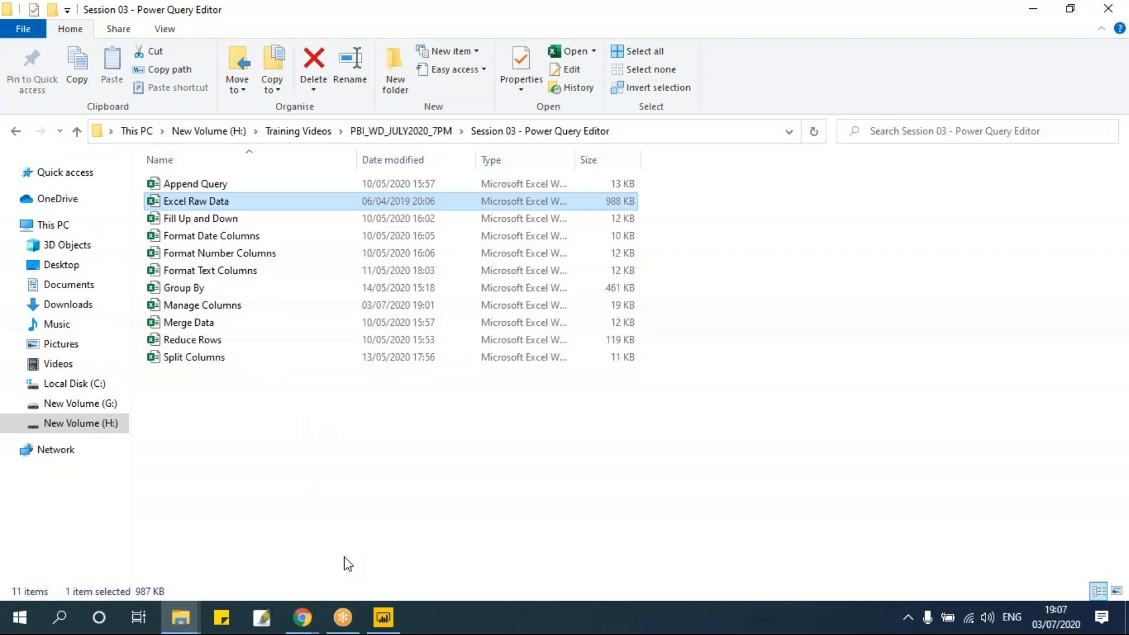
Switch to Power BI Desktop and open the Excel Raw Data workbook from the copied folder path as an Excel data source
mouse_move(383, 617)
left_click(369, 566)
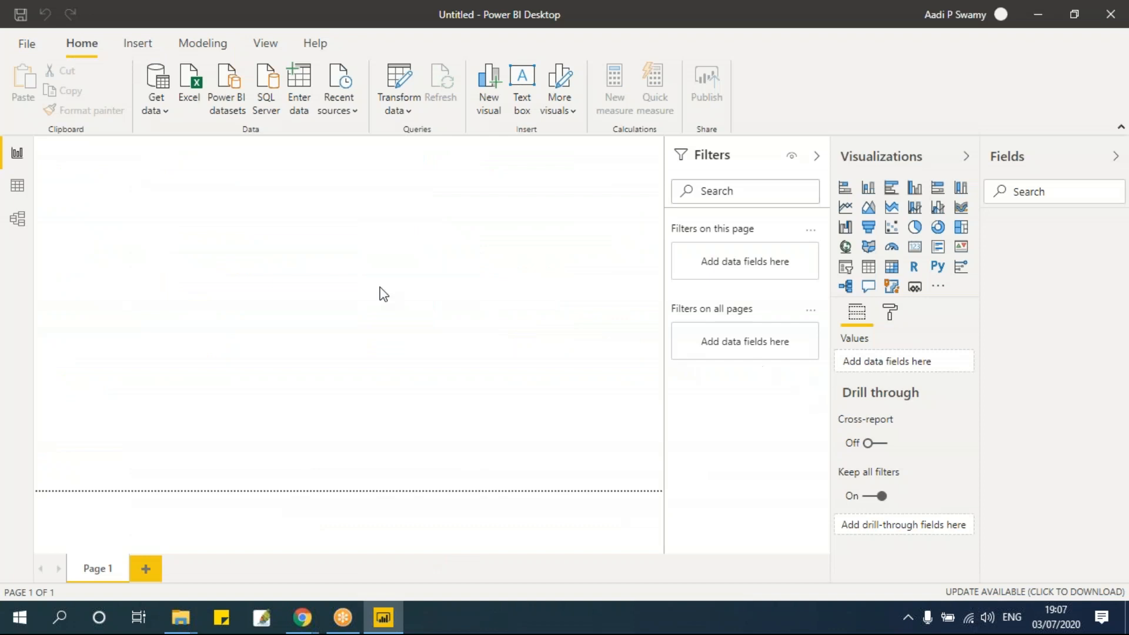
left_click(166, 113)
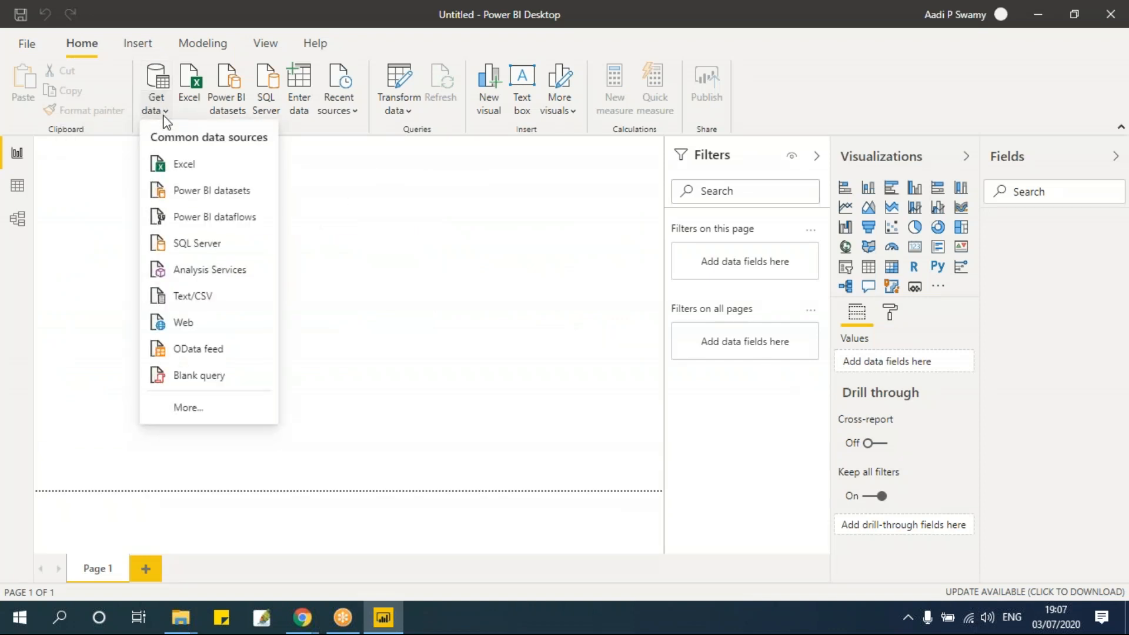
left_click(177, 167)
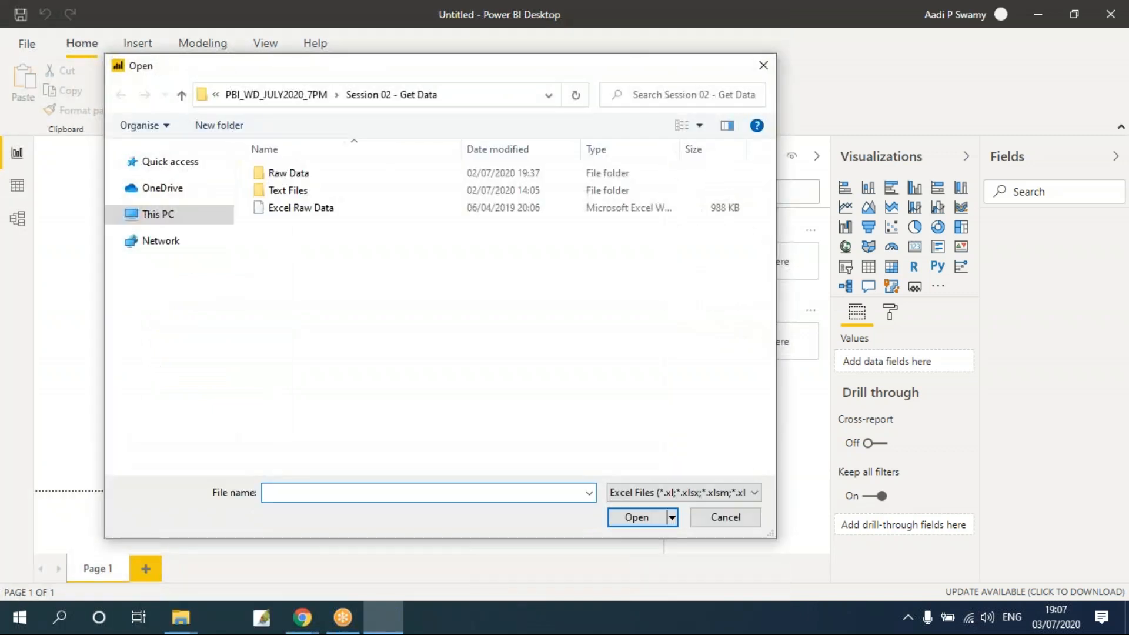
key("ctrl+v")
key("Return")
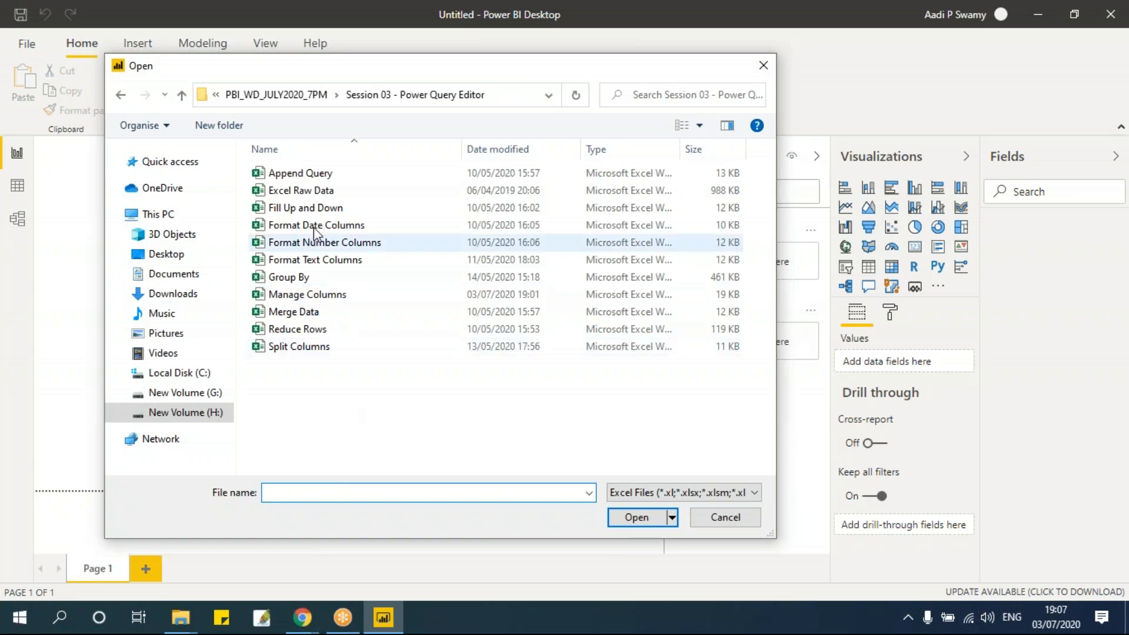
left_click(316, 193)
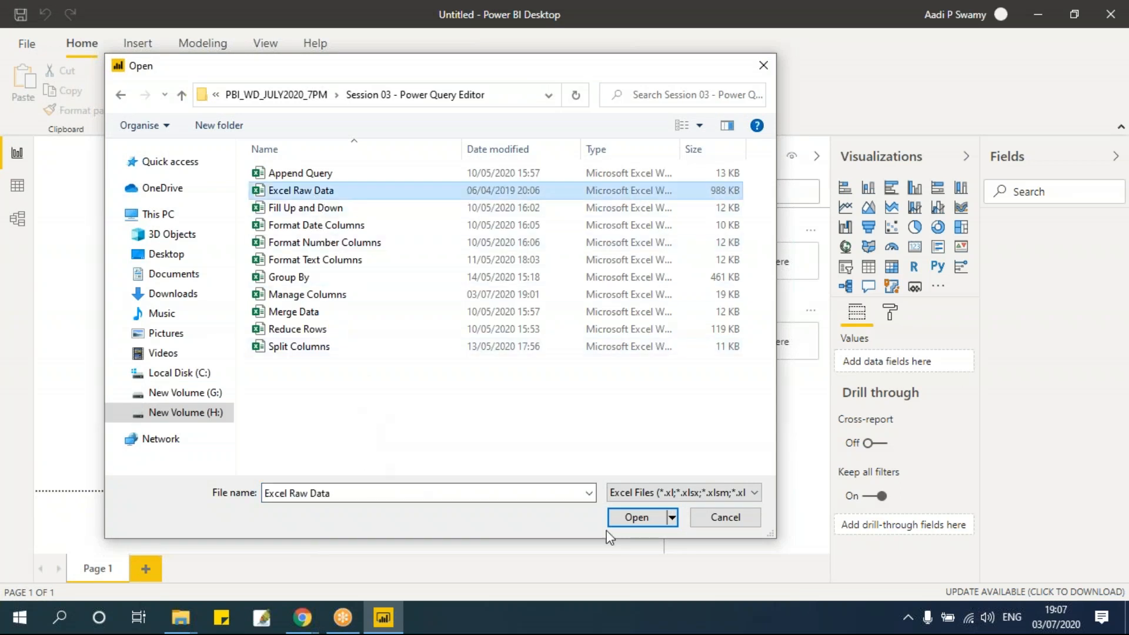
left_click(630, 518)
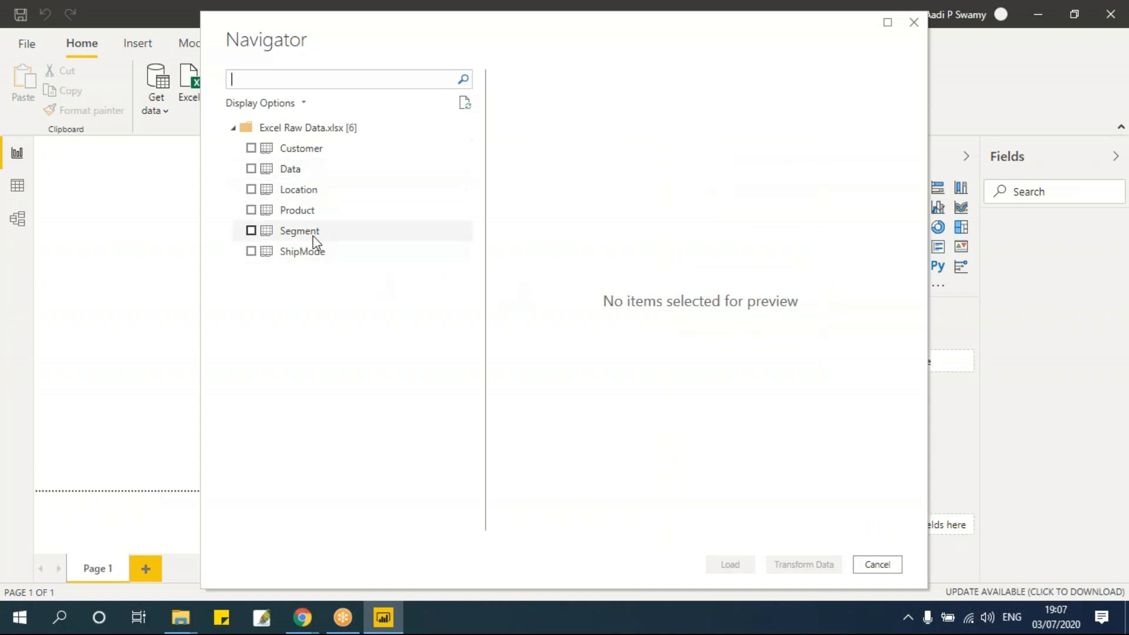
Choose the Customer, Location and Segment tables and open them in Power Query Editor for transformation
left_click(251, 147)
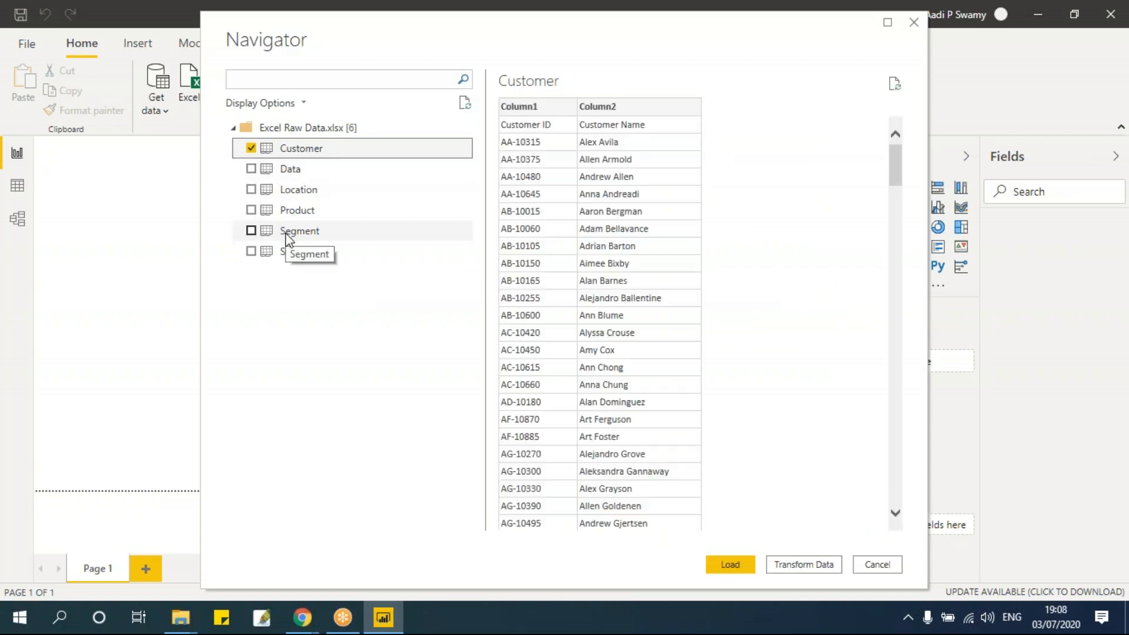
left_click(251, 189)
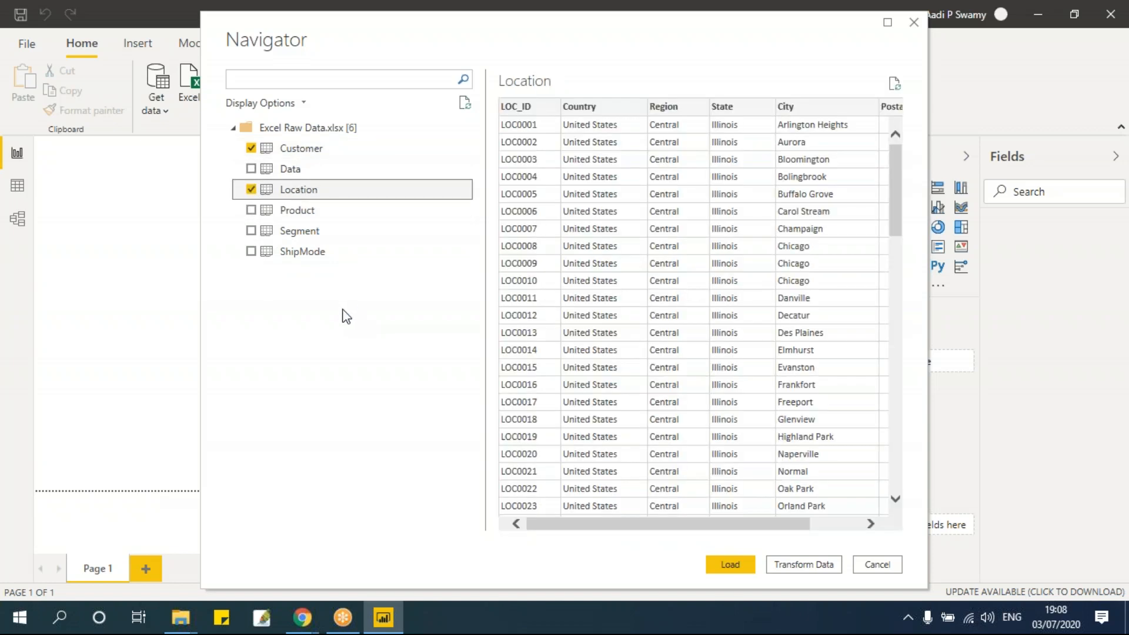
left_click(251, 231)
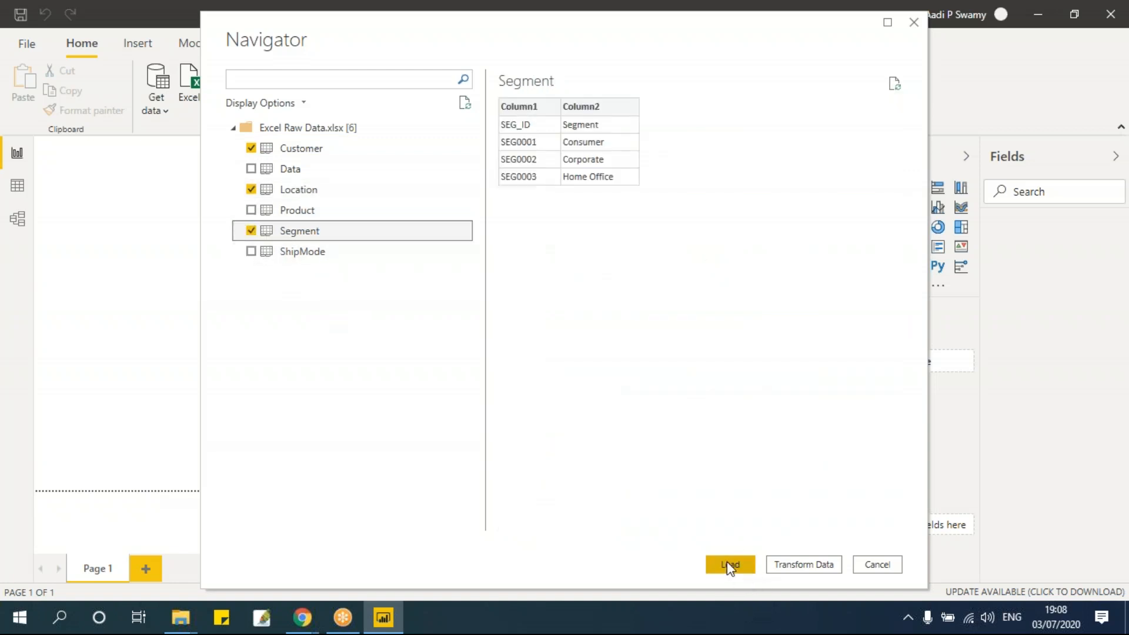
left_click(804, 565)
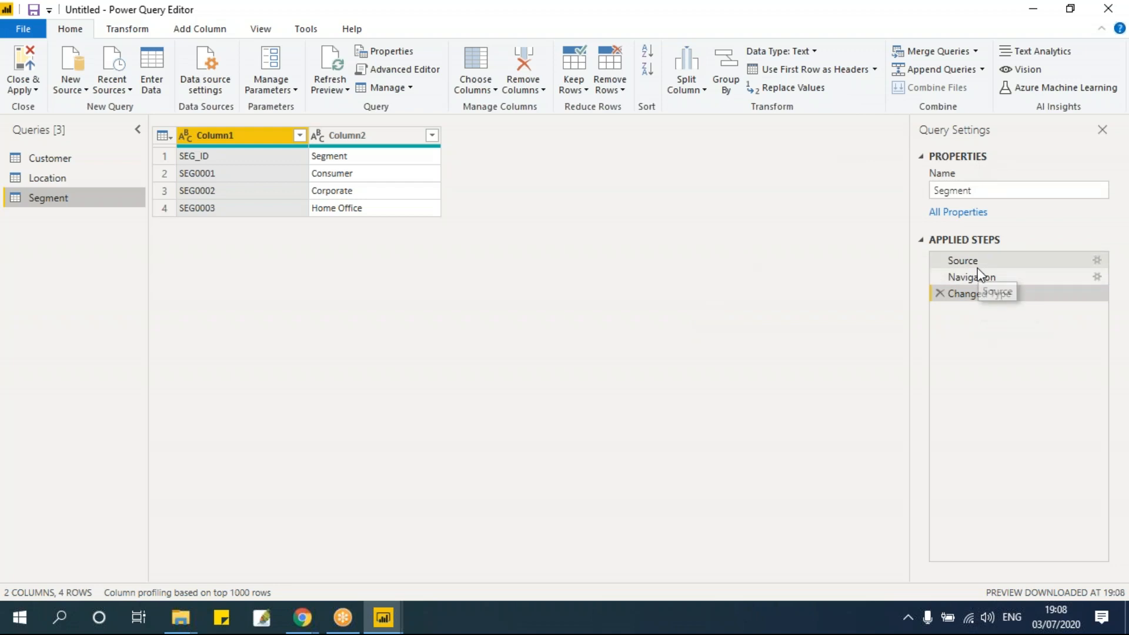
Use the first row as headers in both the Segment and Customer queries
left_click(817, 73)
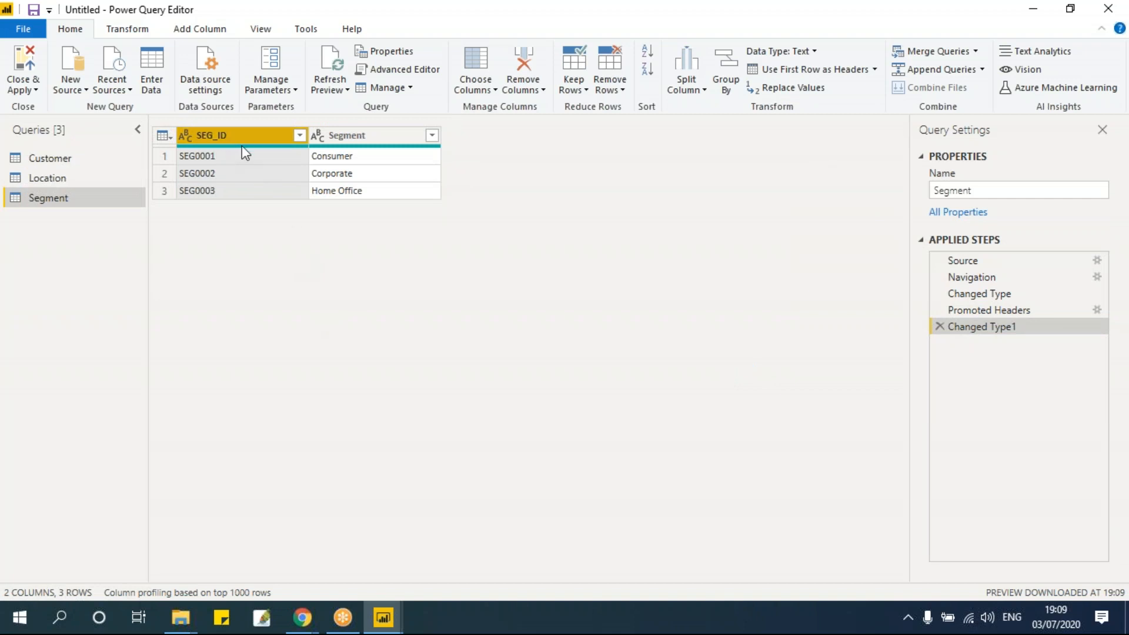
left_click(52, 158)
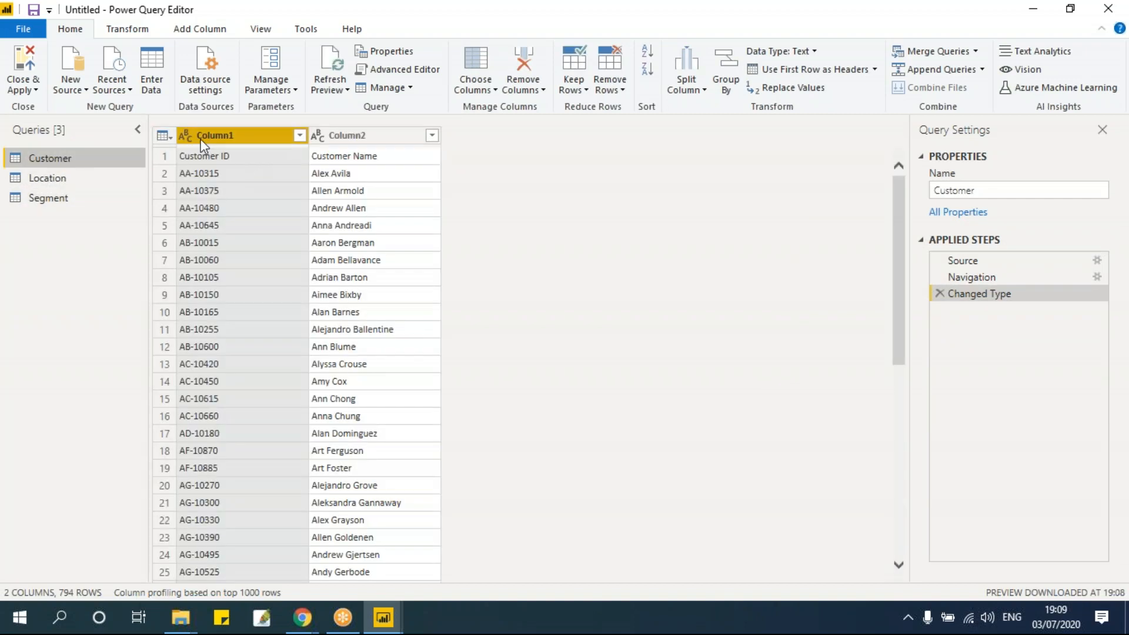
left_click(790, 71)
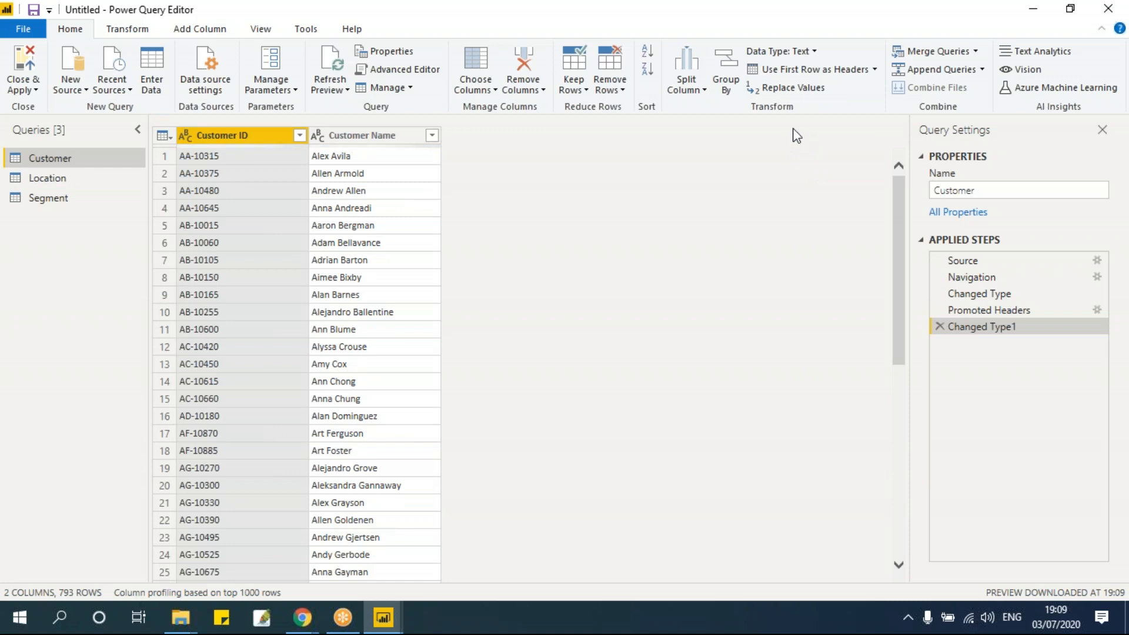
Demote the Customer query's headers to its first row and review the header conversion options
left_click(876, 71)
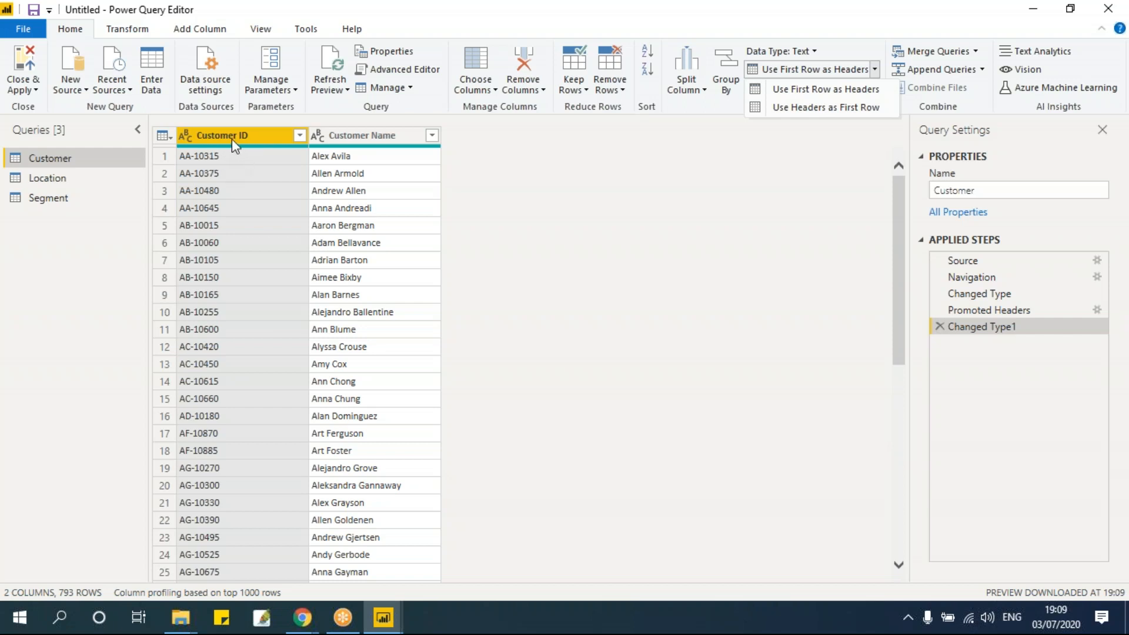
left_click(817, 109)
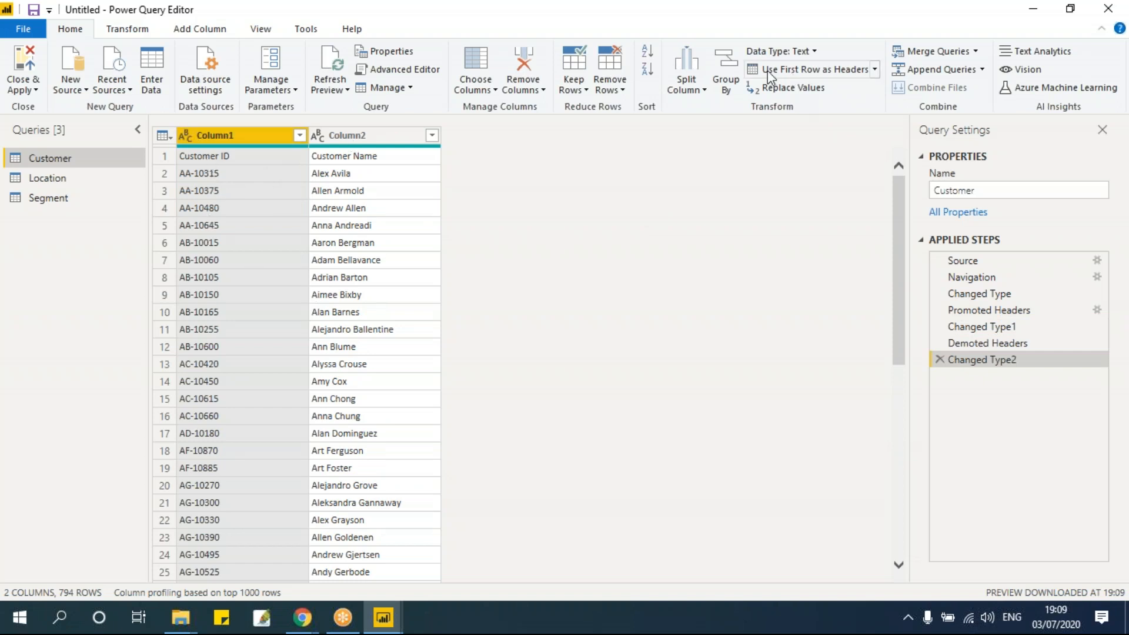
left_click(875, 69)
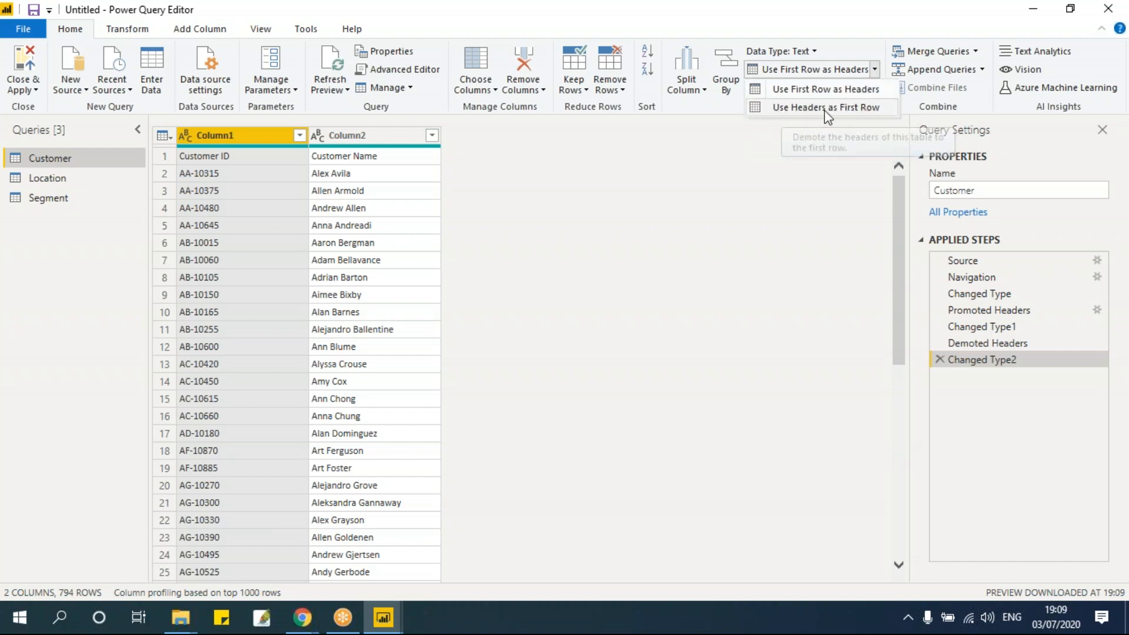
left_click(779, 220)
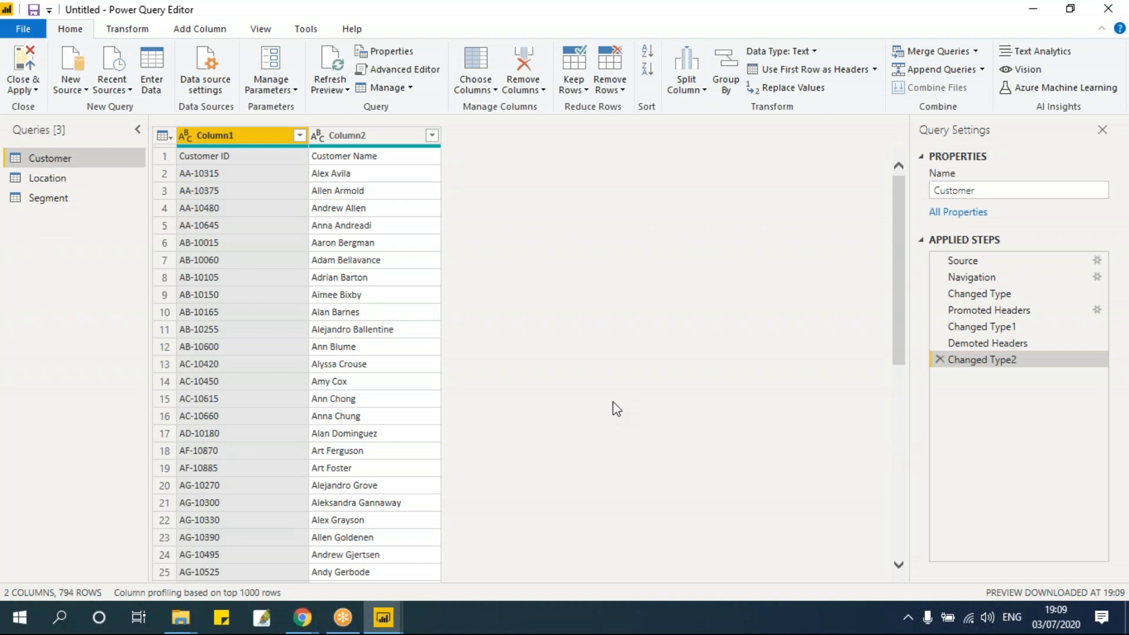
Display the Location query and compare the commands for transforming existing columns with those for adding new columns
left_click(71, 171)
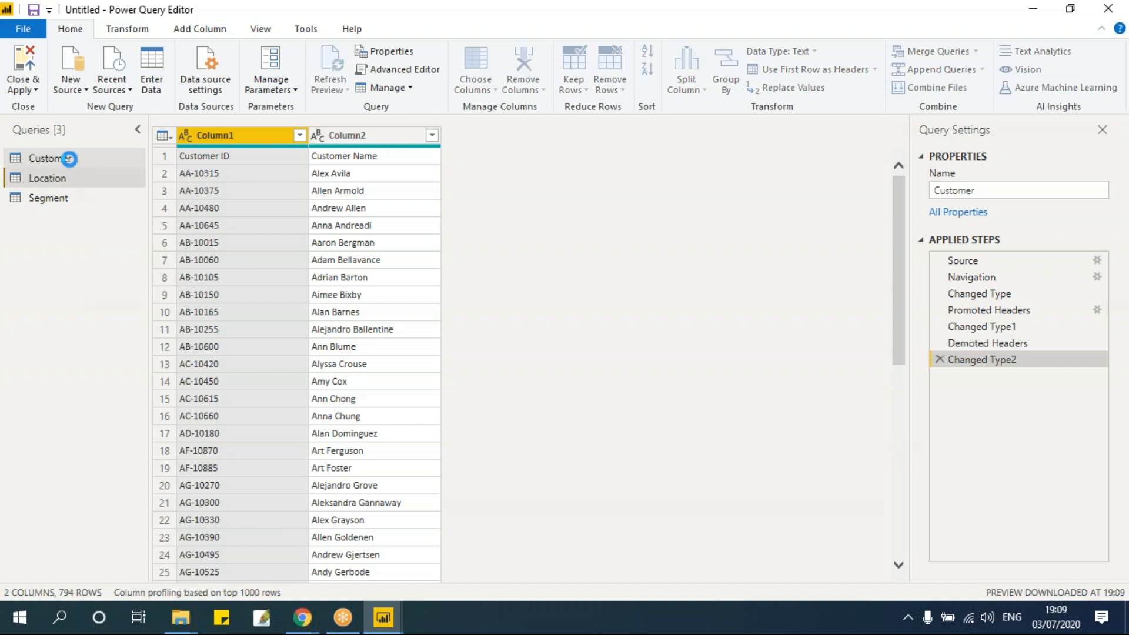
left_click(76, 159)
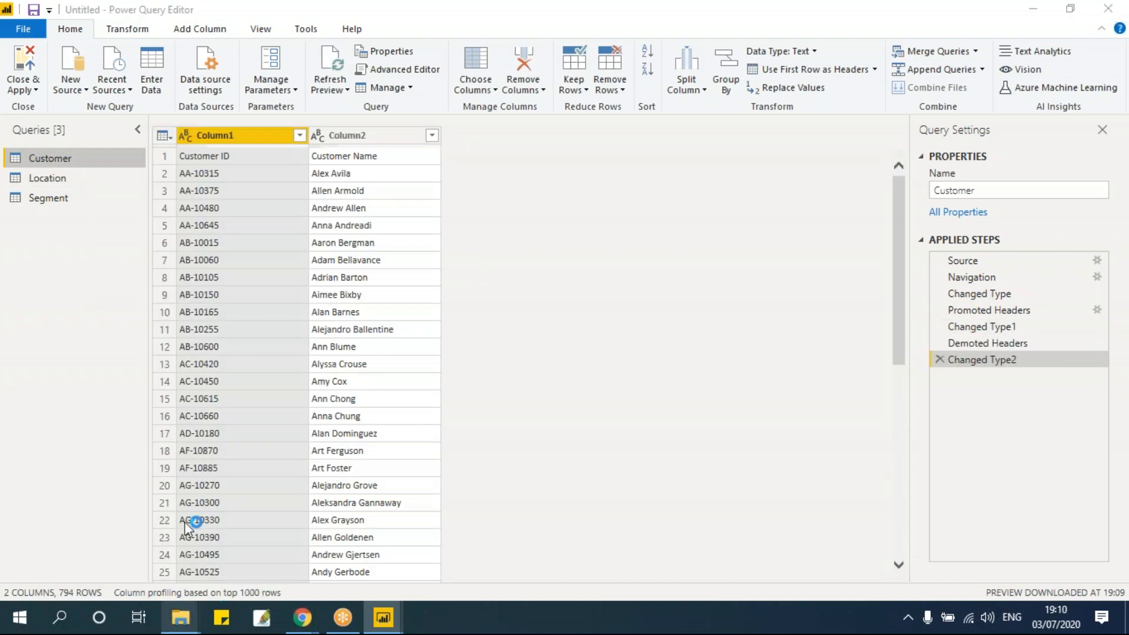
left_click(65, 178)
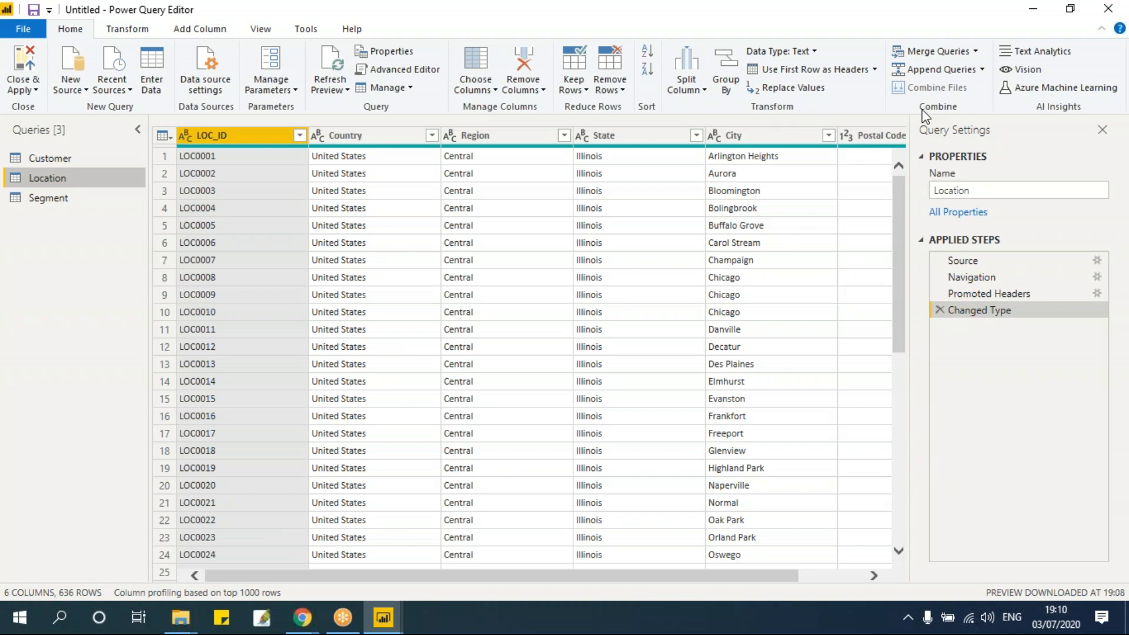
left_click(146, 34)
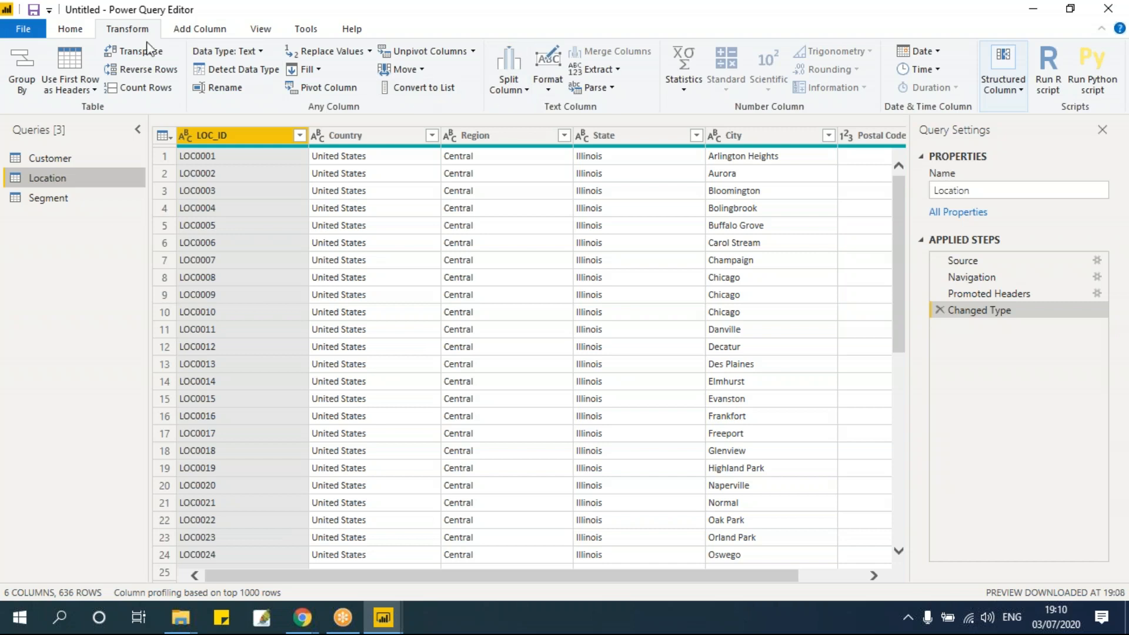
left_click(76, 31)
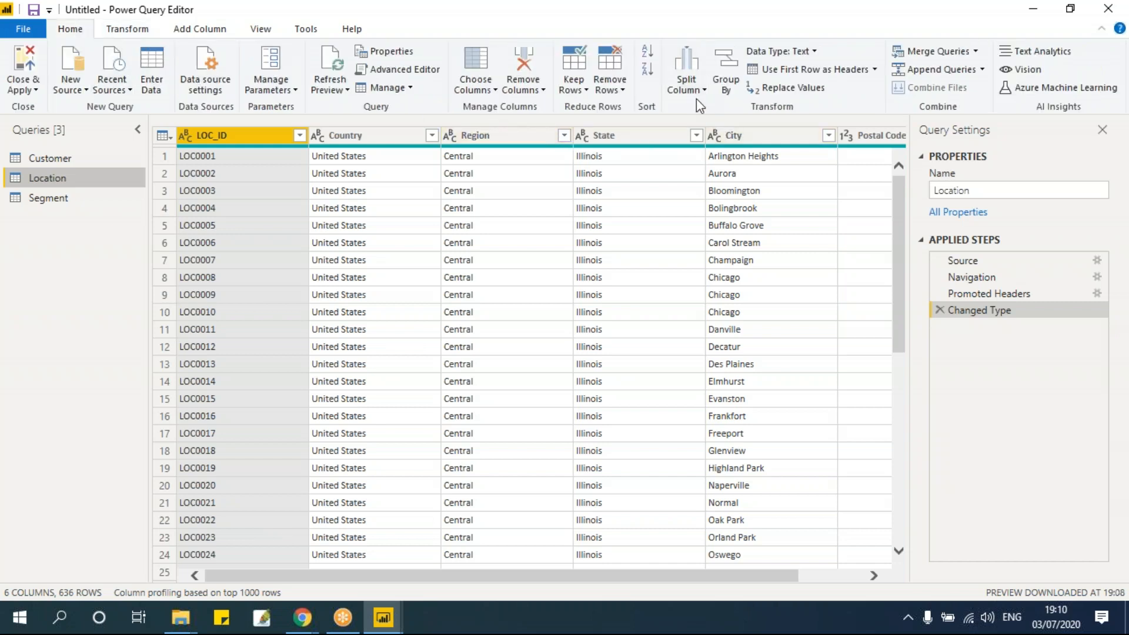
left_click(127, 28)
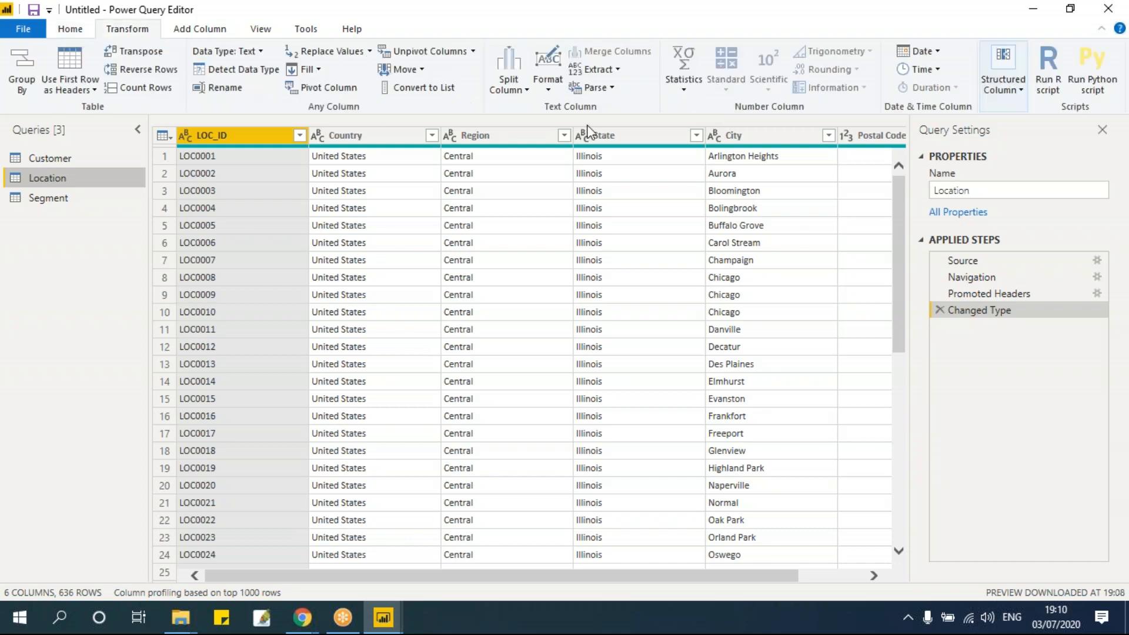
left_click(70, 29)
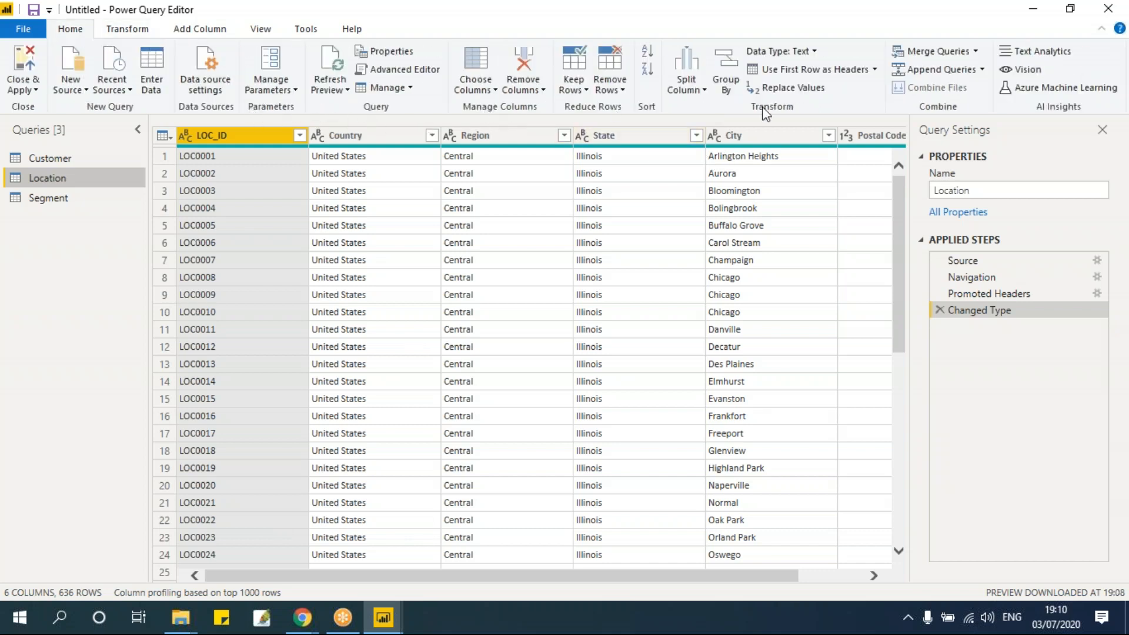
left_click(127, 29)
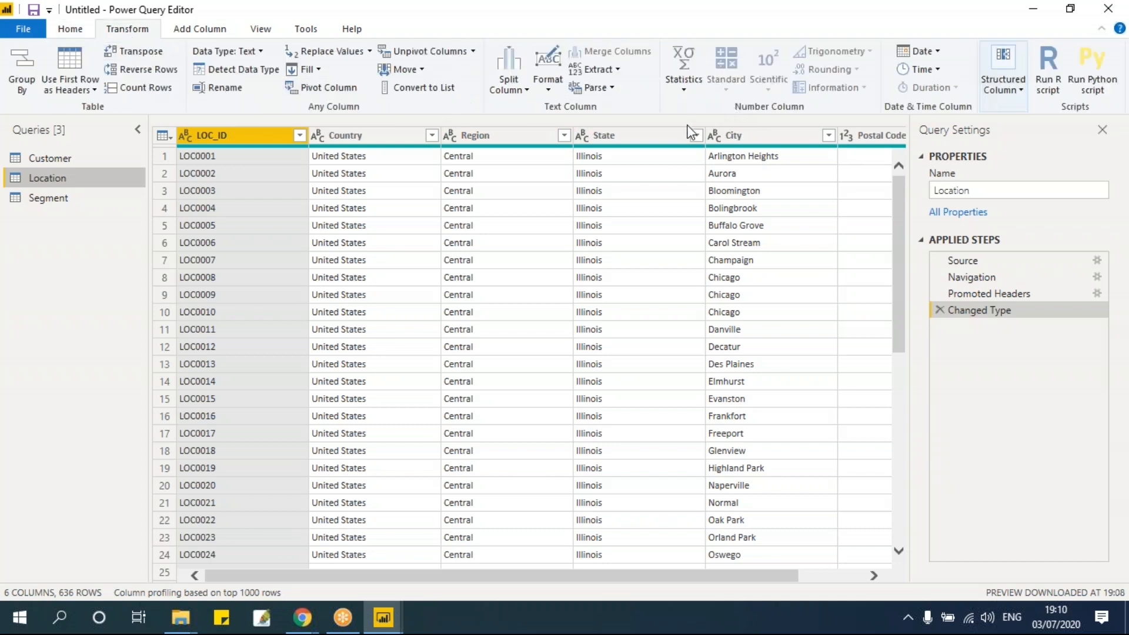
left_click(201, 30)
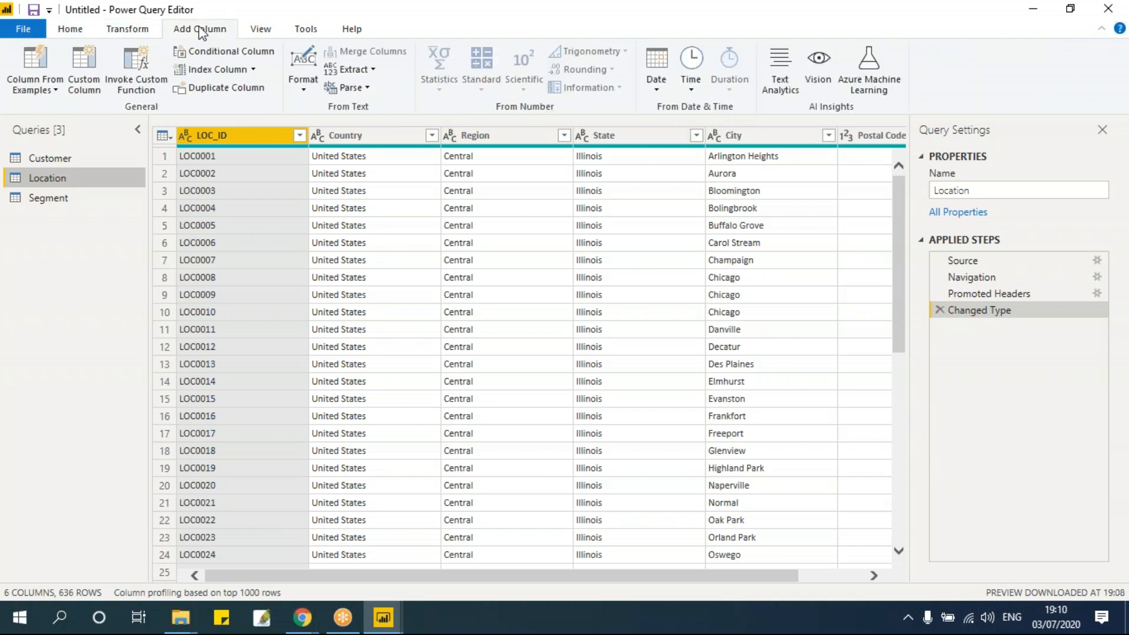
left_click(134, 30)
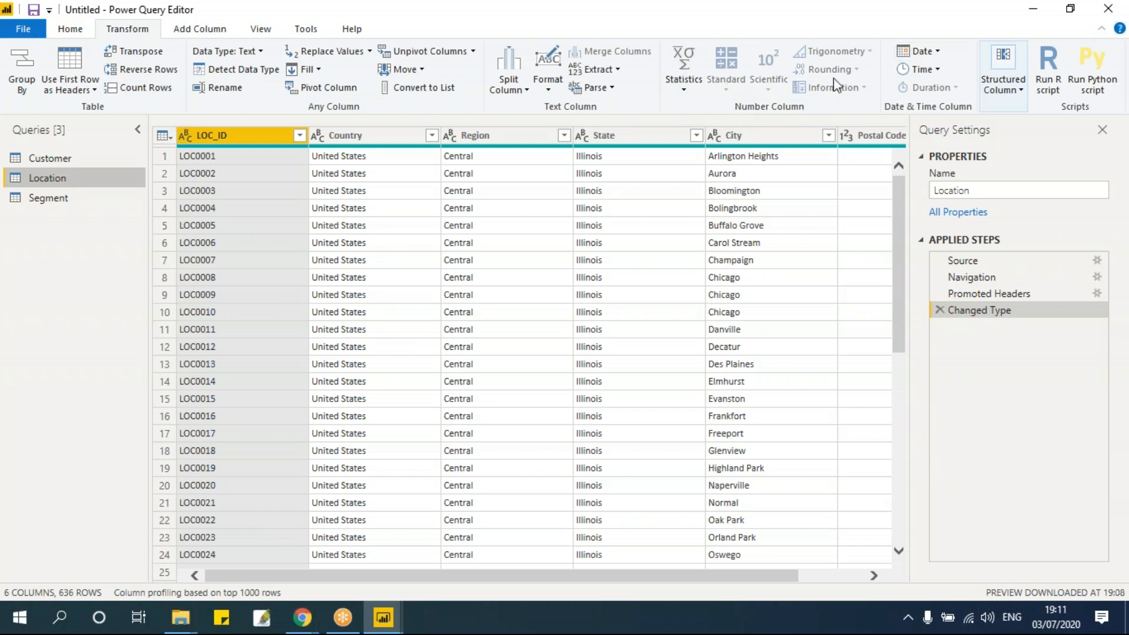
left_click(205, 30)
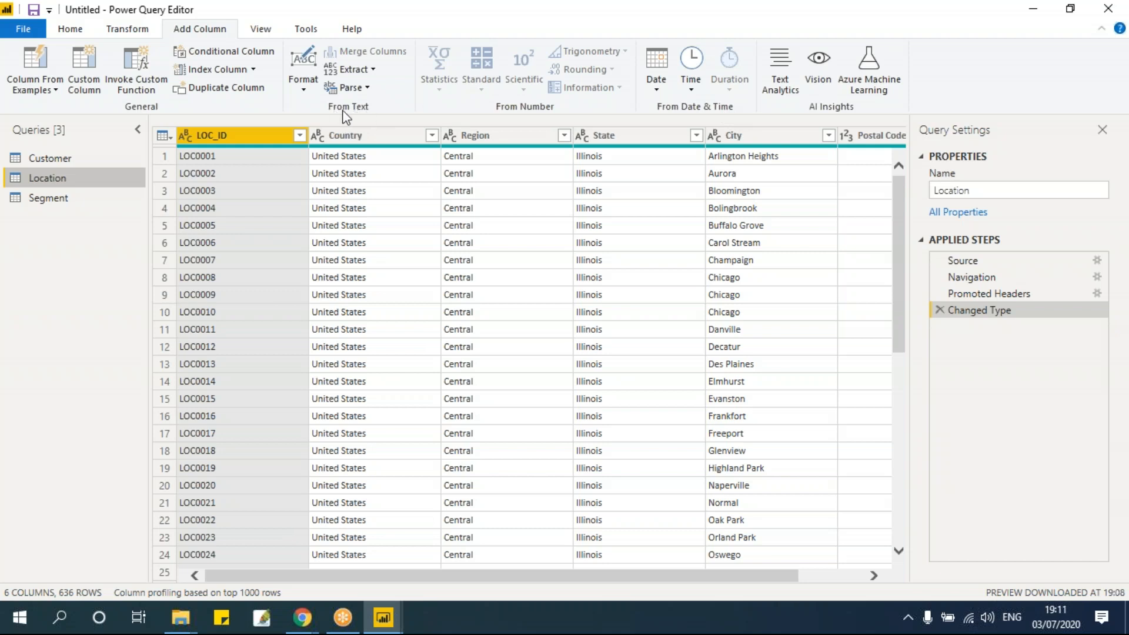
Compare the text Format options available for transforming a column in place with those for adding a column
left_click(303, 90)
left_click(302, 91)
left_click(136, 31)
left_click(547, 82)
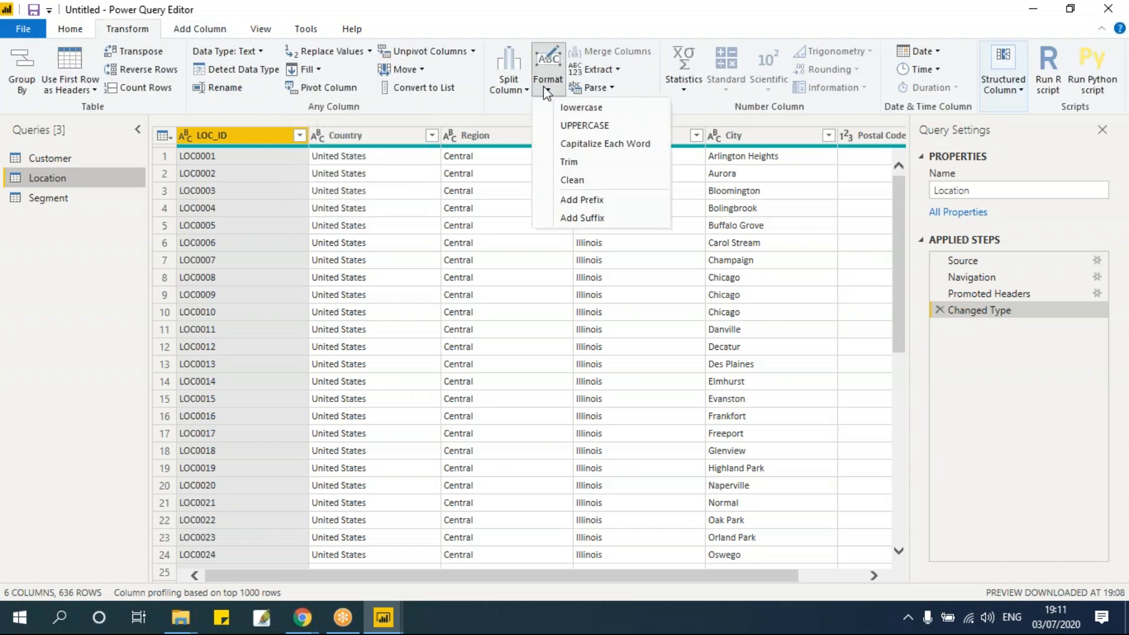
left_click(511, 119)
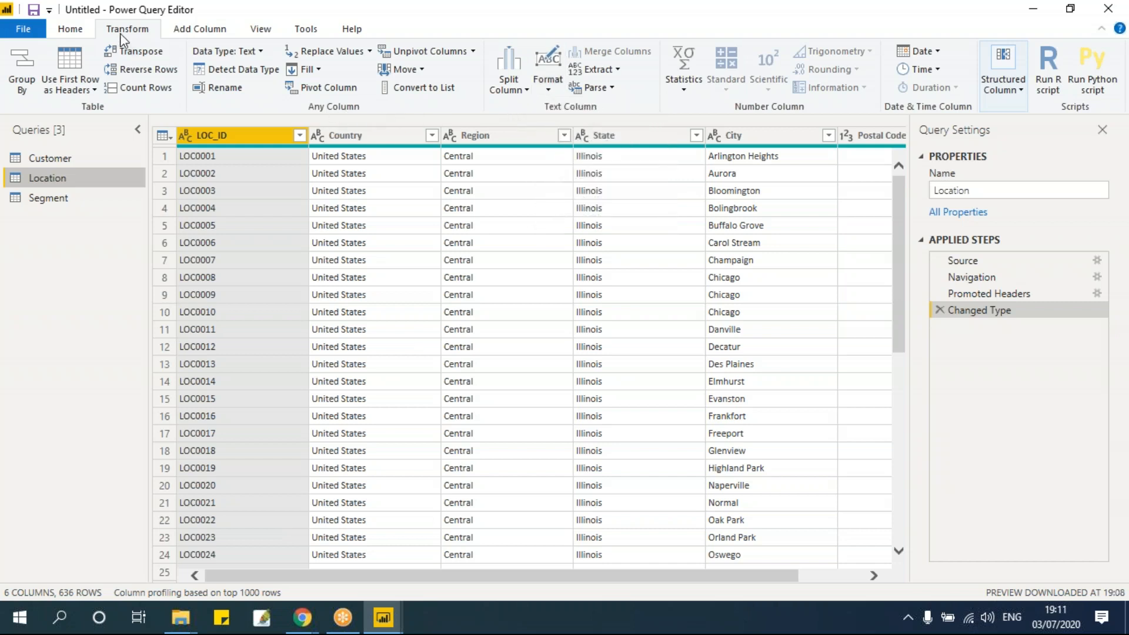
left_click(188, 36)
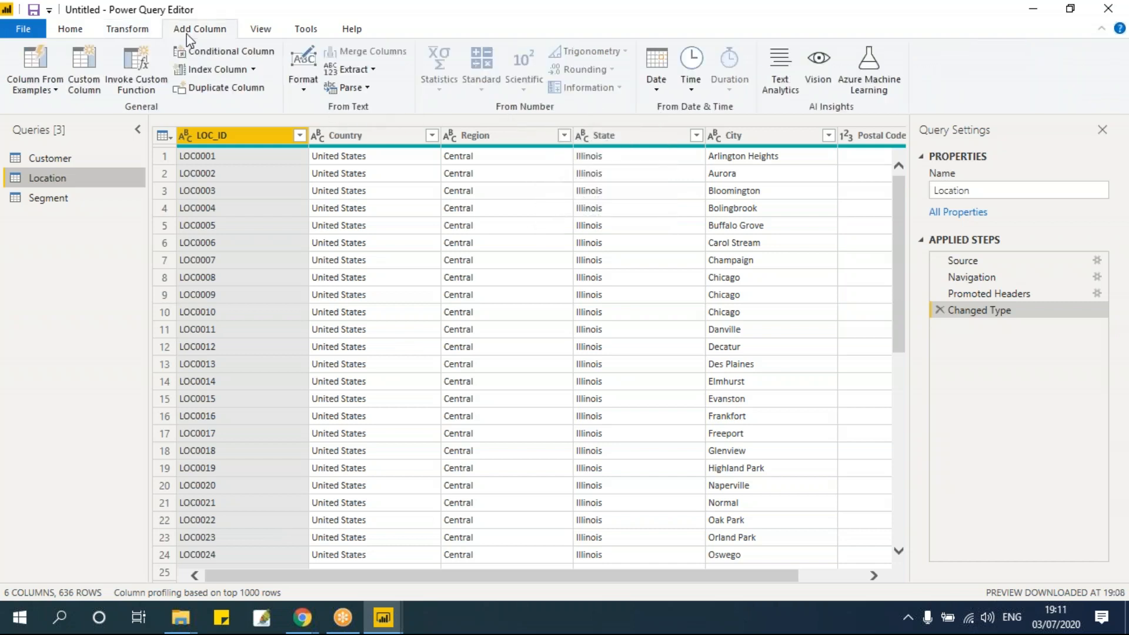
left_click(144, 33)
left_click(182, 28)
left_click(137, 28)
left_click(169, 29)
left_click(153, 33)
left_click(182, 33)
left_click(139, 32)
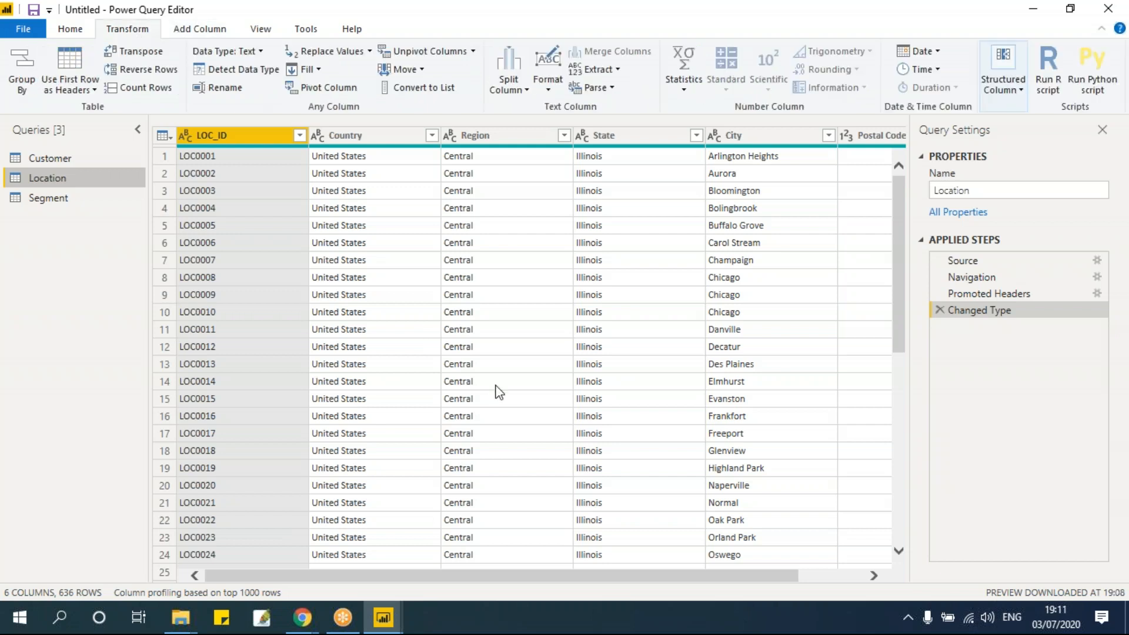
Transform the City column of the Location query to UPPERCASE in place
left_click(490, 136)
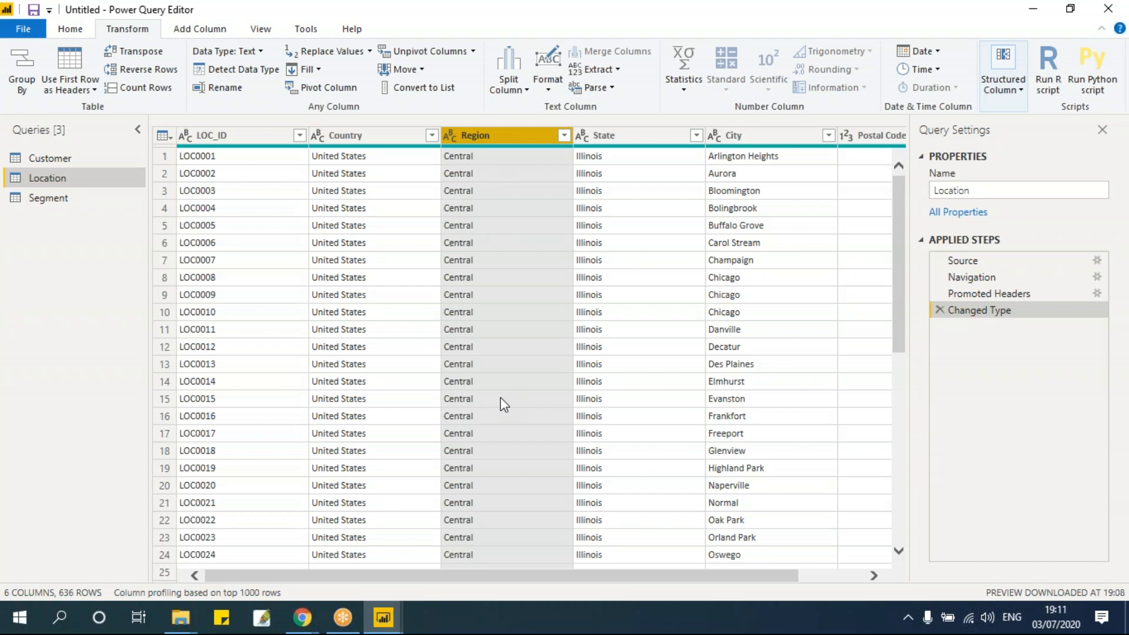
left_click(727, 138)
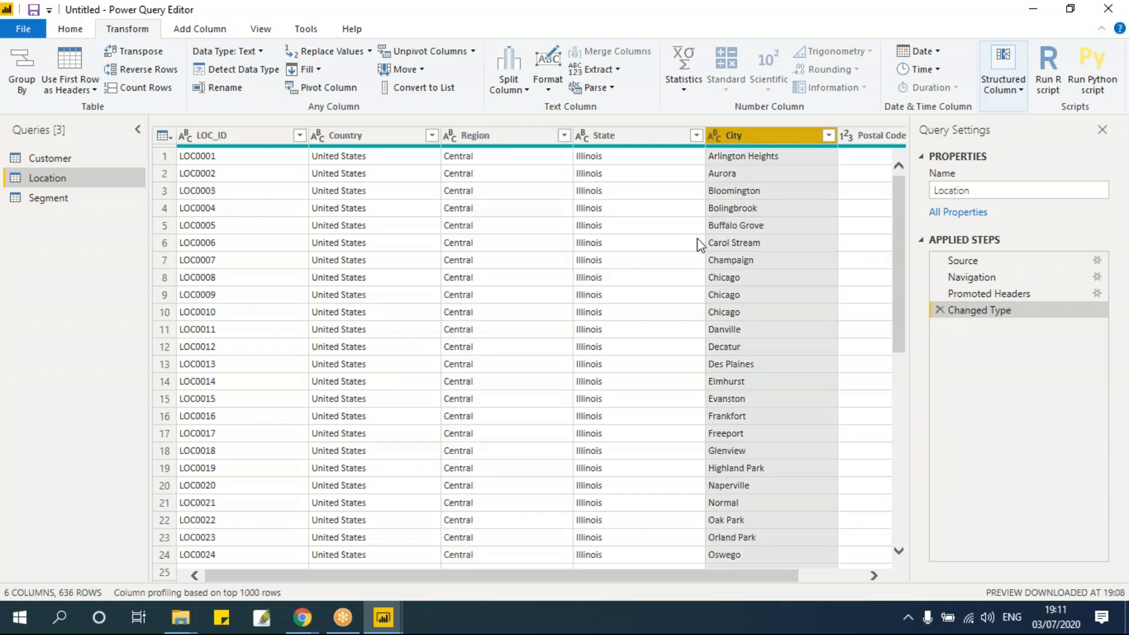
left_click(550, 93)
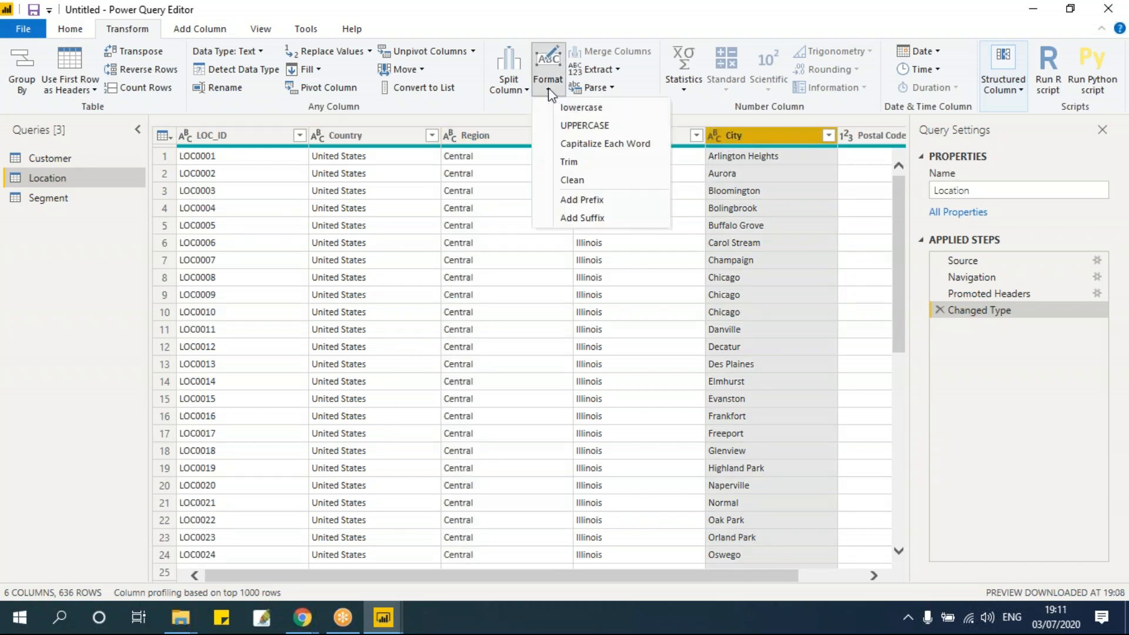
left_click(582, 125)
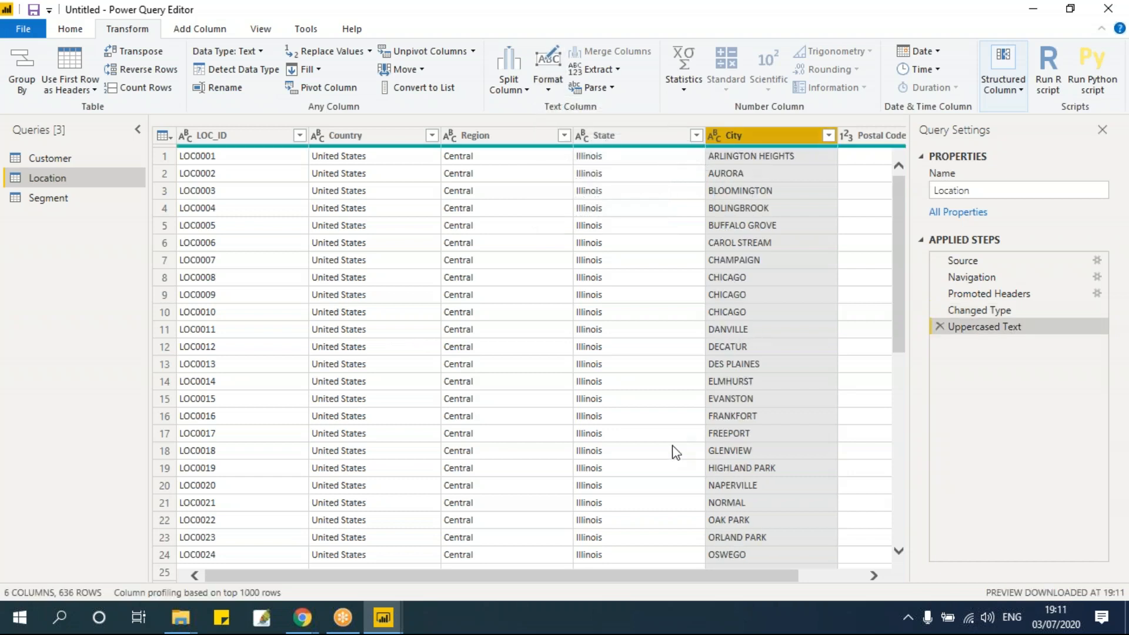
Add a new column to the Location query containing the State values in UPPERCASE
left_click(874, 575)
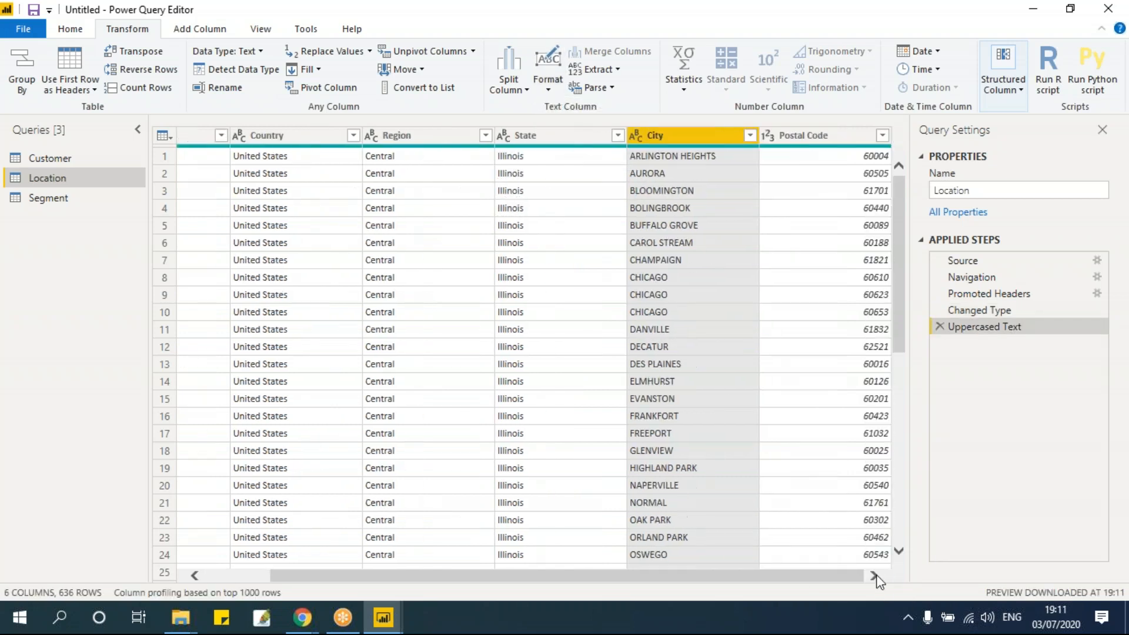
left_click(533, 136)
left_click(224, 30)
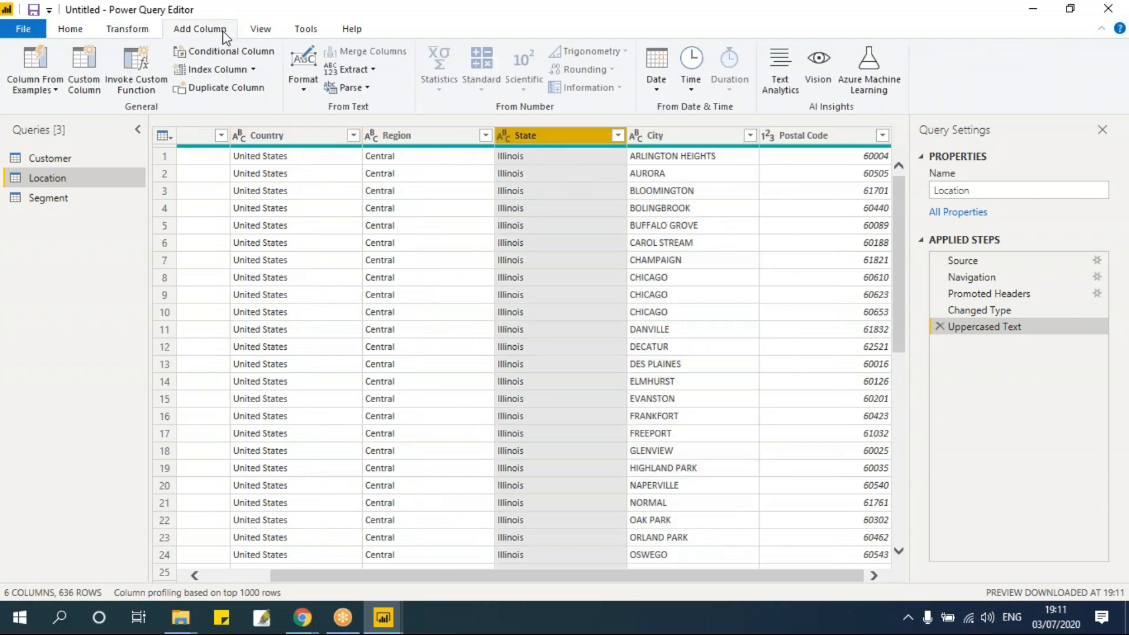
left_click(303, 82)
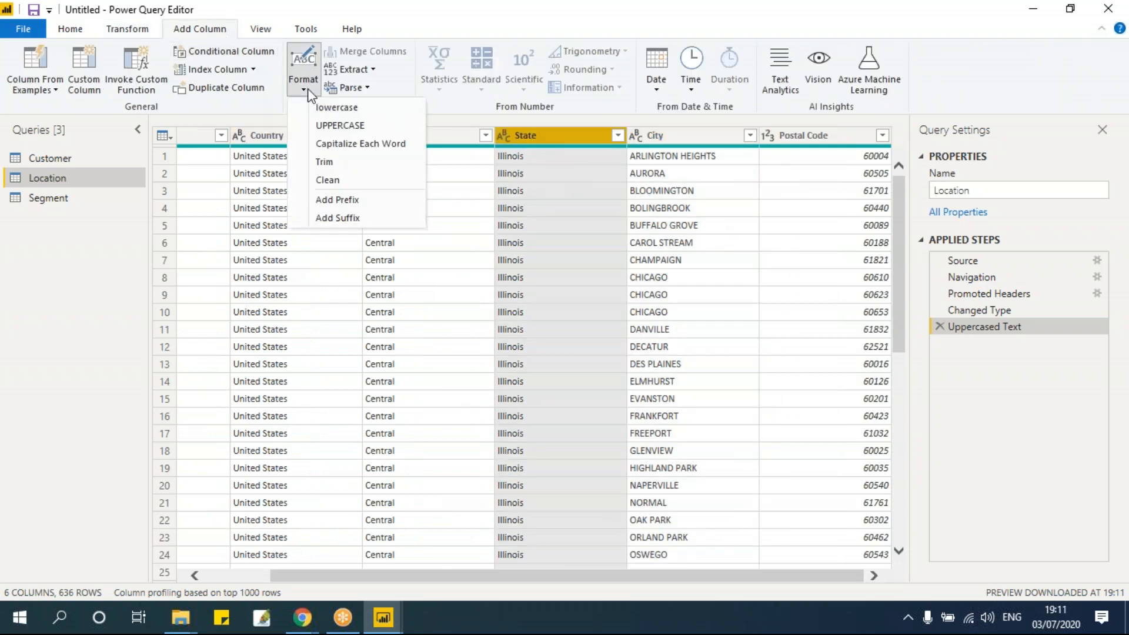
left_click(320, 126)
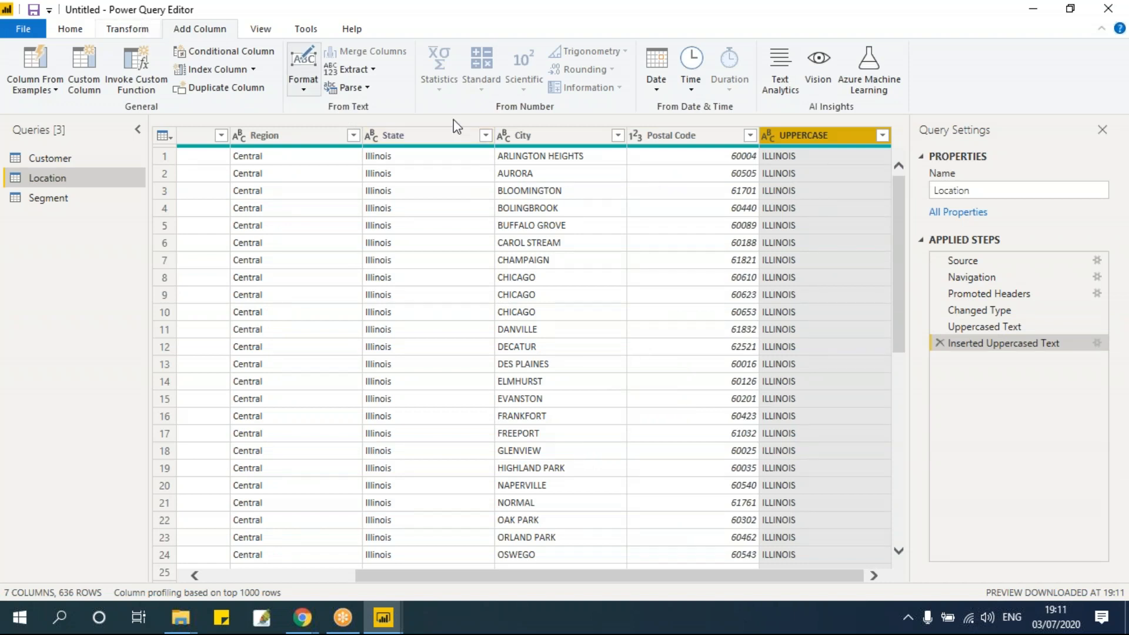
Review the Format options for new columns and compare the transformed City column with the added uppercase column
left_click(303, 82)
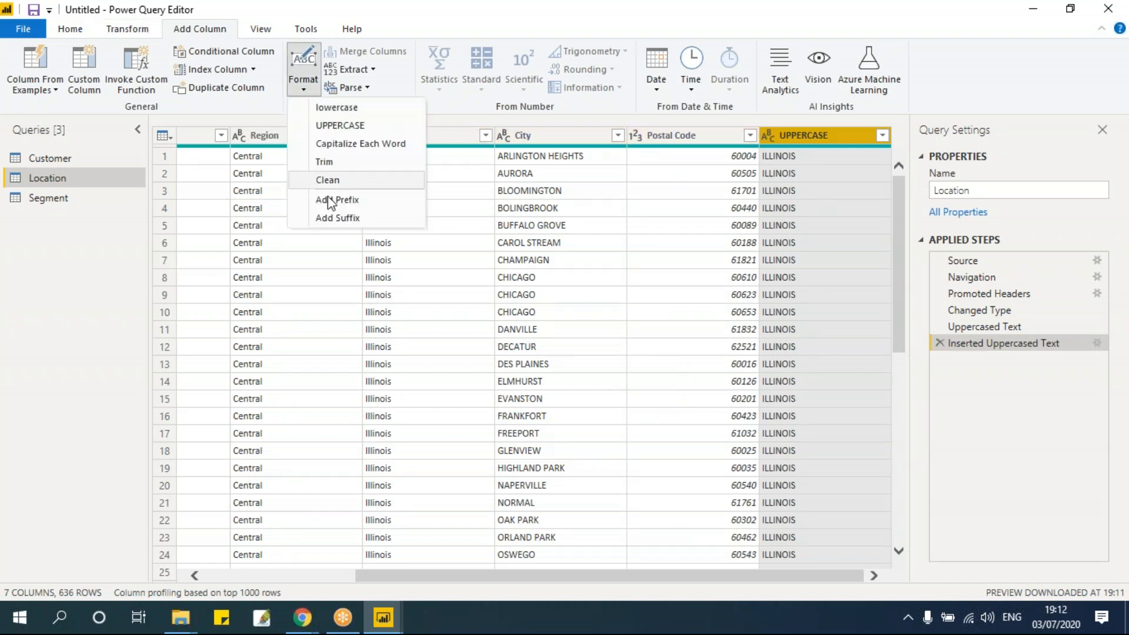
left_click(139, 30)
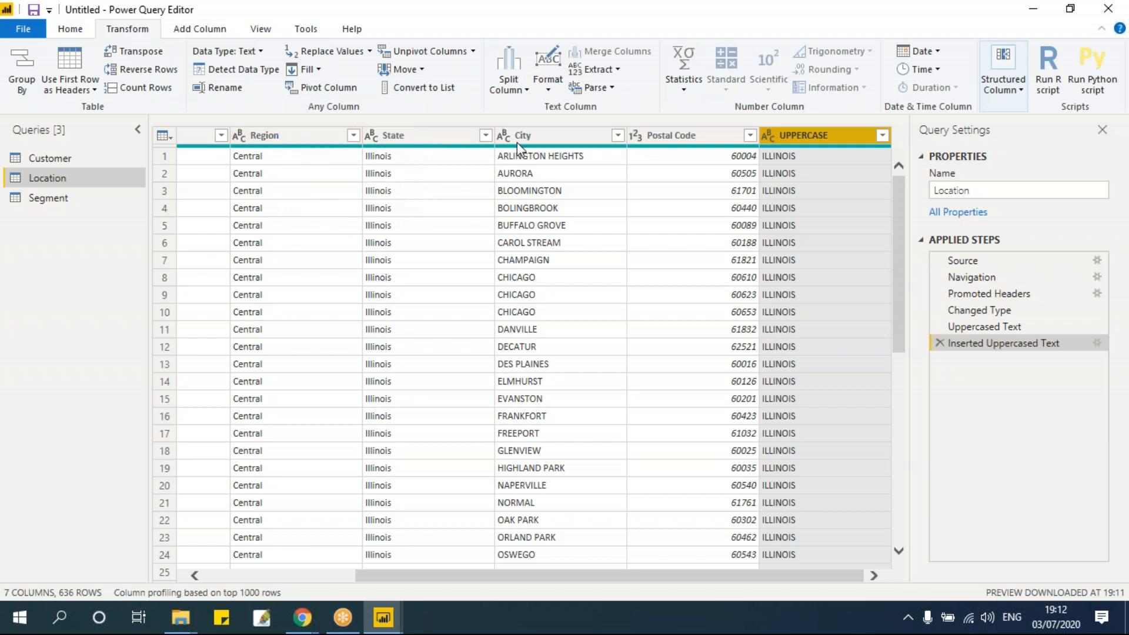
left_click(540, 157)
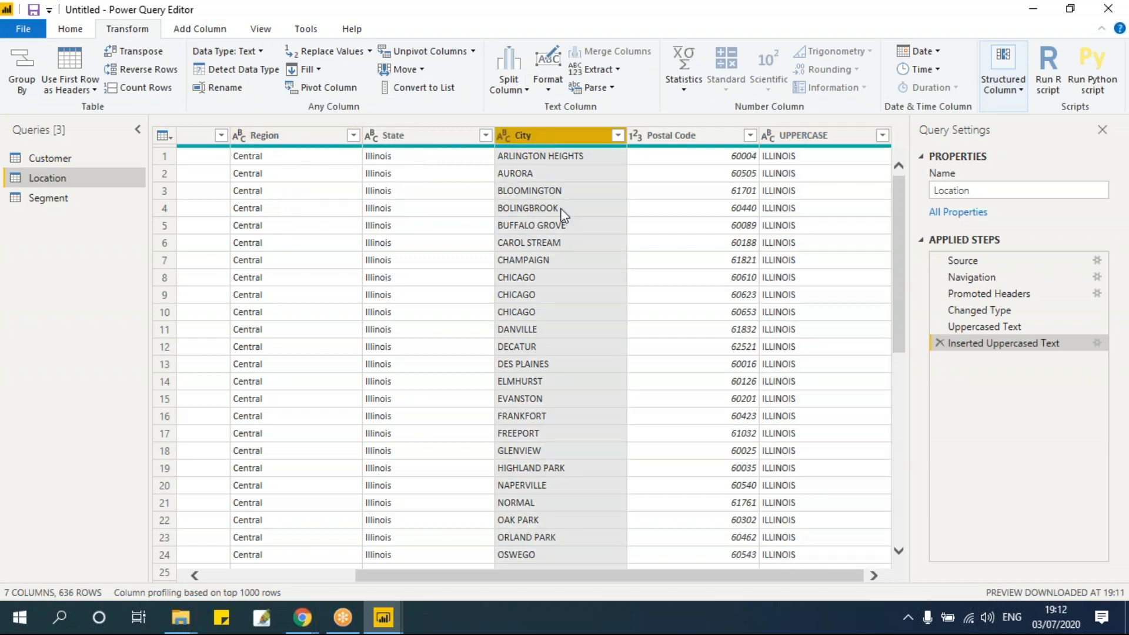
left_click(206, 33)
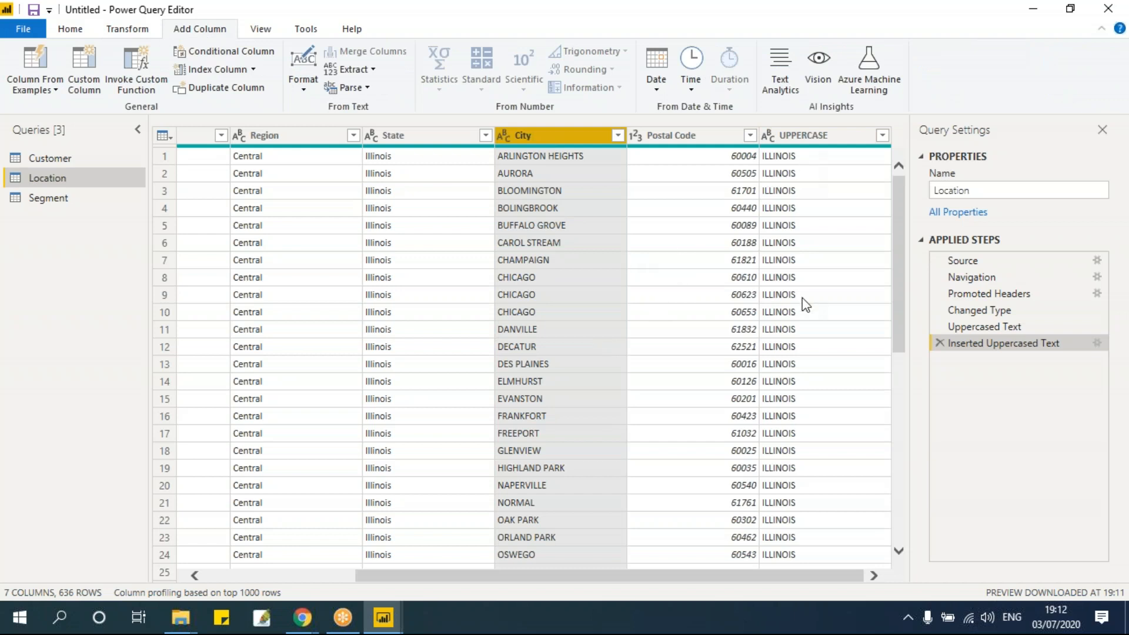
Hide the Query Settings pane and show it again
left_click(262, 33)
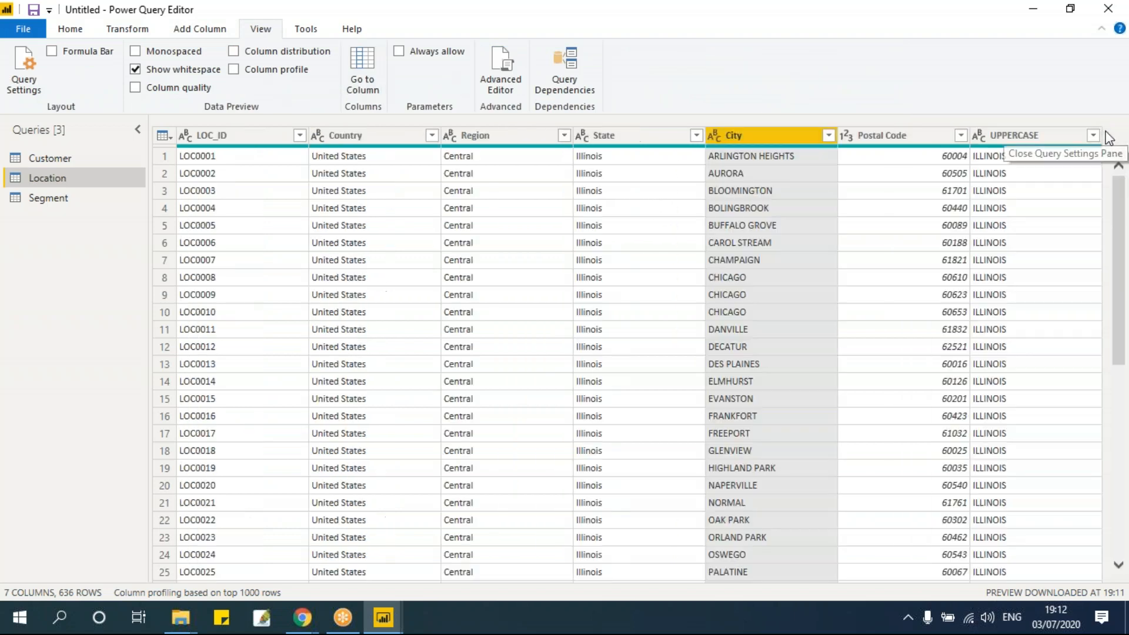
left_click(1102, 130)
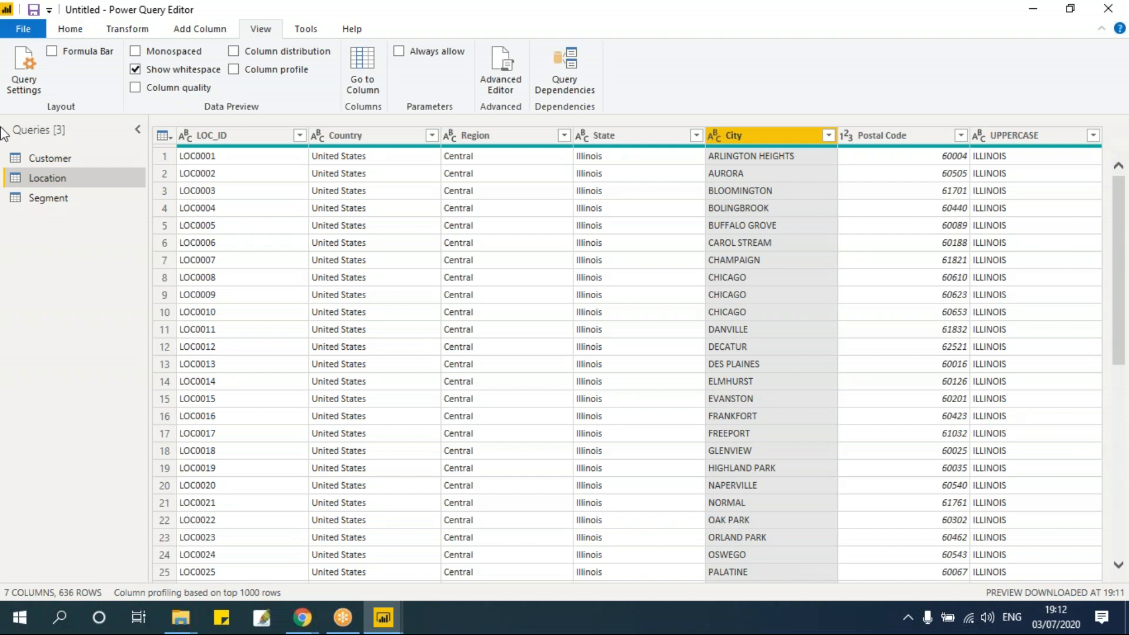
left_click(34, 75)
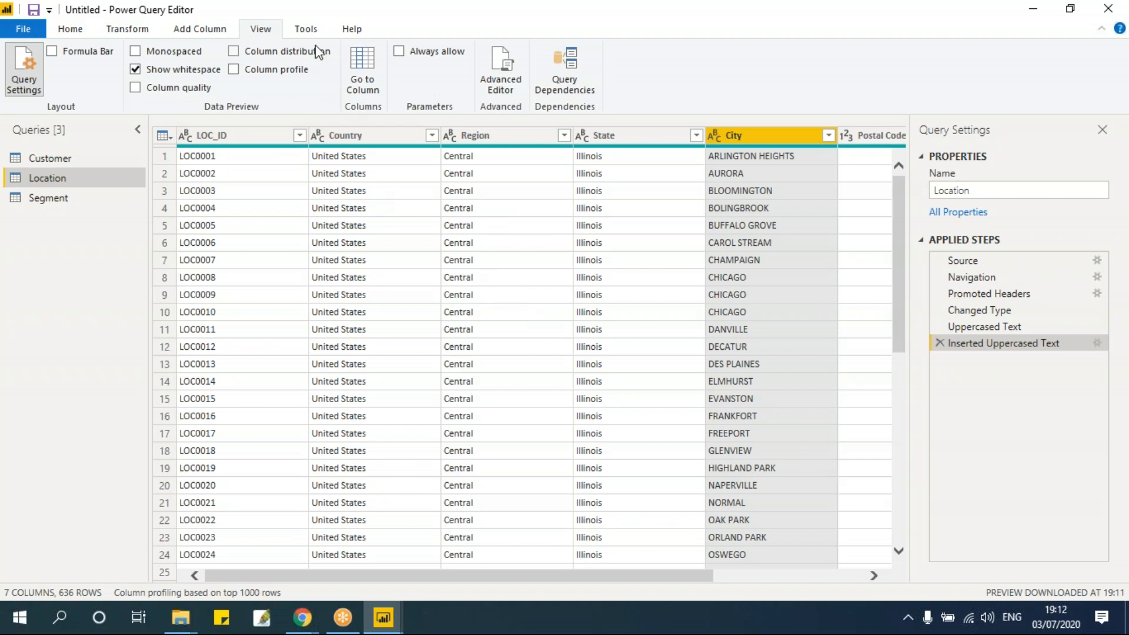
Look over the query diagnostics tools, return to the main commands and hide the Query Settings pane
left_click(307, 30)
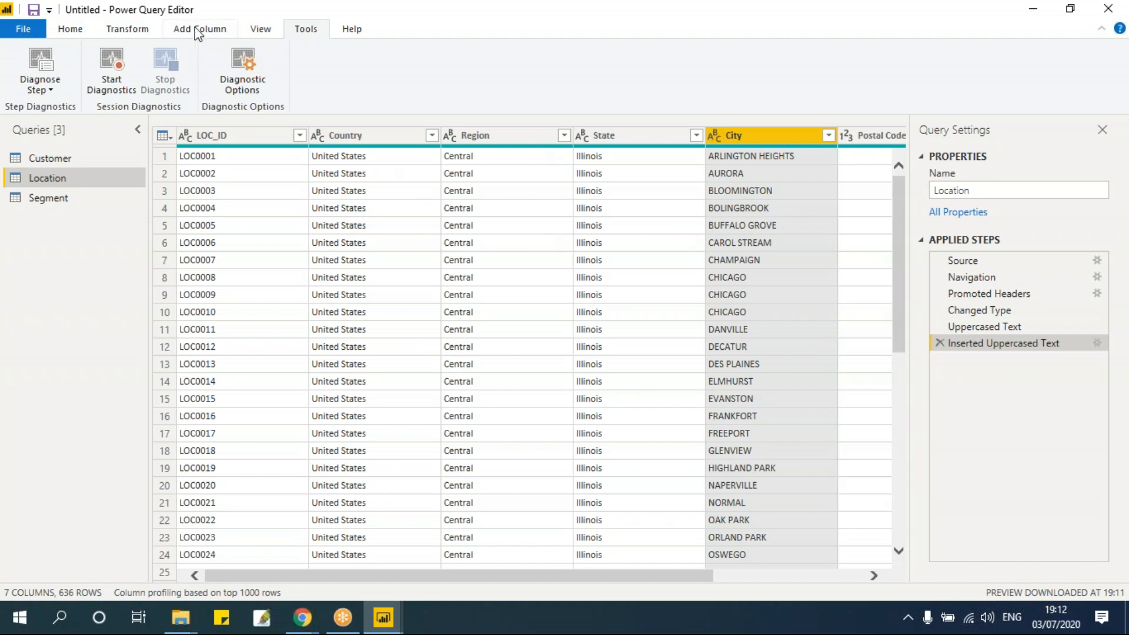
left_click(73, 30)
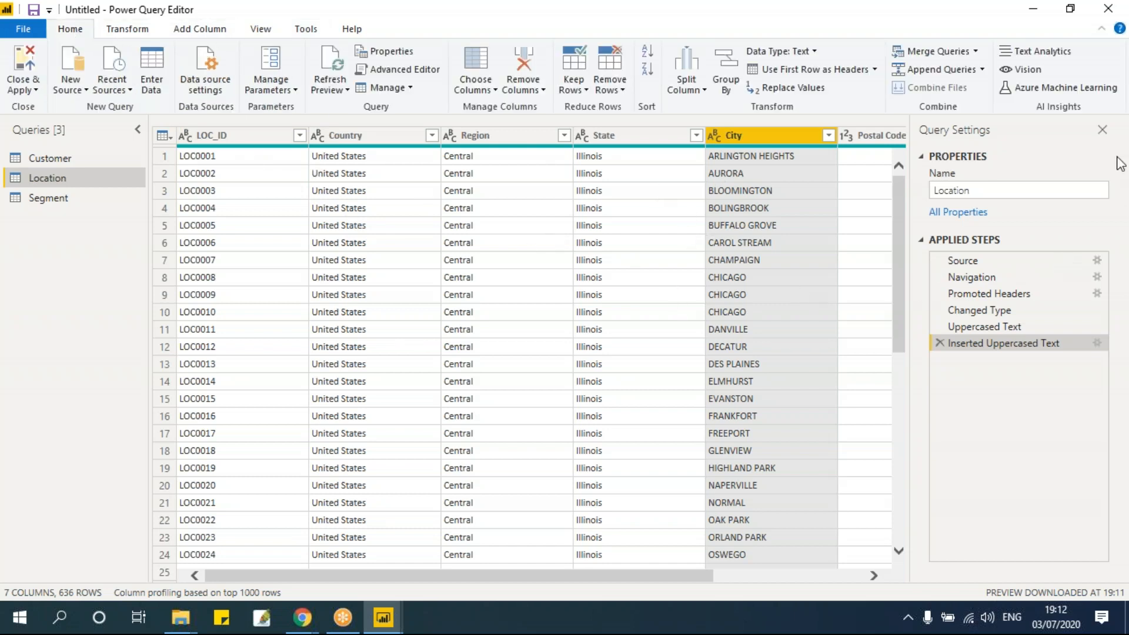
left_click(1102, 130)
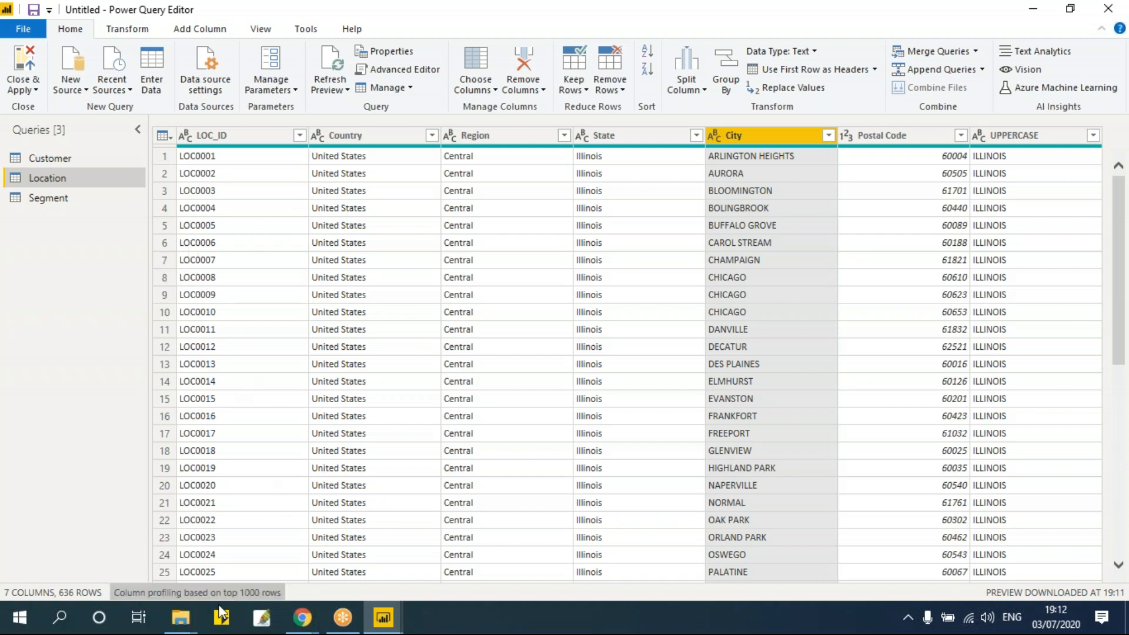
Switch to File Explorer to look over the workbooks in the Session 03 - Power Query Editor folder, and return to Power Query Editor
mouse_move(184, 624)
left_click(166, 536)
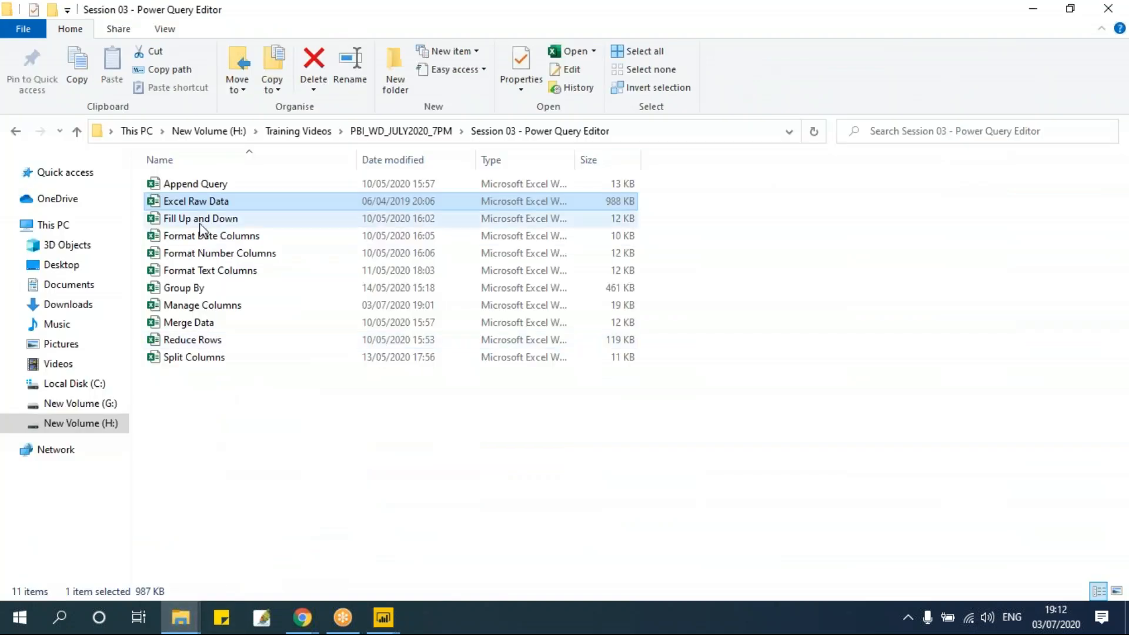
left_click(1032, 10)
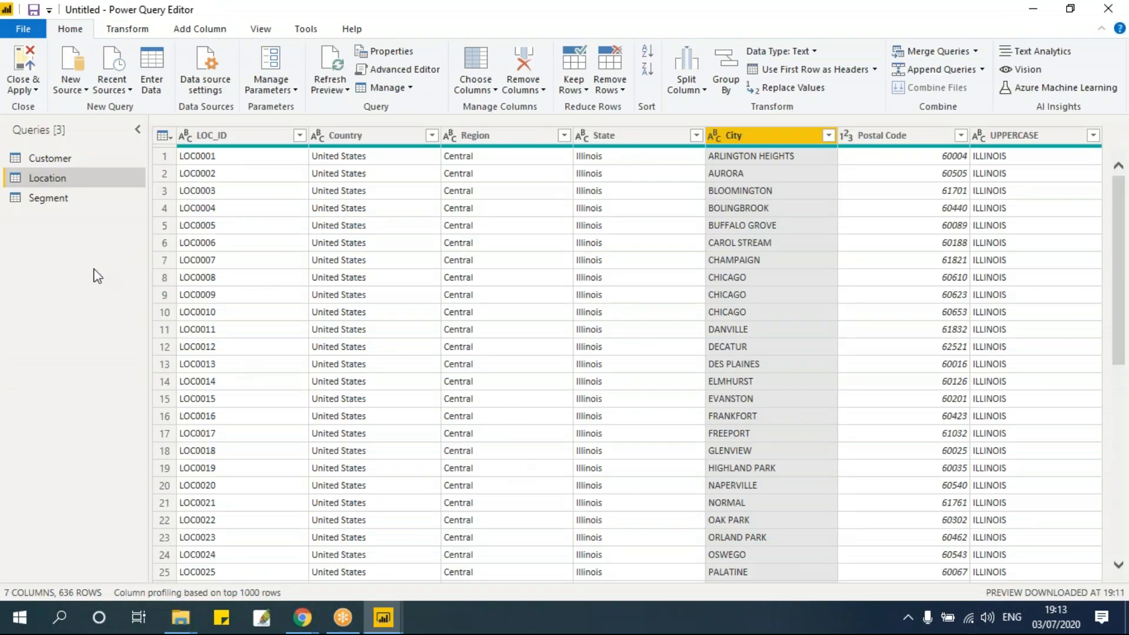
Delete the Customer, Location and Segment queries
left_click(62, 158)
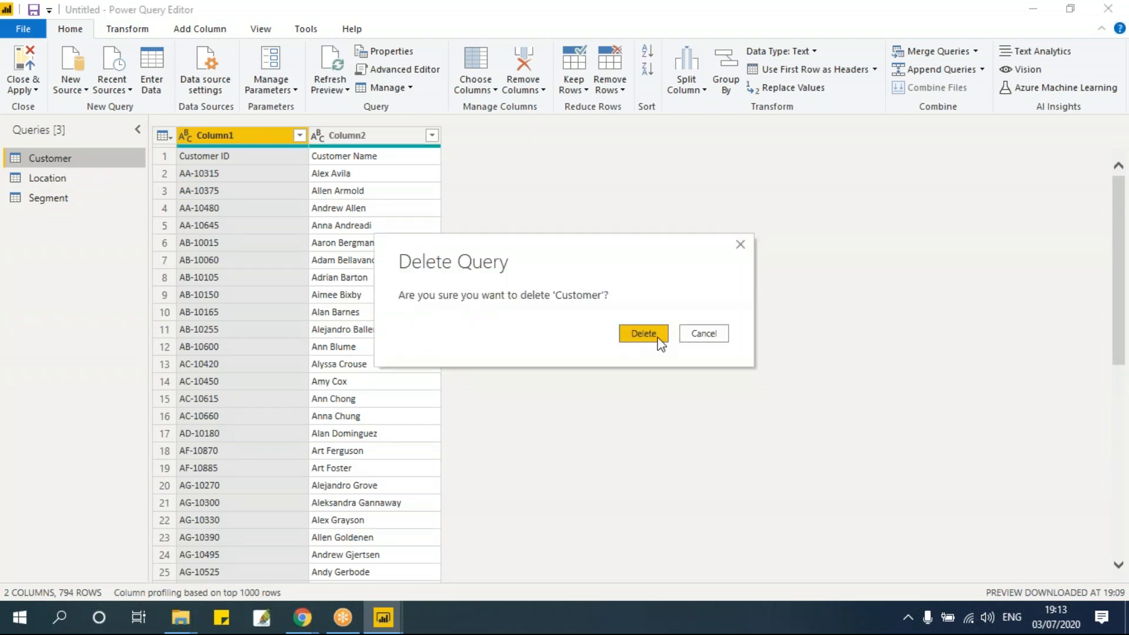
left_click(627, 339)
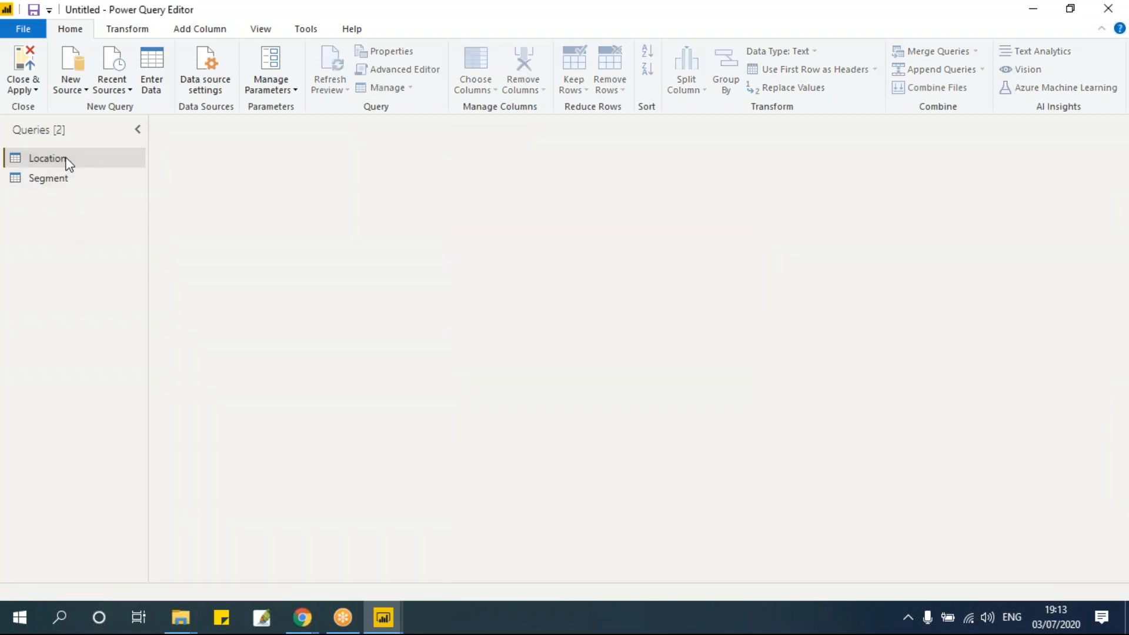
key("Delete")
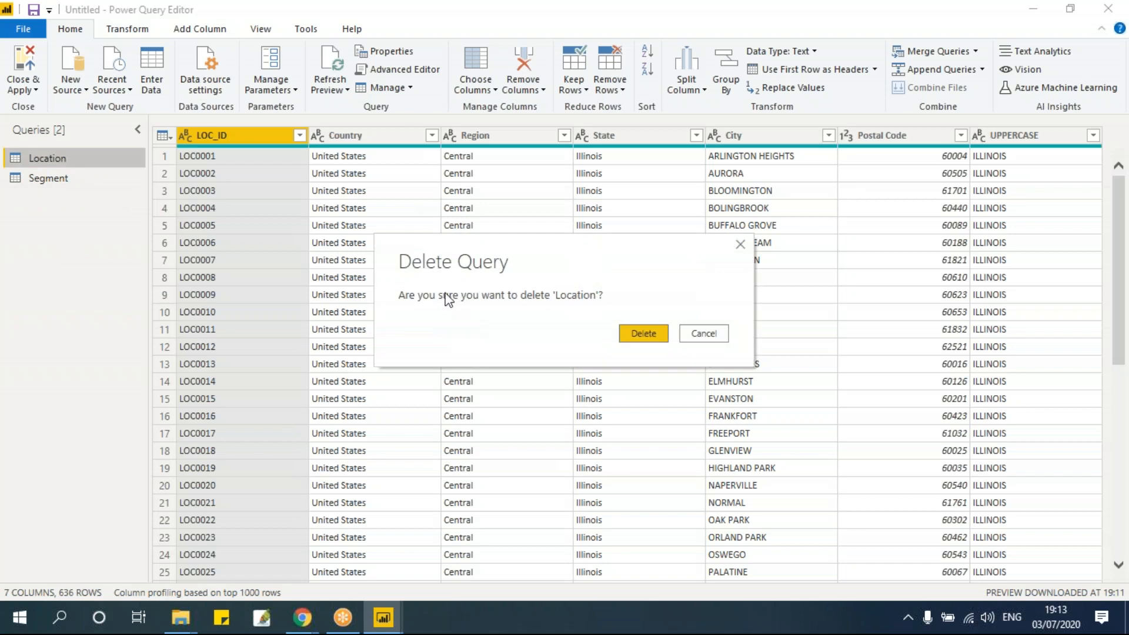
left_click(638, 339)
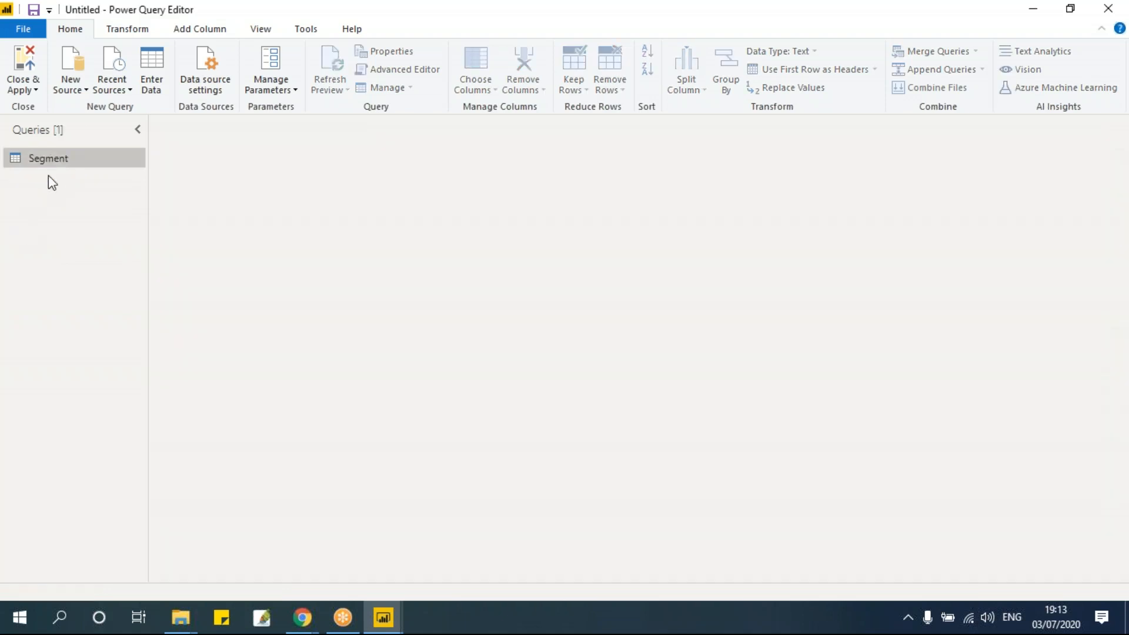
key("Delete")
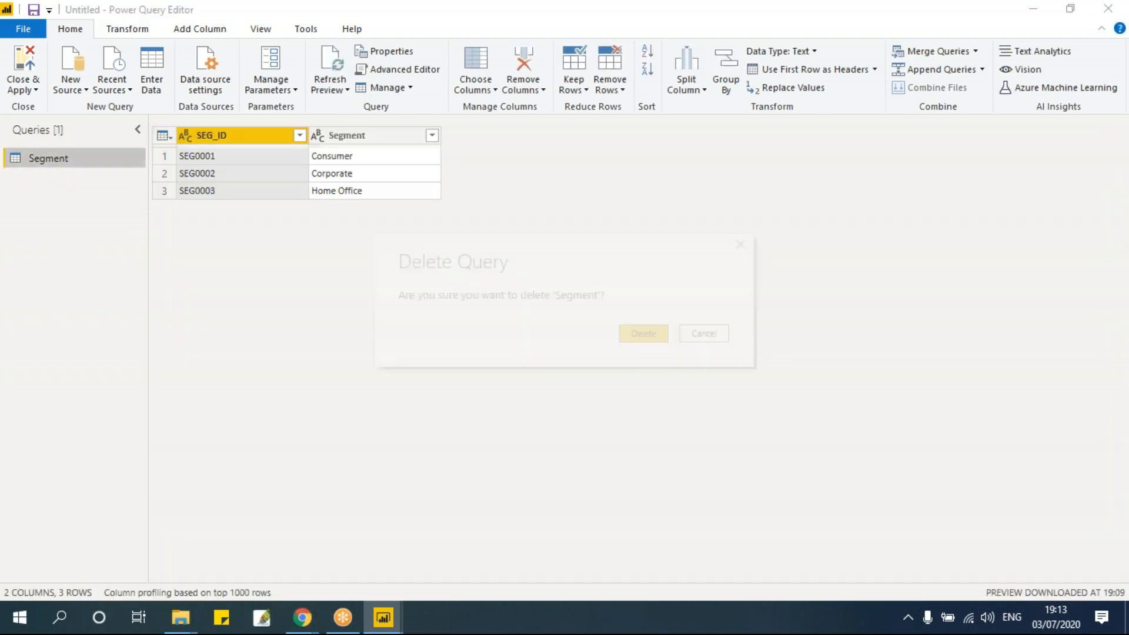
left_click(621, 334)
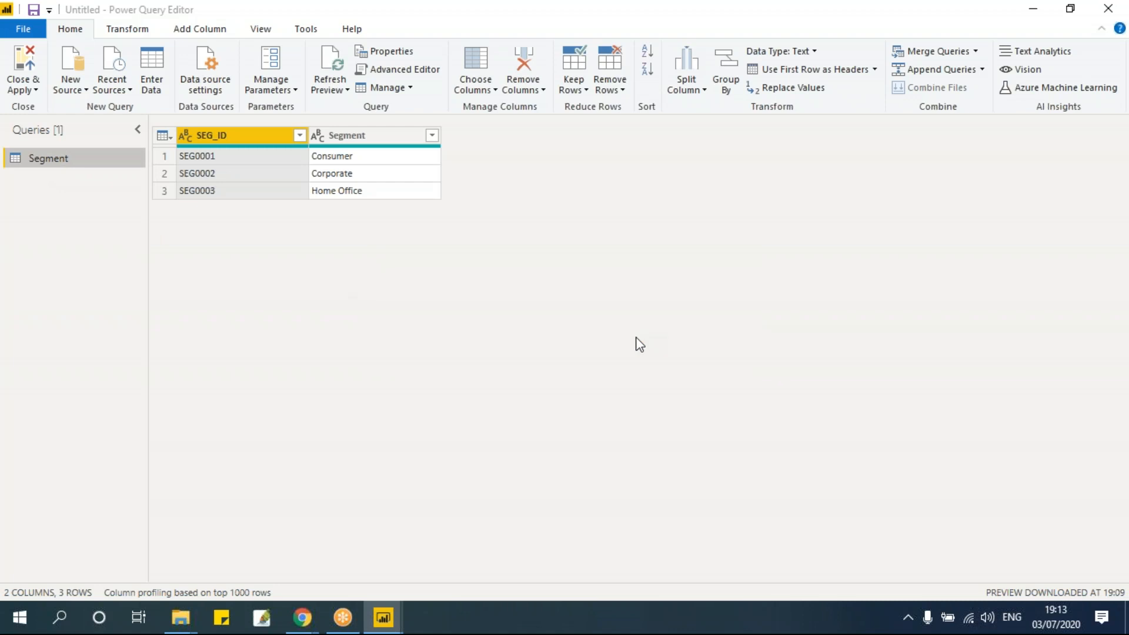
Load the Orders sheet from the Manage Columns Excel workbook as a new query
left_click(73, 93)
left_click(97, 131)
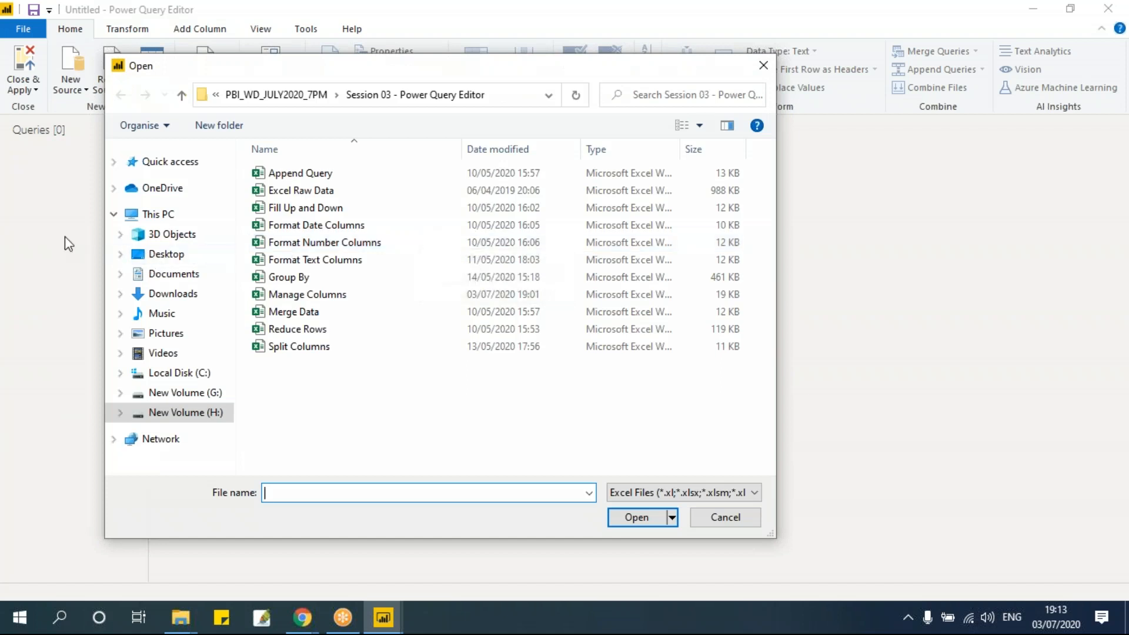
left_click(347, 296)
left_click(634, 521)
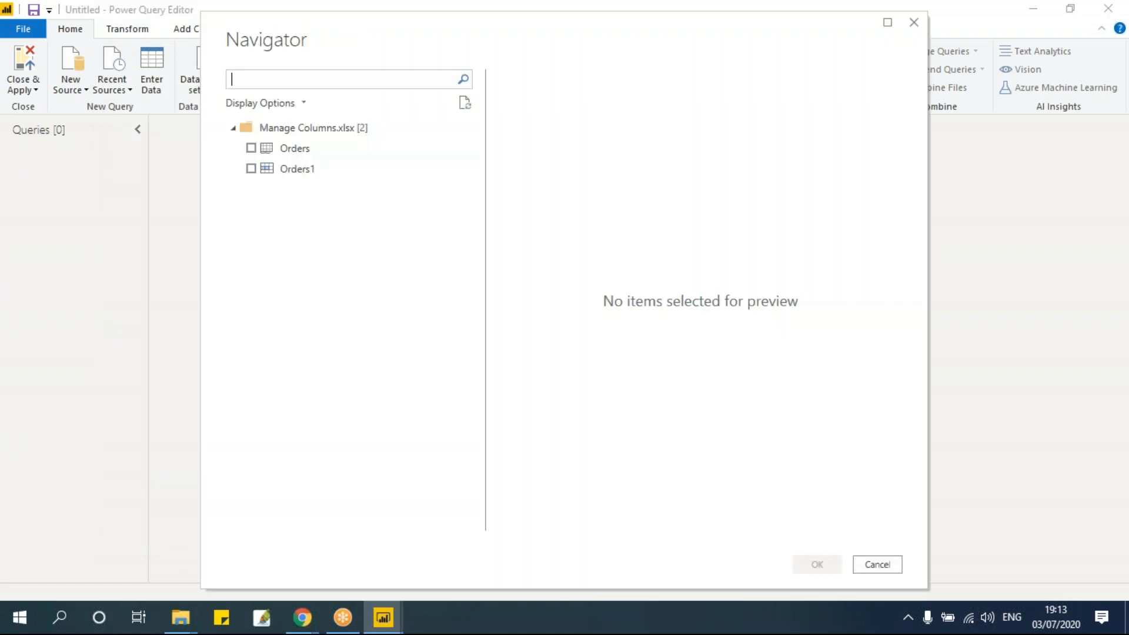
left_click(251, 148)
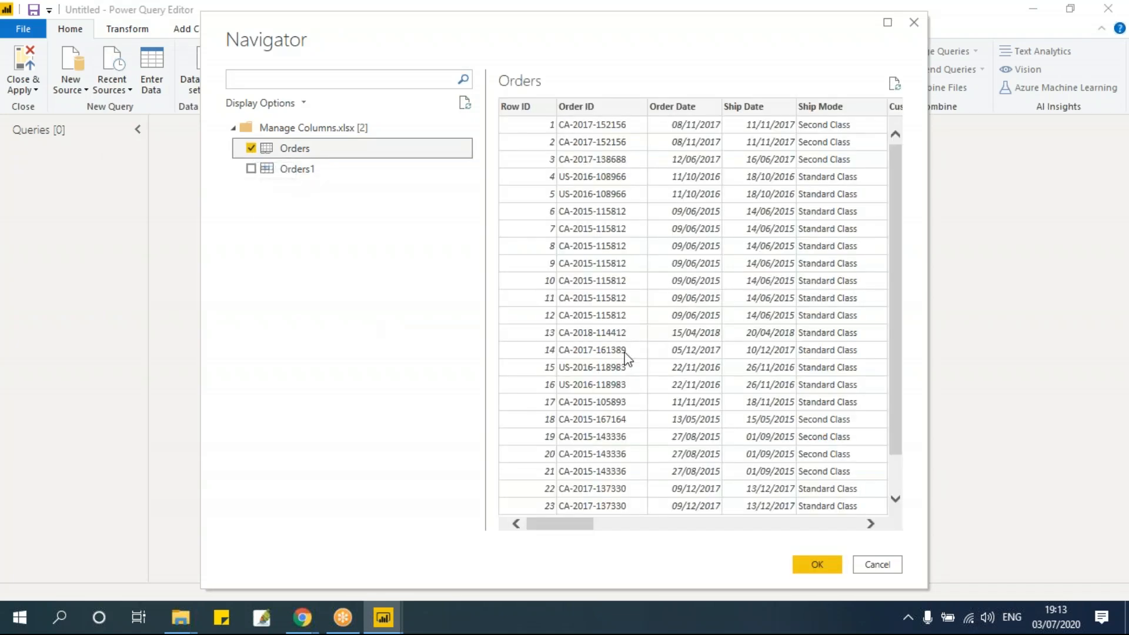
scroll(896, 276, "down", 3)
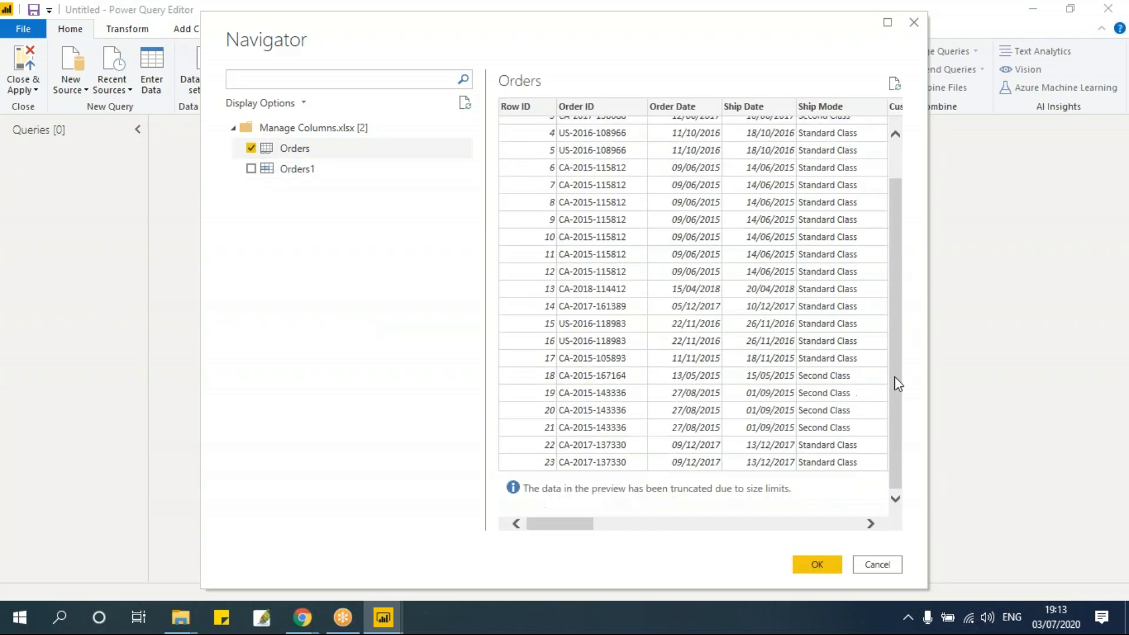
left_click(816, 564)
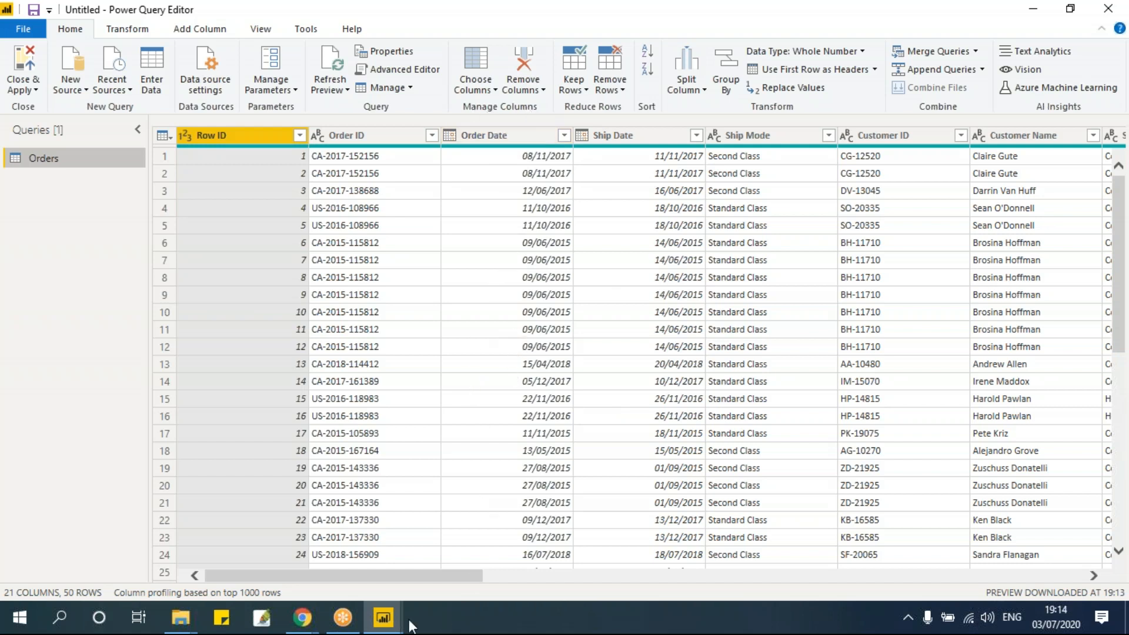
Inspect individual Order Date values, shrink the cell preview area and look across the Orders table's columns
left_click(353, 625)
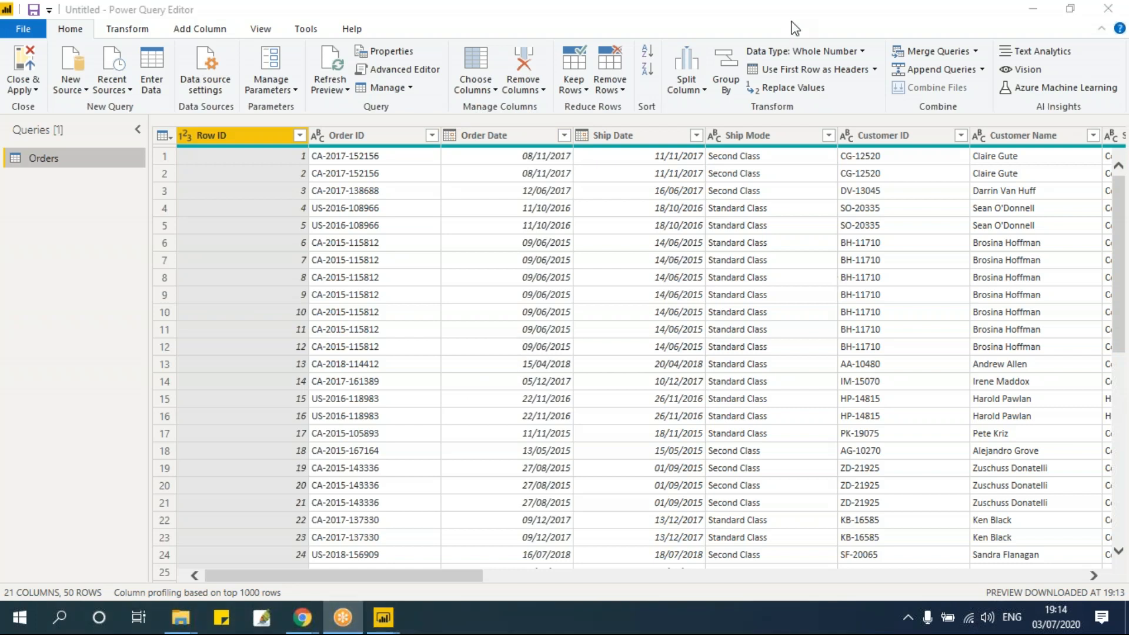
left_click(521, 260)
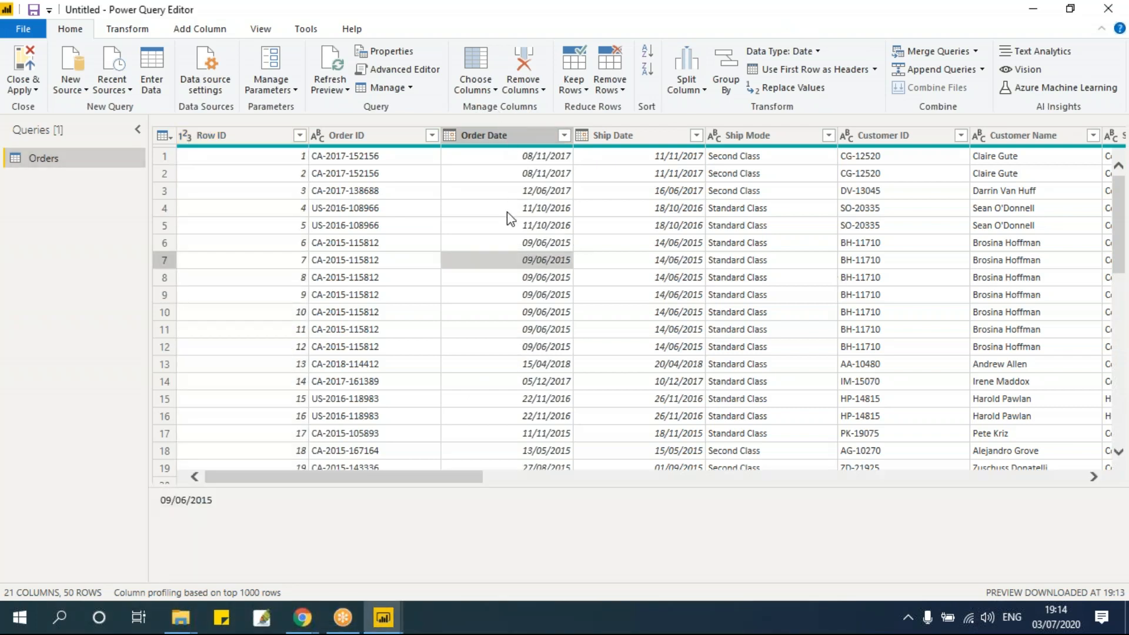
left_click(491, 209)
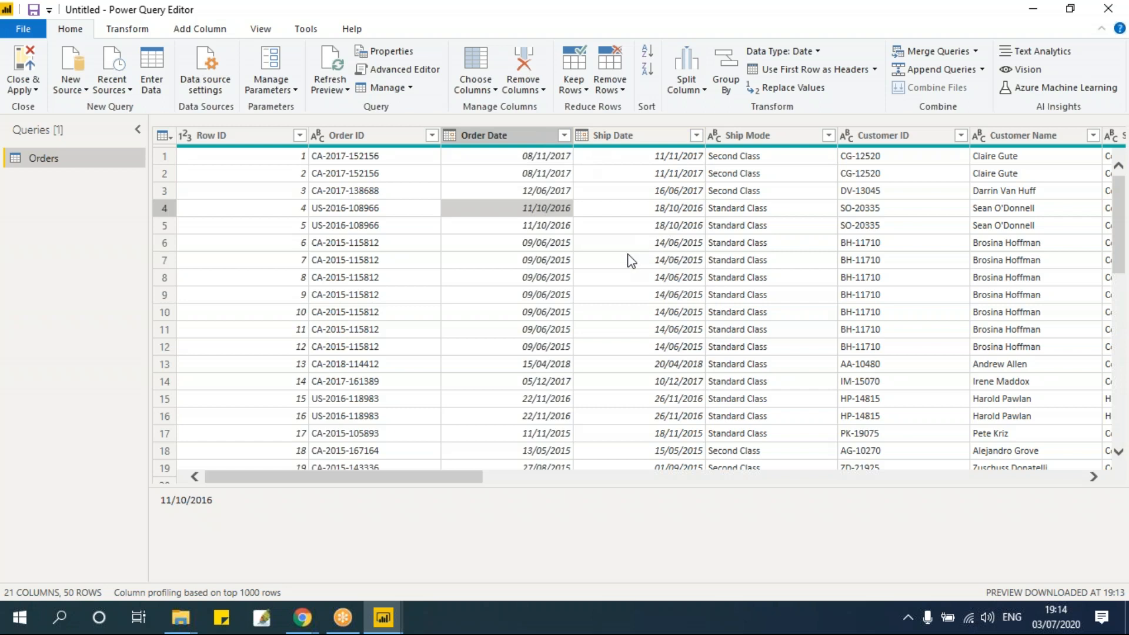
left_click_drag(421, 476, 385, 494)
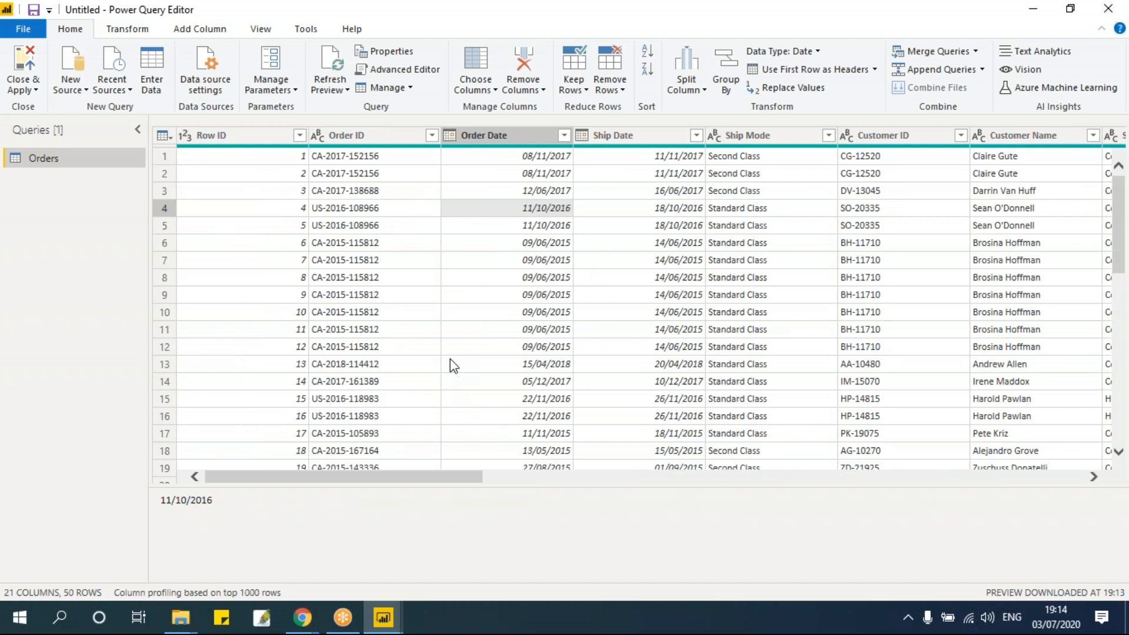
left_click_drag(535, 486, 535, 571)
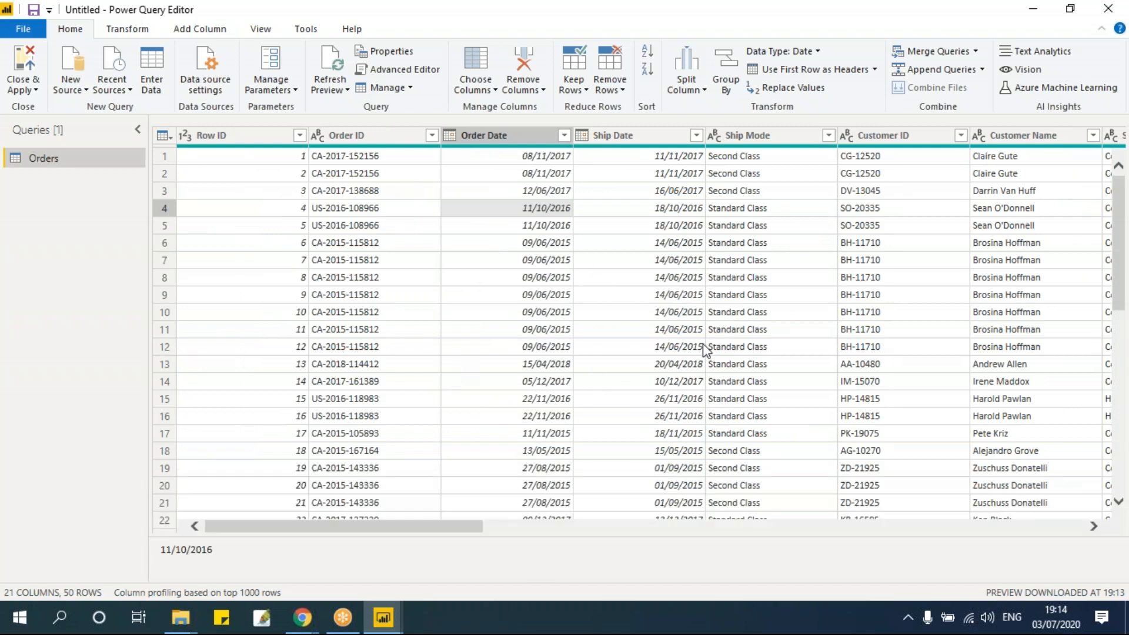
left_click_drag(468, 530, 1008, 561)
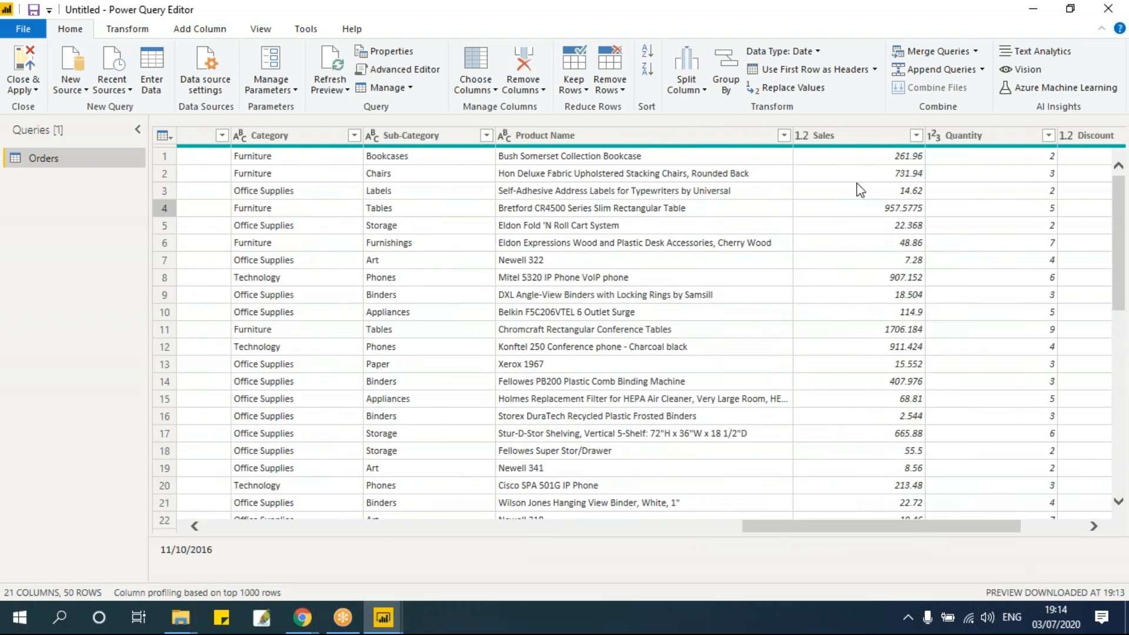
left_click_drag(773, 529, 227, 537)
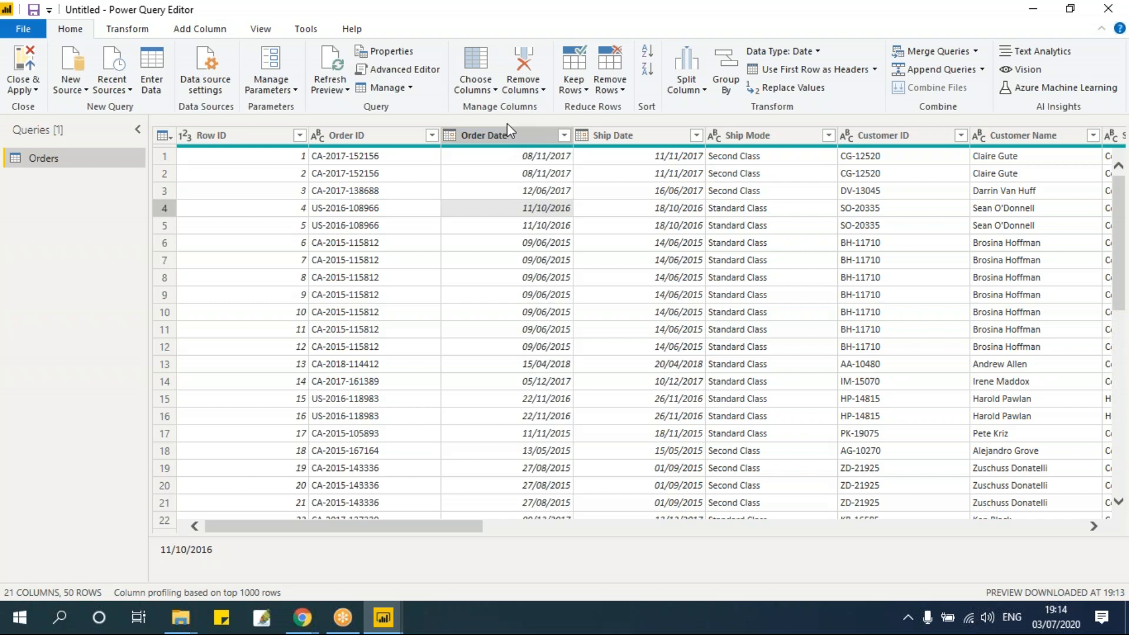
Use Go to Column to jump to the Discount column, and return to the first columns of the table
left_click(495, 88)
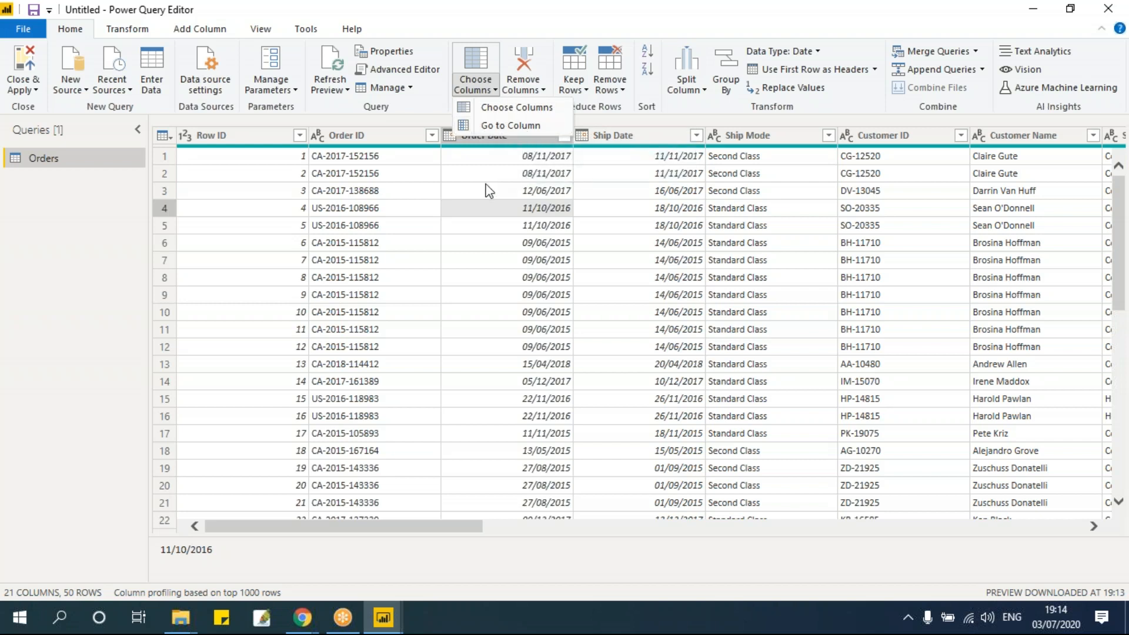
left_click(490, 126)
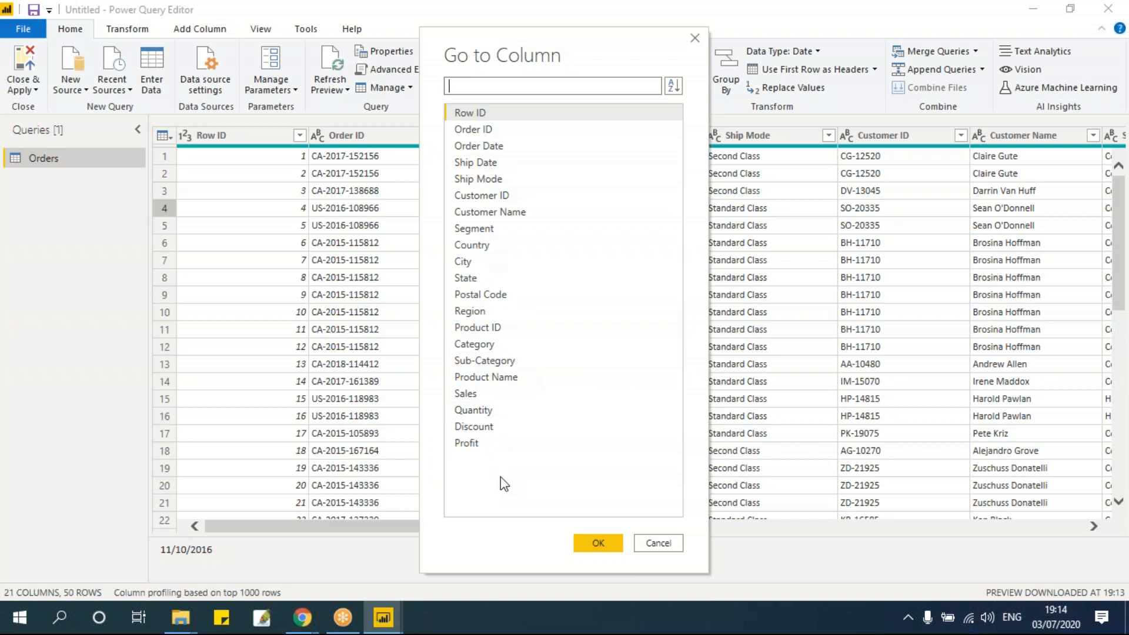
left_click(474, 426)
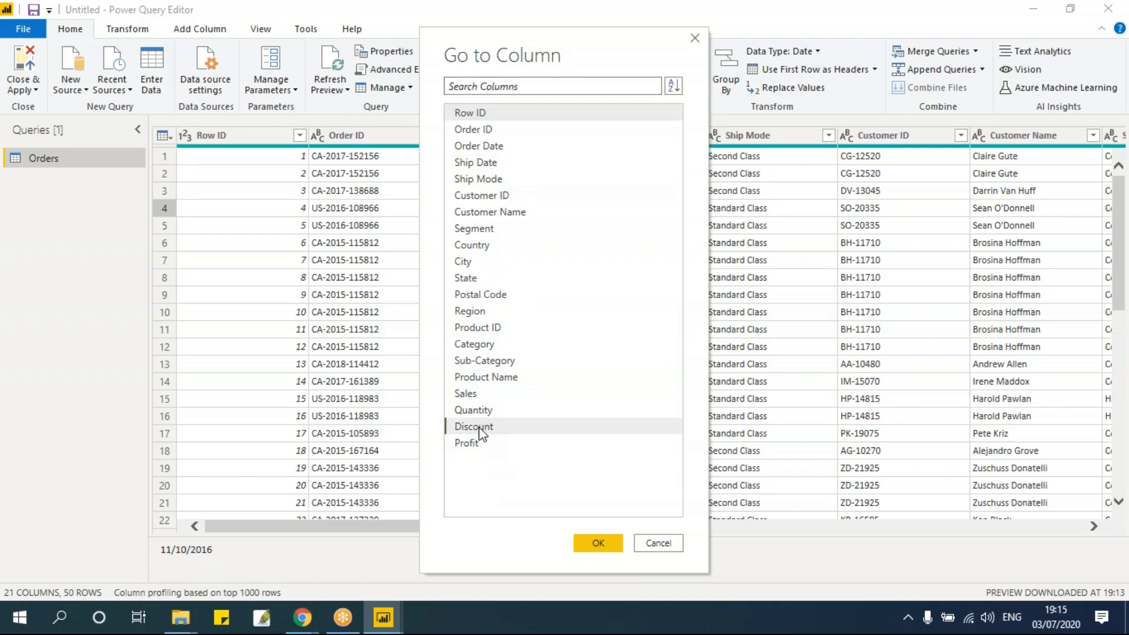
left_click(598, 543)
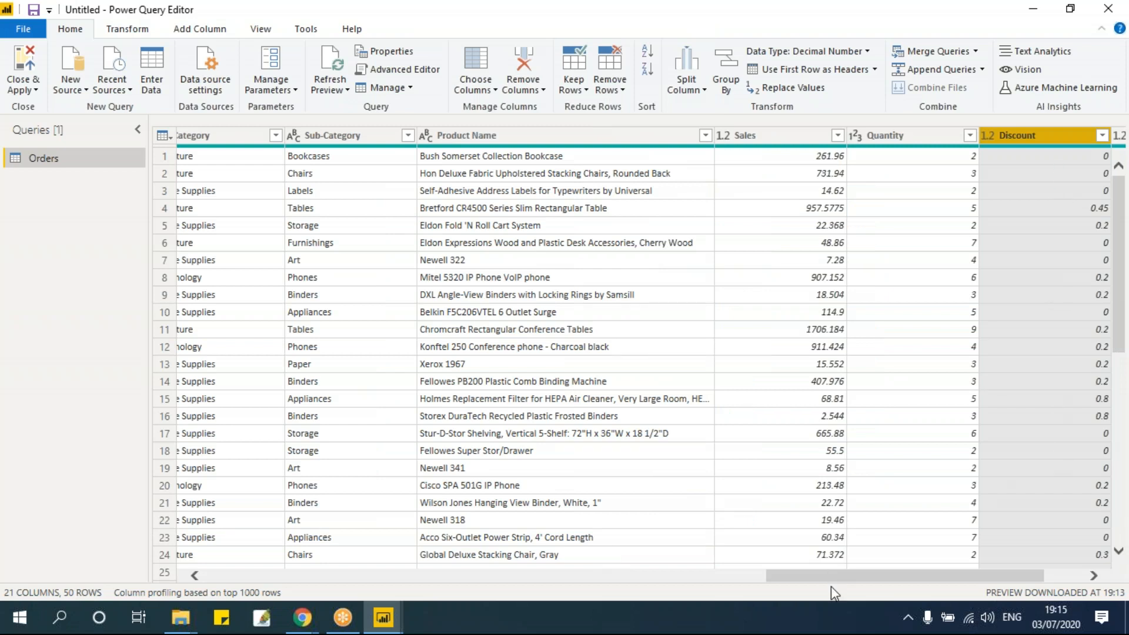
left_click_drag(849, 578, 255, 562)
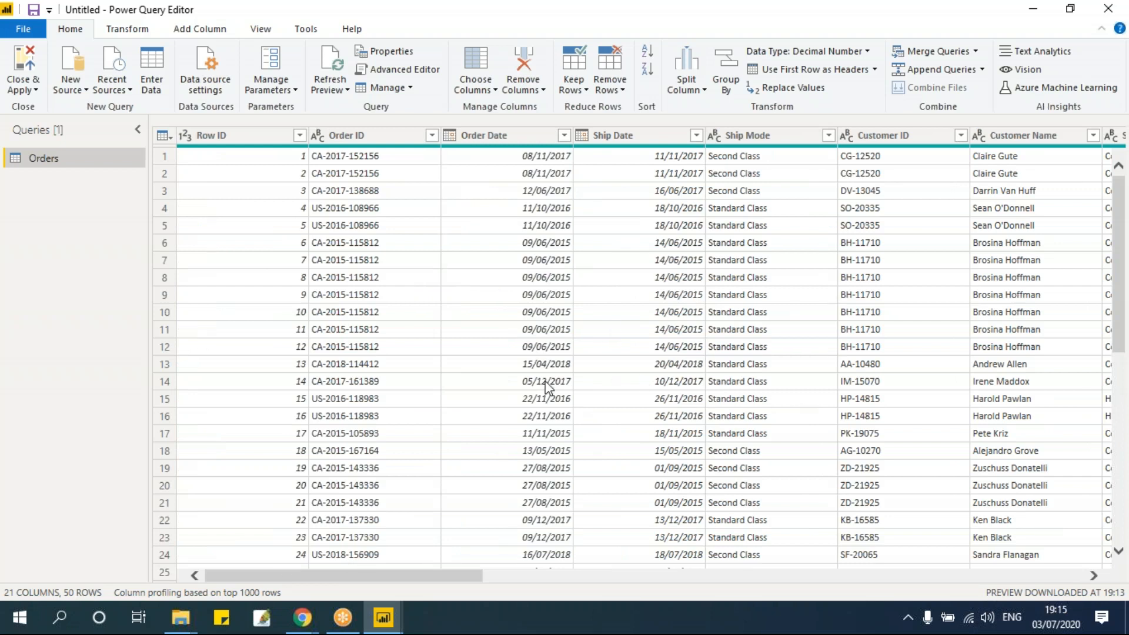
Use Choose Columns to keep only Order ID, Customer Name, Segment, Sales and Profit in the Orders query
left_click(485, 90)
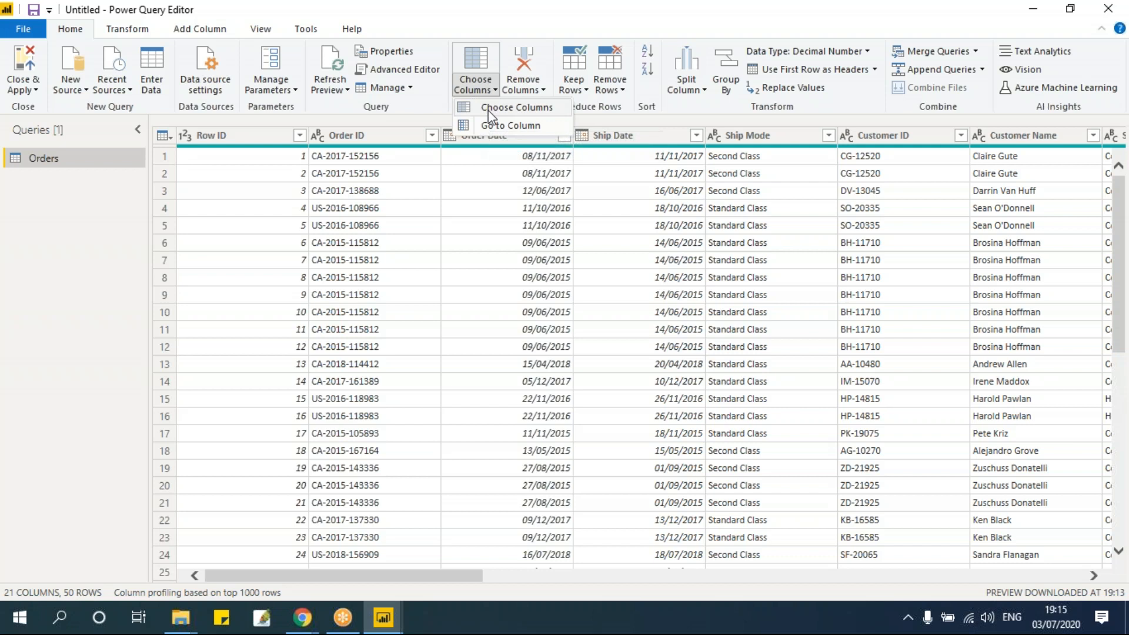
left_click(490, 111)
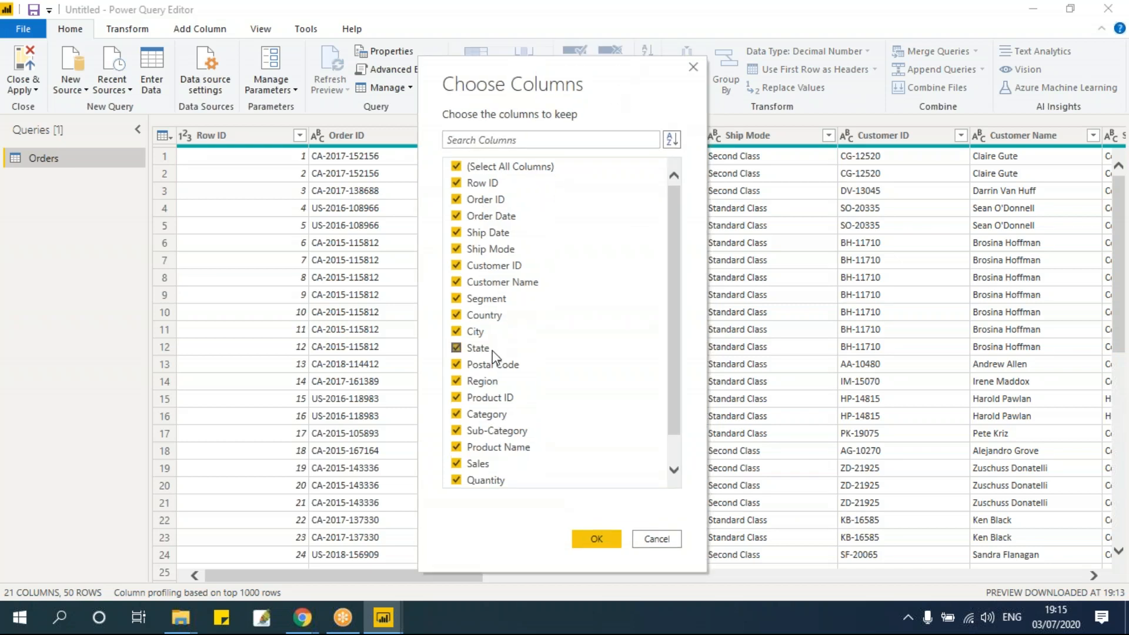
left_click_drag(670, 227, 682, 185)
left_click(456, 167)
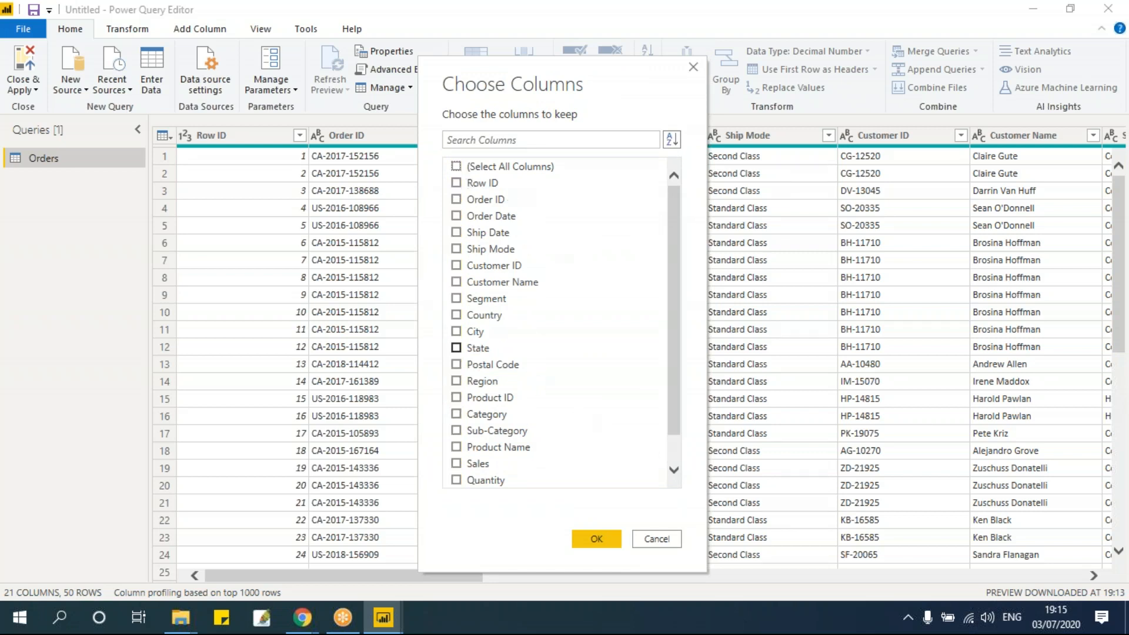
left_click(458, 199)
left_click(457, 282)
left_click(457, 299)
left_click(456, 463)
scroll(677, 387, "down", 1)
scroll(677, 387, "down", 1)
left_click(457, 480)
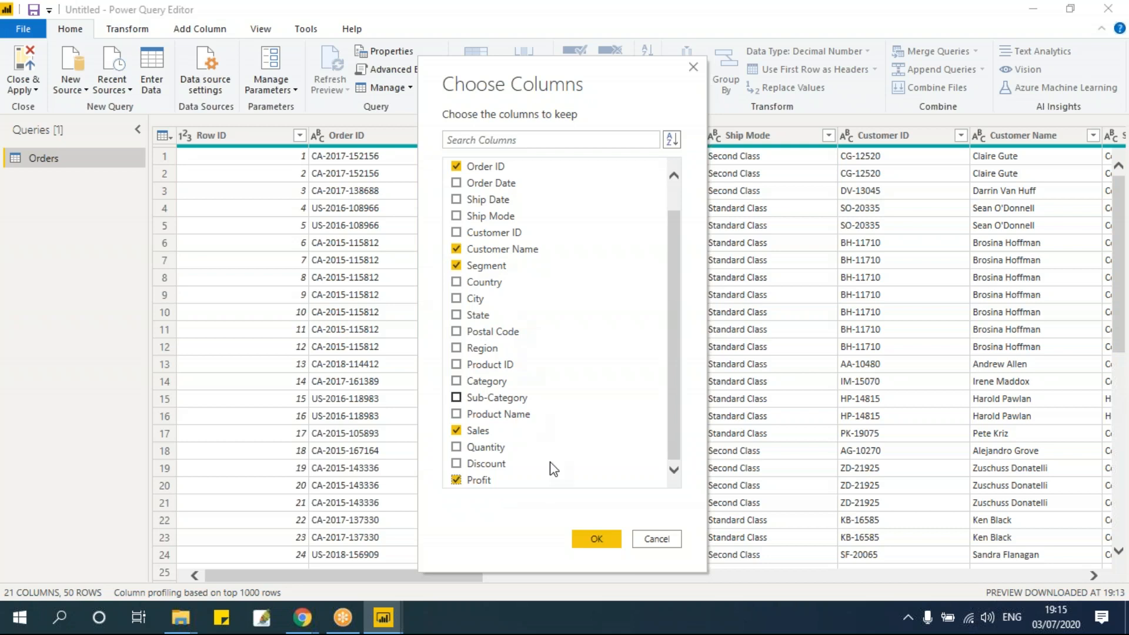
left_click(592, 547)
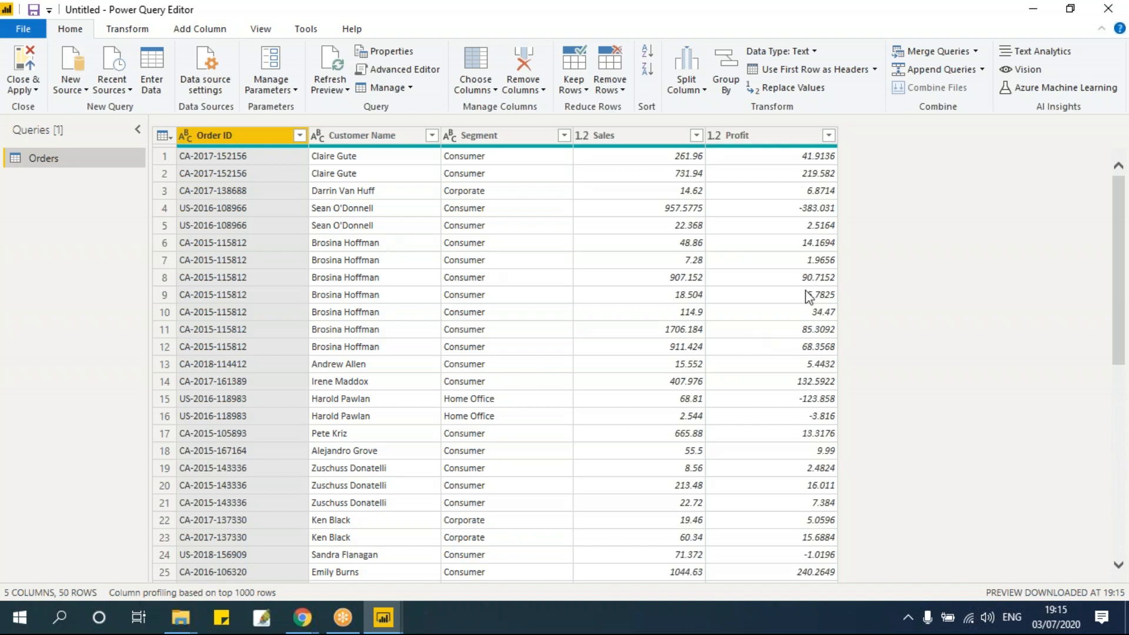
Show the Query Settings pane and delete the Removed Other Columns step from the Orders query
left_click(476, 90)
left_click(533, 321)
left_click(261, 29)
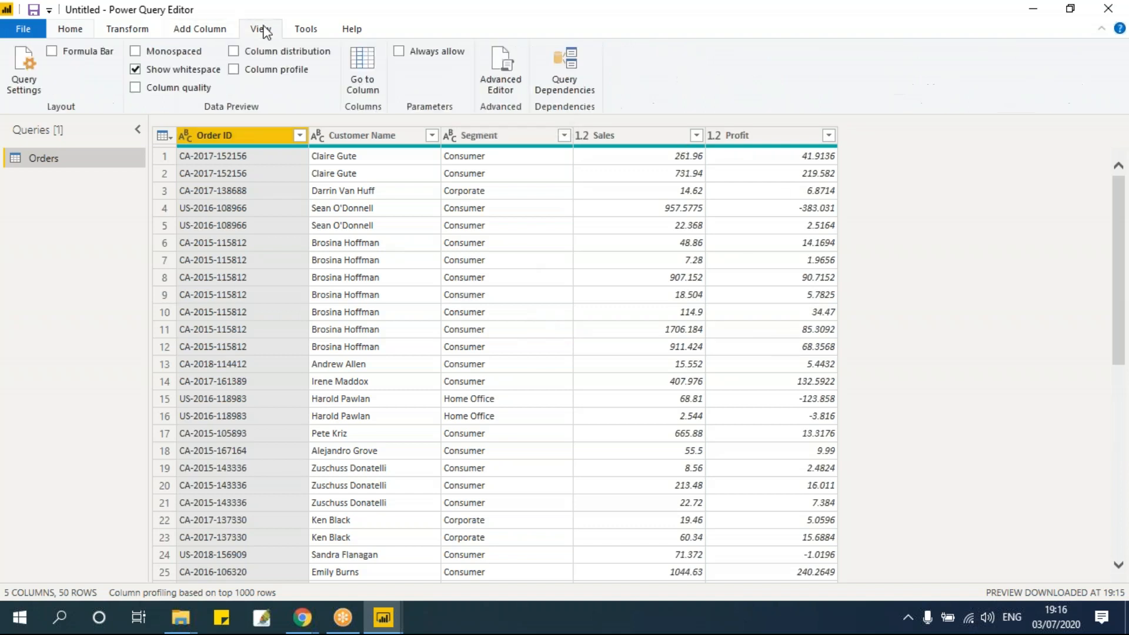
left_click(23, 85)
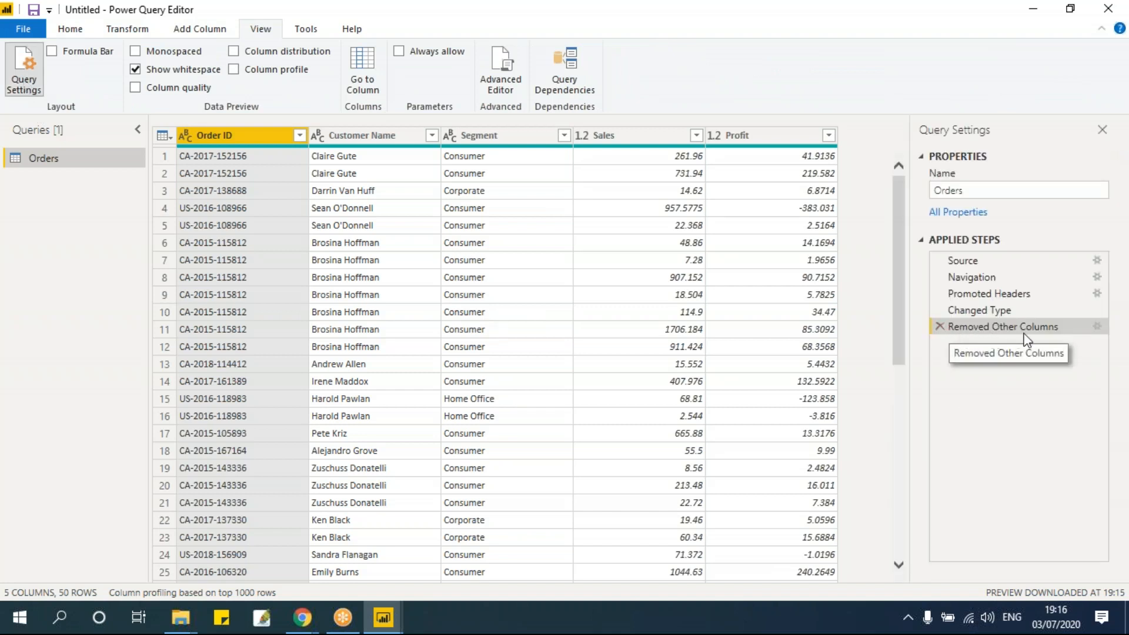
left_click(939, 327)
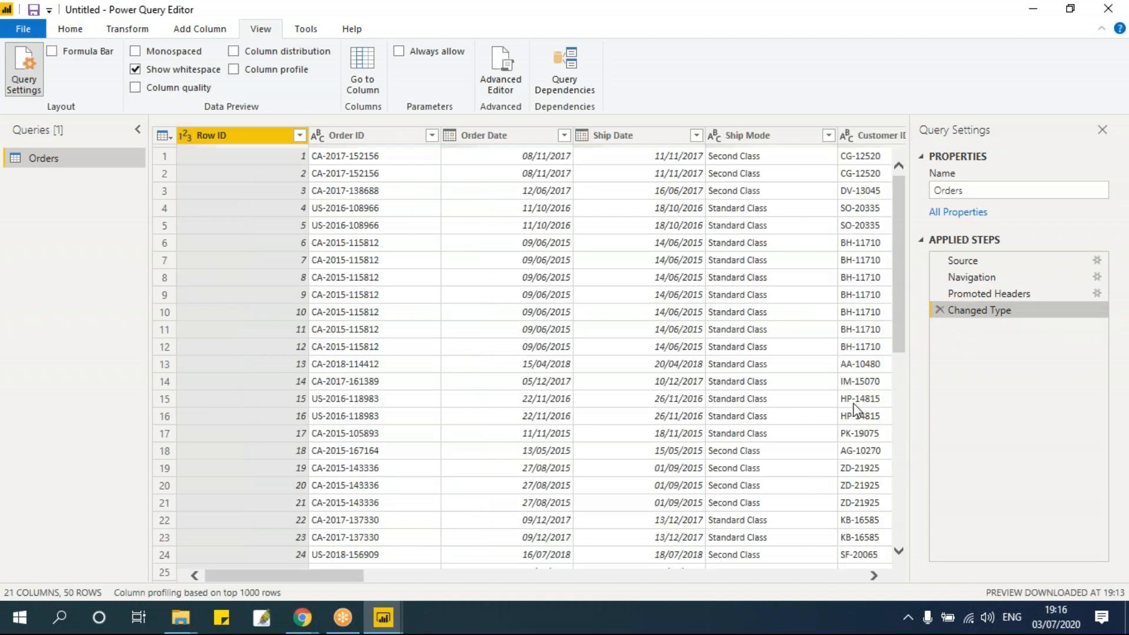
mouse_move(346, 582)
left_mouse_down()
mouse_move(792, 570)
mouse_move(334, 572)
left_mouse_up()
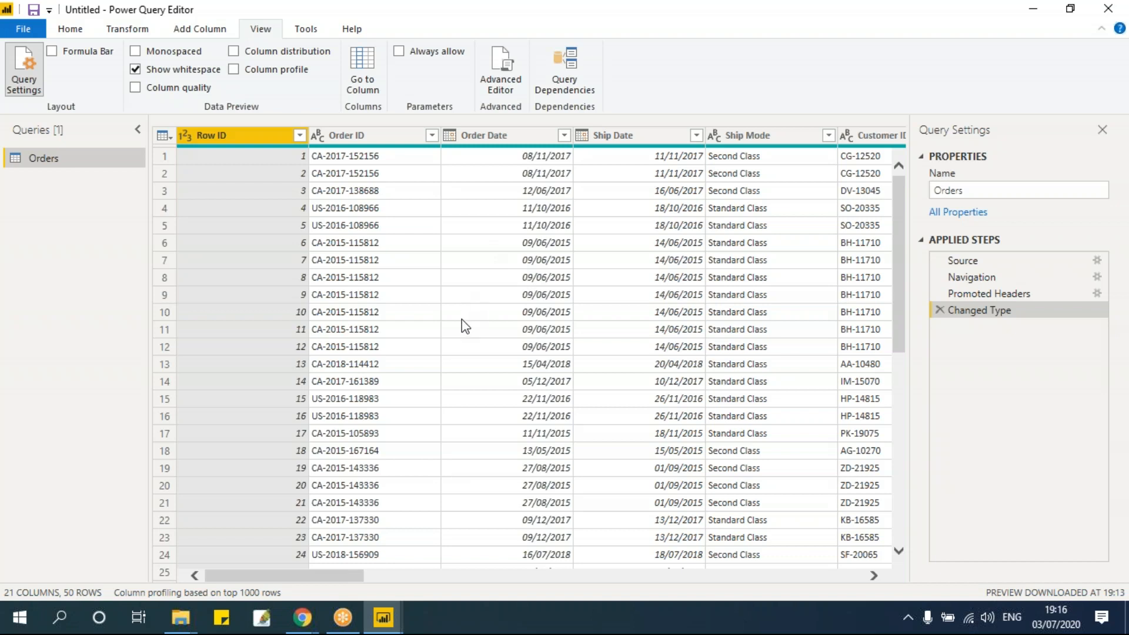
left_click(137, 35)
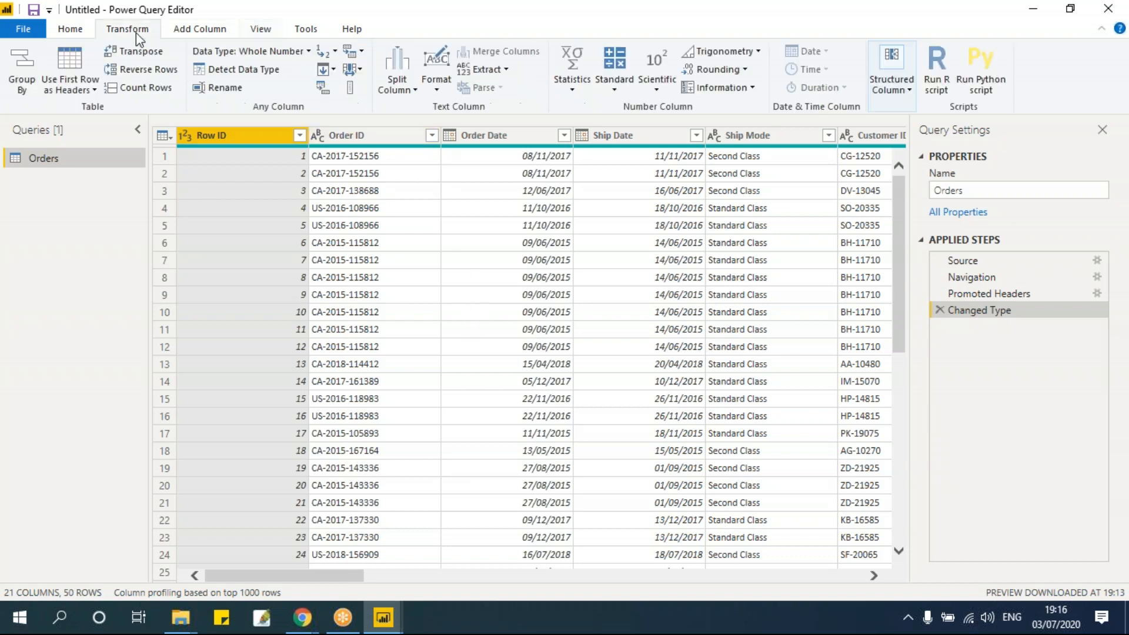
left_click(66, 29)
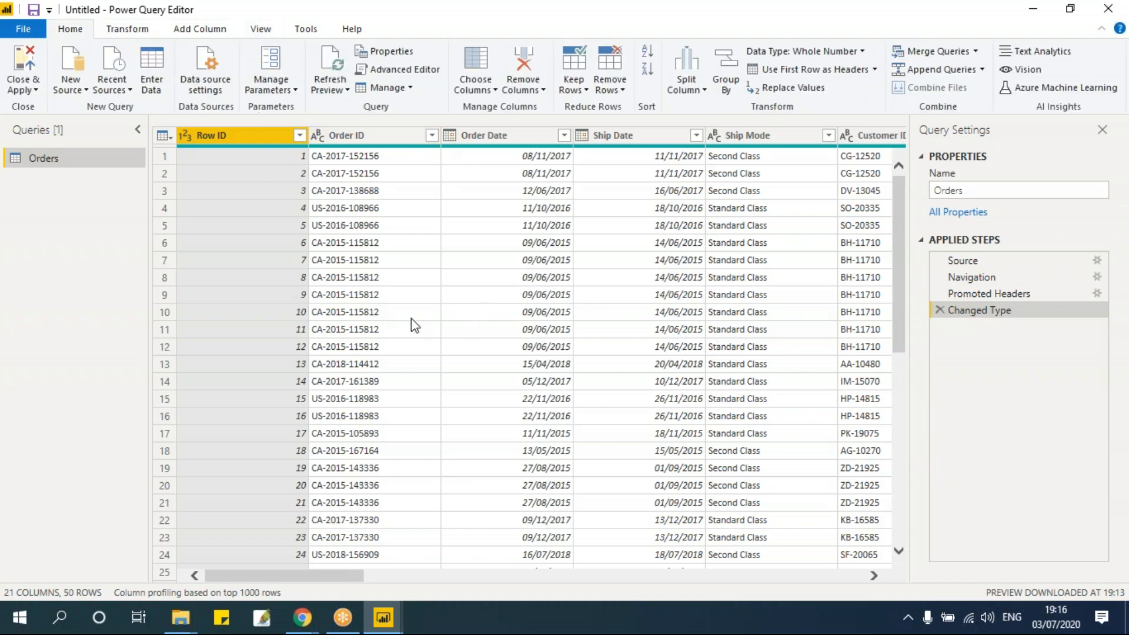
left_click(485, 90)
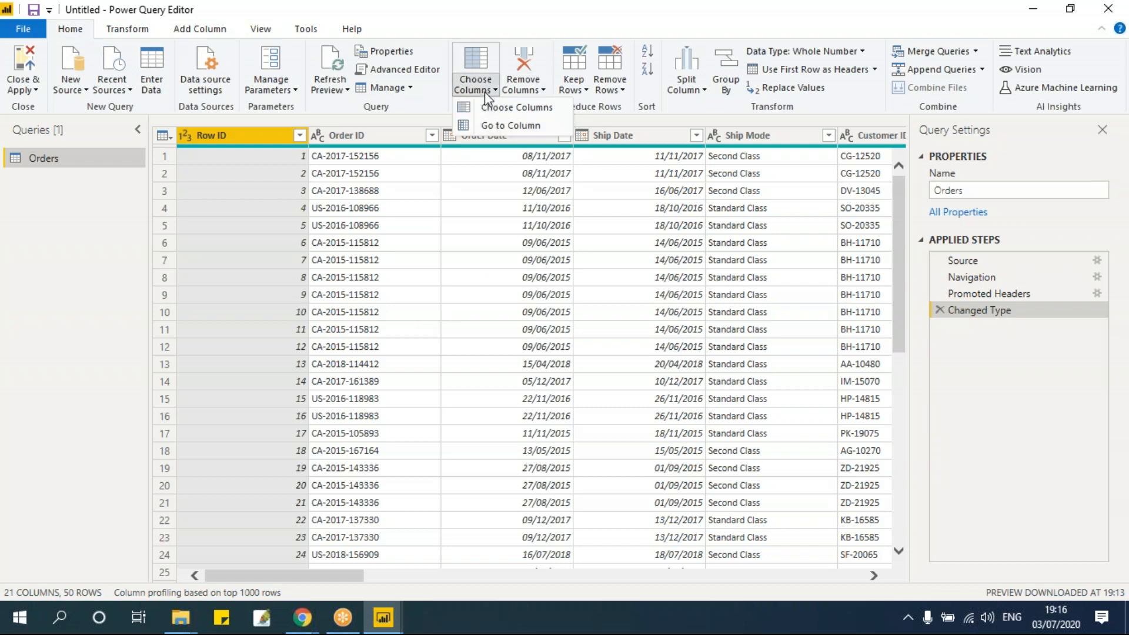
left_click(499, 203)
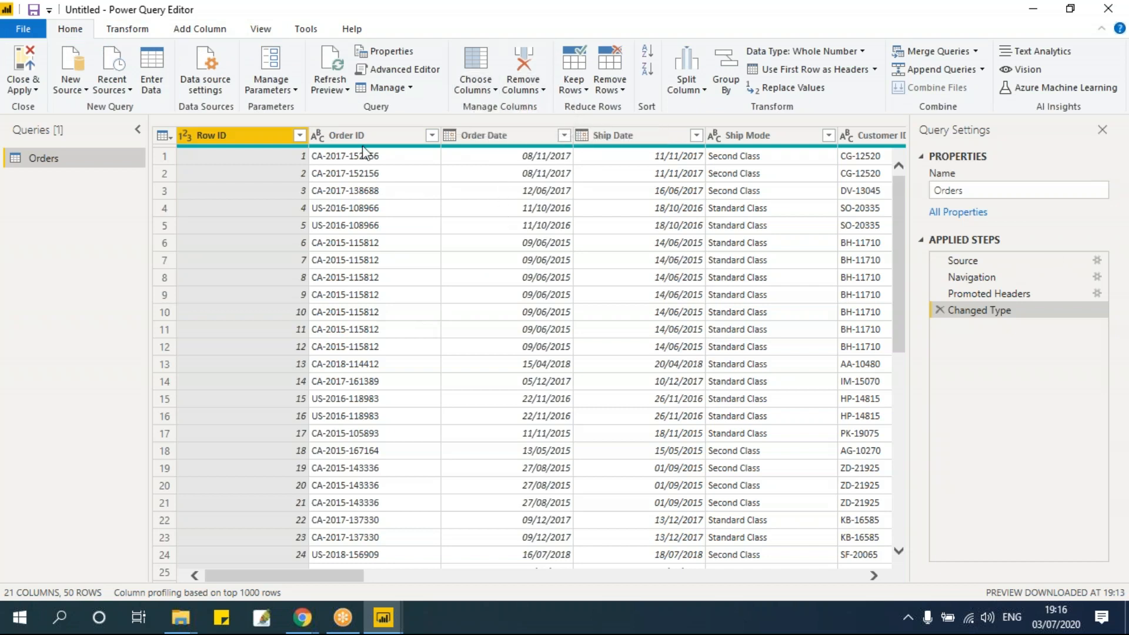
Remove the Row ID column and the Customer ID column from the Orders query
left_click(538, 91)
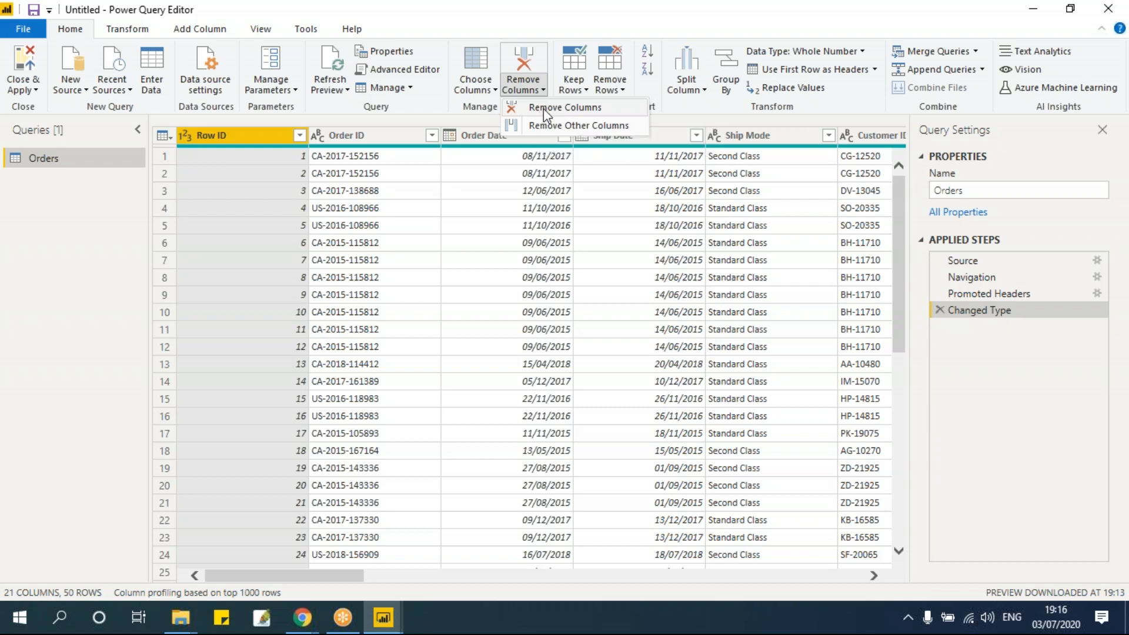
left_click(543, 108)
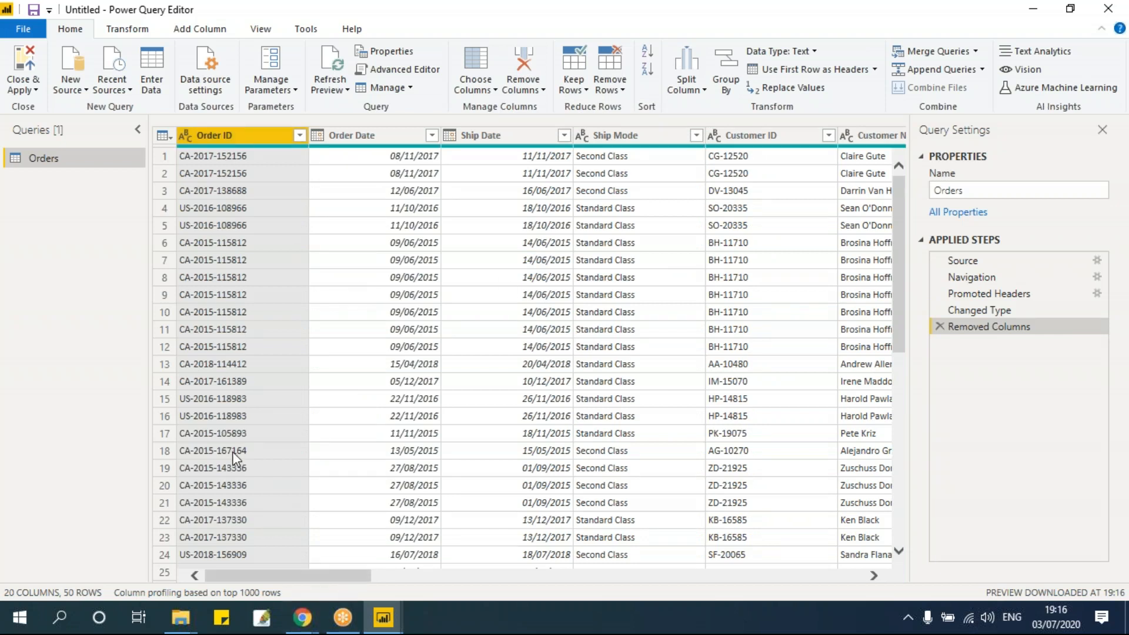
left_click(747, 135)
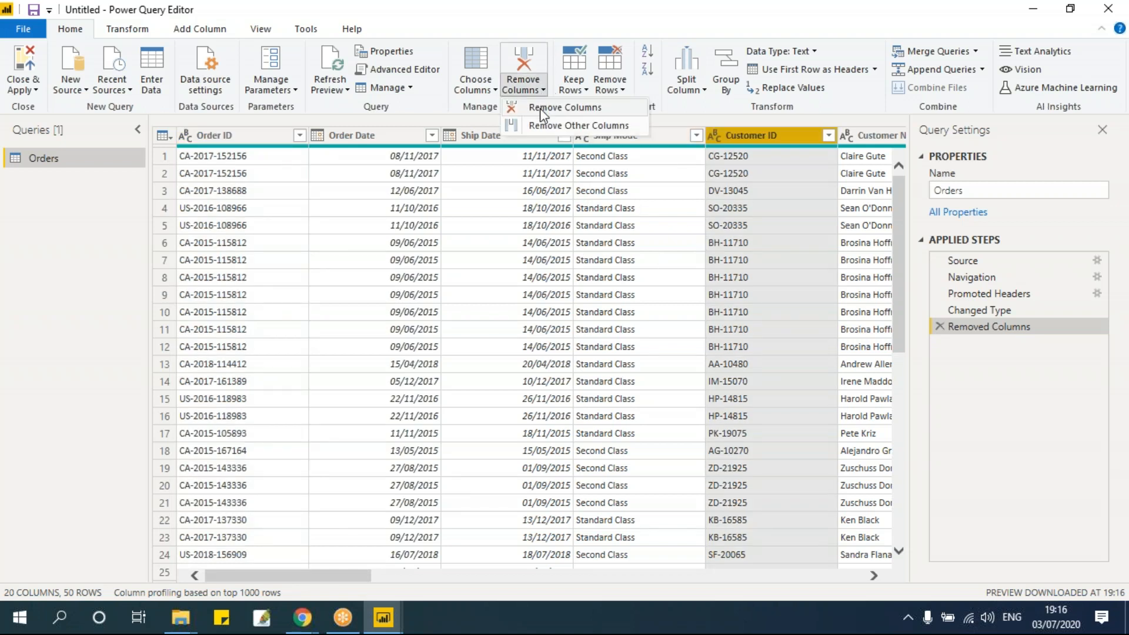
left_click(540, 108)
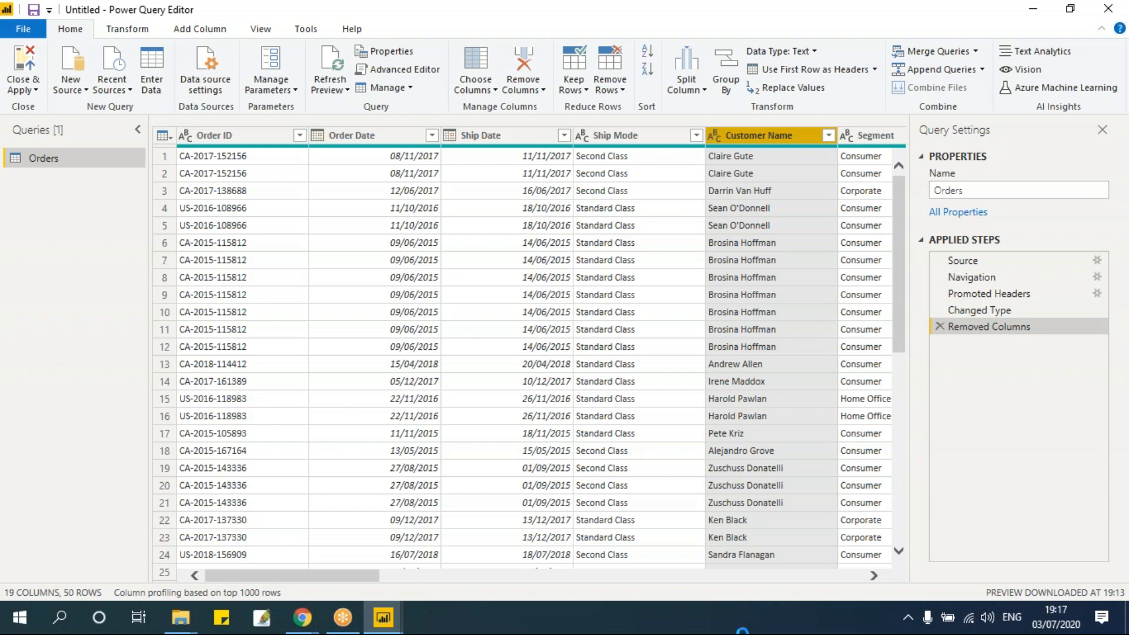
Select the City, Postal Code and Product ID columns together and remove them from the Orders query
left_click(874, 576)
left_click(873, 575)
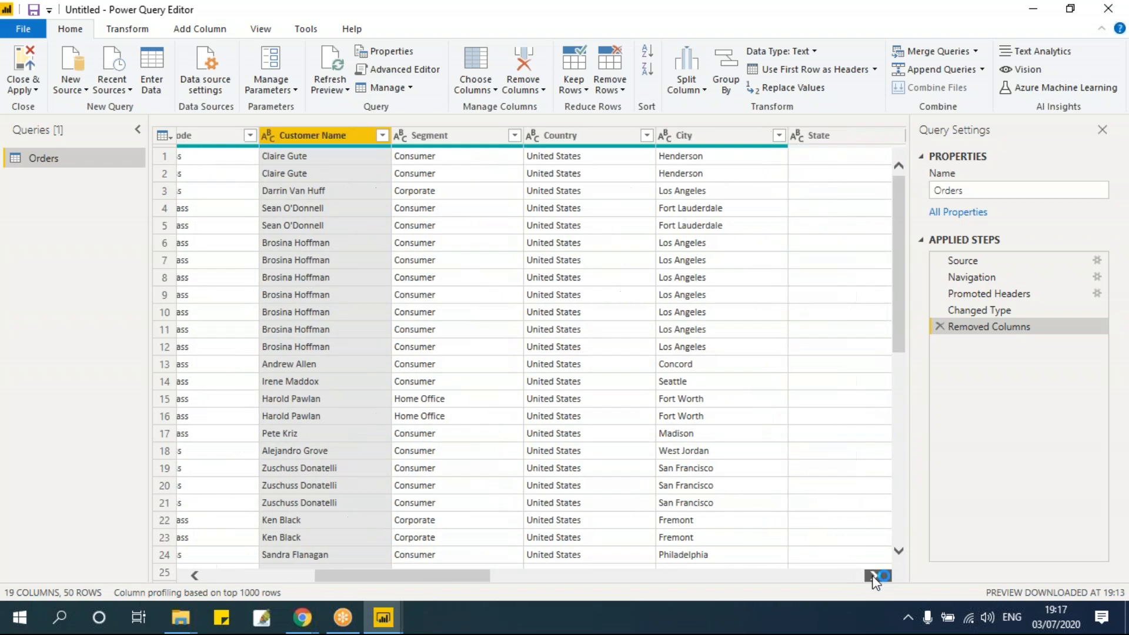
left_click(636, 132)
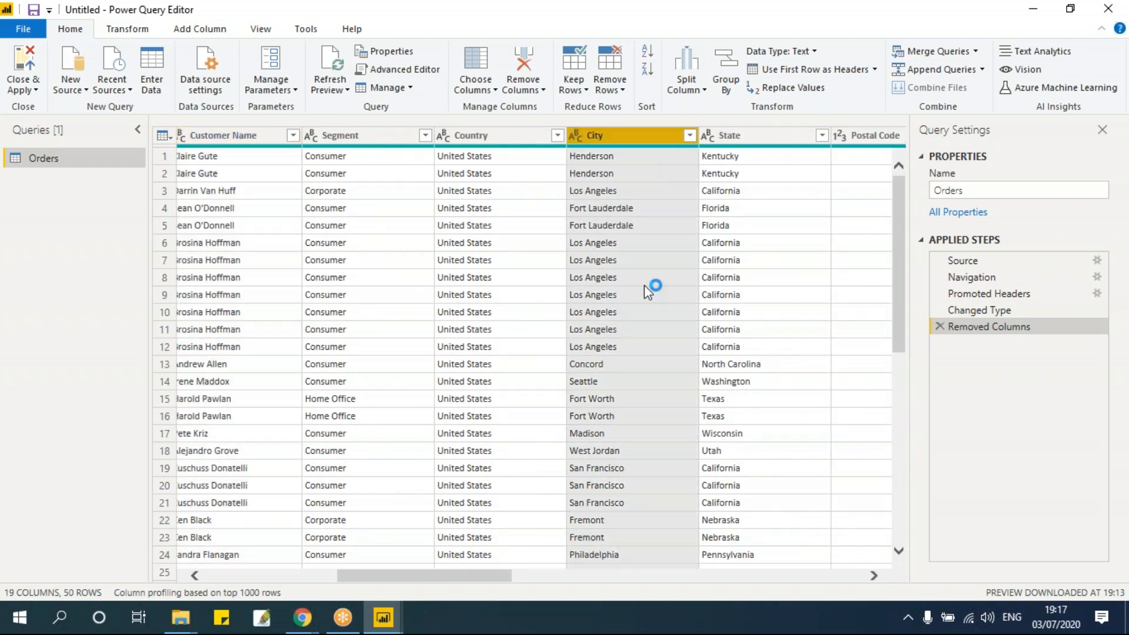
left_click(873, 575)
left_click(873, 576)
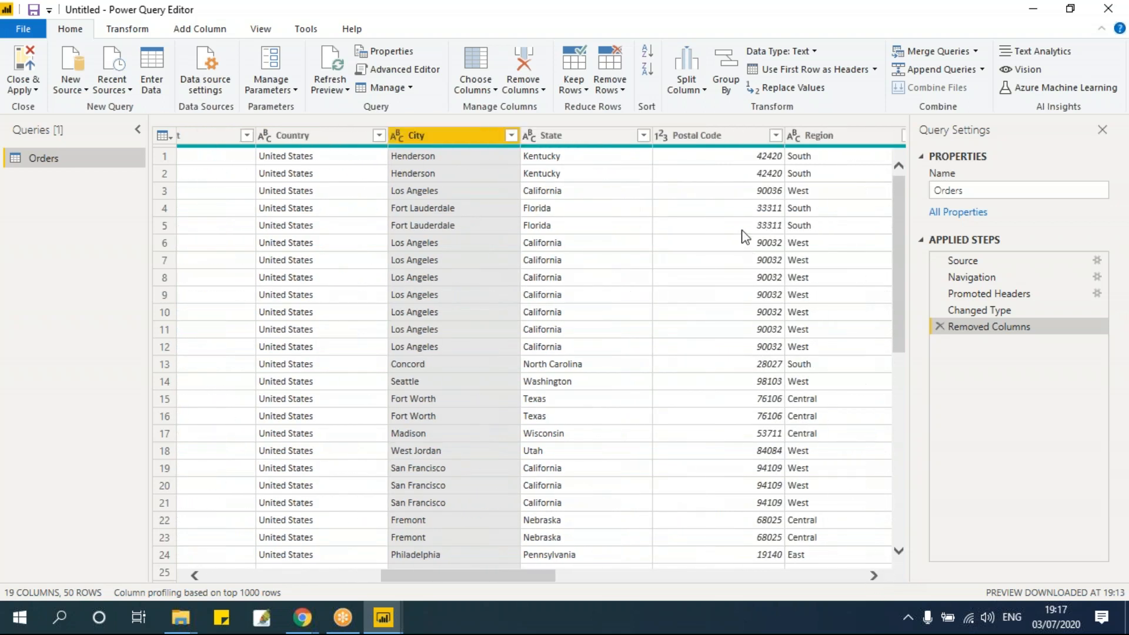
left_click(712, 136, "ctrl")
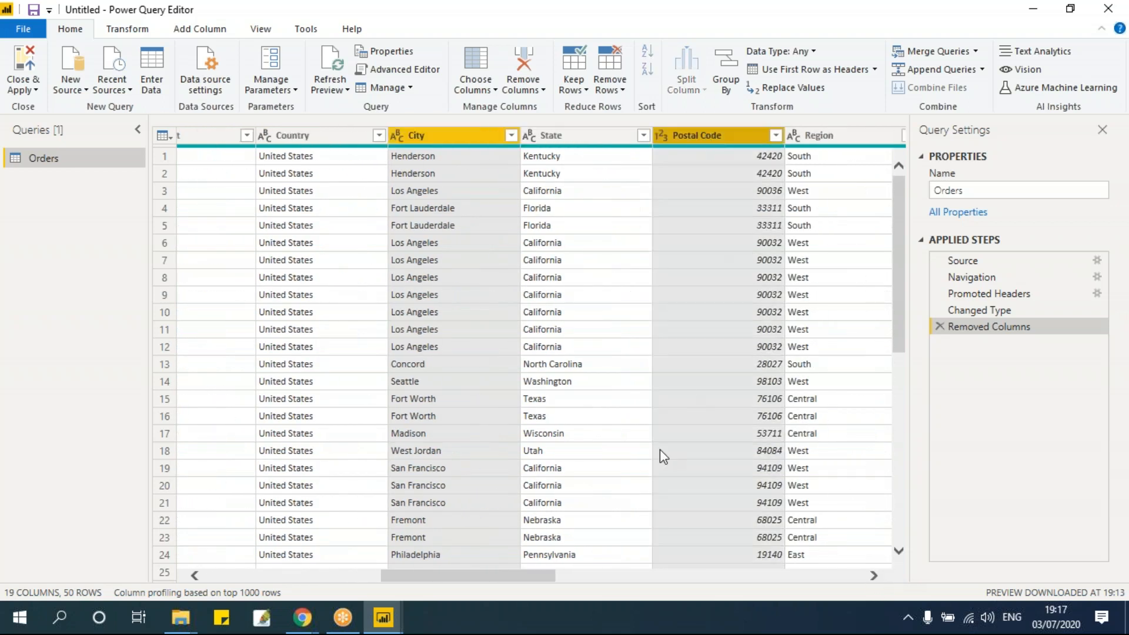
left_click(873, 575)
left_click(873, 575)
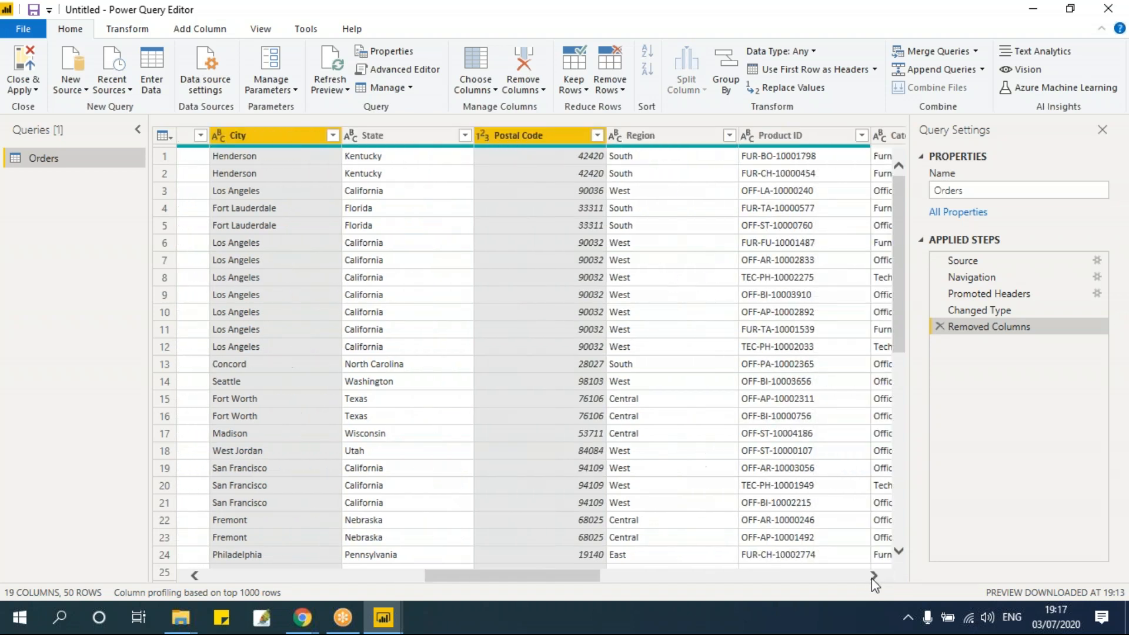
left_click(781, 137, "ctrl")
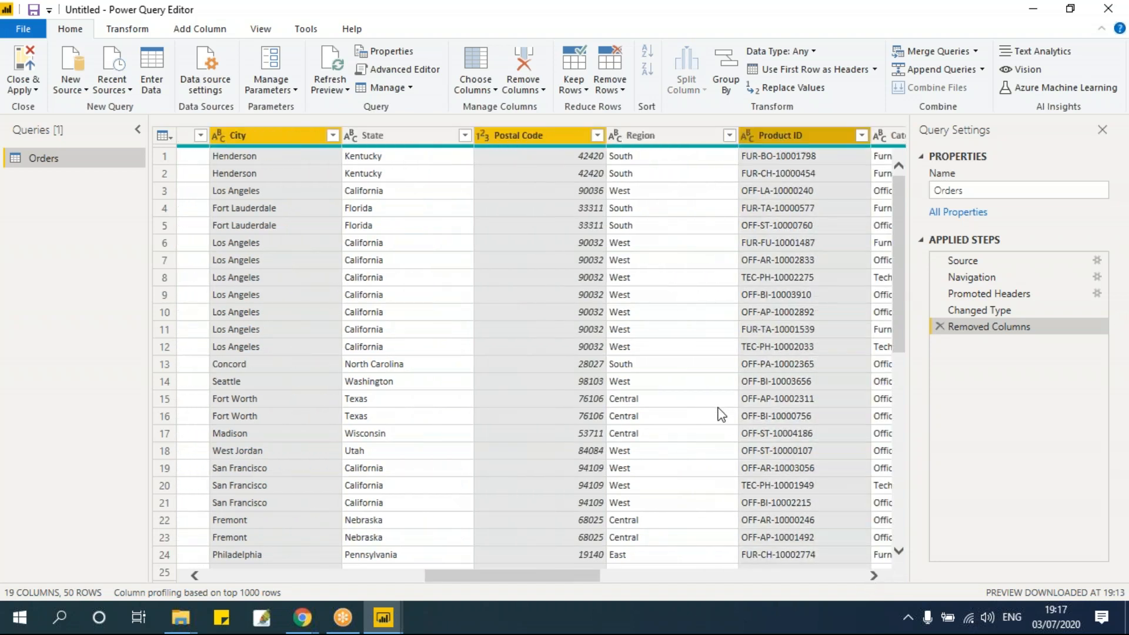
left_click(523, 85)
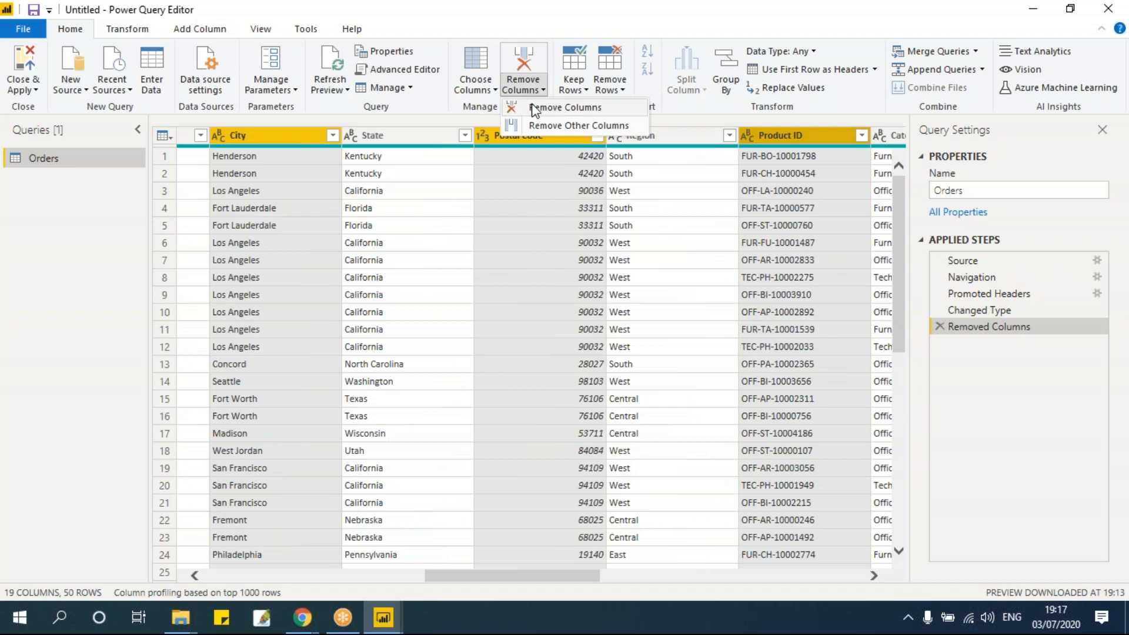
left_click(534, 109)
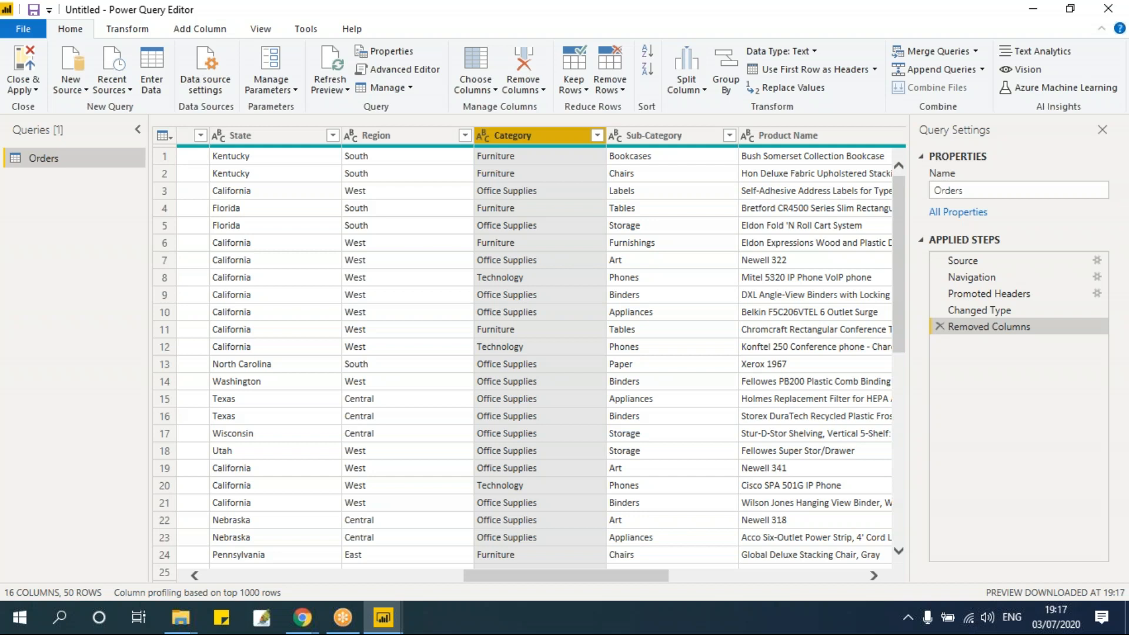
left_click(669, 322)
left_click_drag(560, 525, 236, 520)
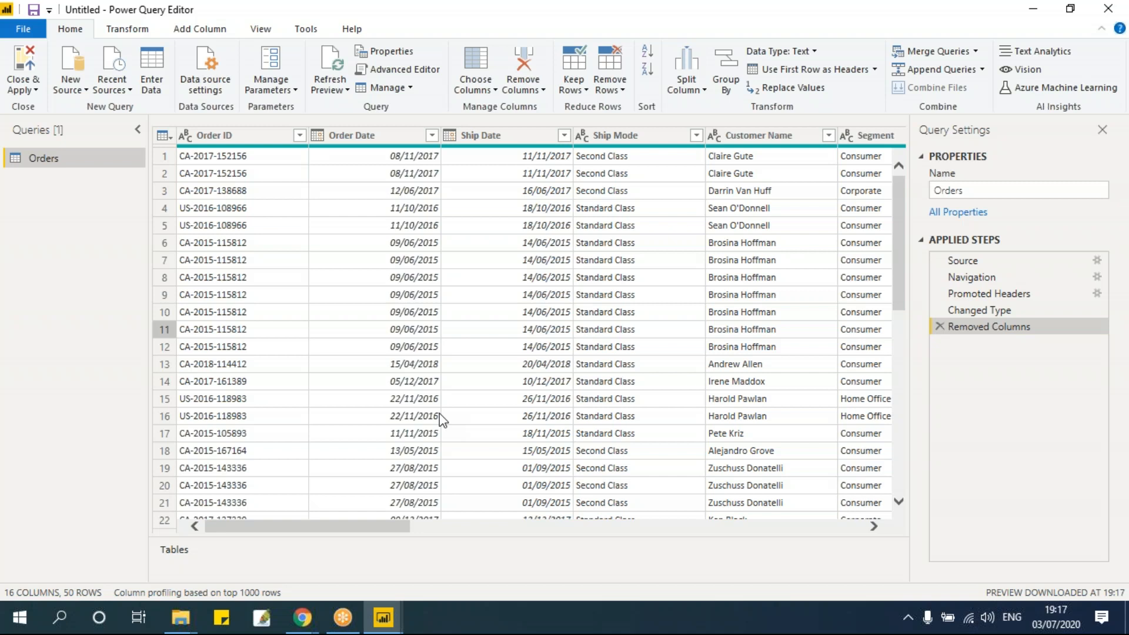
left_click(390, 136)
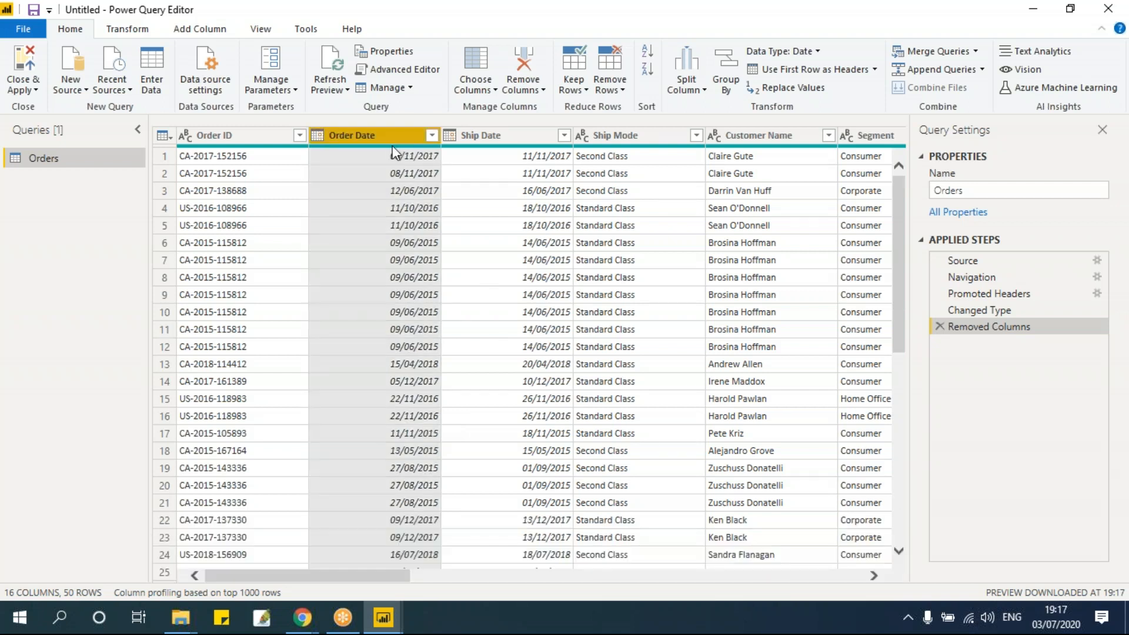
left_click(660, 140)
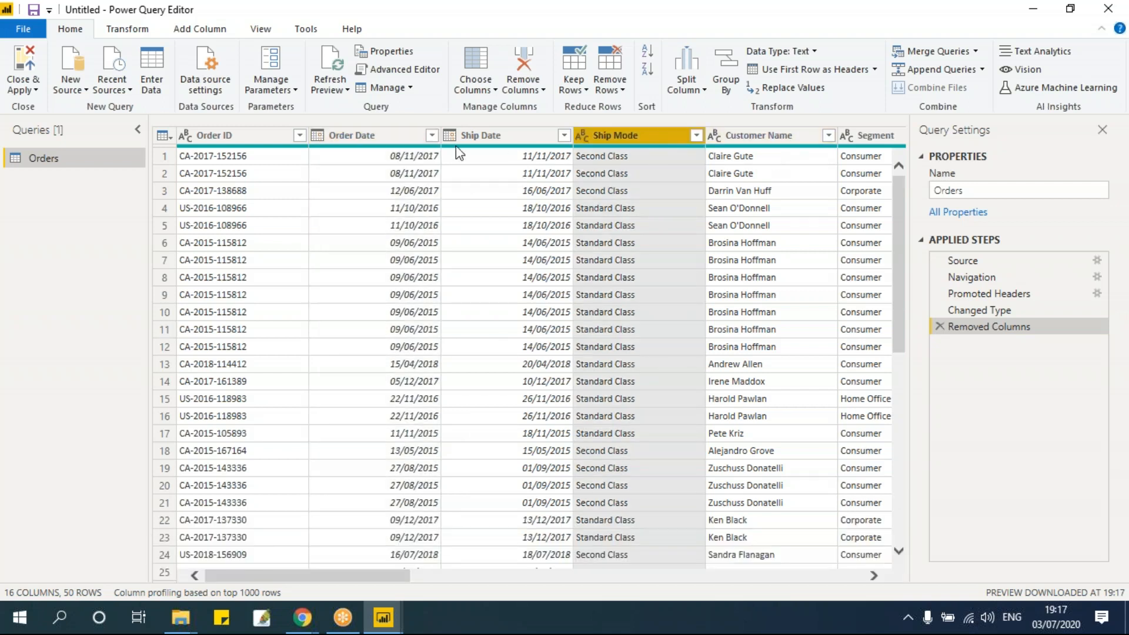
left_click(377, 136, "ctrl")
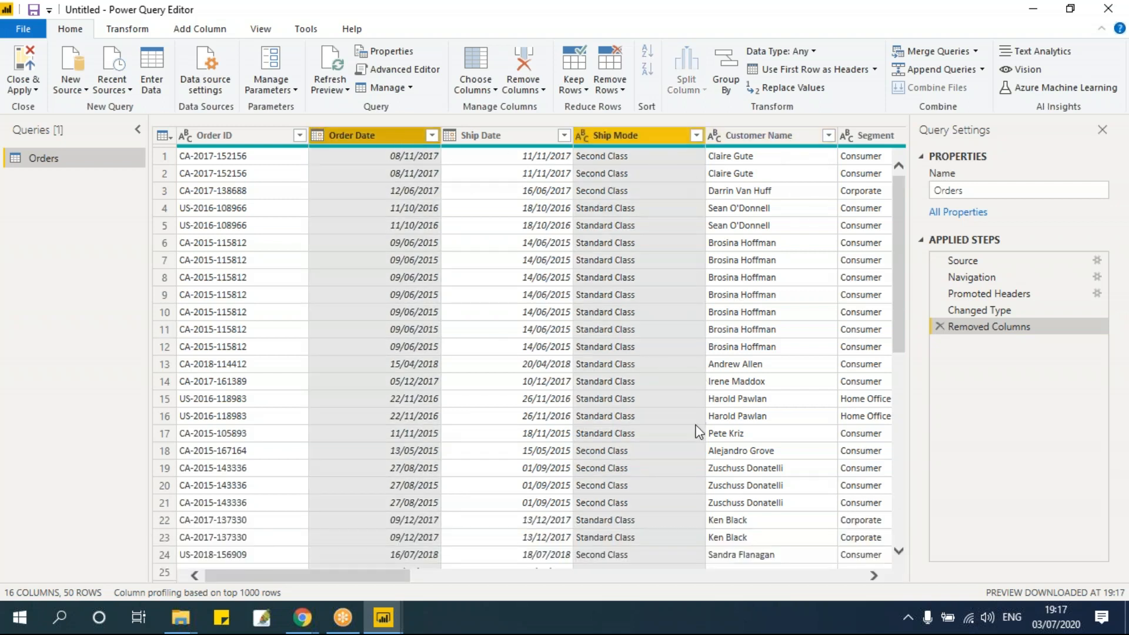
left_click(521, 332)
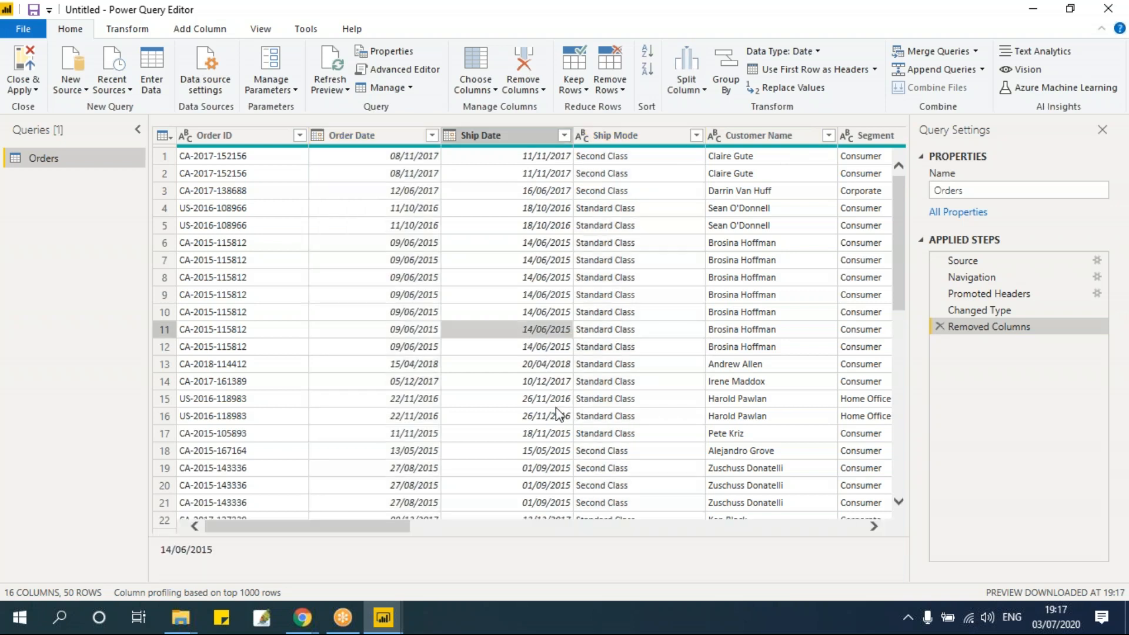
left_click_drag(390, 527, 434, 536)
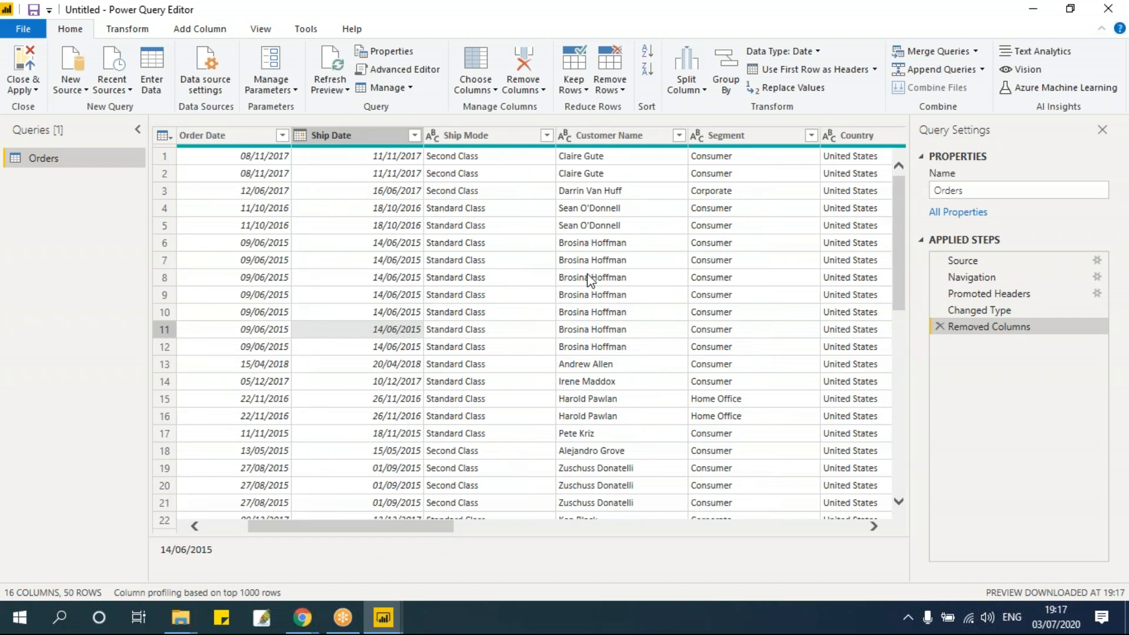
Select Customer Name, Order Date, Order ID and State in that order, and remove all other columns from the Orders query
left_click(609, 140)
left_click_drag(378, 575, 335, 575)
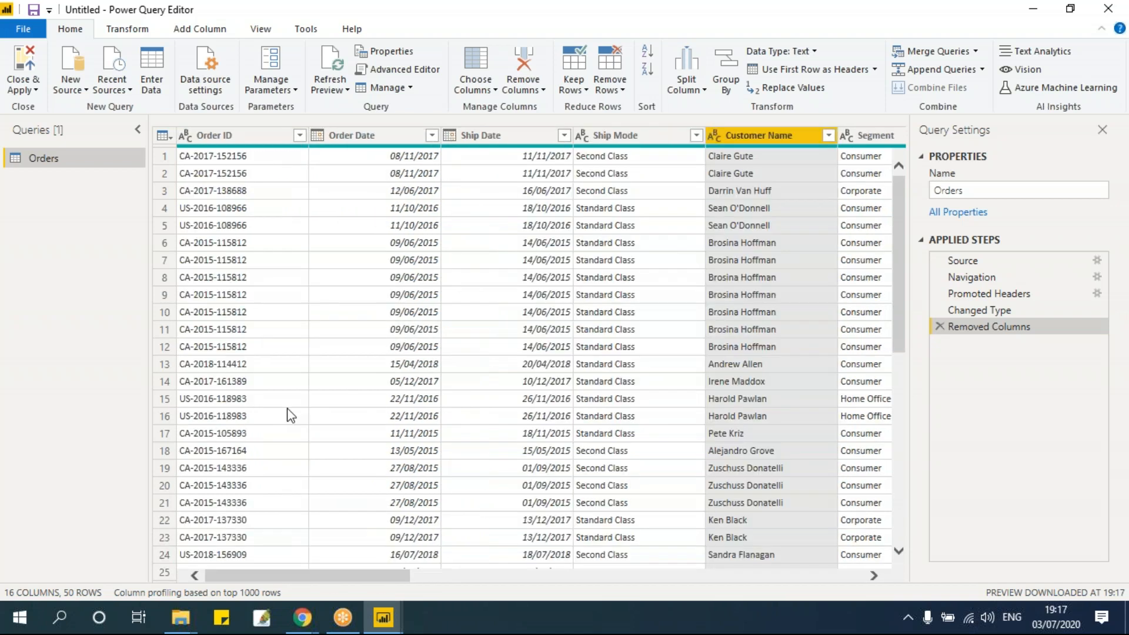
left_click(376, 134, "ctrl")
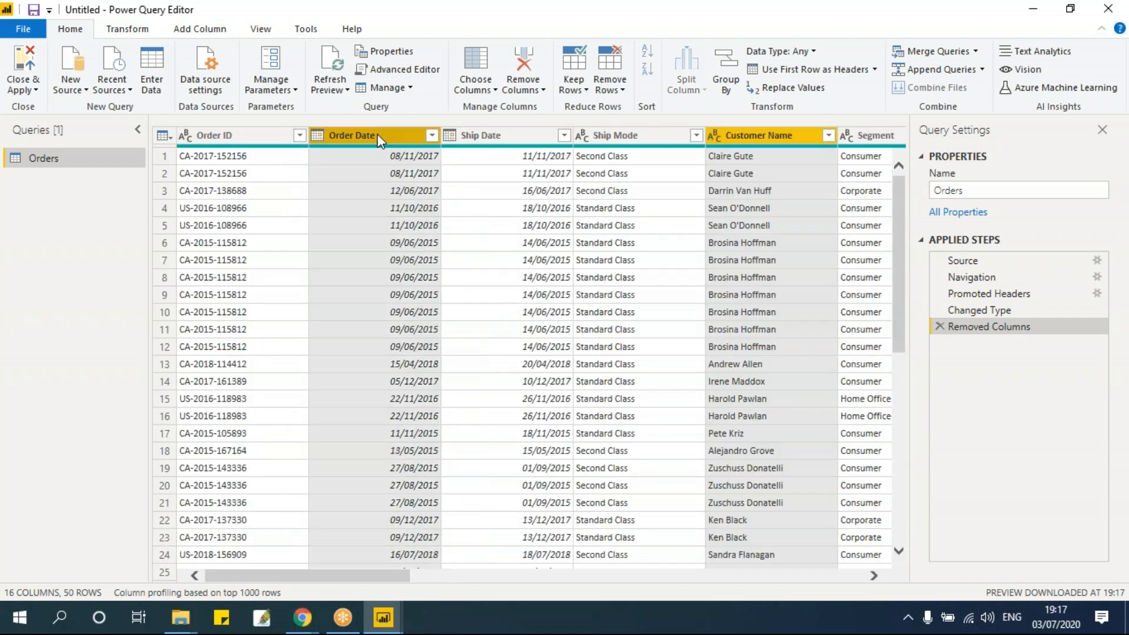
left_click(259, 160, "ctrl")
left_click_drag(332, 582, 474, 594)
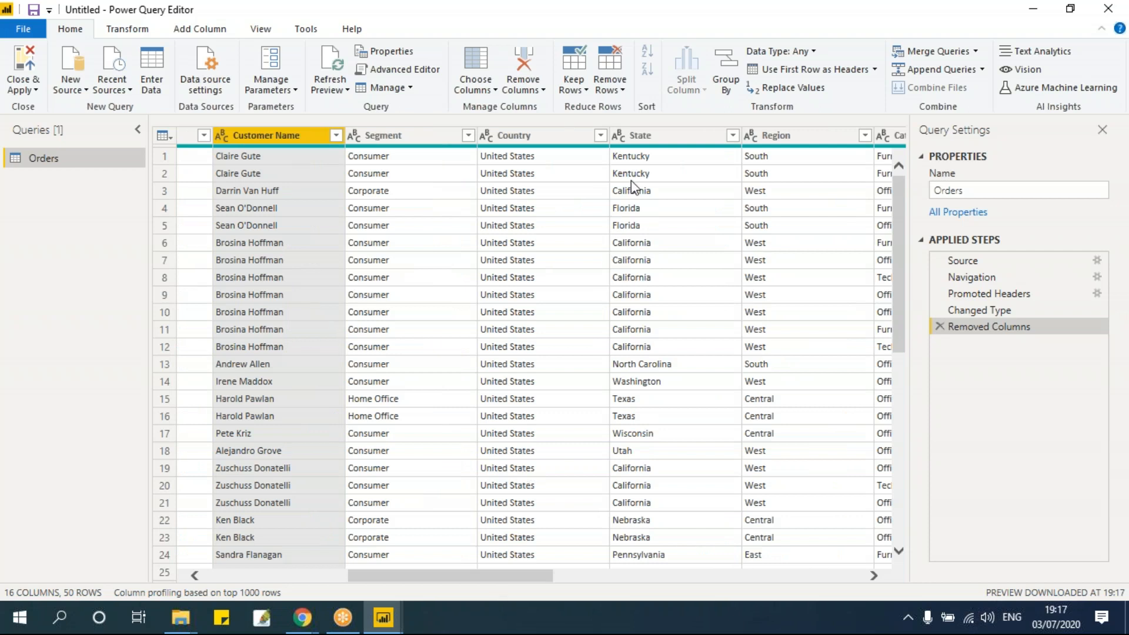
left_click(668, 142, "ctrl")
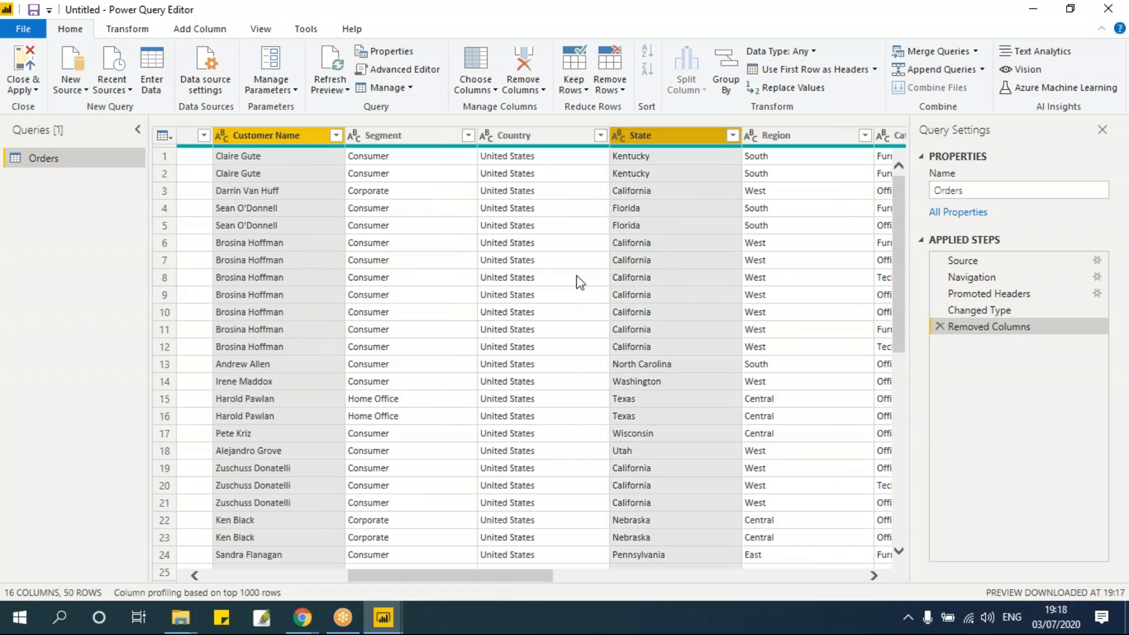
left_click(542, 89)
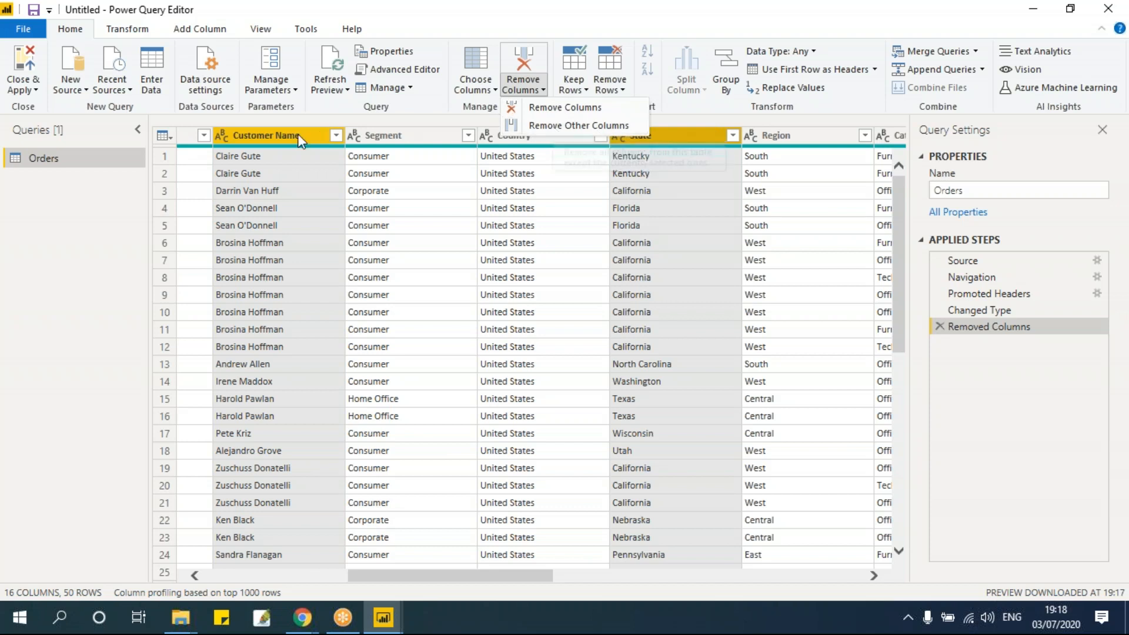
left_click(576, 125)
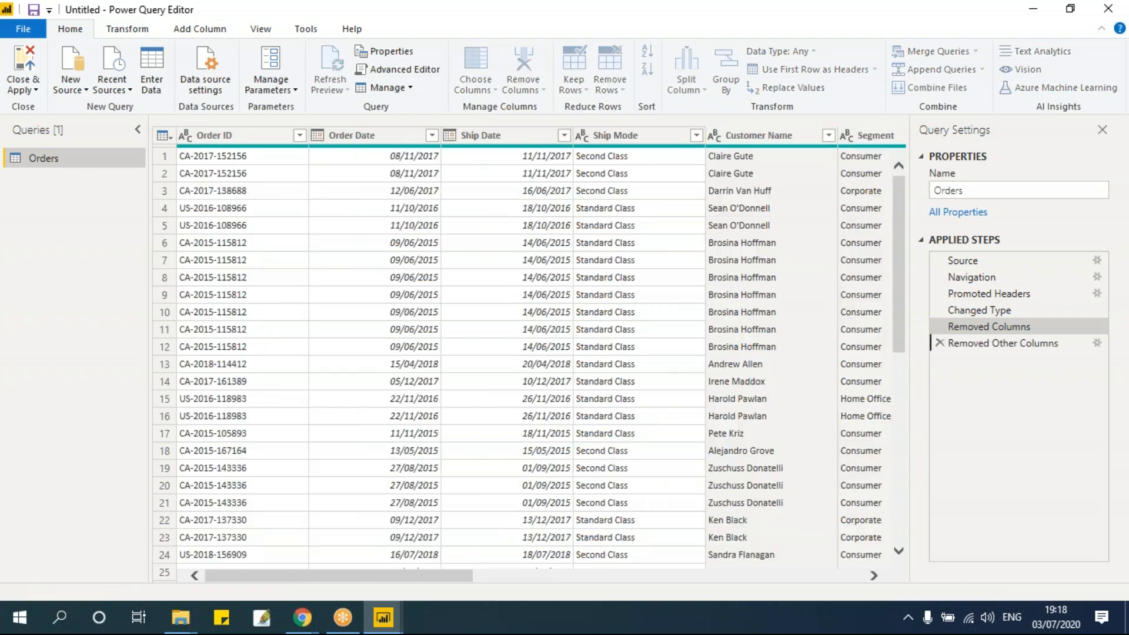
left_click(425, 277)
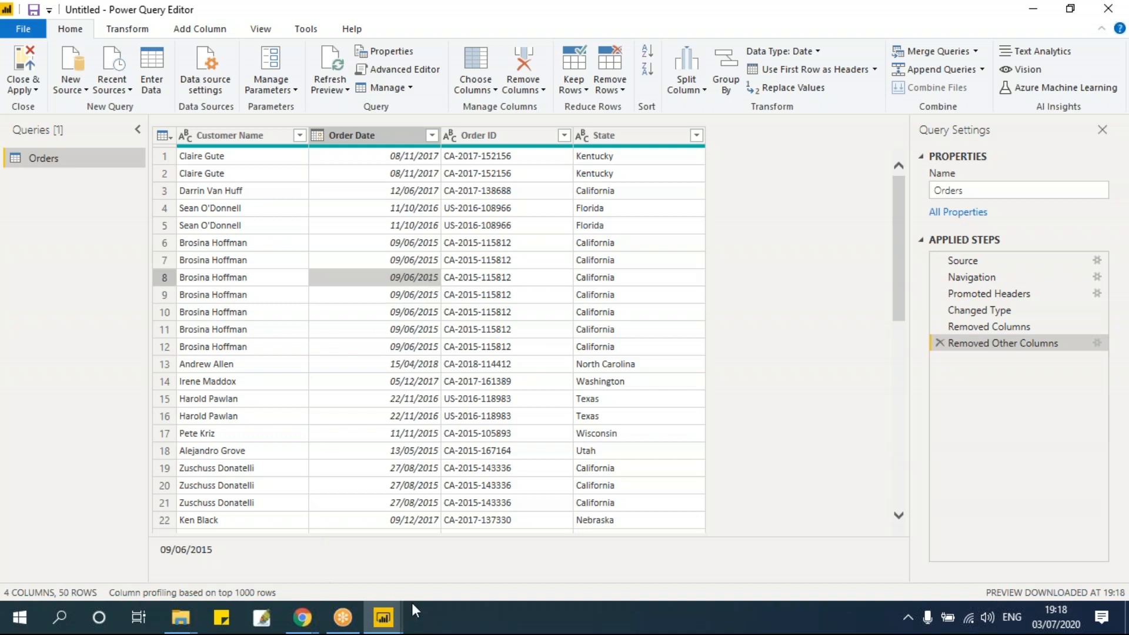
Delete the Orders query from the query list and confirm its removal
left_click(387, 617)
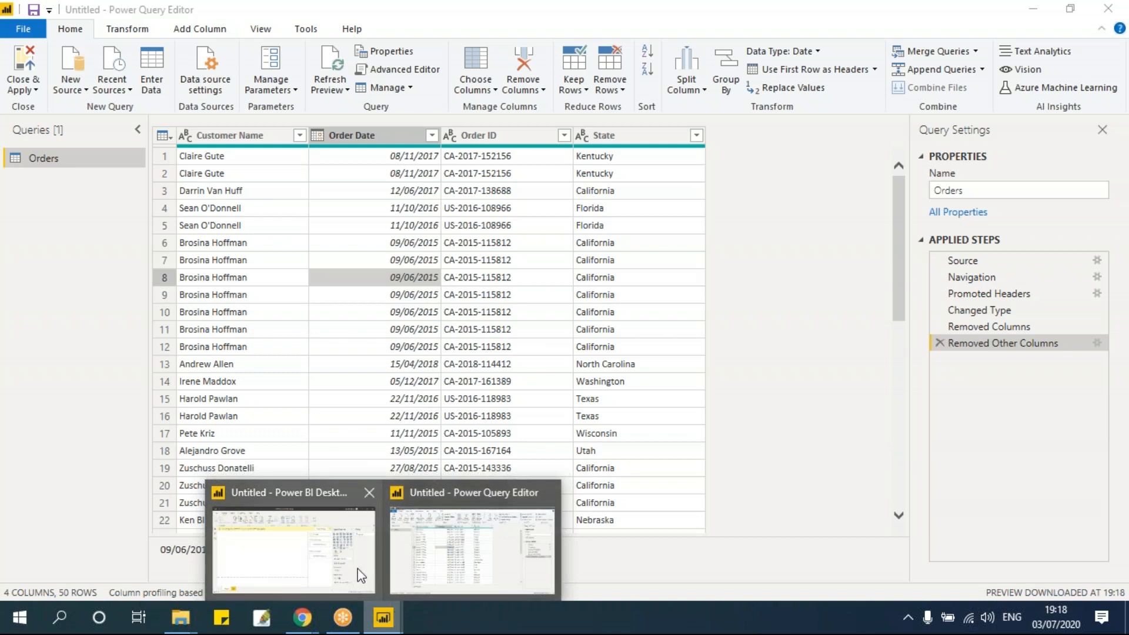
left_click(502, 566)
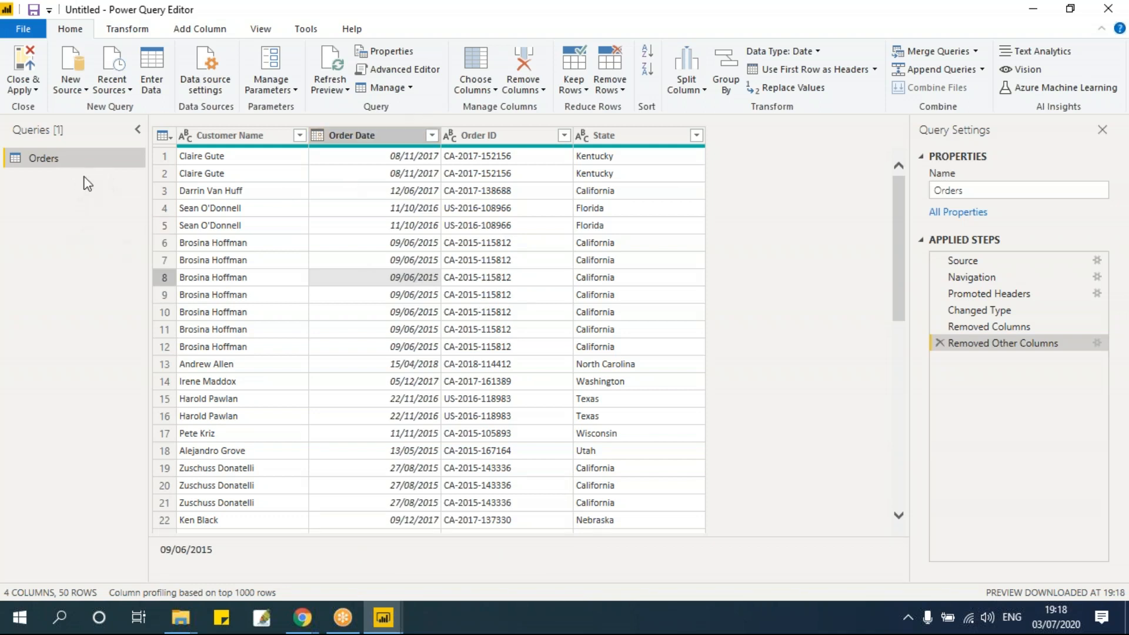
right_click(66, 159)
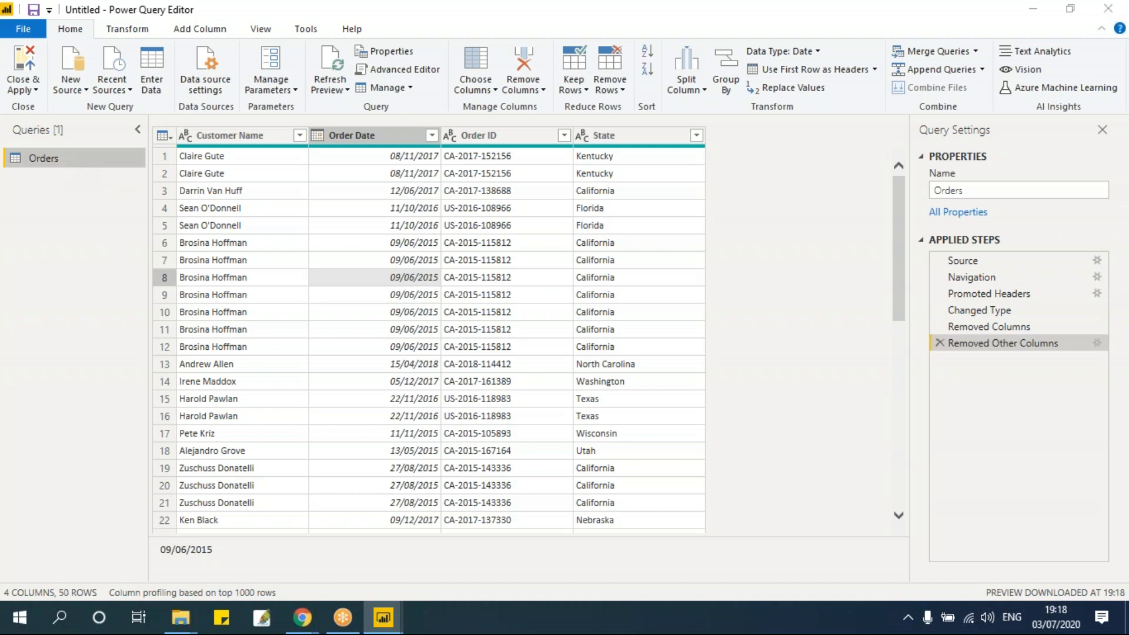
key("Delete")
left_click(646, 335)
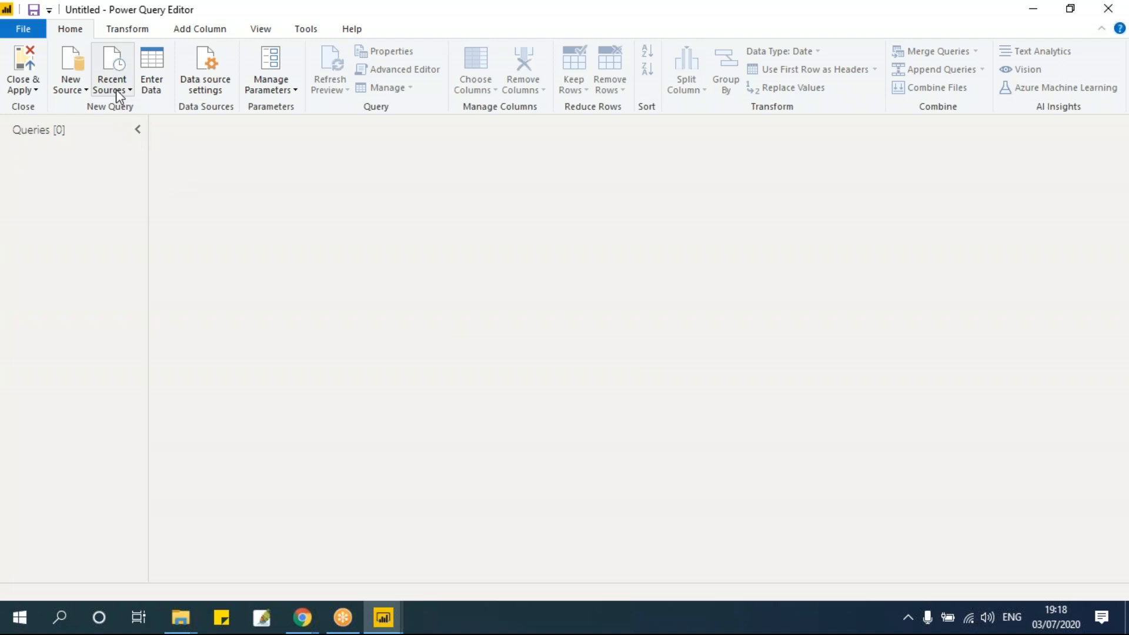
Add the Excel workbook Reduce Rows from the Session 03 - Power Query Editor folder as a new source
left_click(85, 91)
left_click(97, 130)
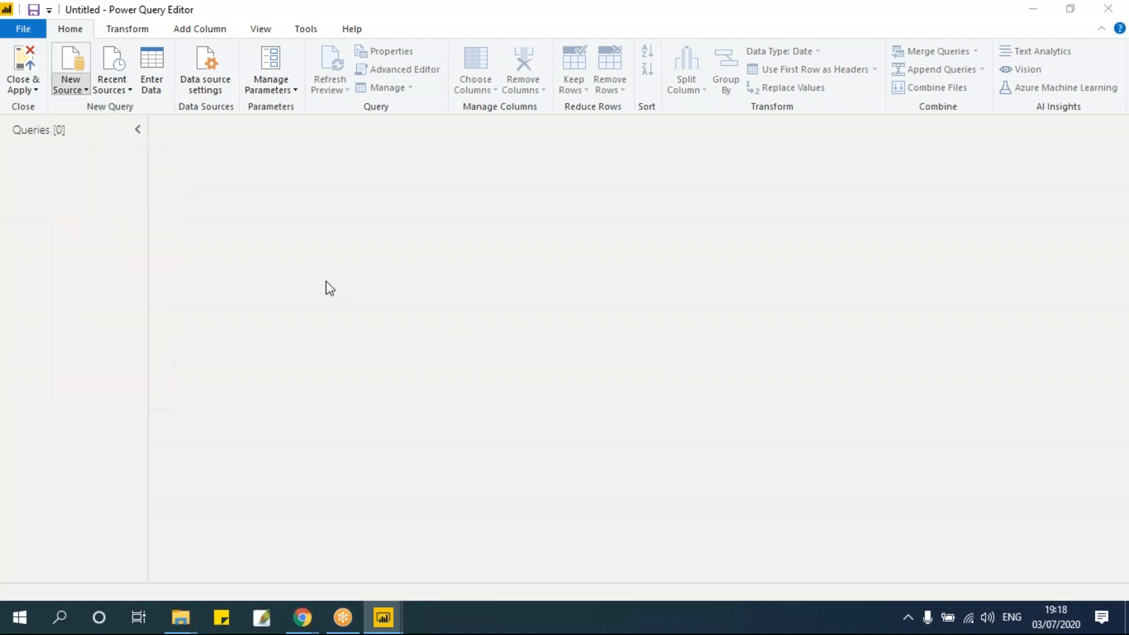
left_click_drag(452, 68, 586, 142)
left_click(440, 405)
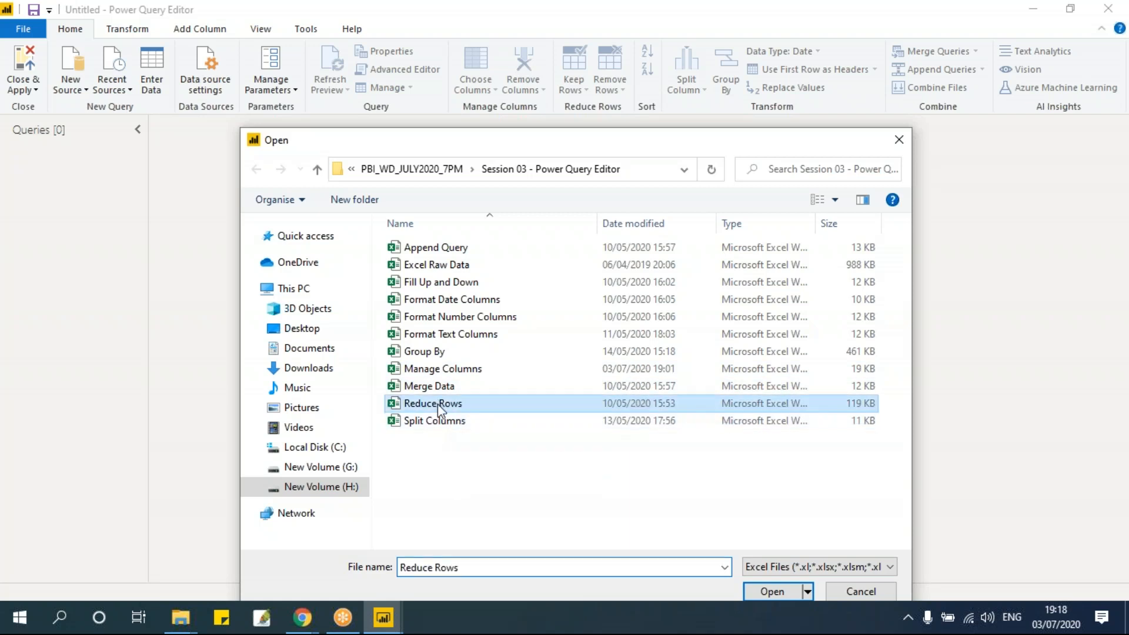
left_click(772, 591)
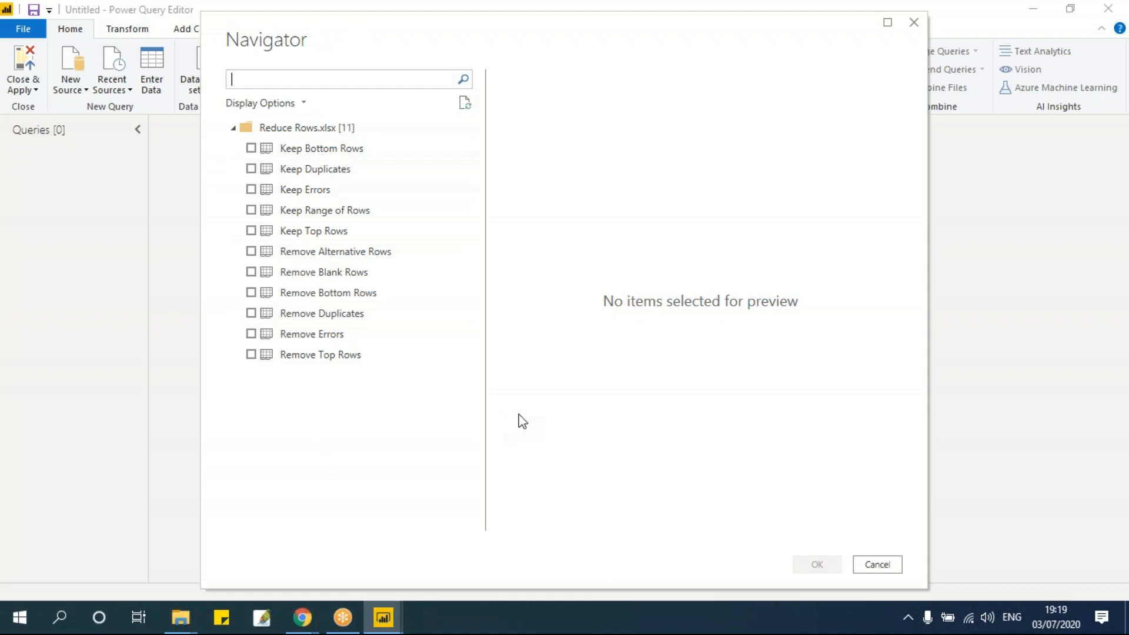
Select all eleven sheets of Reduce Rows.xlsx, from Keep Bottom Rows through Remove Top Rows, and load them as queries
left_click(251, 148)
left_click(251, 169)
left_click(251, 190)
left_click(251, 210)
left_click(251, 230)
left_click(254, 291)
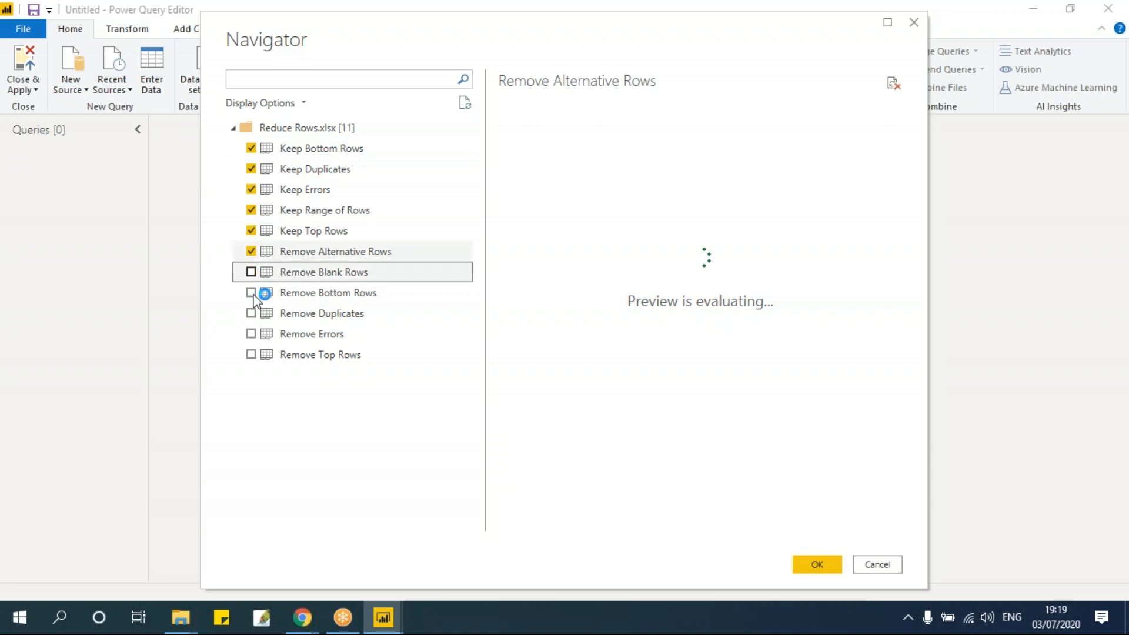
left_click(252, 333)
left_click(254, 355)
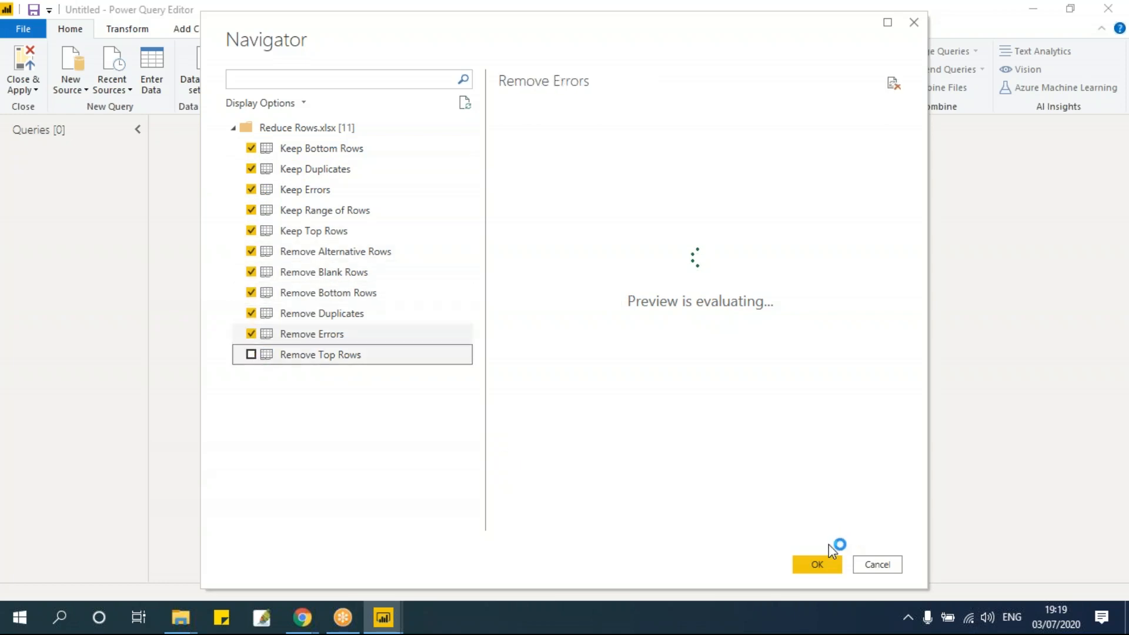
left_click(823, 564)
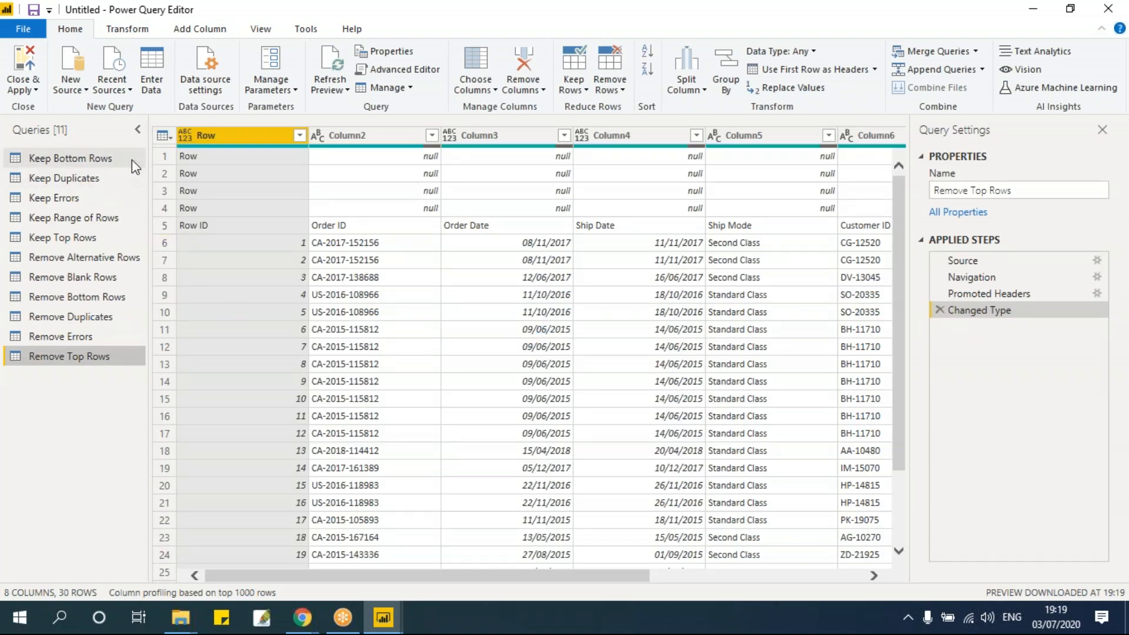
left_click(586, 91)
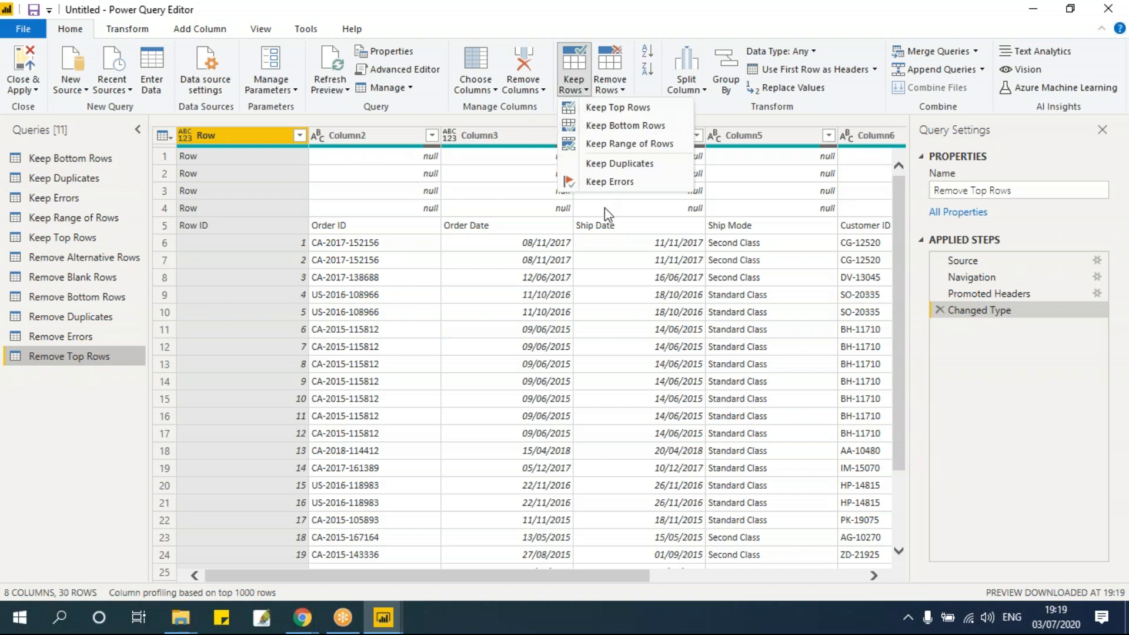
left_click(623, 91)
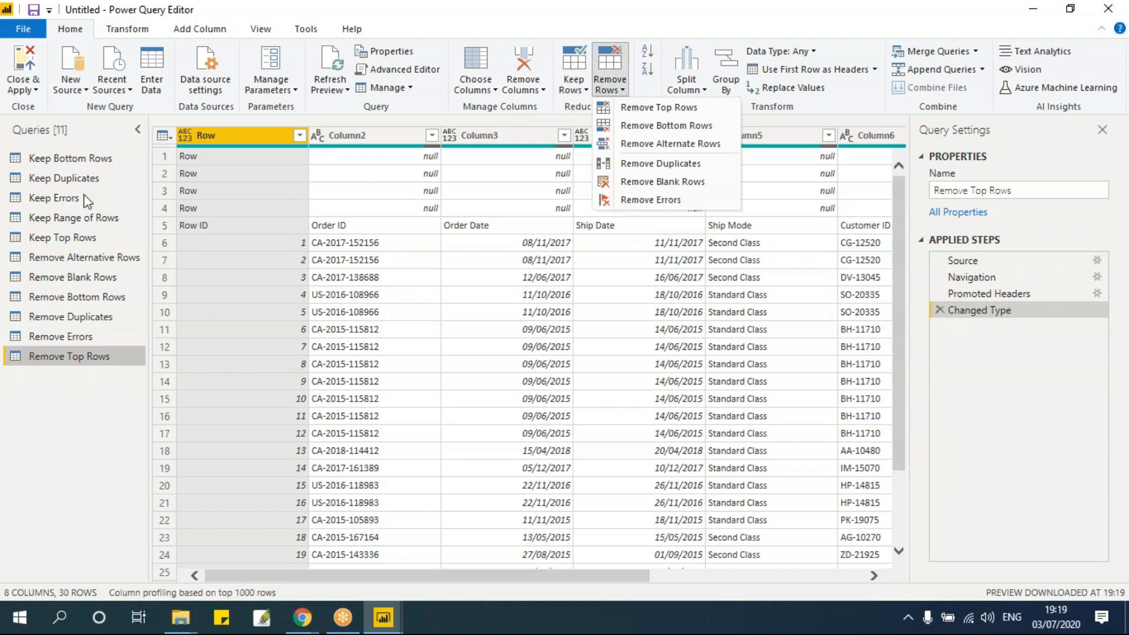
left_click(579, 93)
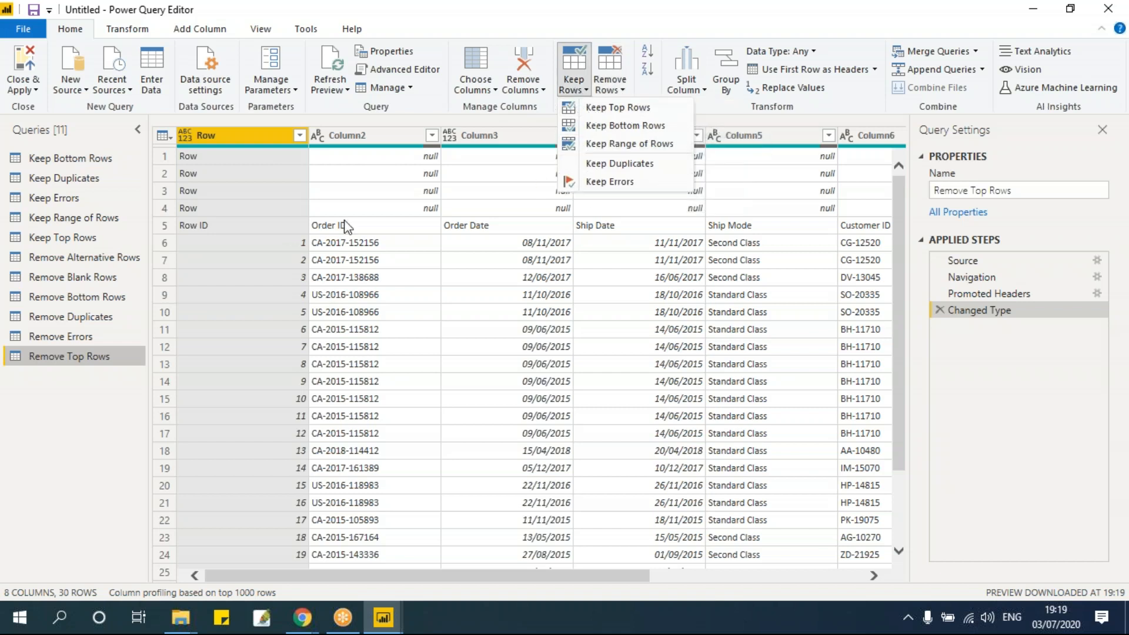
left_click(59, 243)
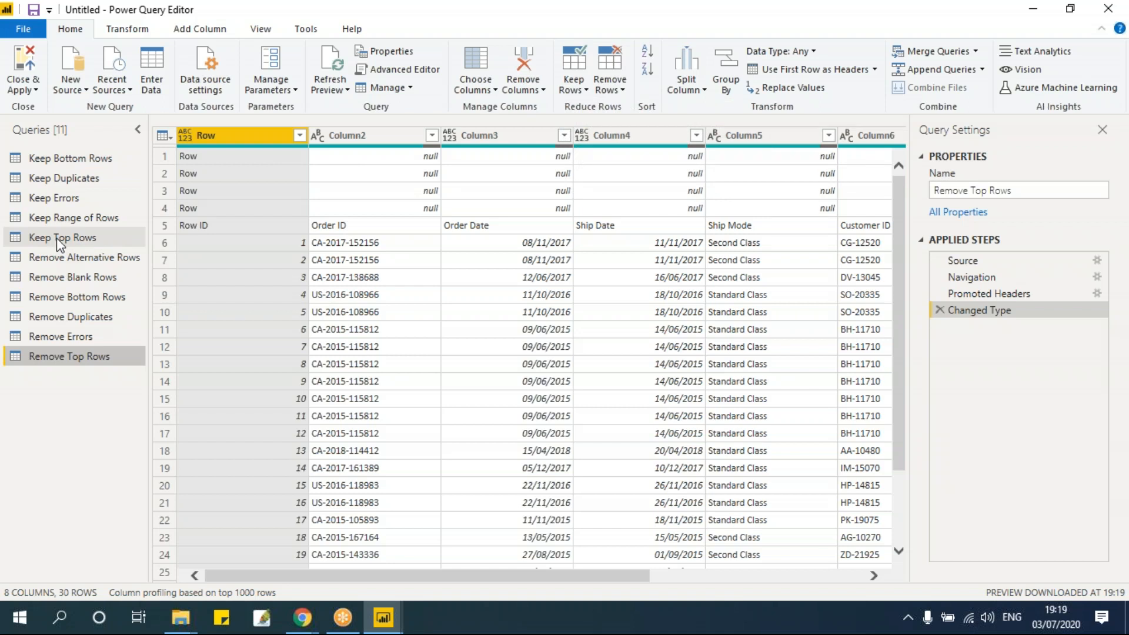
Hide the query settings and keep only the top 10 rows of the Keep Top Rows query
left_click(59, 243)
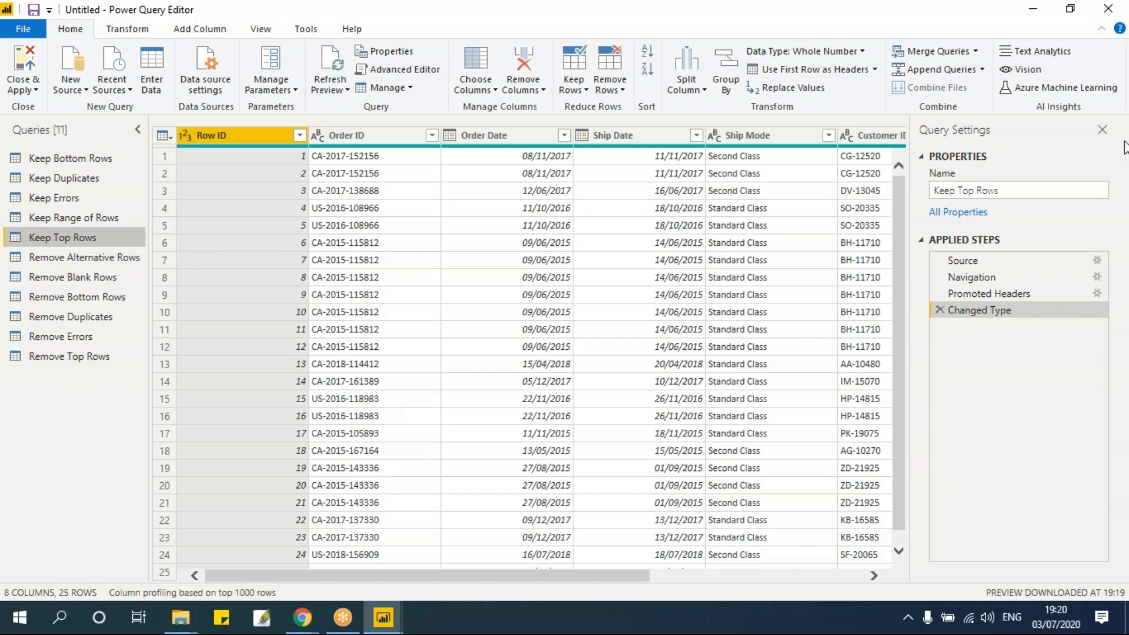
left_click(1102, 130)
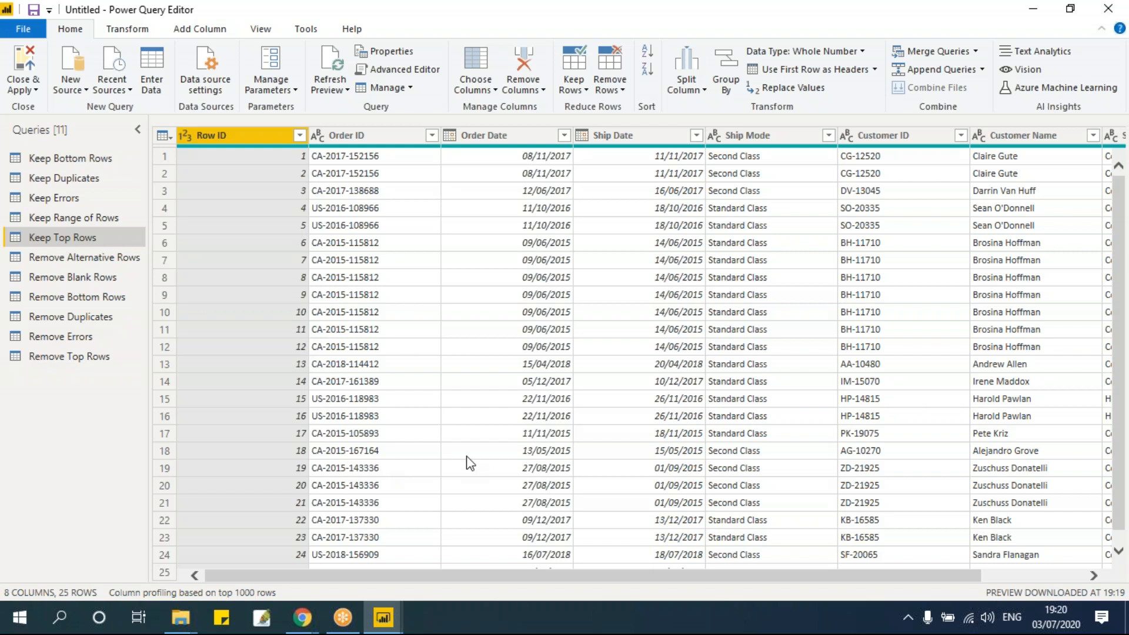
left_click(584, 92)
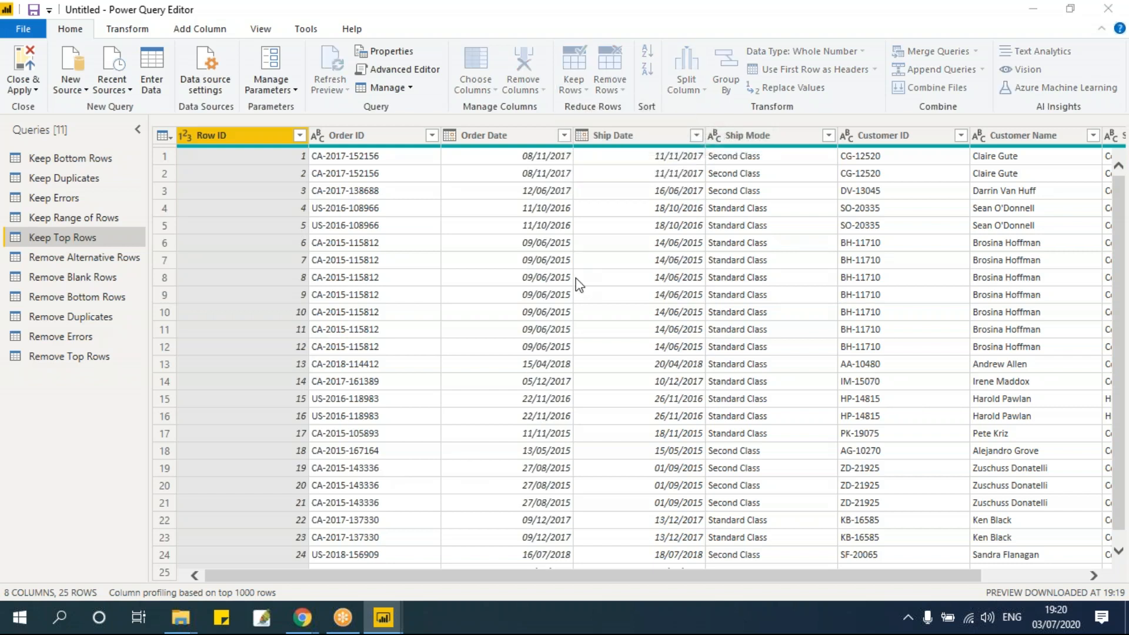
left_click_drag(505, 223, 659, 200)
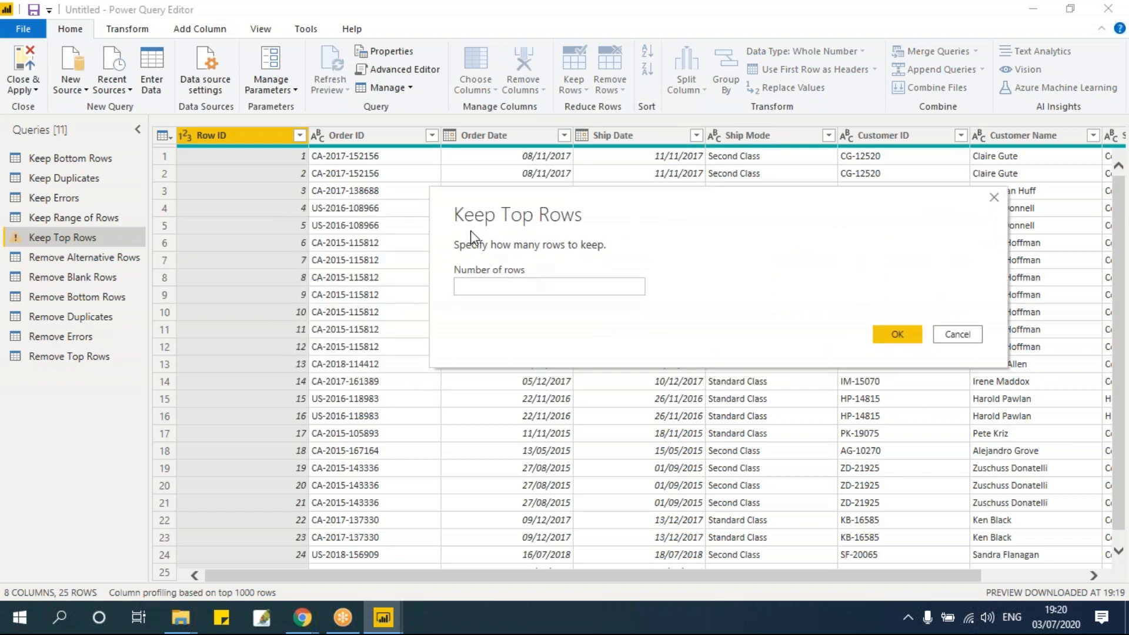
left_click(523, 283)
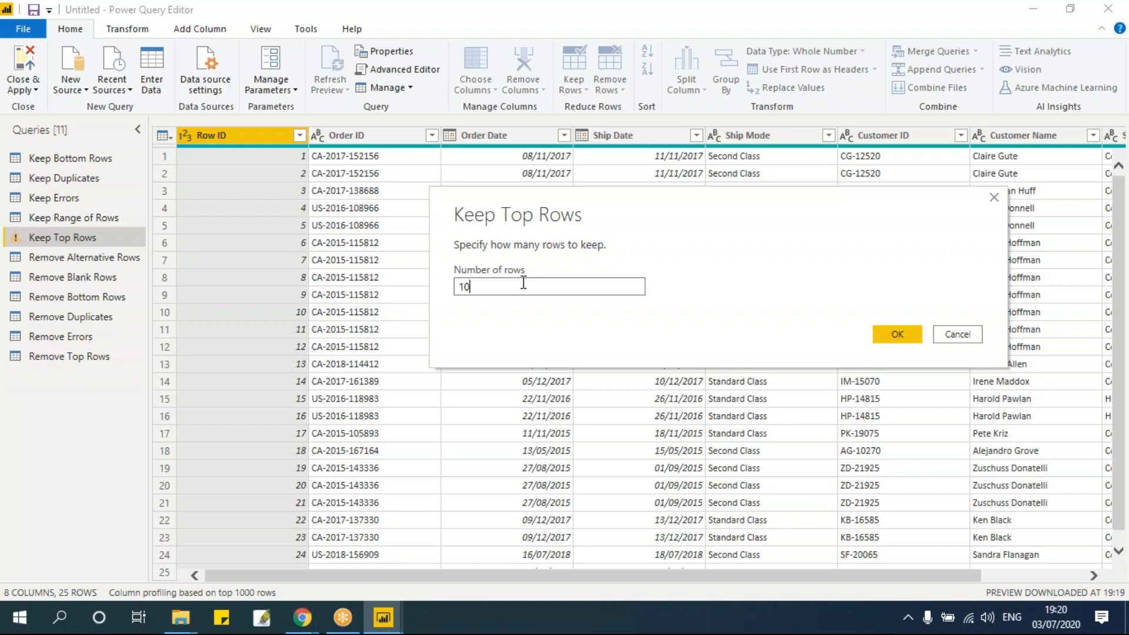
left_click(893, 335)
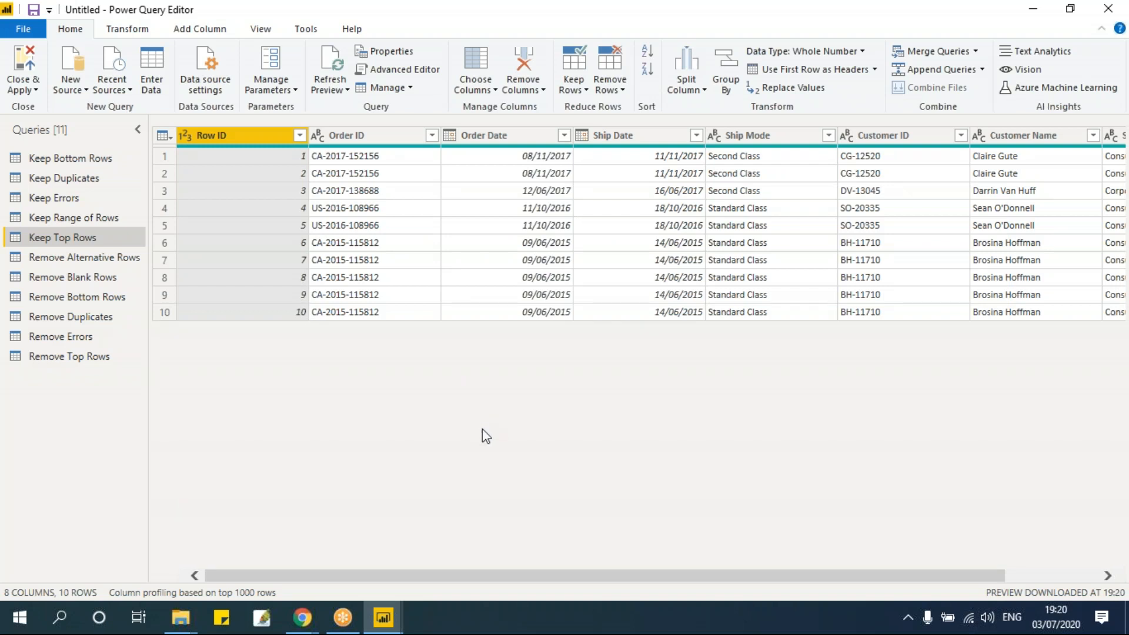
Open the Keep Bottom Rows query and look through its rows down to the last one
left_click(582, 88)
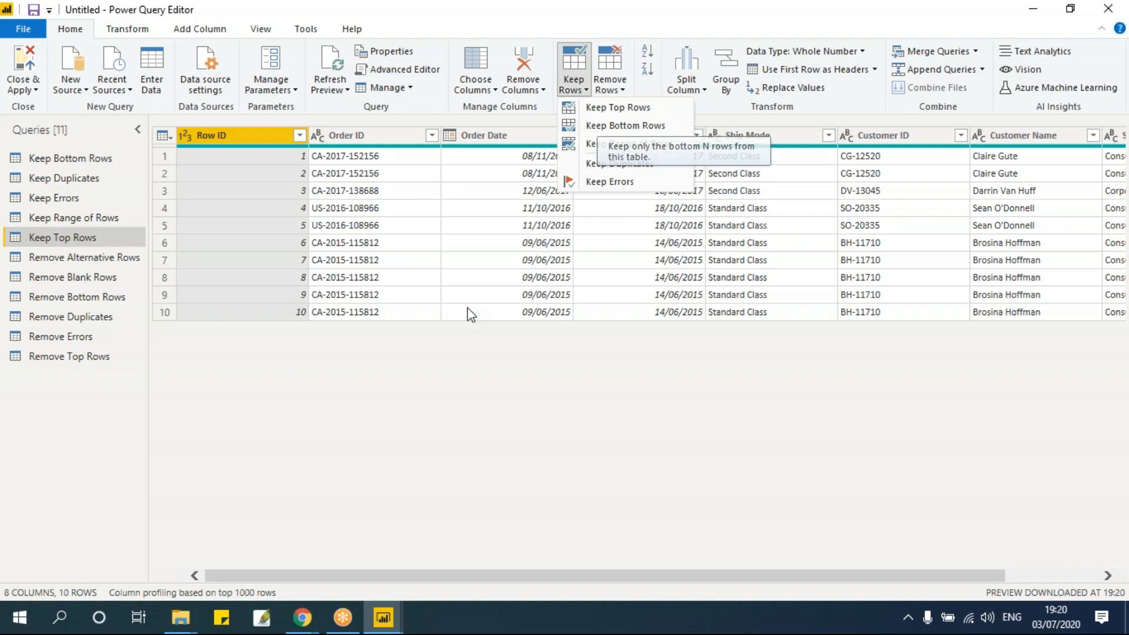
left_click(385, 386)
left_click(89, 301)
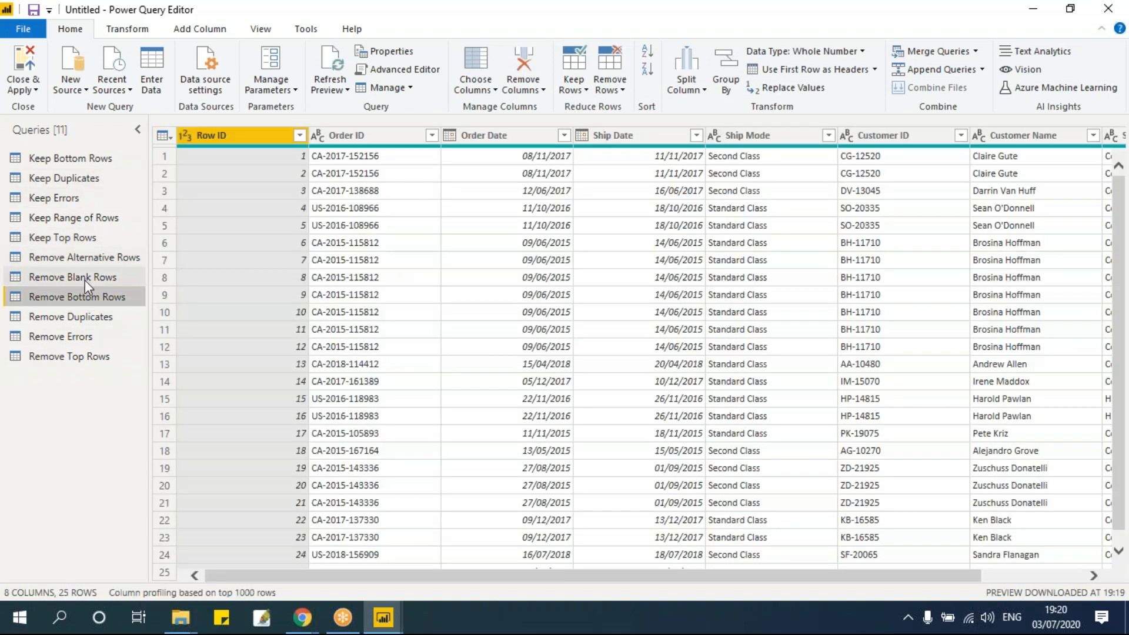
left_click(75, 158)
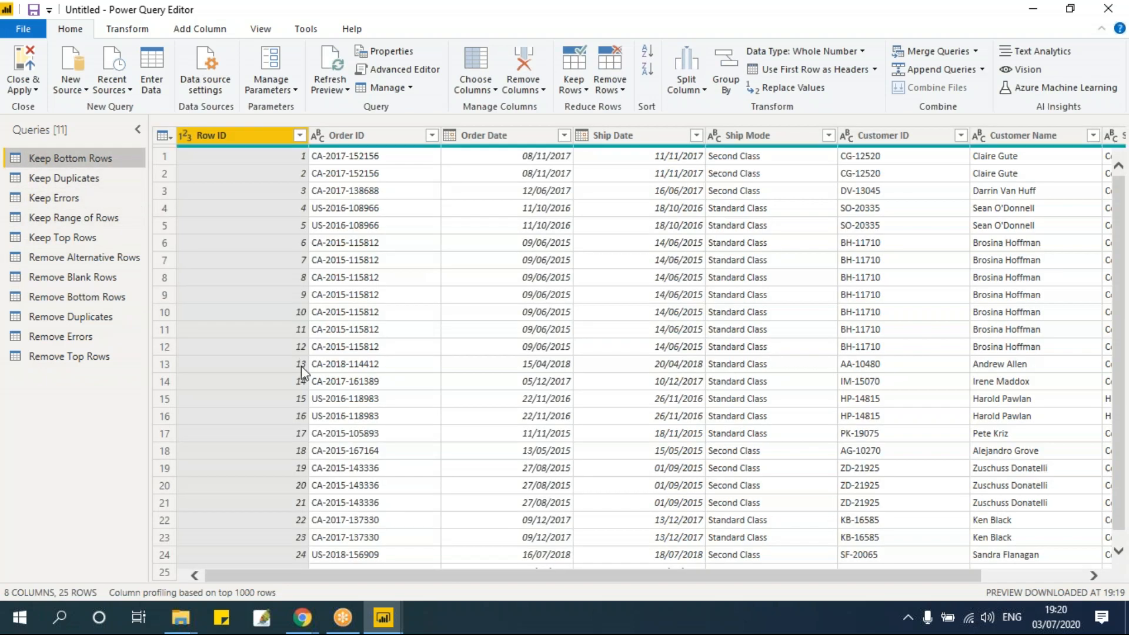
scroll(322, 453, "down", 1)
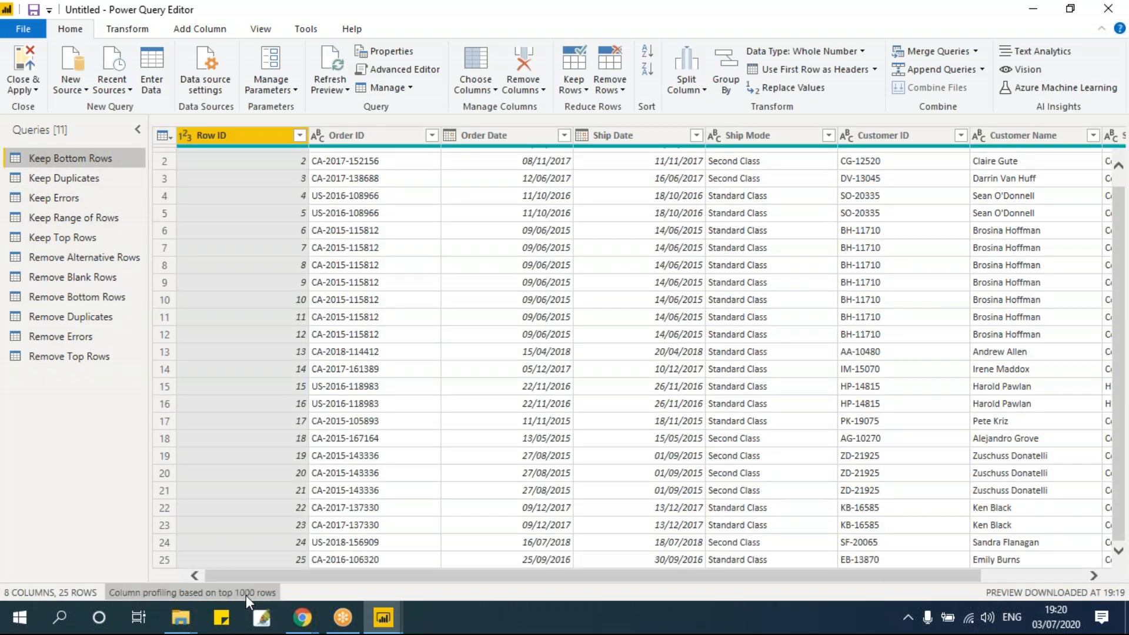
scroll(382, 467, "up", 1)
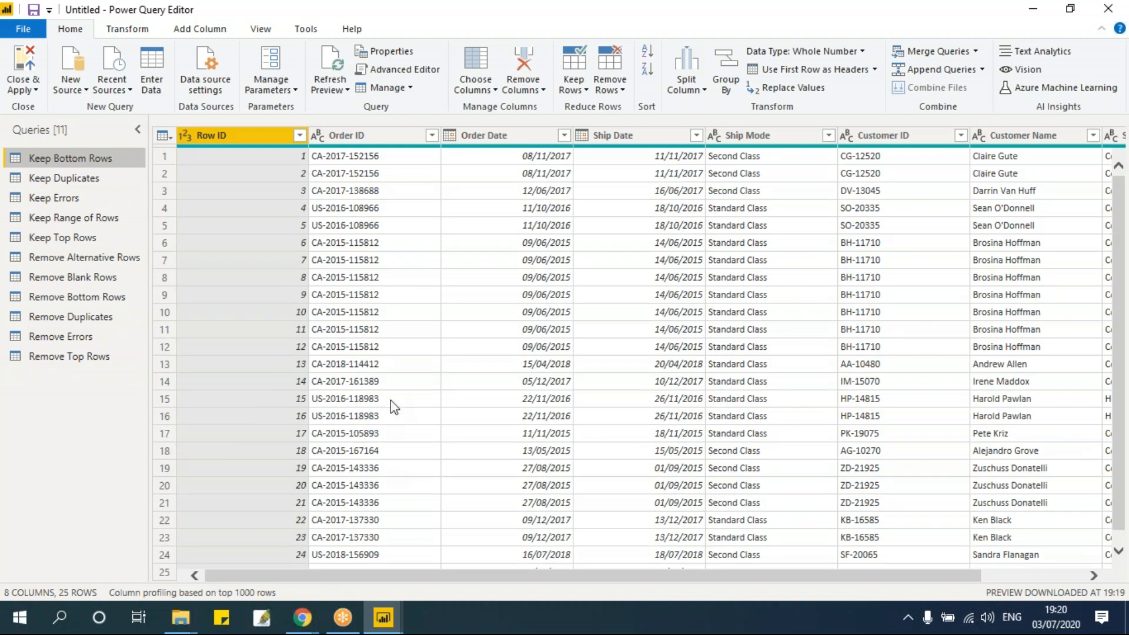
Keep the bottom 100 rows of the Keep Bottom Rows query
left_click(587, 91)
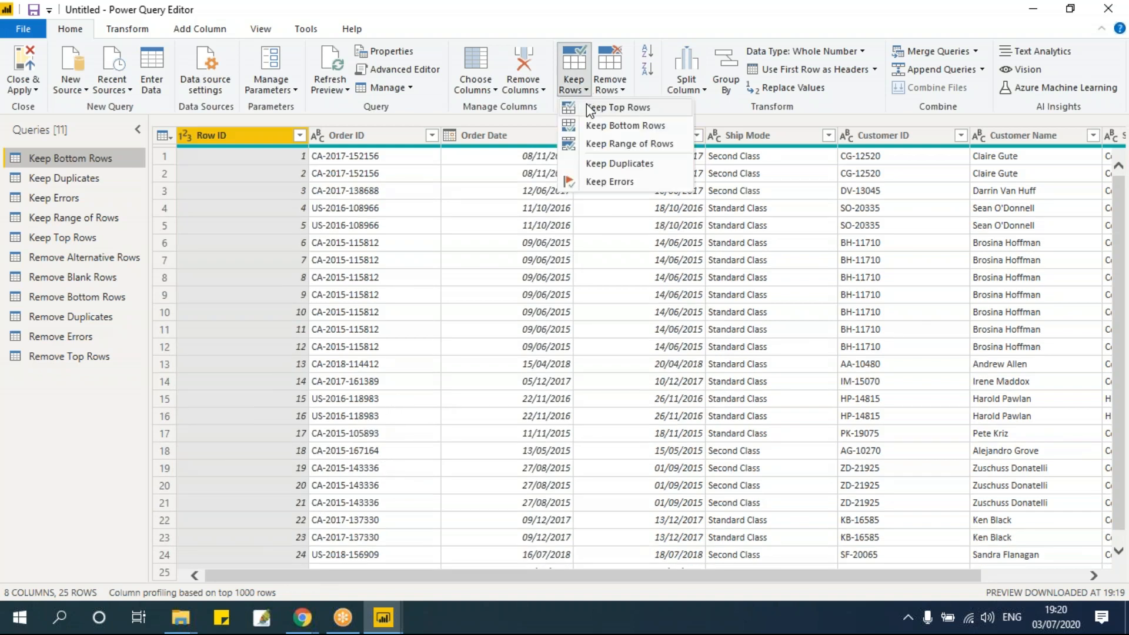
left_click(595, 125)
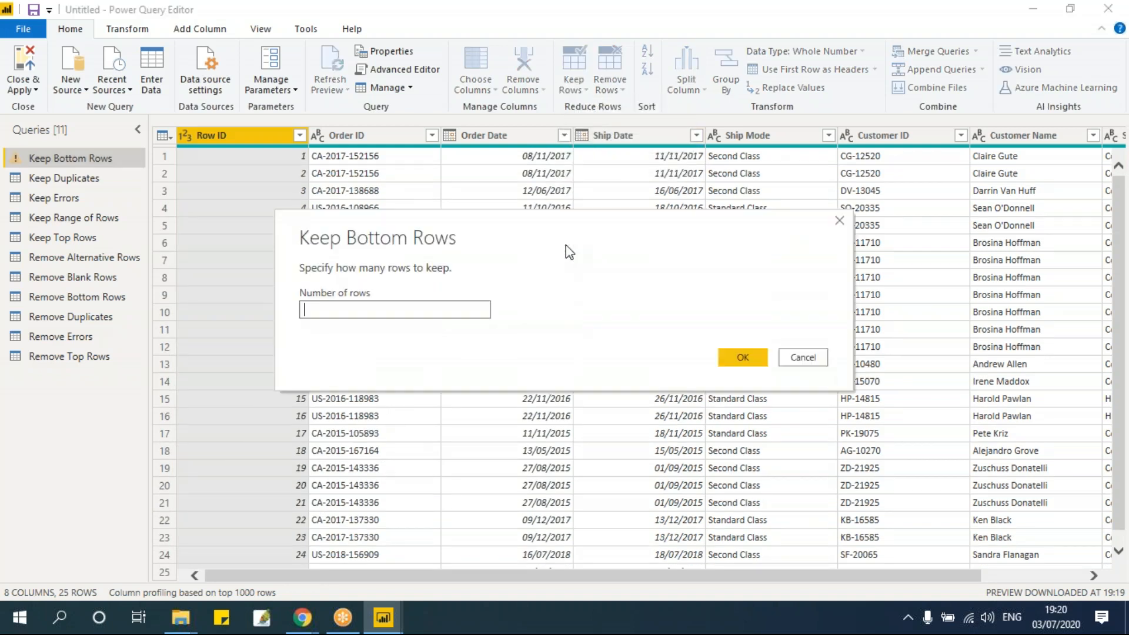
type("100")
left_click(731, 357)
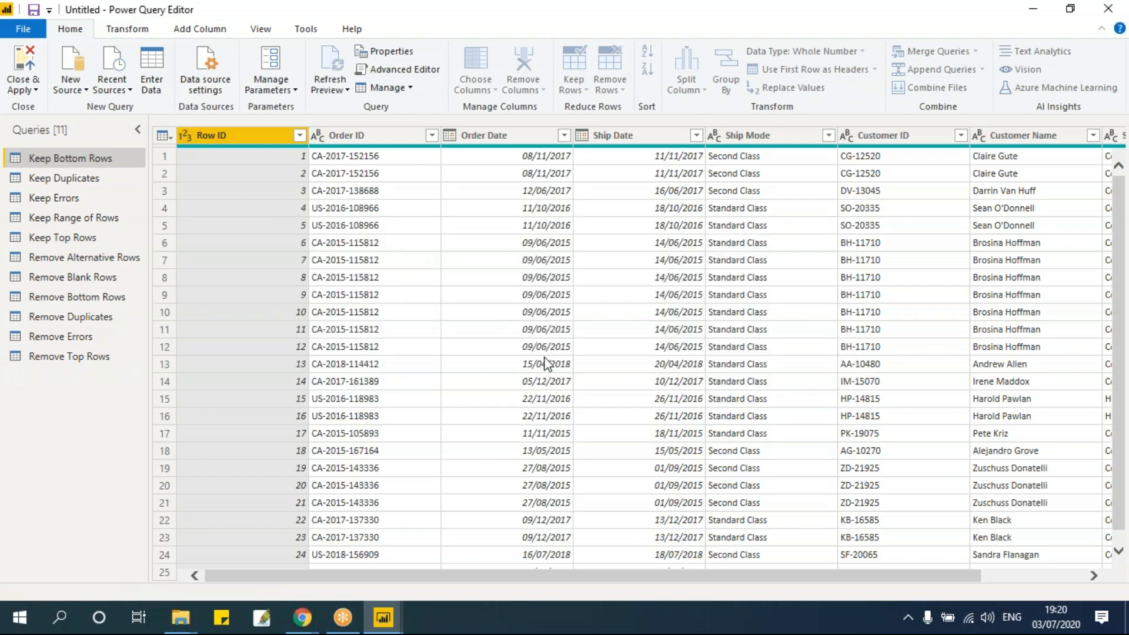
Apply Keep Bottom Rows again to the same query with the number of rows set to 25
scroll(261, 388, "down", 1)
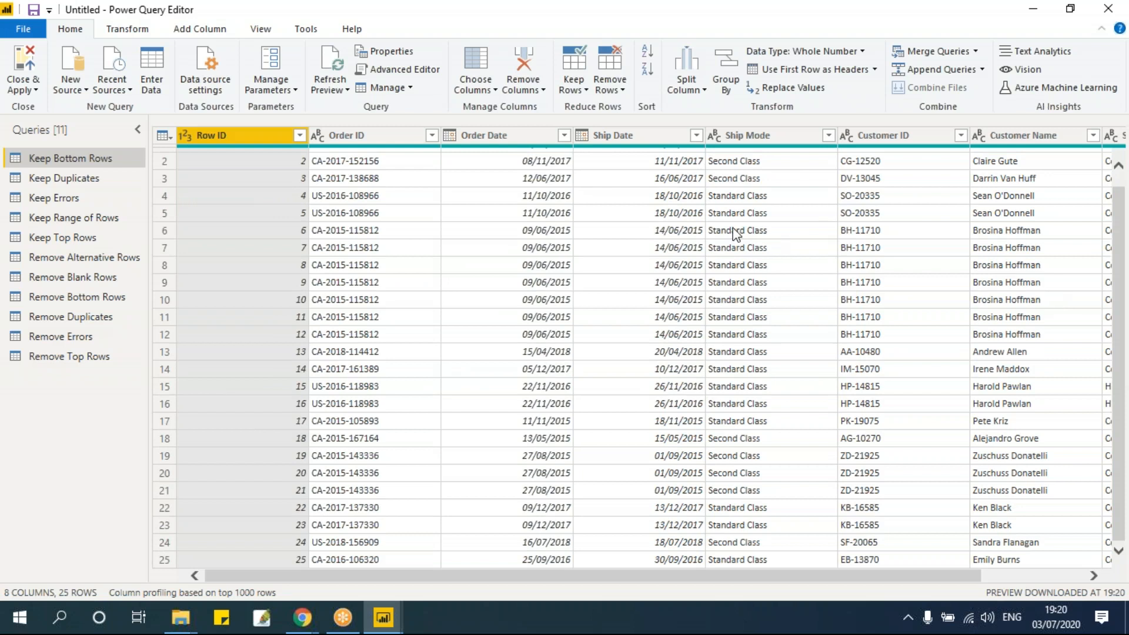
left_click(576, 89)
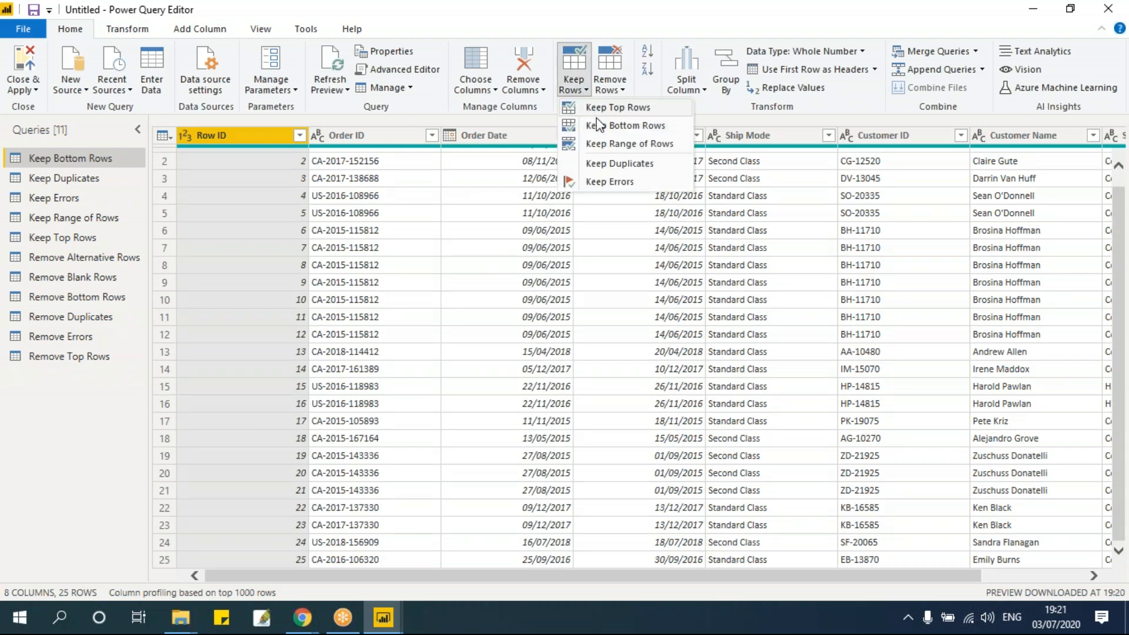
left_click(599, 126)
left_click_drag(419, 305, 270, 315)
type("25")
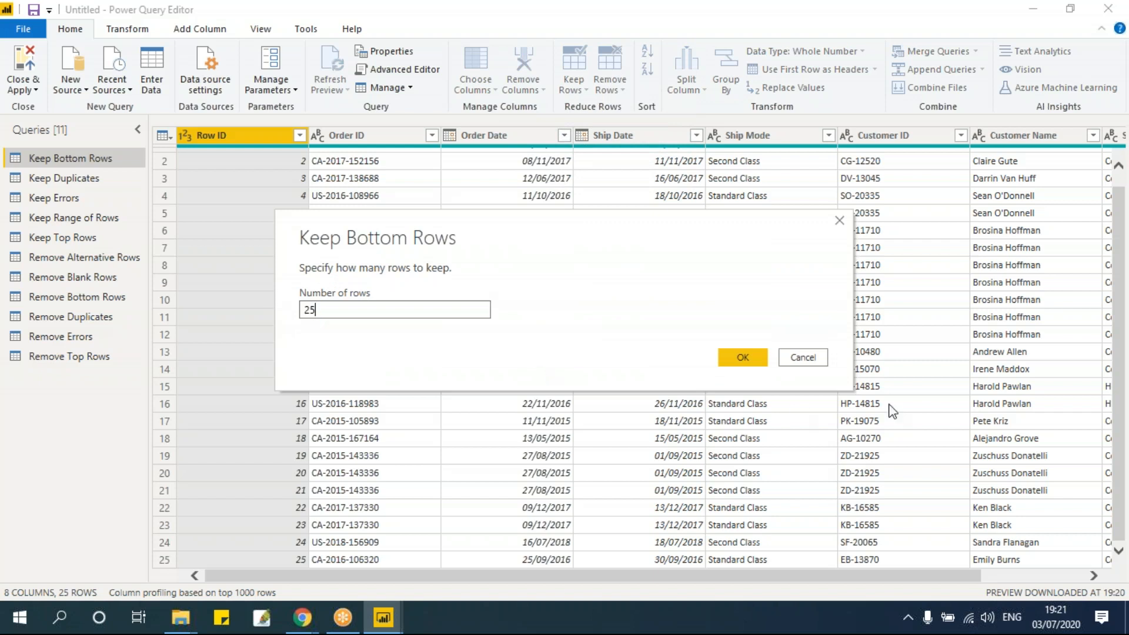
left_click(743, 354)
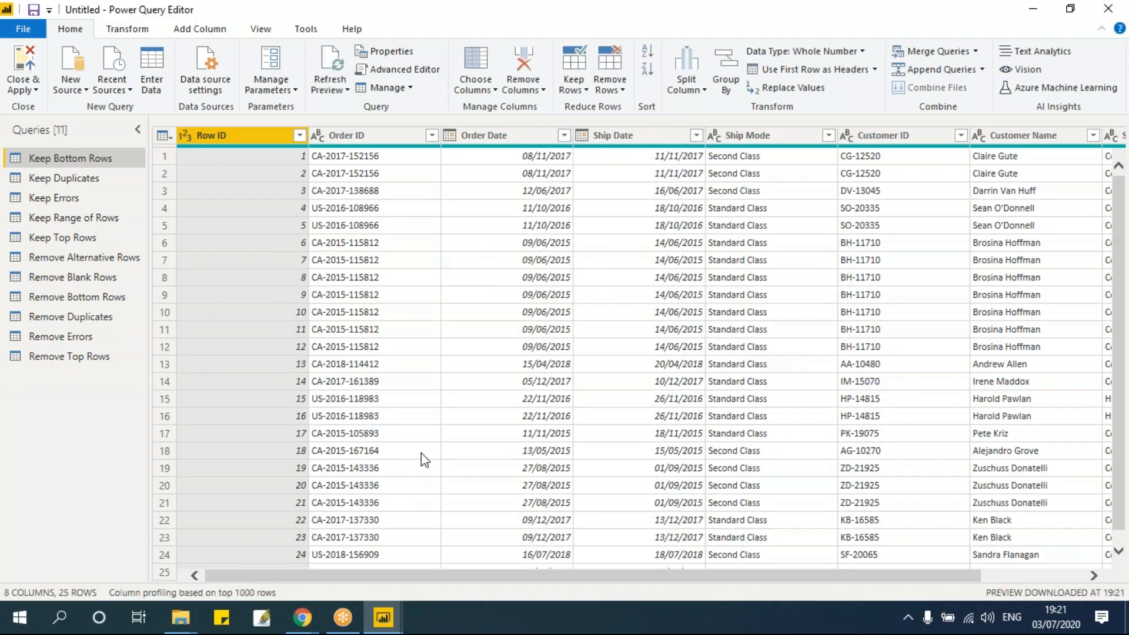
Check the rows, then keep only the bottom 10 rows of the Keep Bottom Rows query
scroll(413, 457, "down", 1)
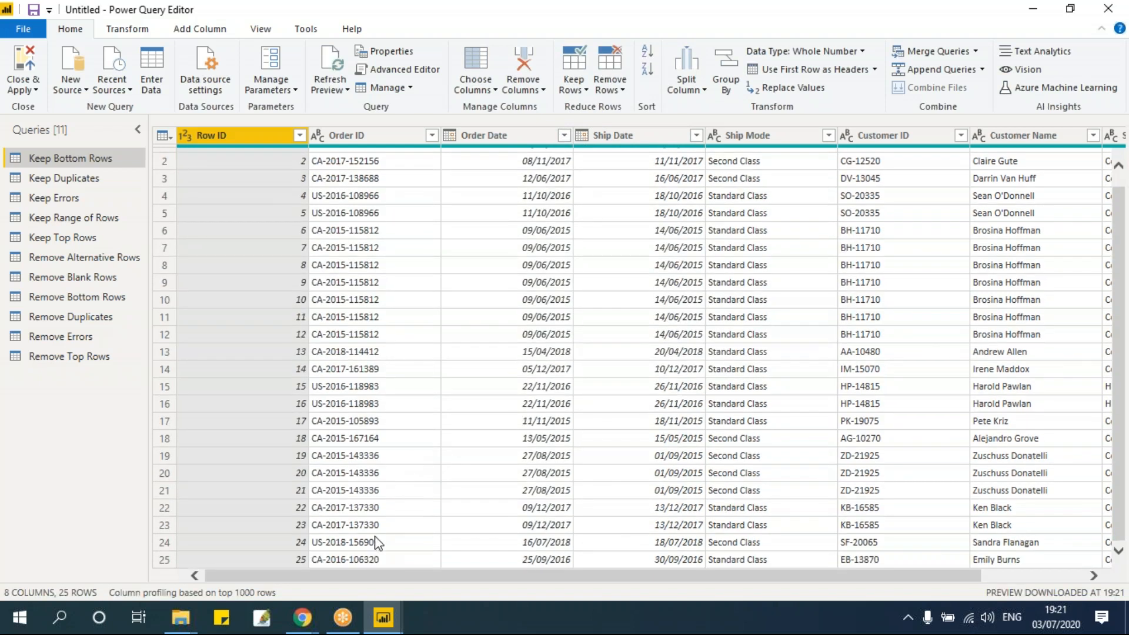
scroll(376, 540, "up", 1)
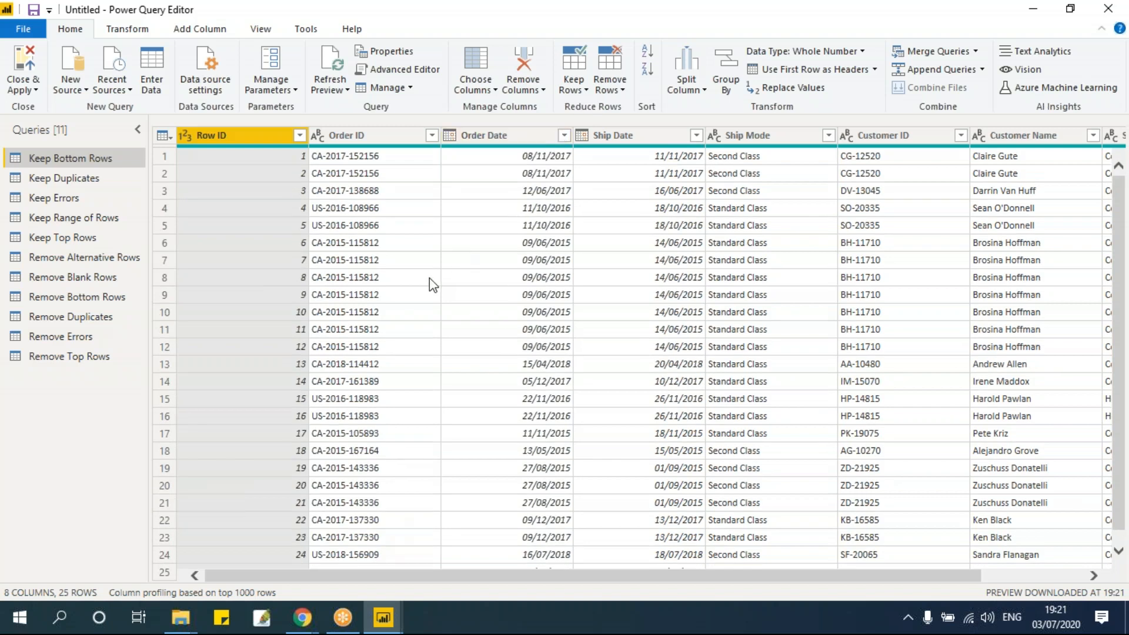
left_click(577, 89)
left_click(590, 124)
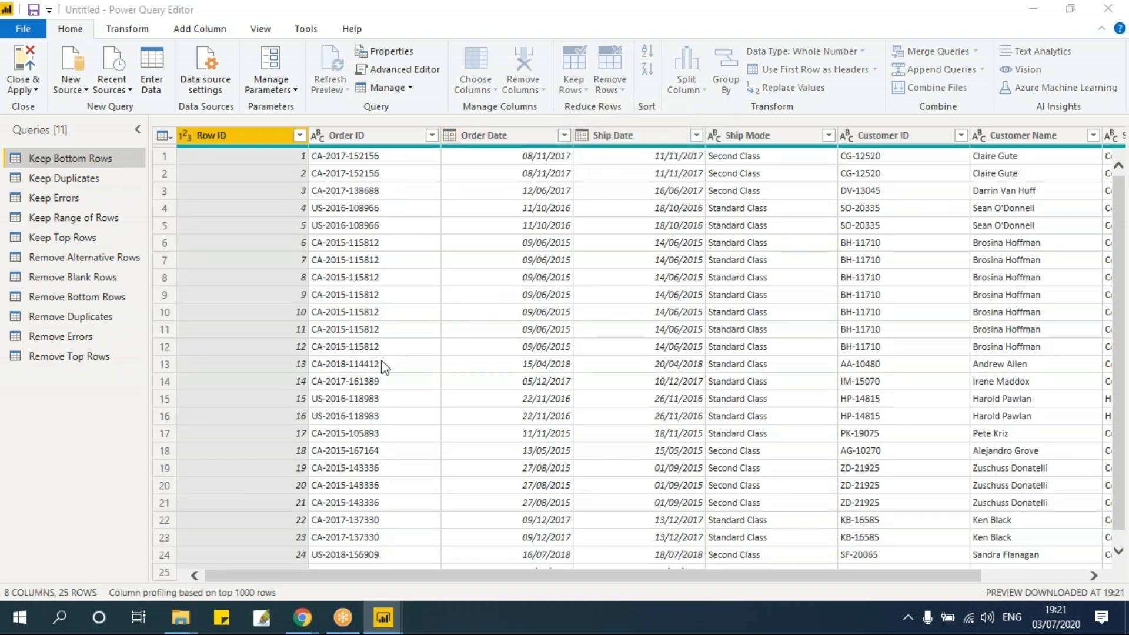
double_click(340, 310)
type("10")
left_click(742, 357)
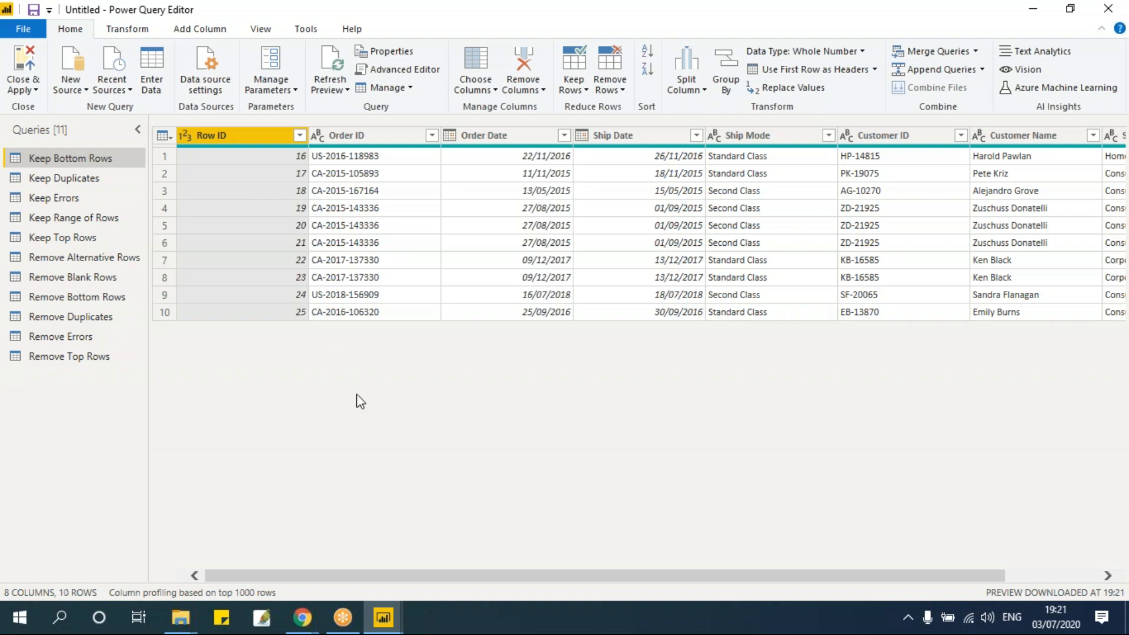
Open the Keep Range of Rows query
left_click(580, 90)
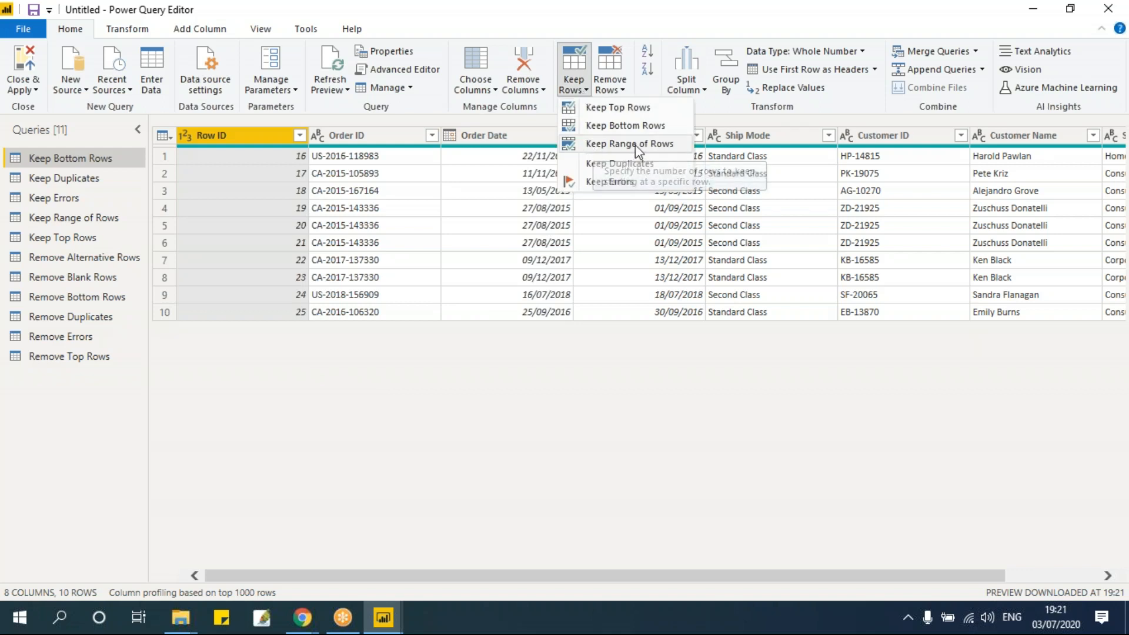
left_click(437, 230)
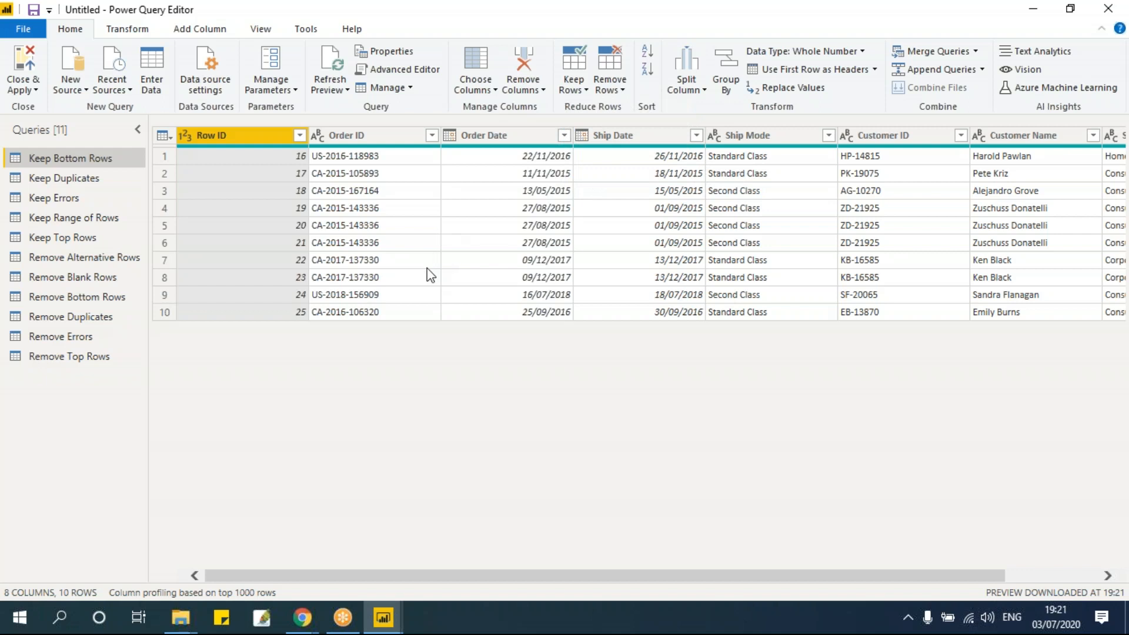
left_click(91, 216)
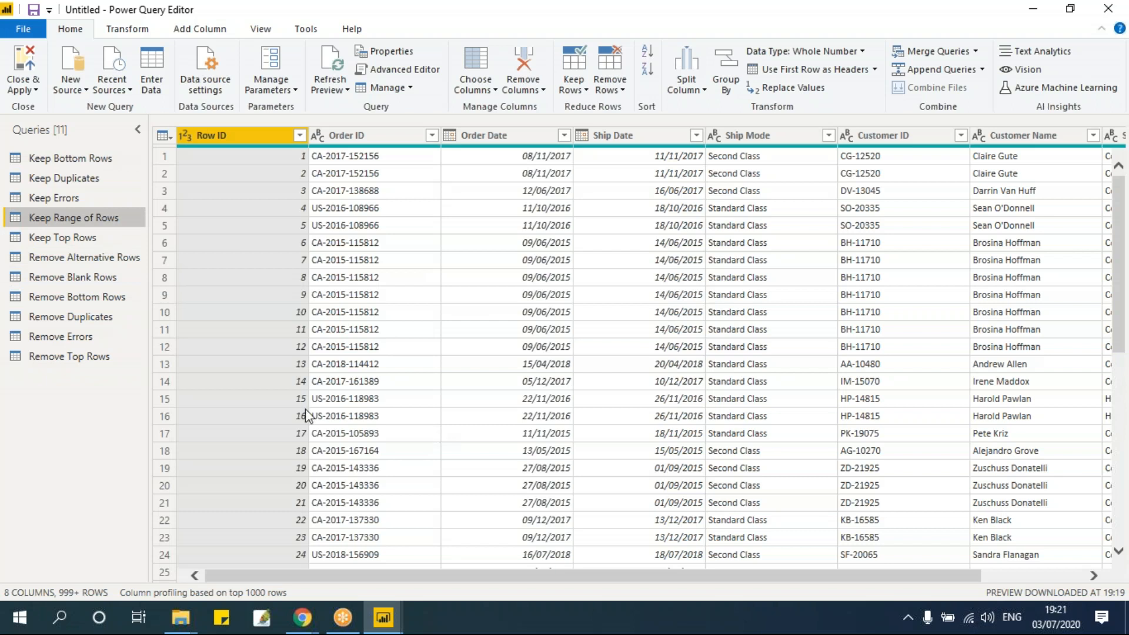
Keep a range of 25 rows starting at row 26 in the Keep Range of Rows query and check the resulting Row IDs
left_click(308, 416)
scroll(323, 447, "down", 10)
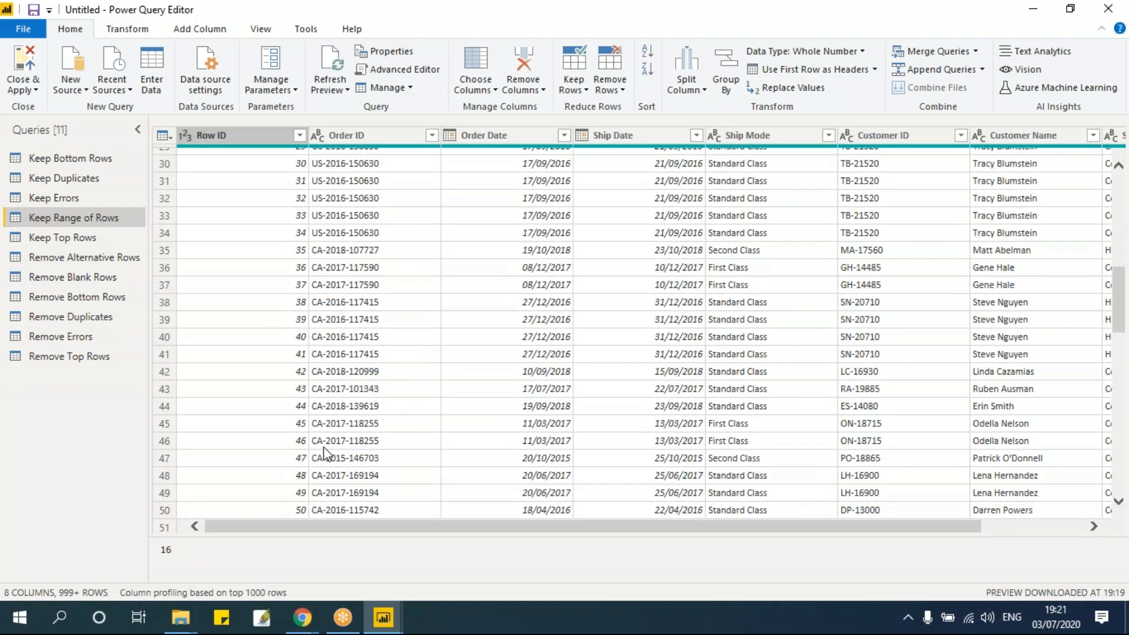
scroll(324, 447, "up", 10)
left_click(569, 88)
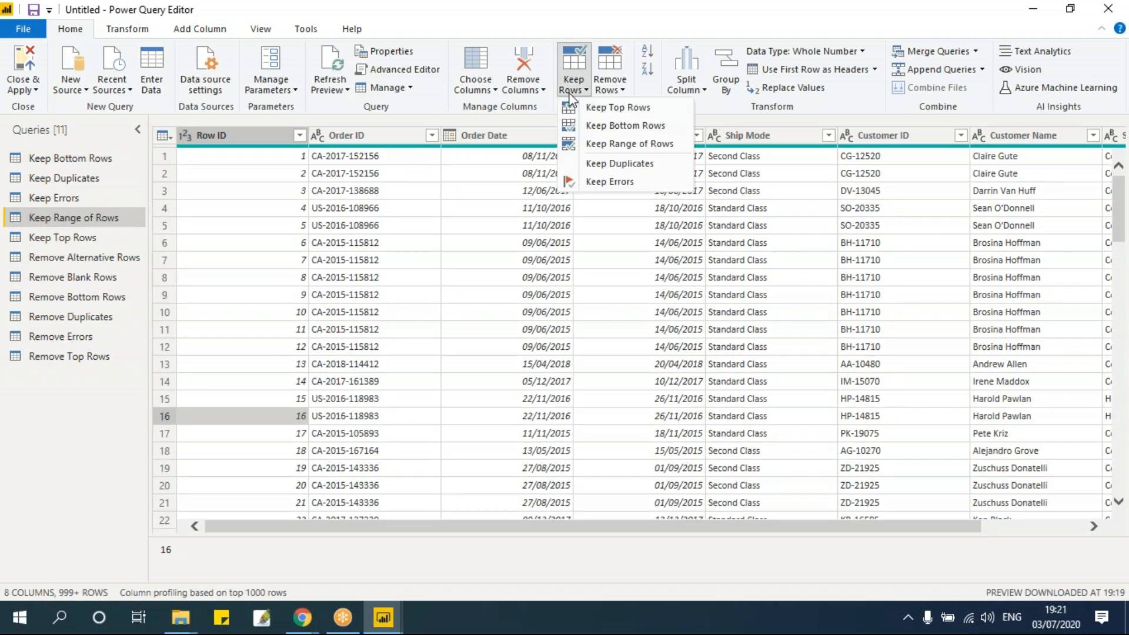
left_click(586, 147)
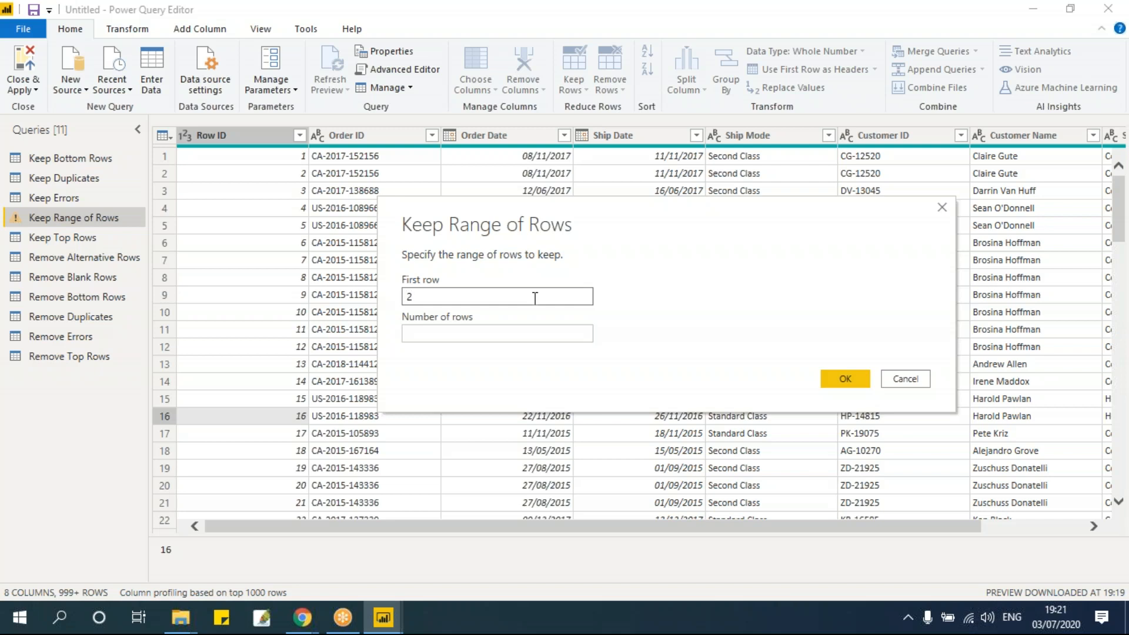
left_click(515, 338)
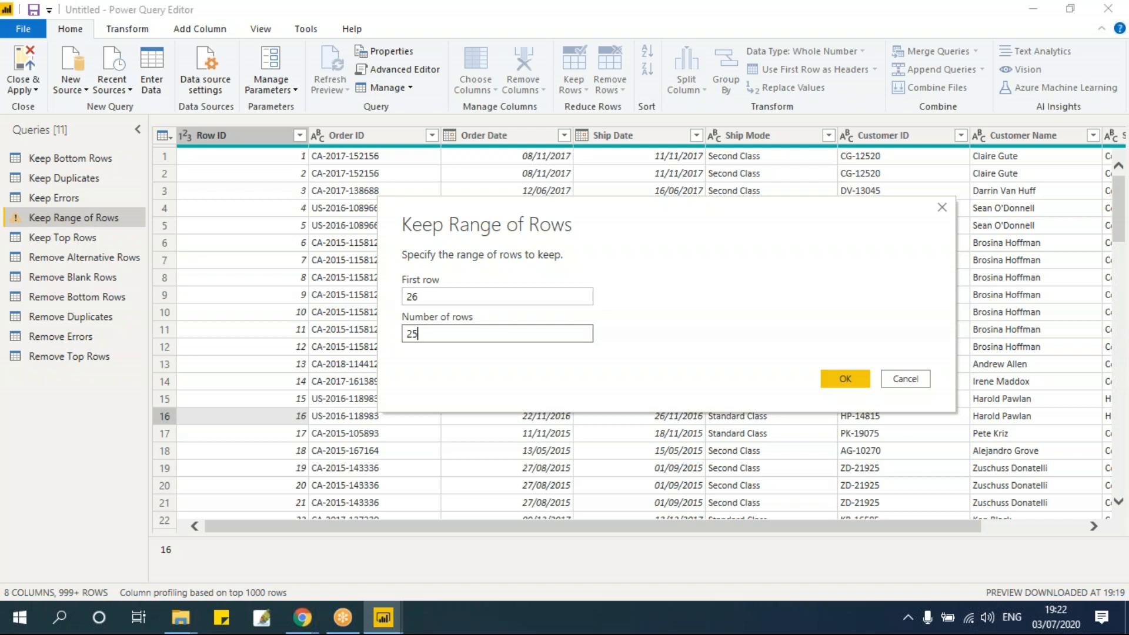
left_click(845, 378)
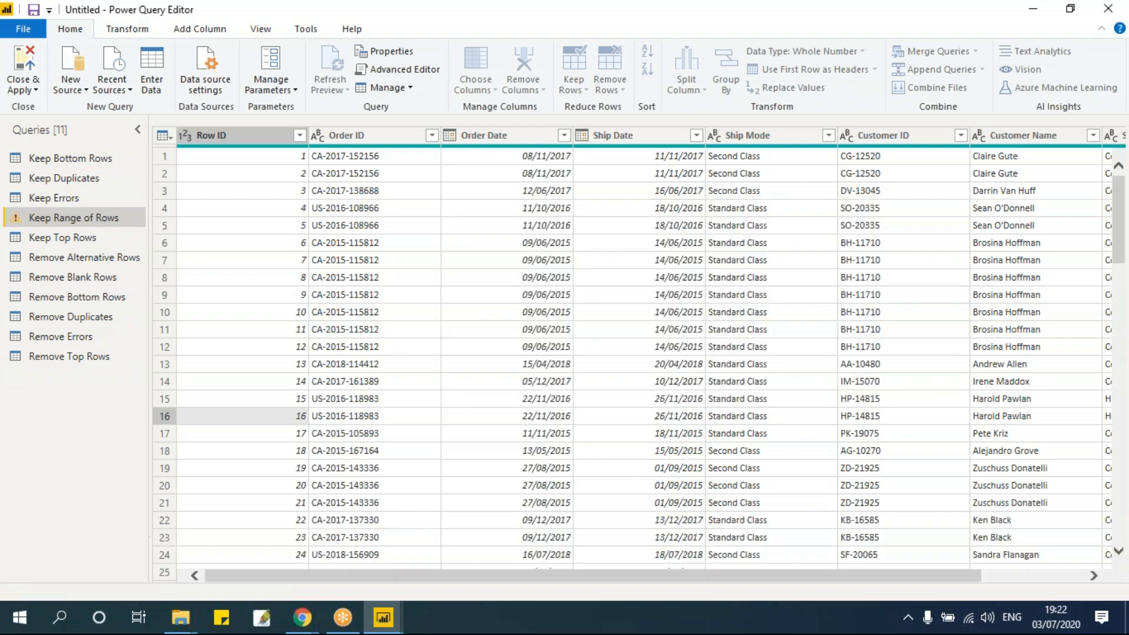
left_click(298, 157)
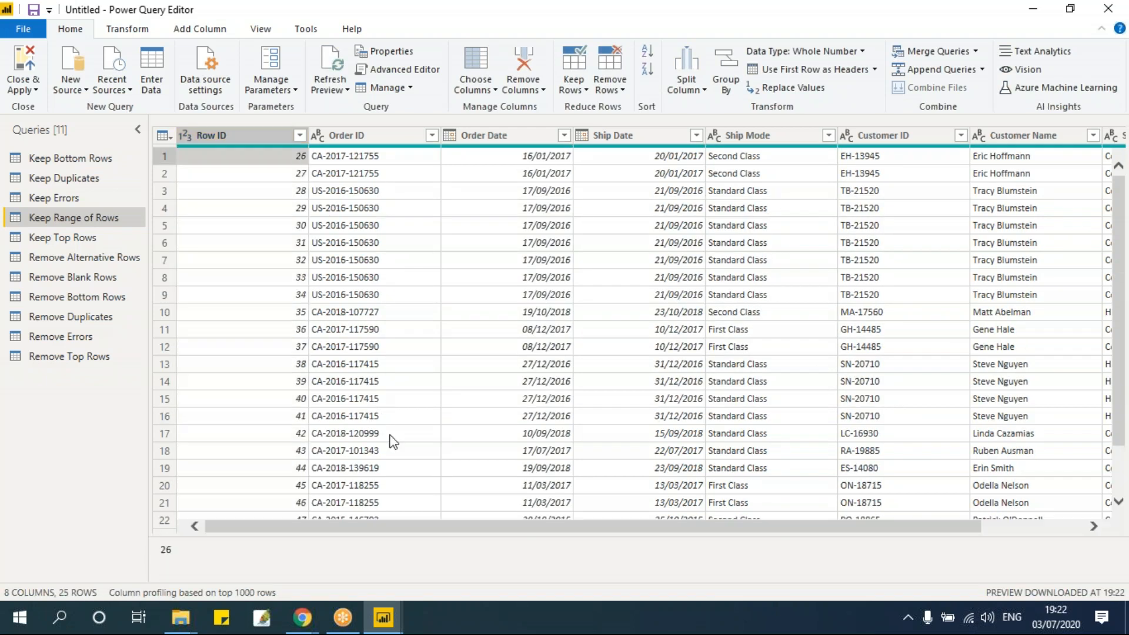
scroll(393, 441, "down", 2)
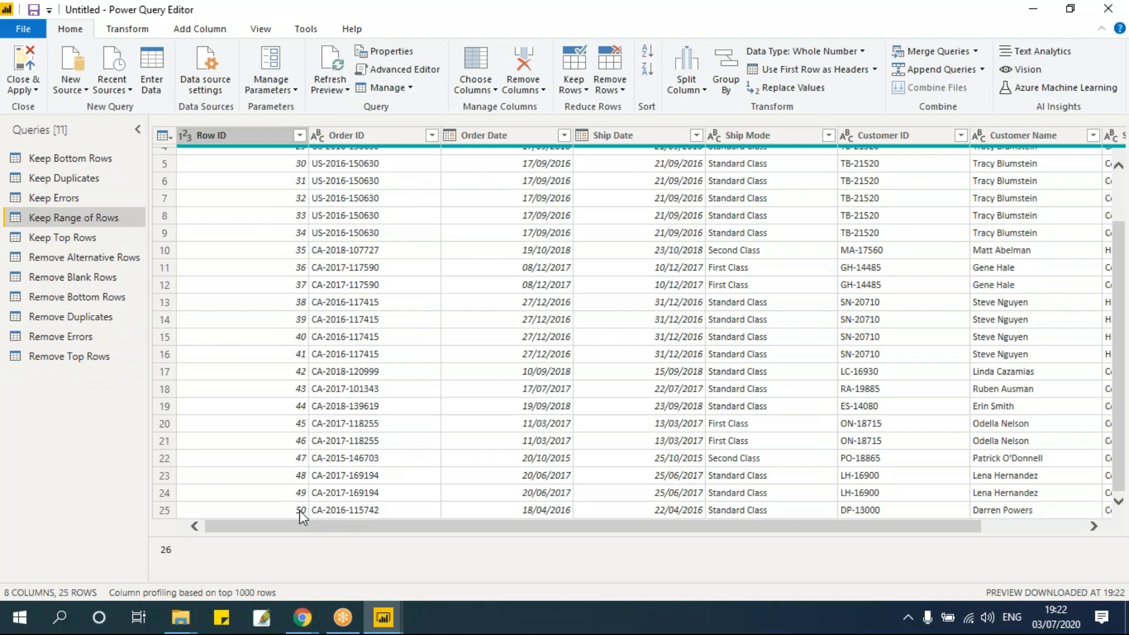
scroll(302, 214, "up", 2)
scroll(335, 450, "down", 2)
left_click(573, 85)
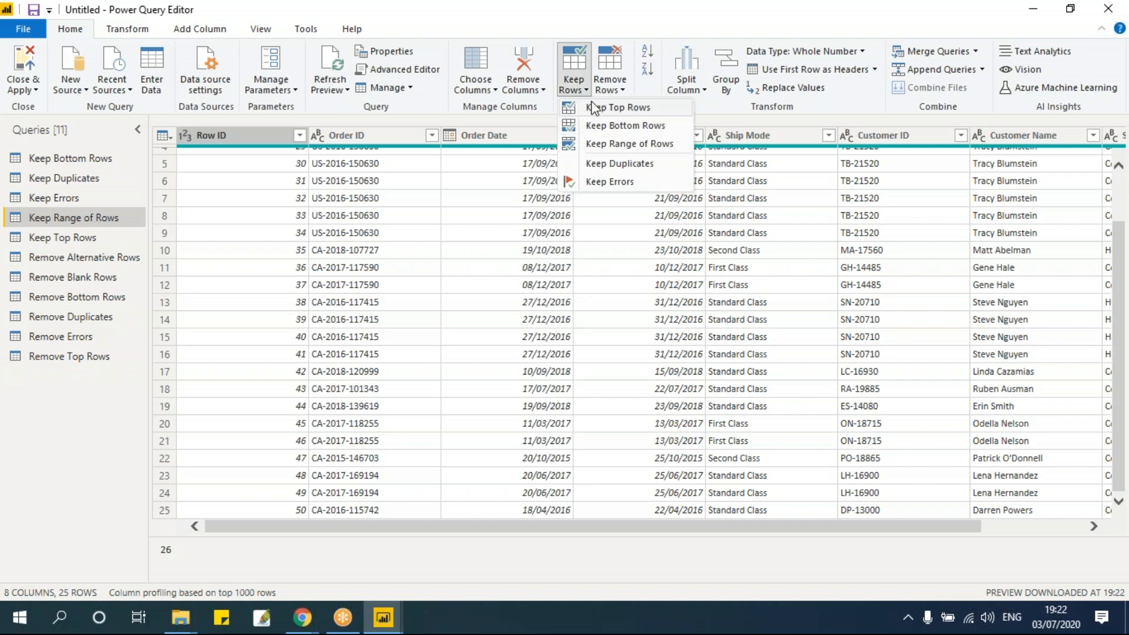
left_click(417, 305)
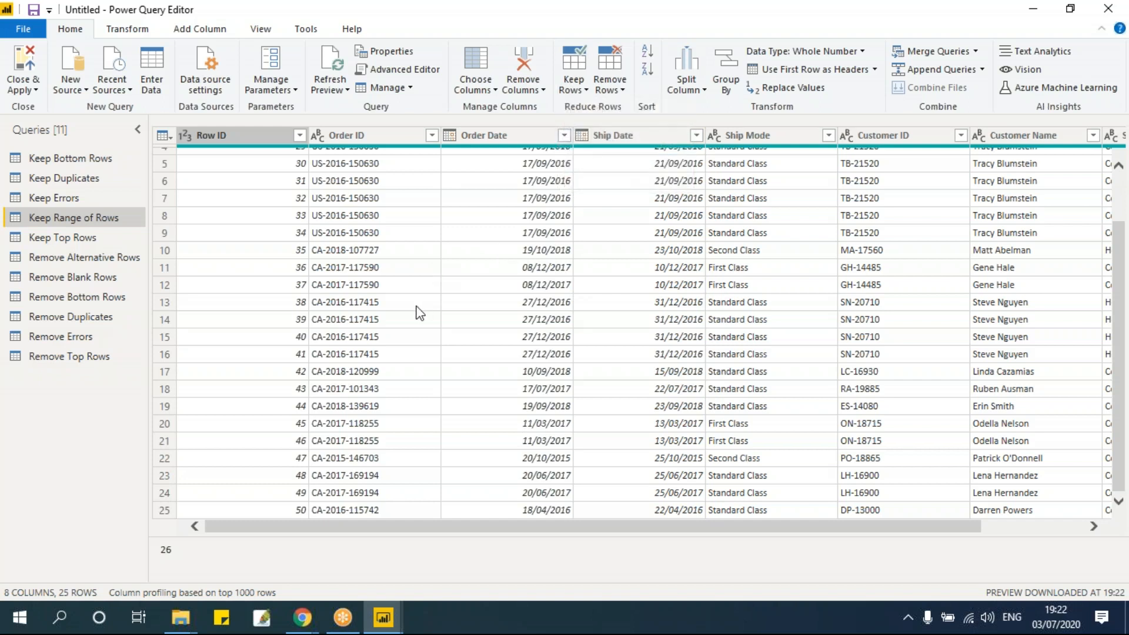
left_click(584, 90)
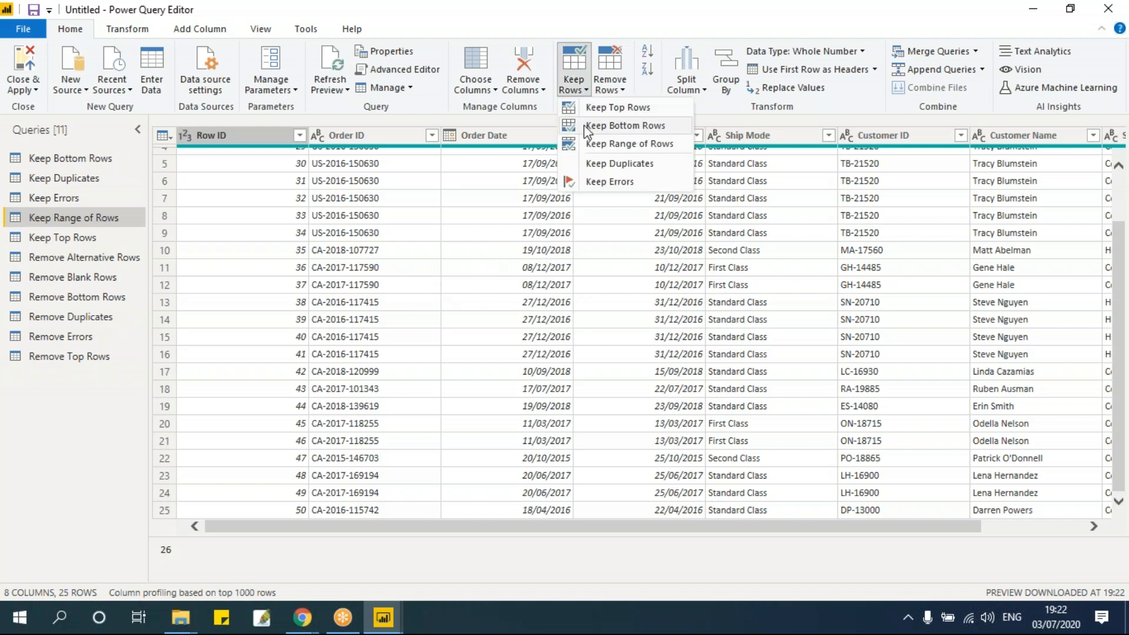
left_click(461, 260)
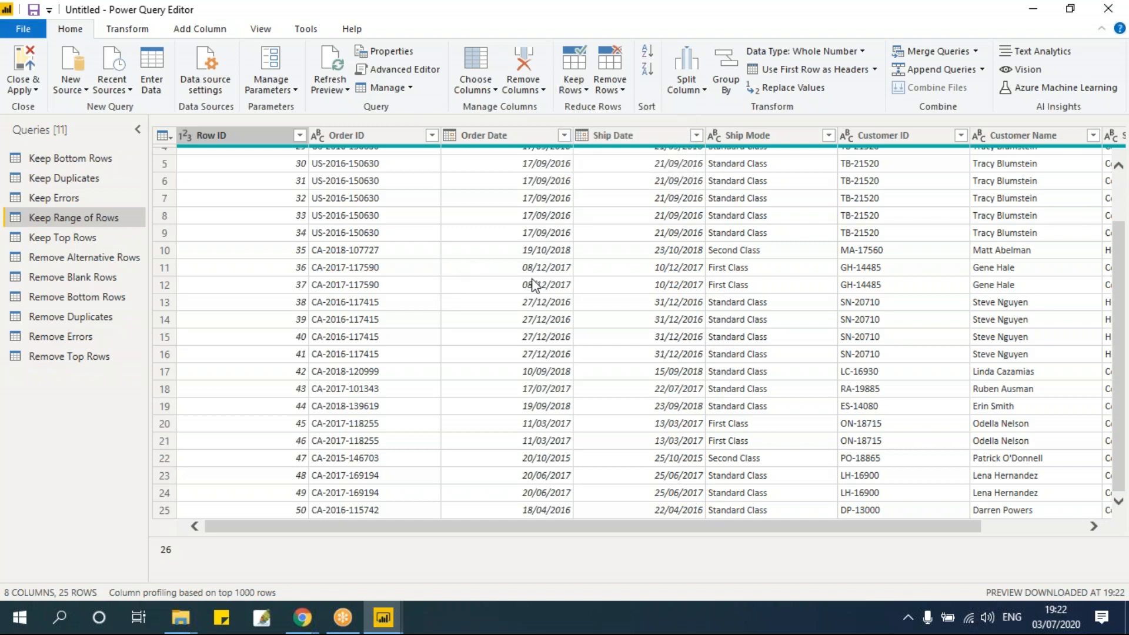
left_click(572, 88)
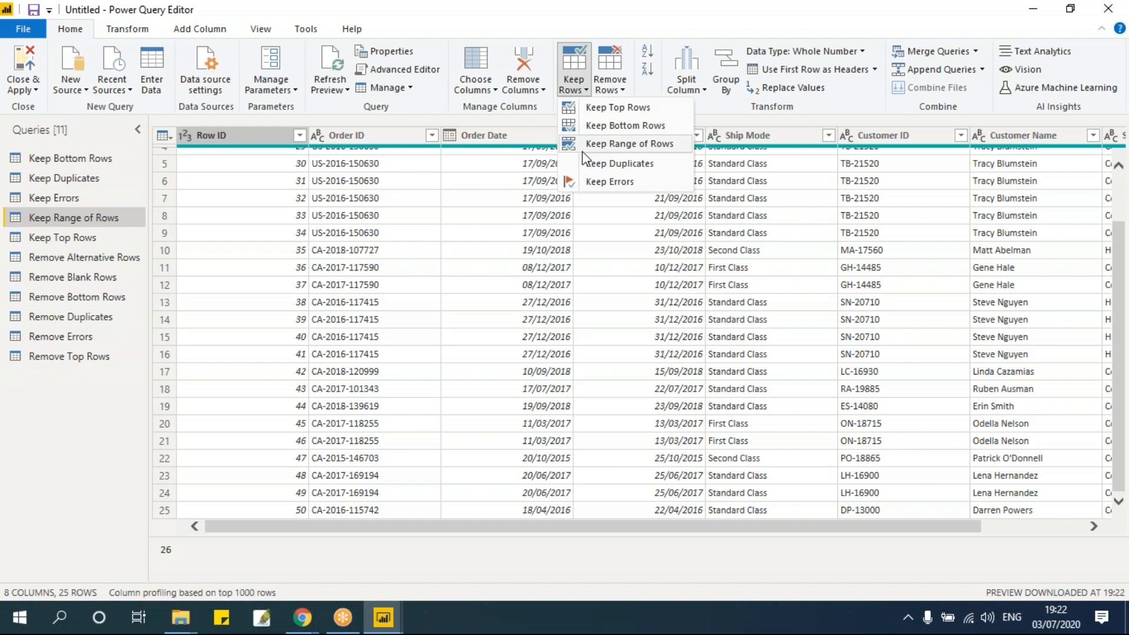
left_click(423, 244)
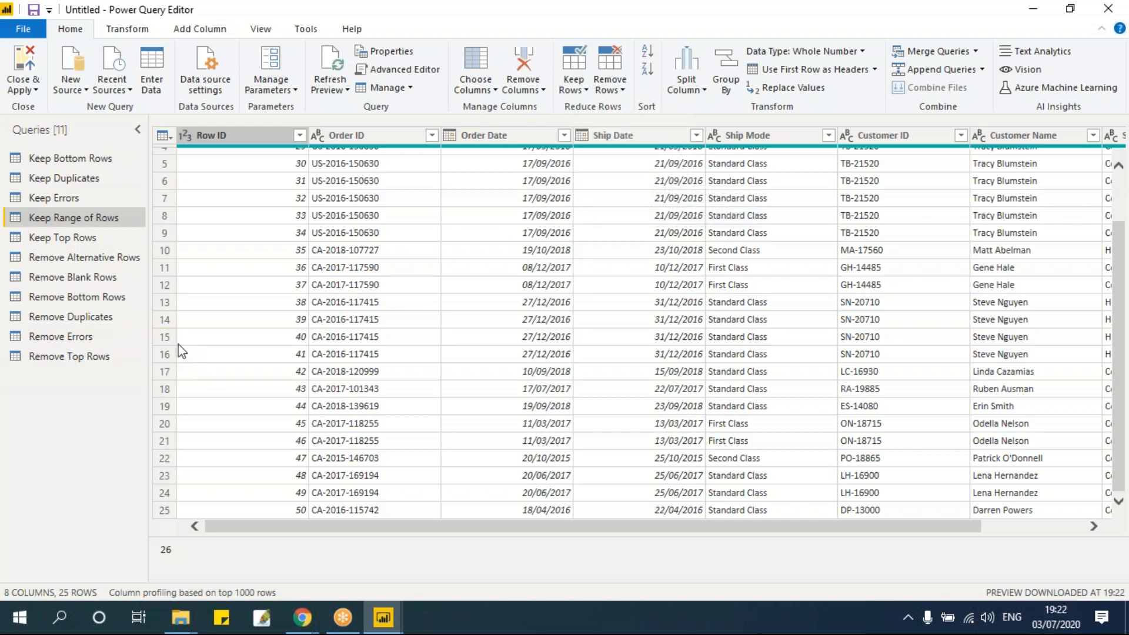
Promote the first row of the Keep Duplicates query to headers and keep only the rows with duplicate Ship Mode values
left_click(71, 176)
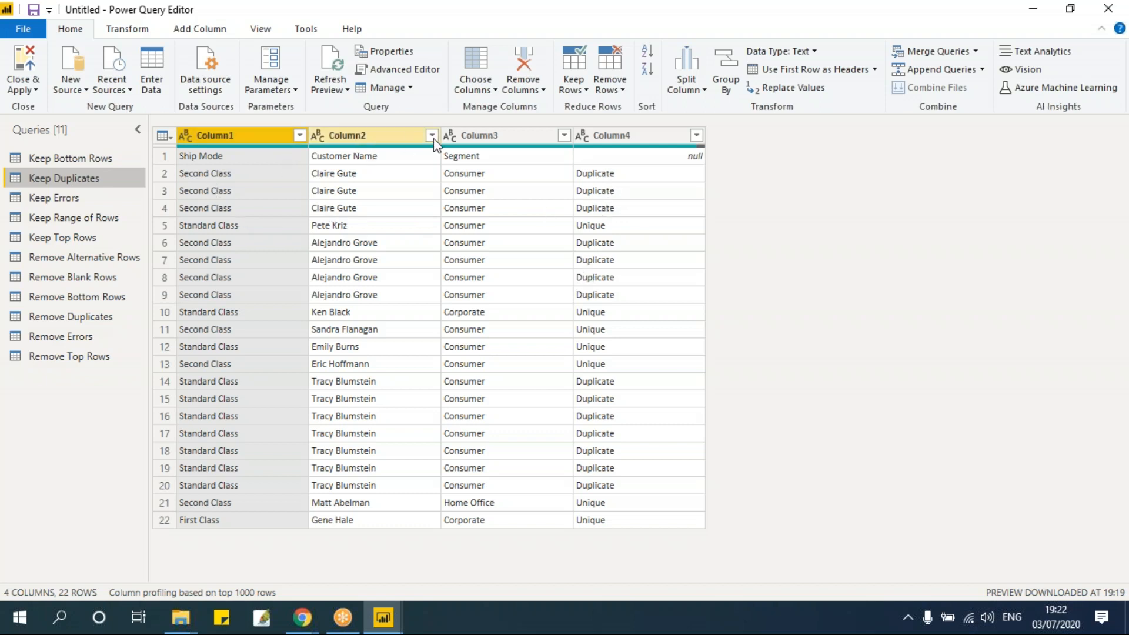
left_click(786, 71)
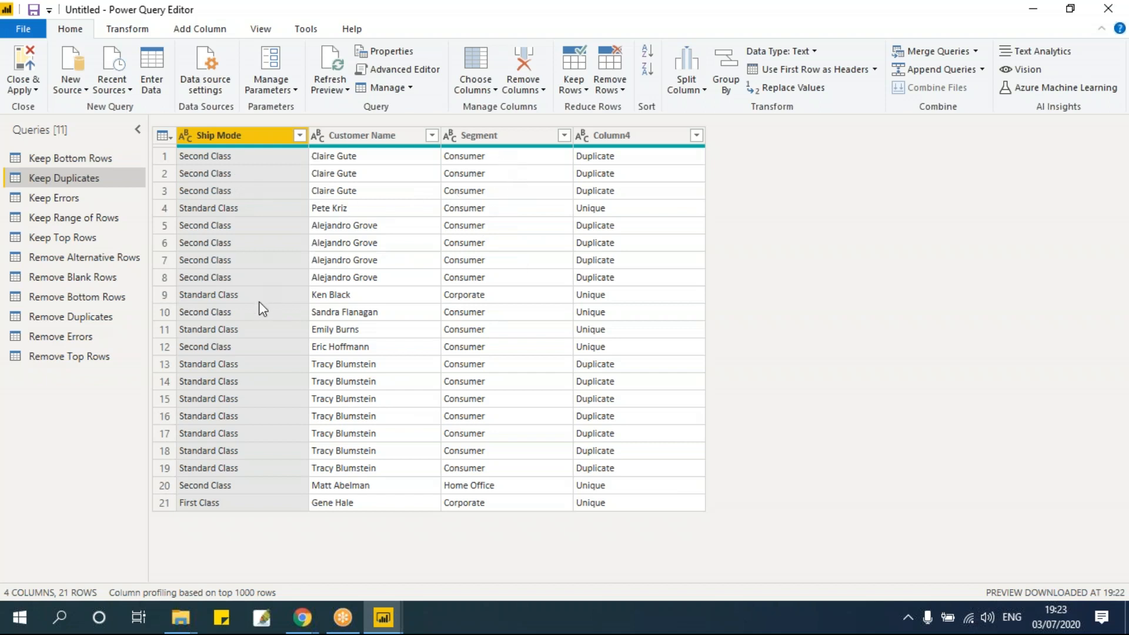
left_click(580, 90)
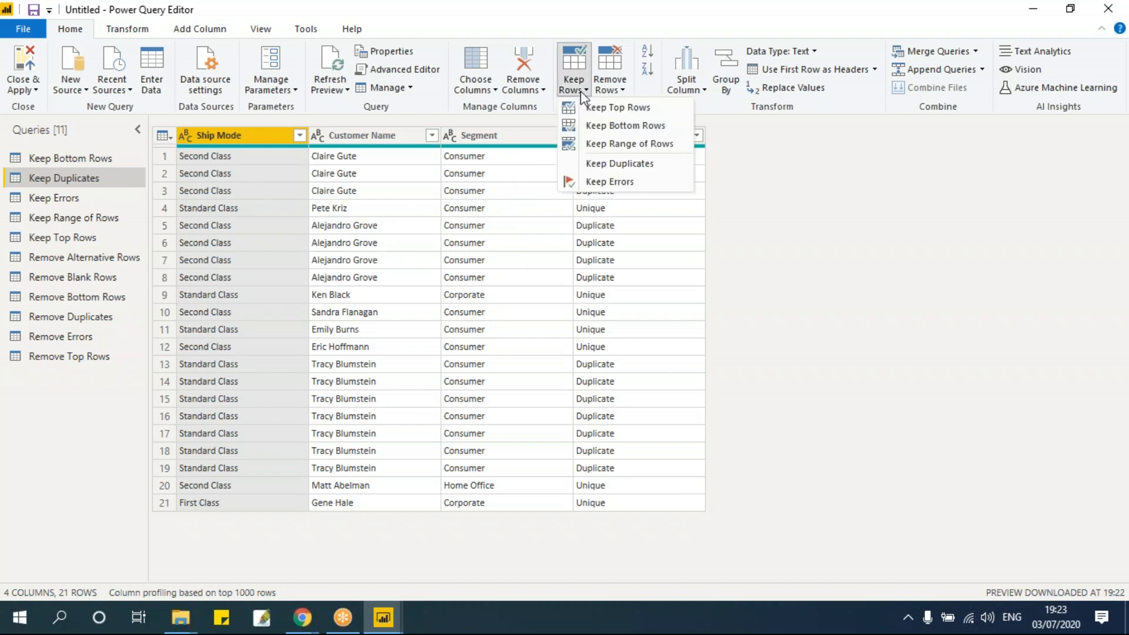
left_click(588, 164)
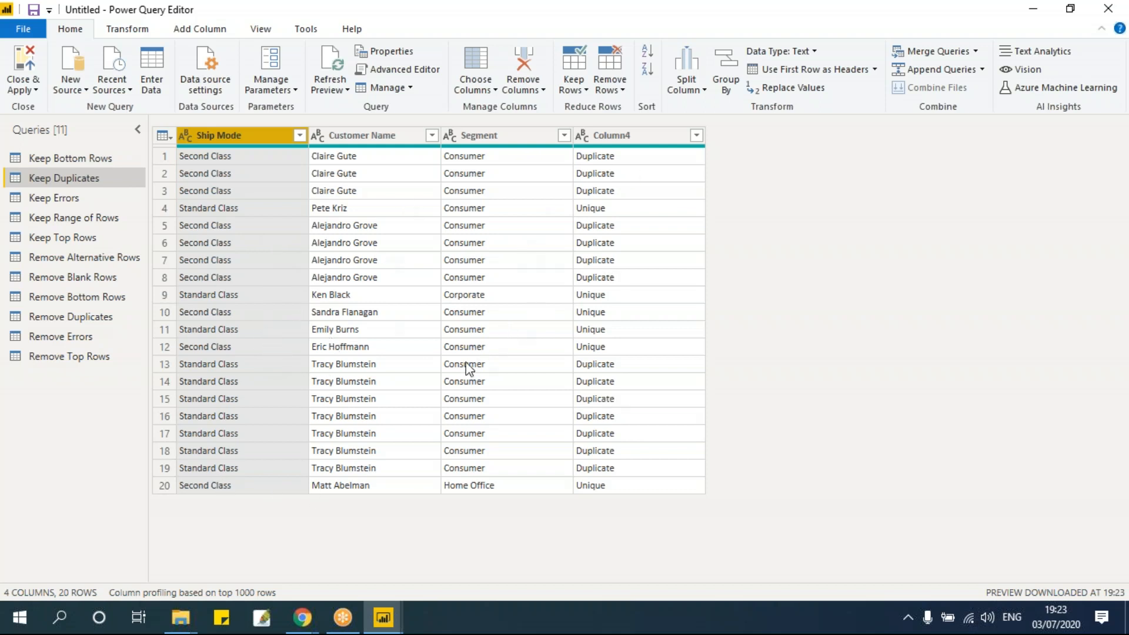
Keep only the rows whose Segment value is duplicated in the Keep Duplicates query
left_click(341, 173)
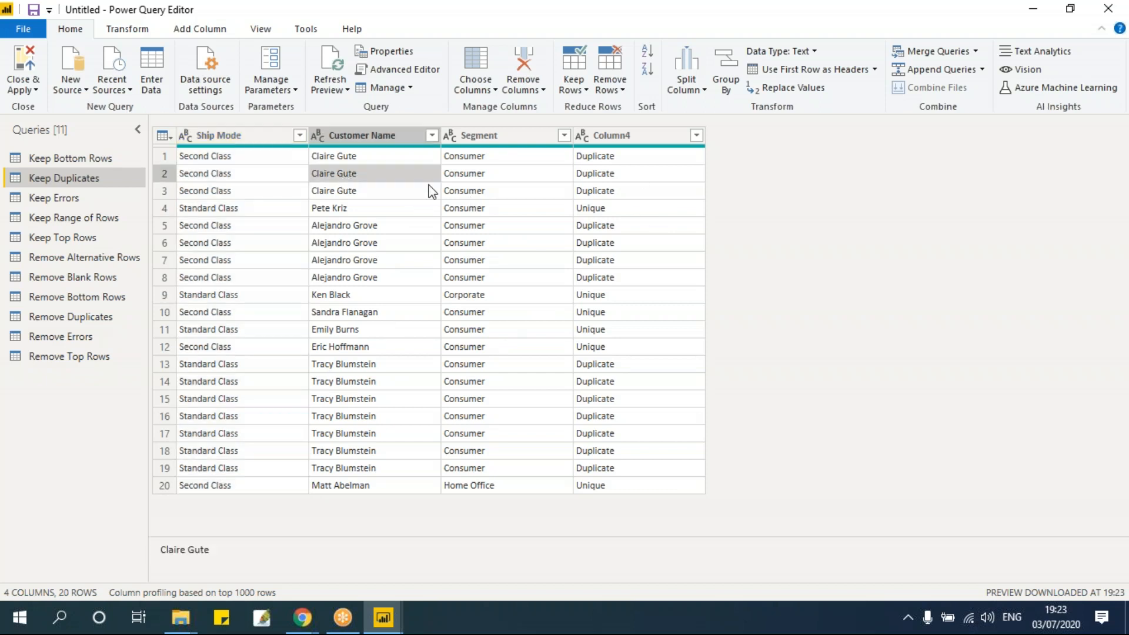
left_click(467, 190)
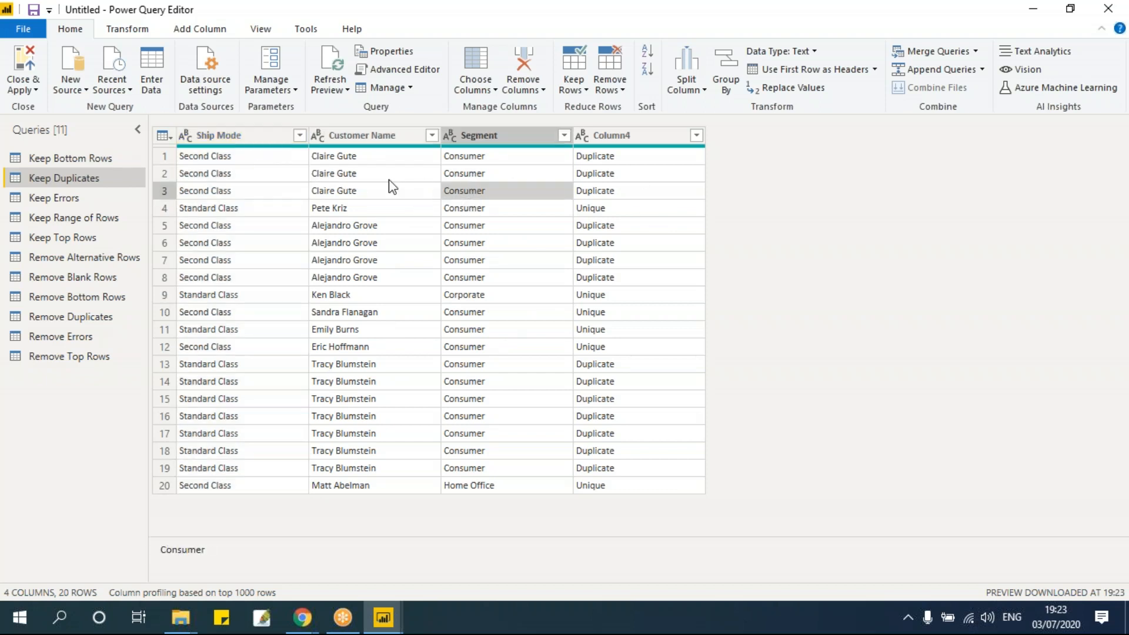
left_click(582, 89)
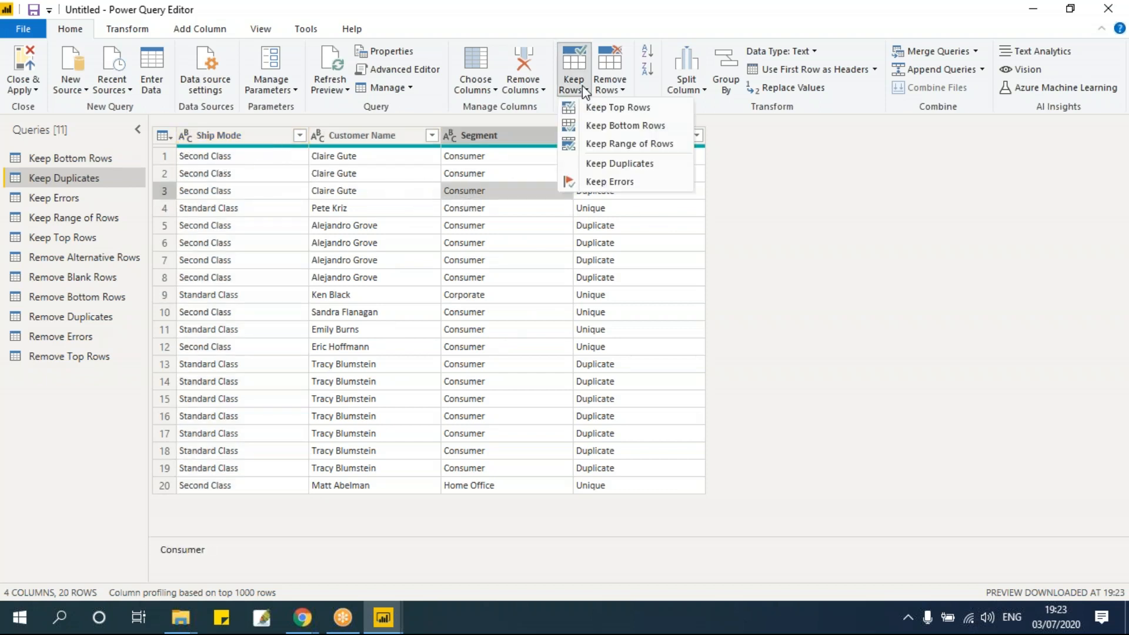
left_click(600, 166)
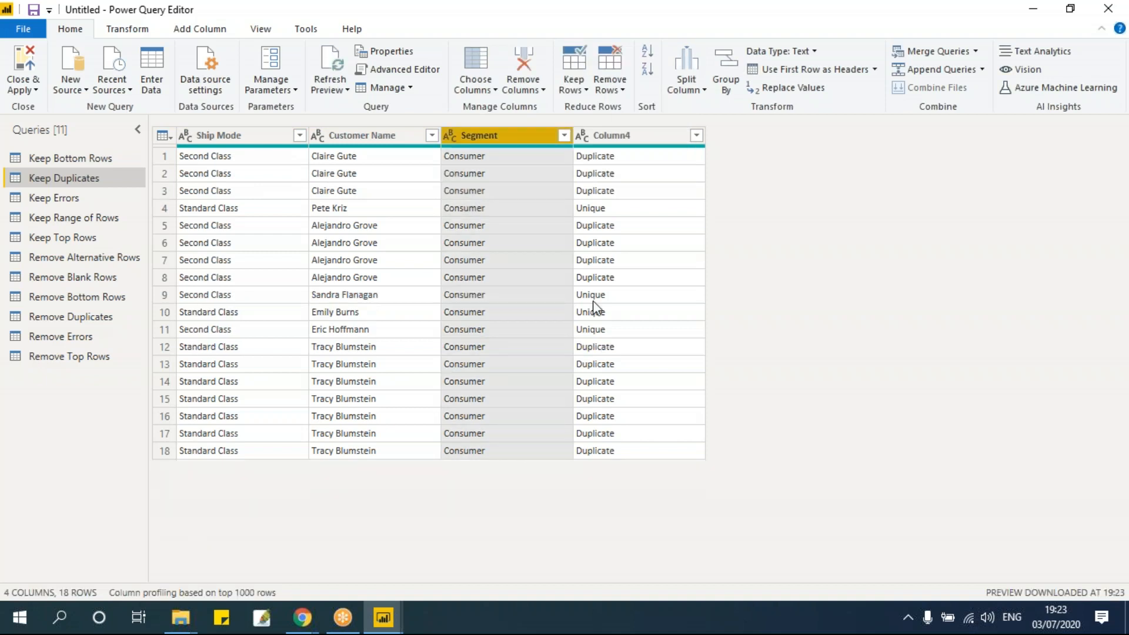
left_click(614, 191)
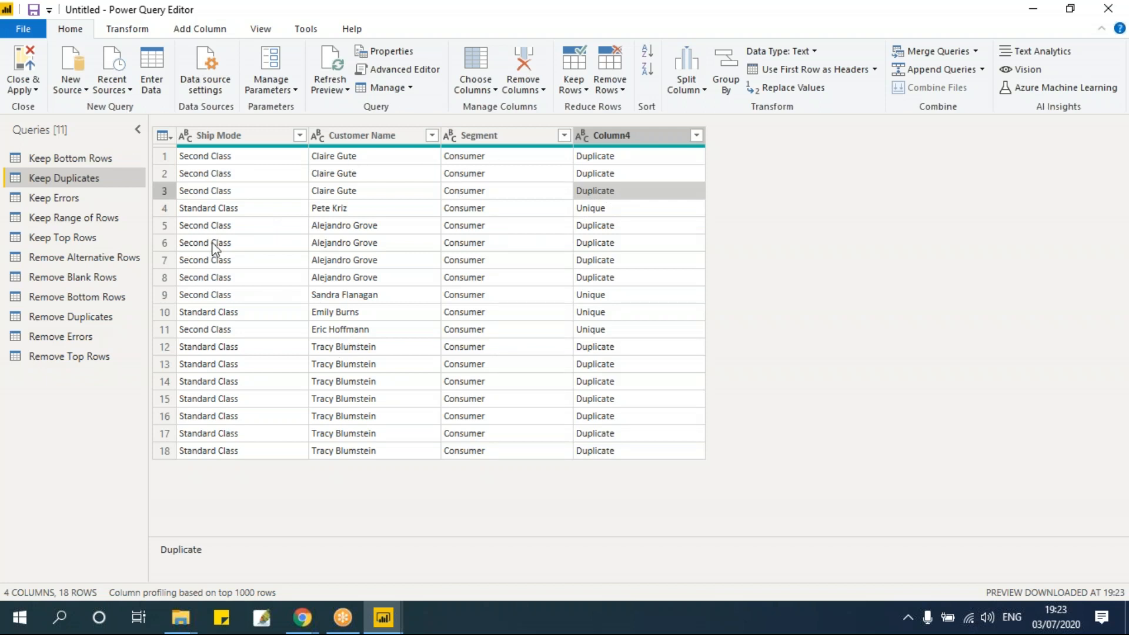
left_click(162, 136)
left_click(411, 244)
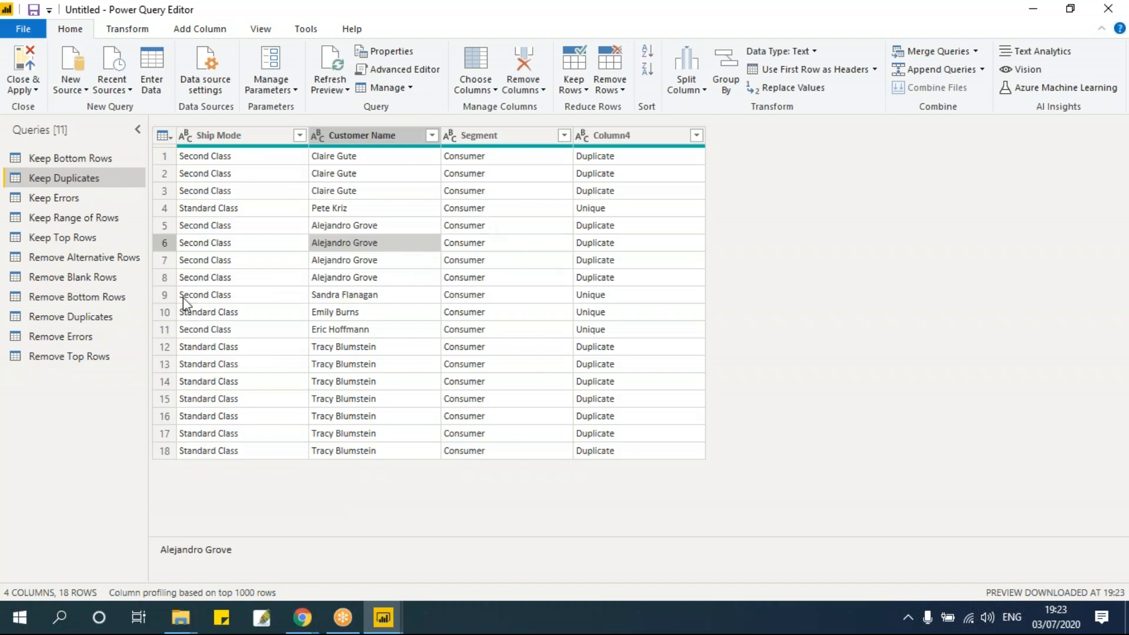
left_click(578, 90)
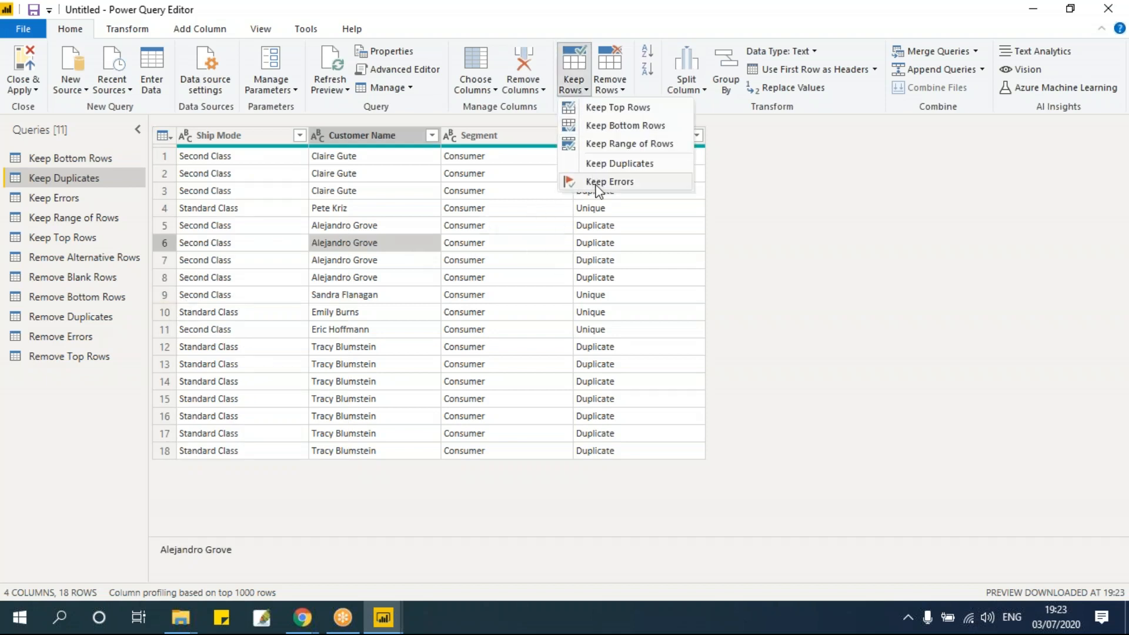
Review the Keep Errors query's rows, then keep only those with errors in the Customer Name column
left_click(65, 197)
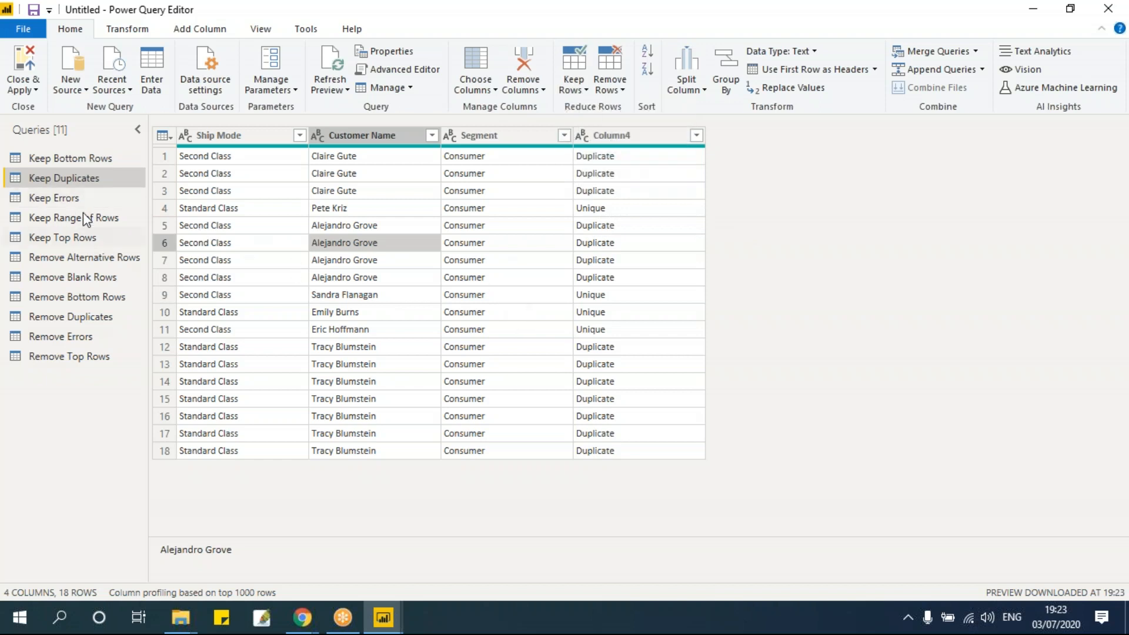
left_click(66, 198)
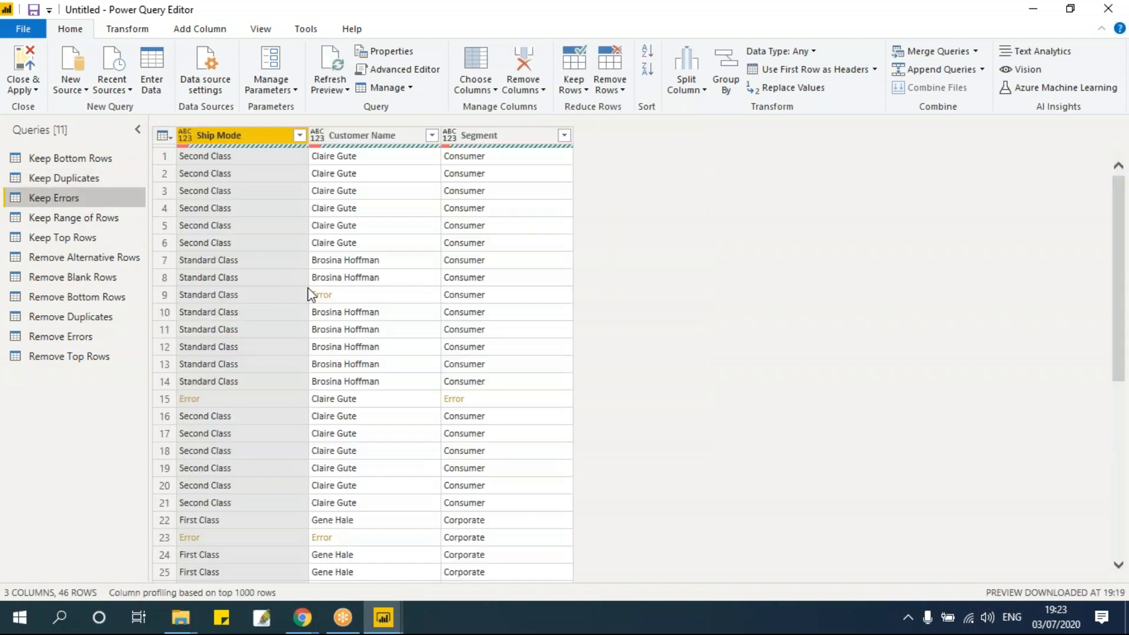
scroll(462, 445, "down", 7)
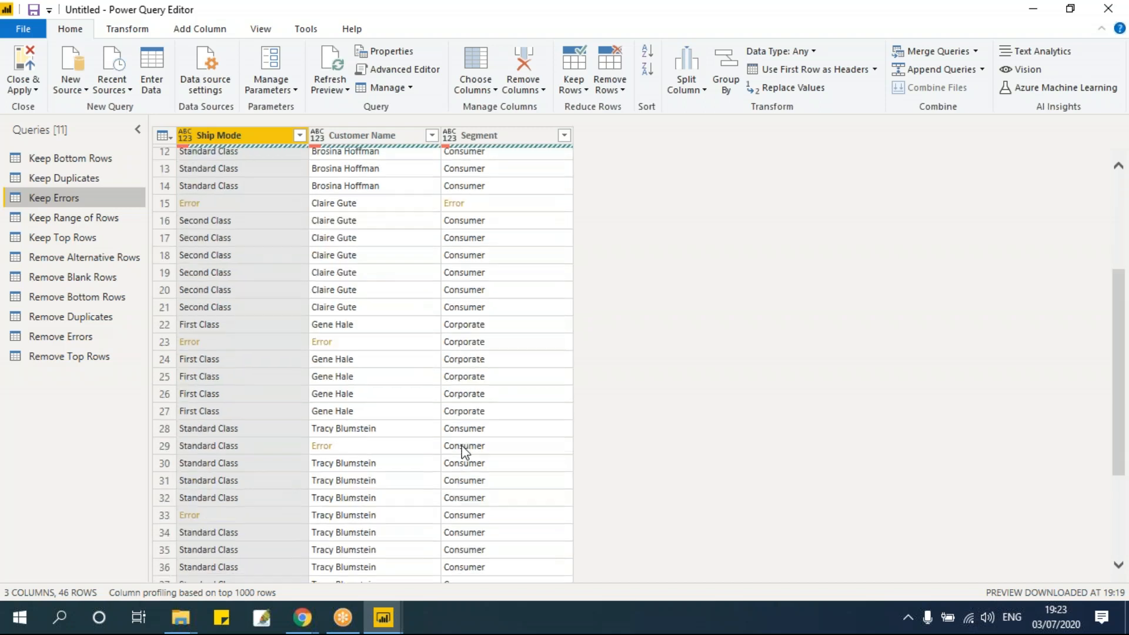
scroll(464, 452, "up", 7)
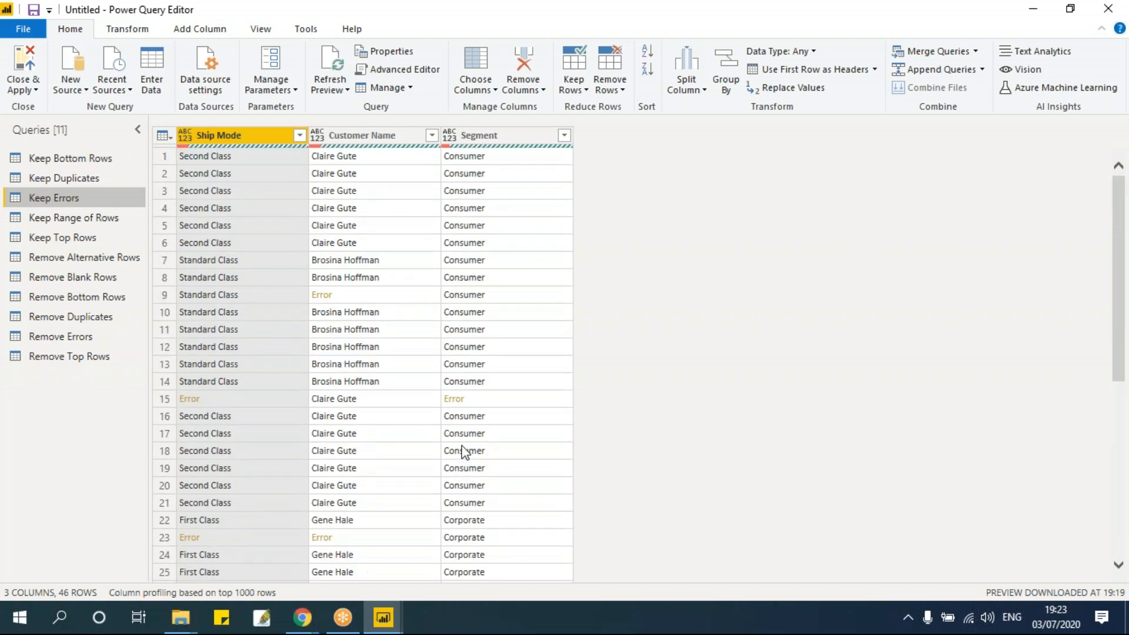
left_click(497, 210)
left_click(412, 214)
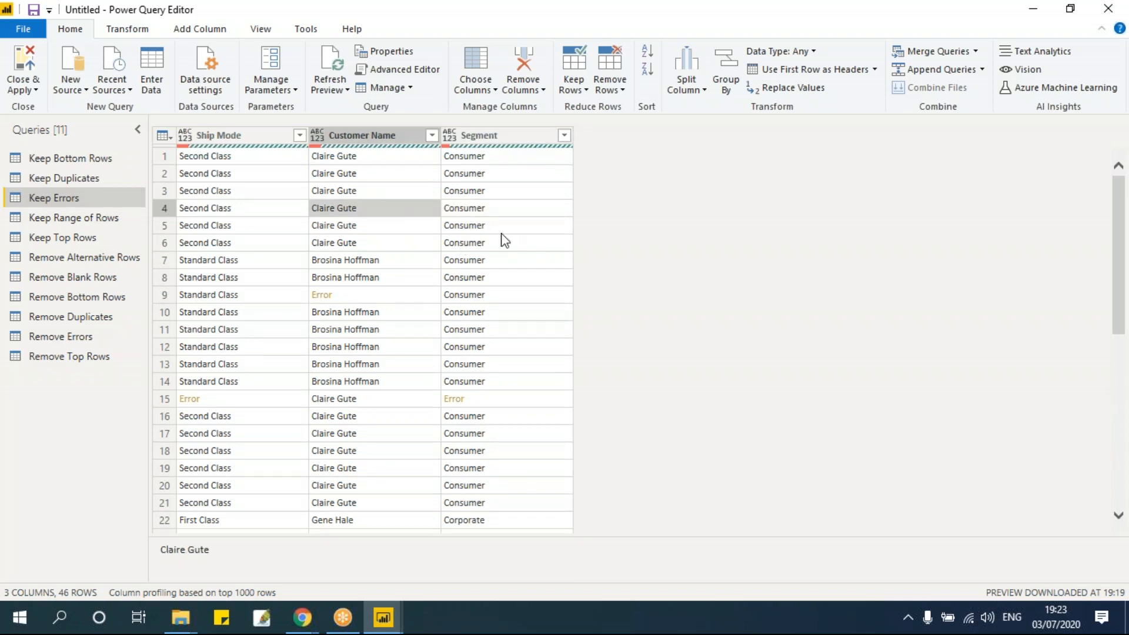
left_click(583, 93)
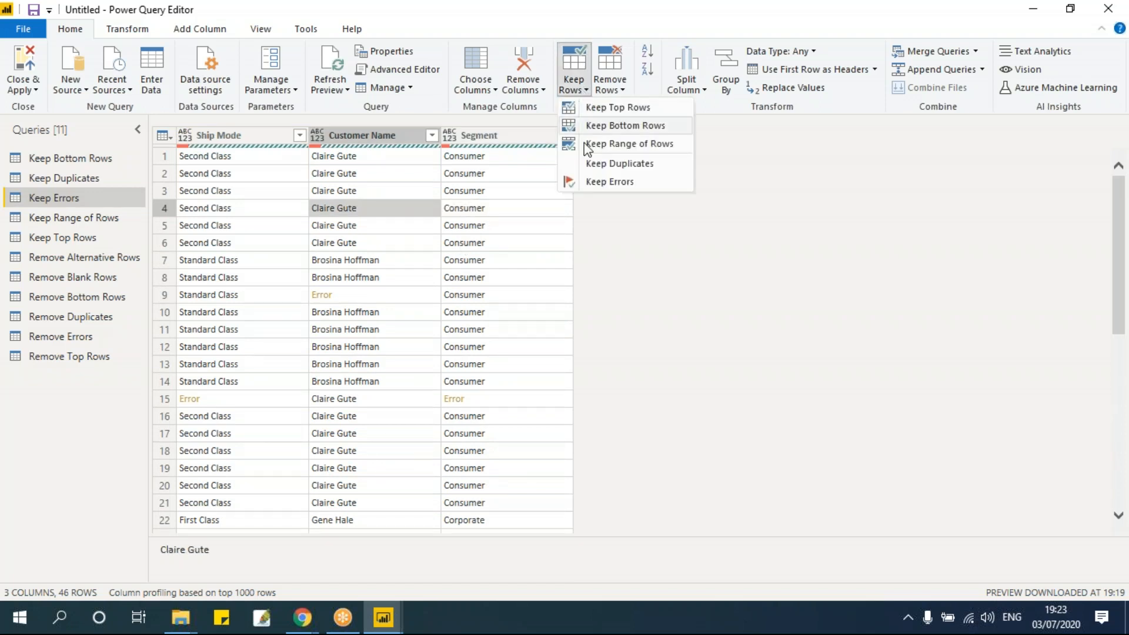
left_click(594, 182)
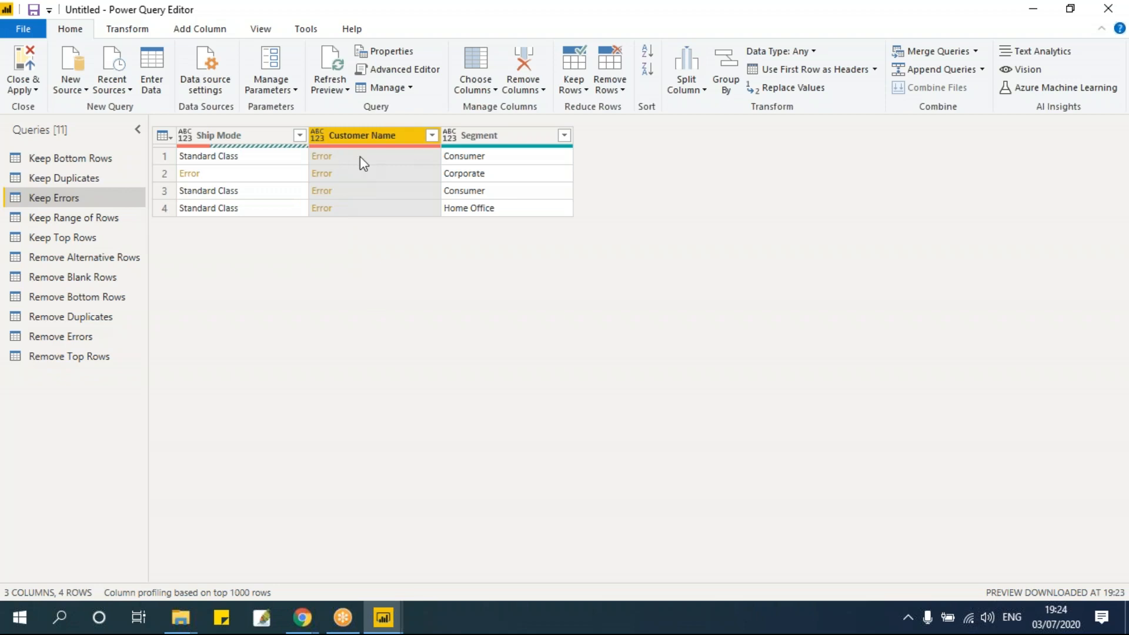
Turn on the column quality display for the data preview and examine the valid, error and empty percentages
left_click(260, 29)
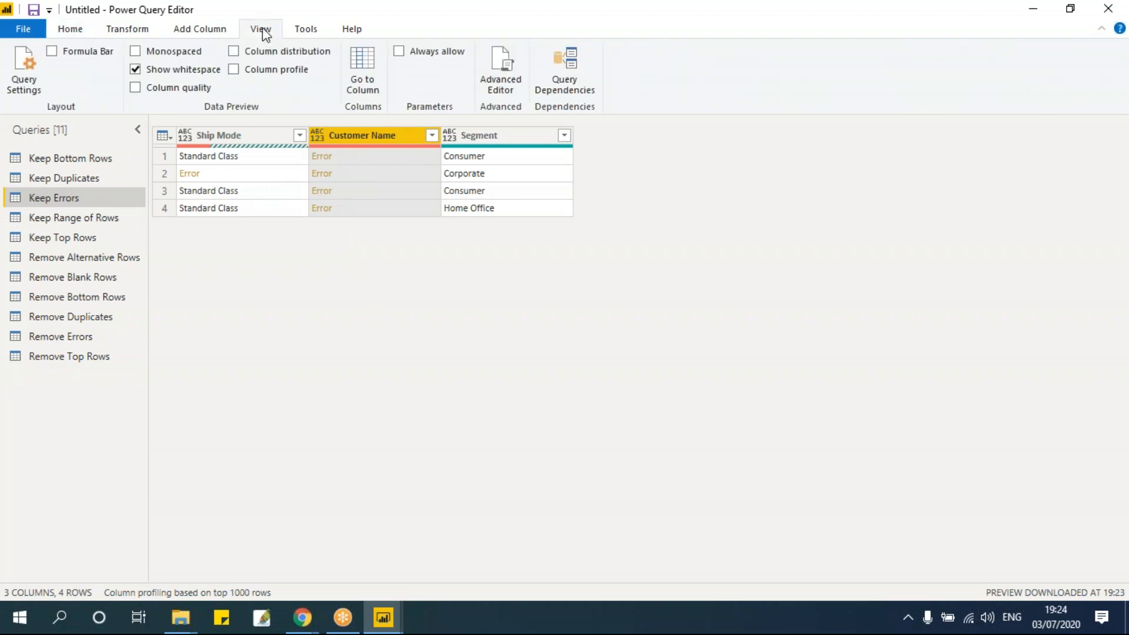
left_click(135, 87)
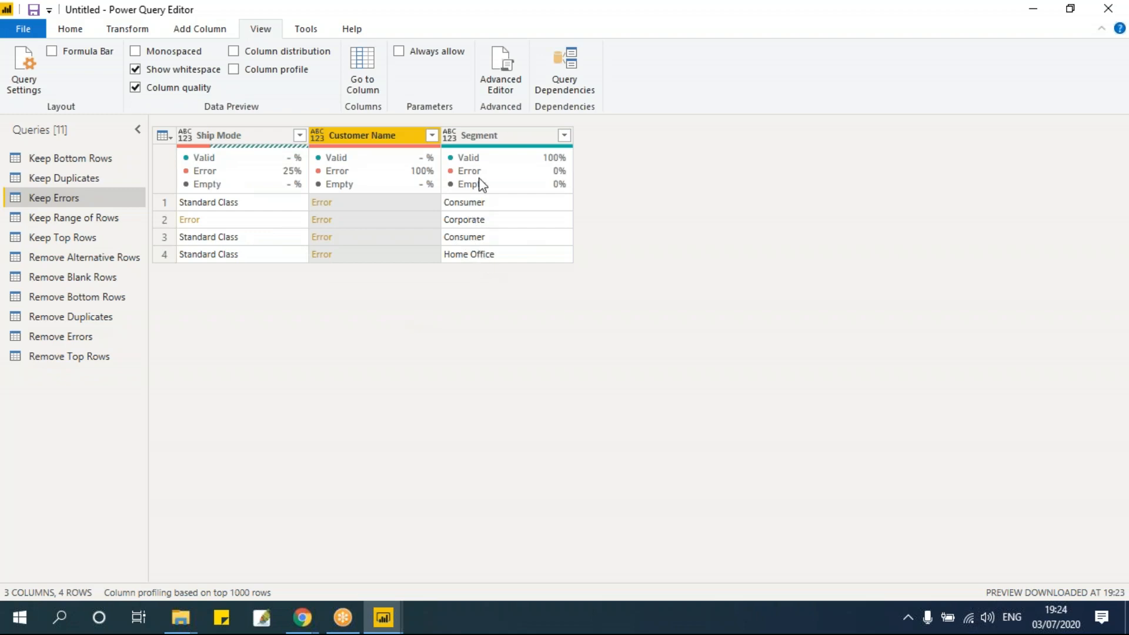
mouse_move(552, 170)
mouse_move(423, 182)
left_click(138, 29)
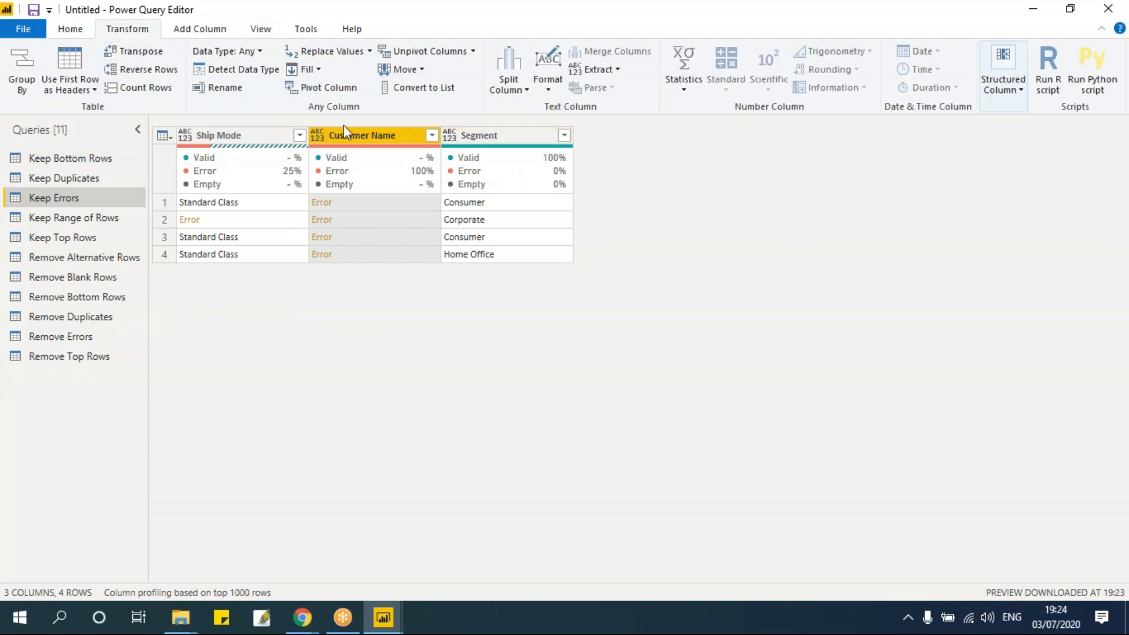
left_click(70, 30)
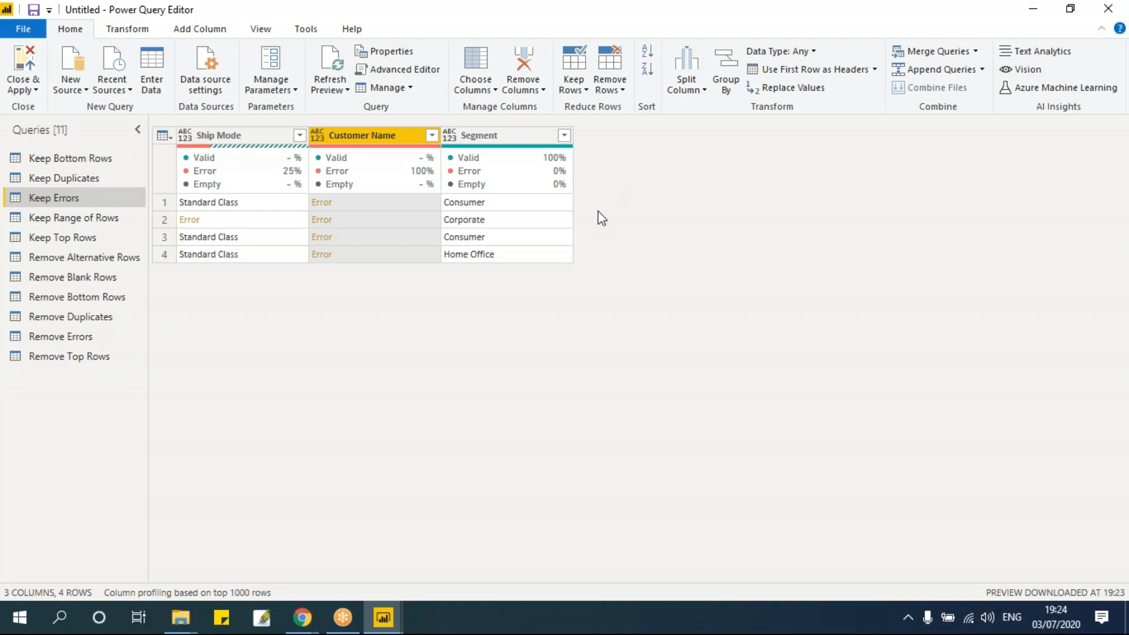
Compare the available row removal options with the row keeping options, then open the Remove Top Rows query
left_click(624, 89)
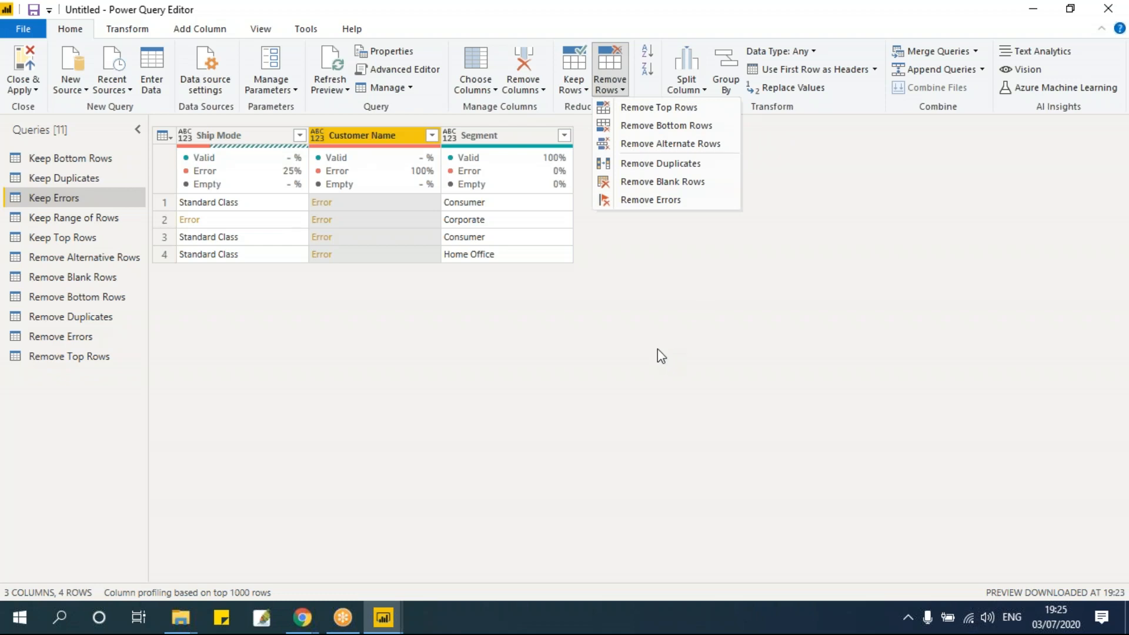
left_click(586, 90)
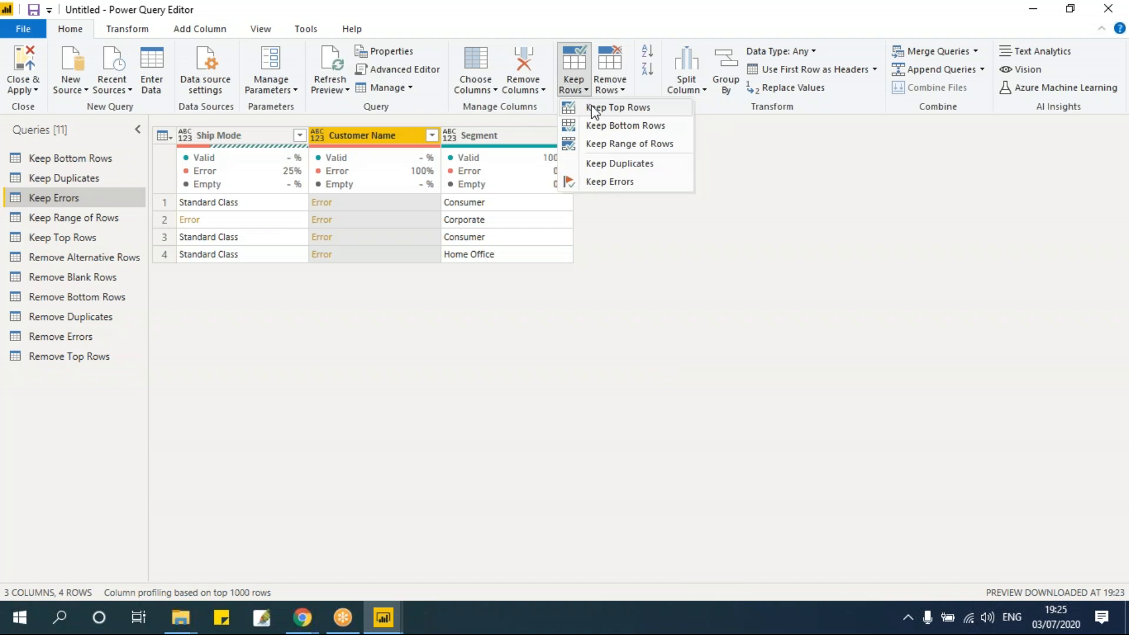
left_click(621, 88)
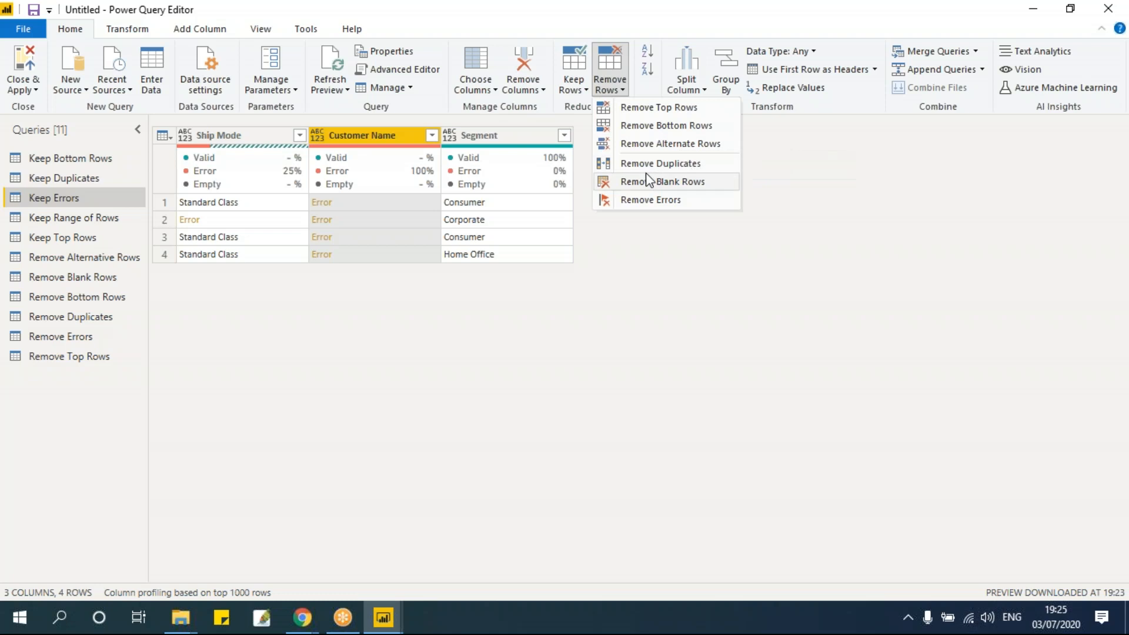
left_click(697, 279)
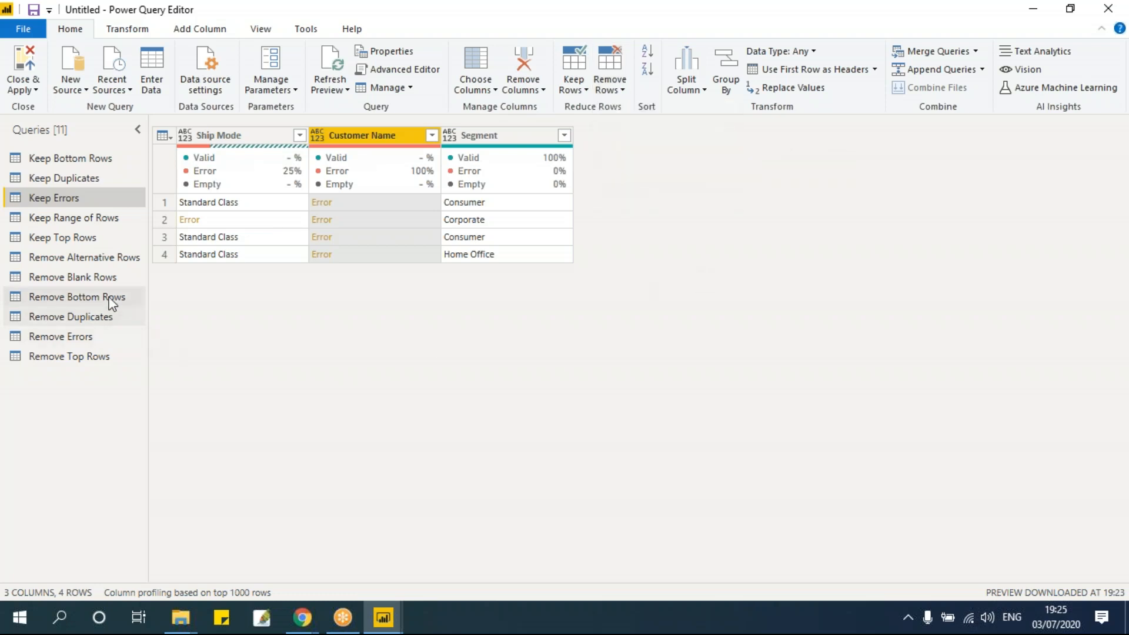
left_click(73, 358)
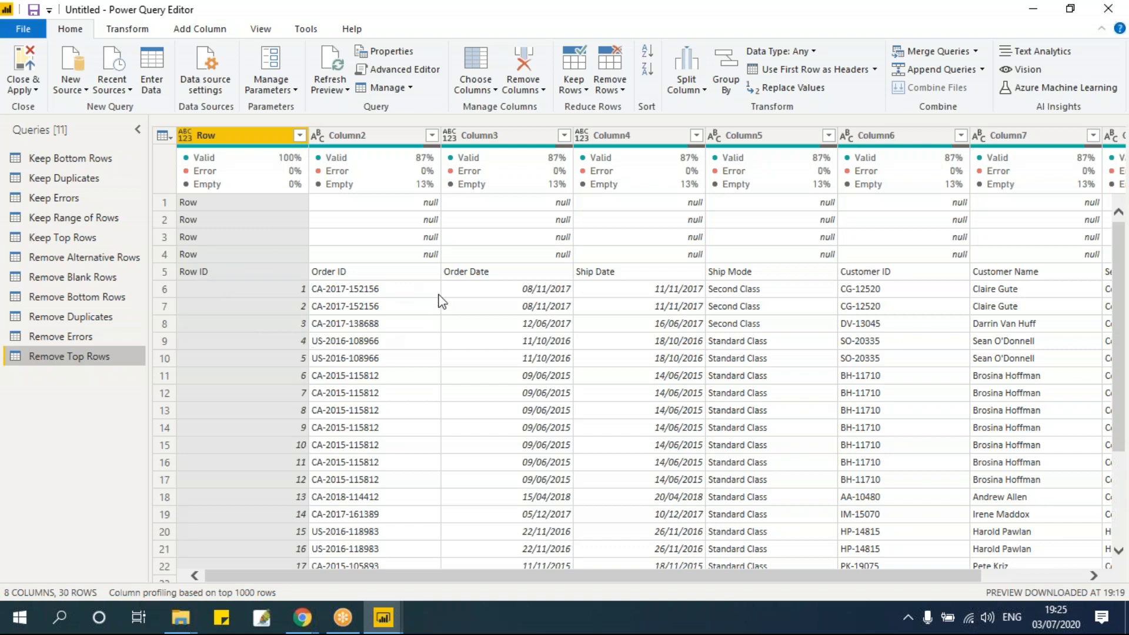
Try promoting the first row of the Remove Top Rows query to headers, then delete the Promoted Headers1 and Changed Type1 steps
left_click(777, 70)
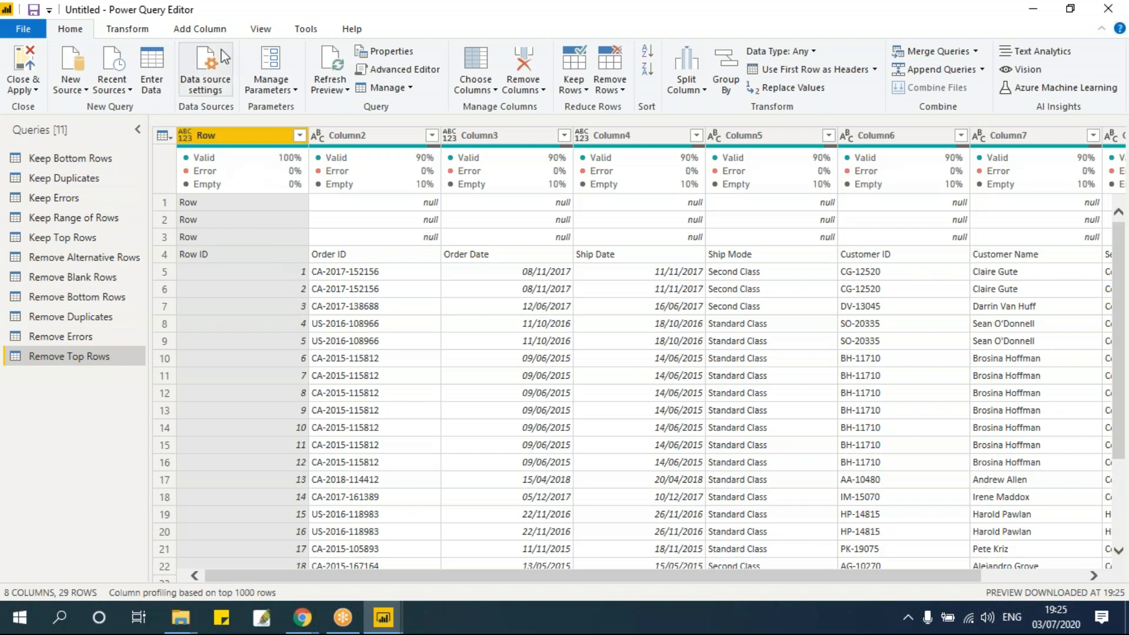
left_click(265, 32)
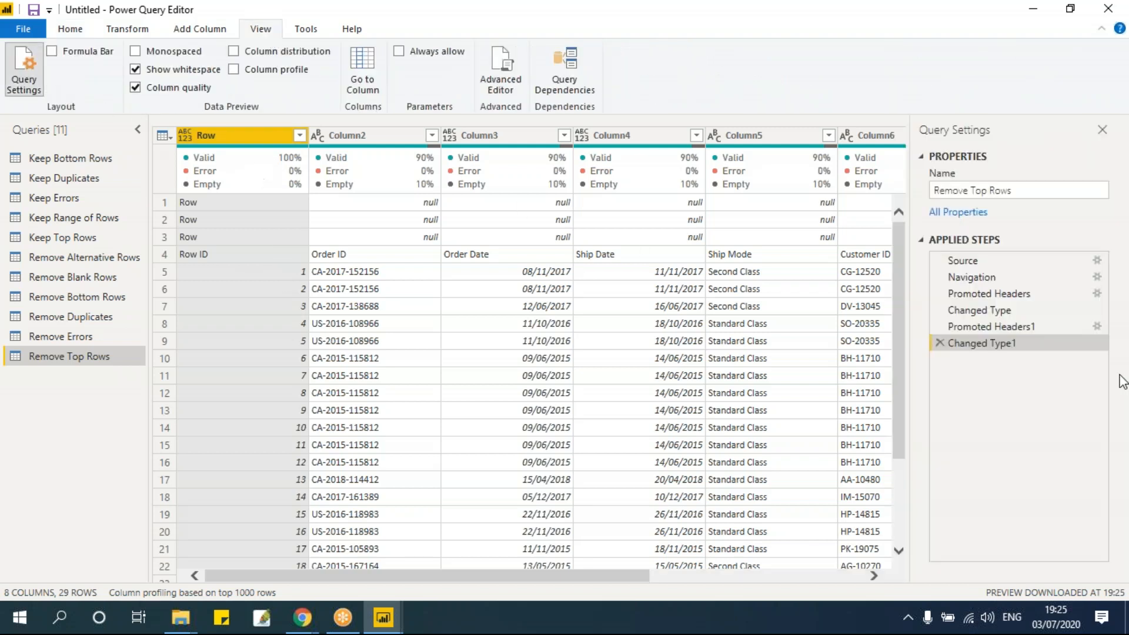
left_click(939, 344)
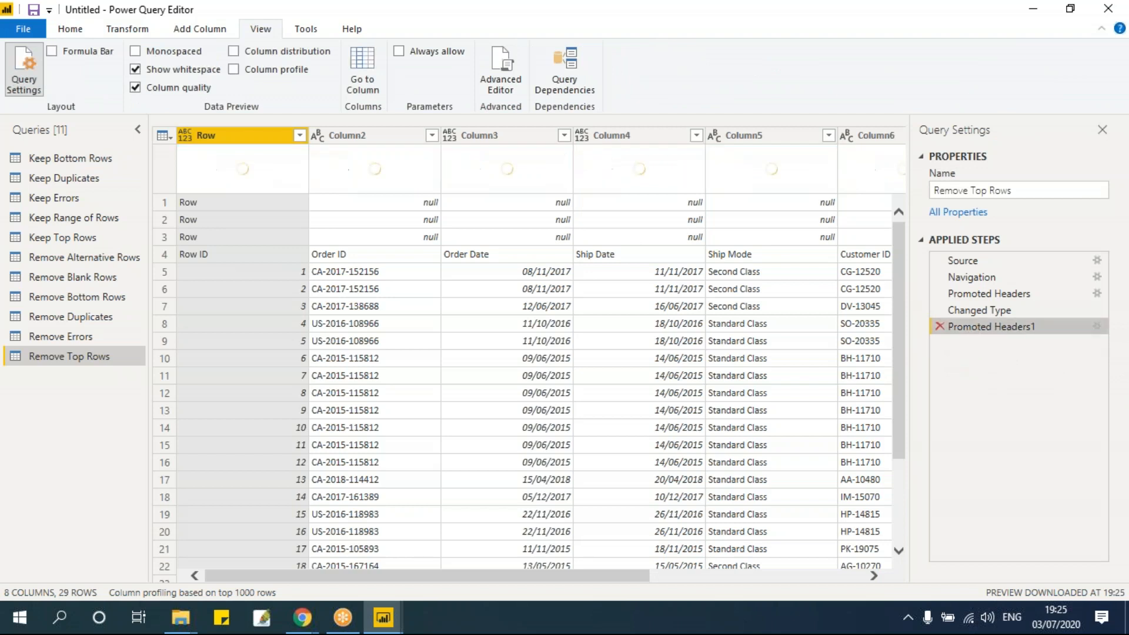
left_click(939, 325)
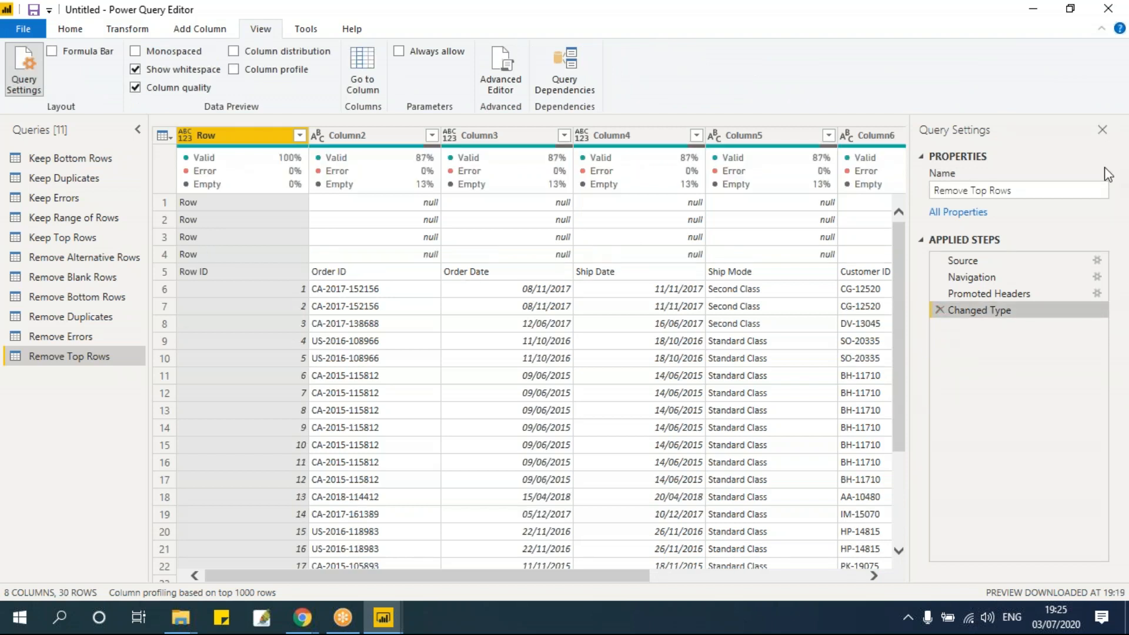
left_click(1102, 130)
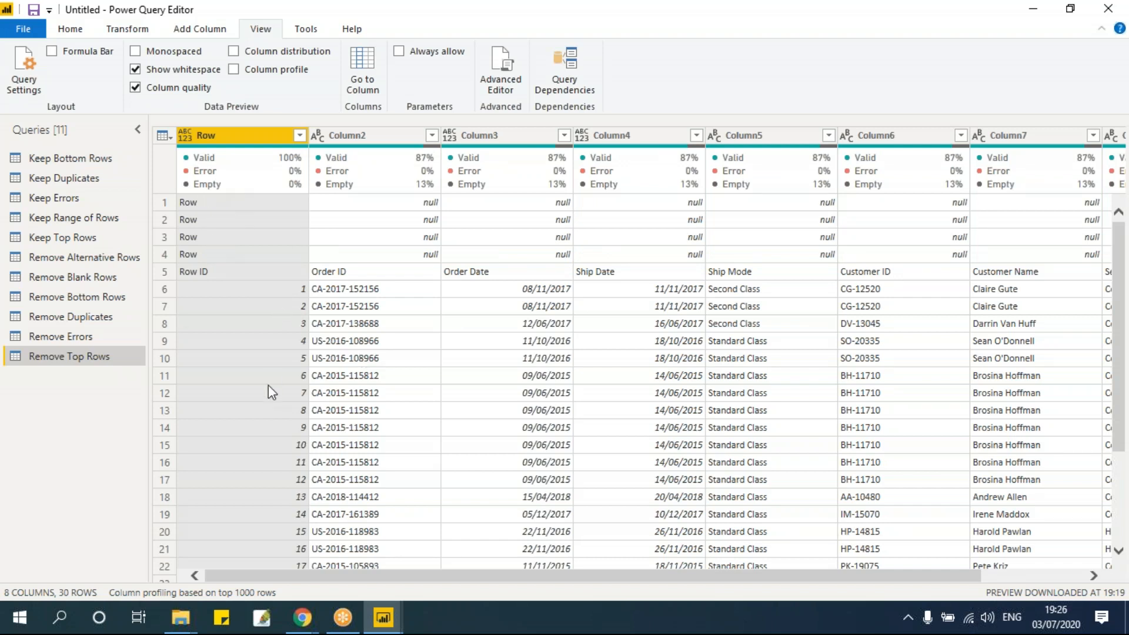
Turn off the column quality display and check the filler rows above the Row ID header row
left_click(136, 88)
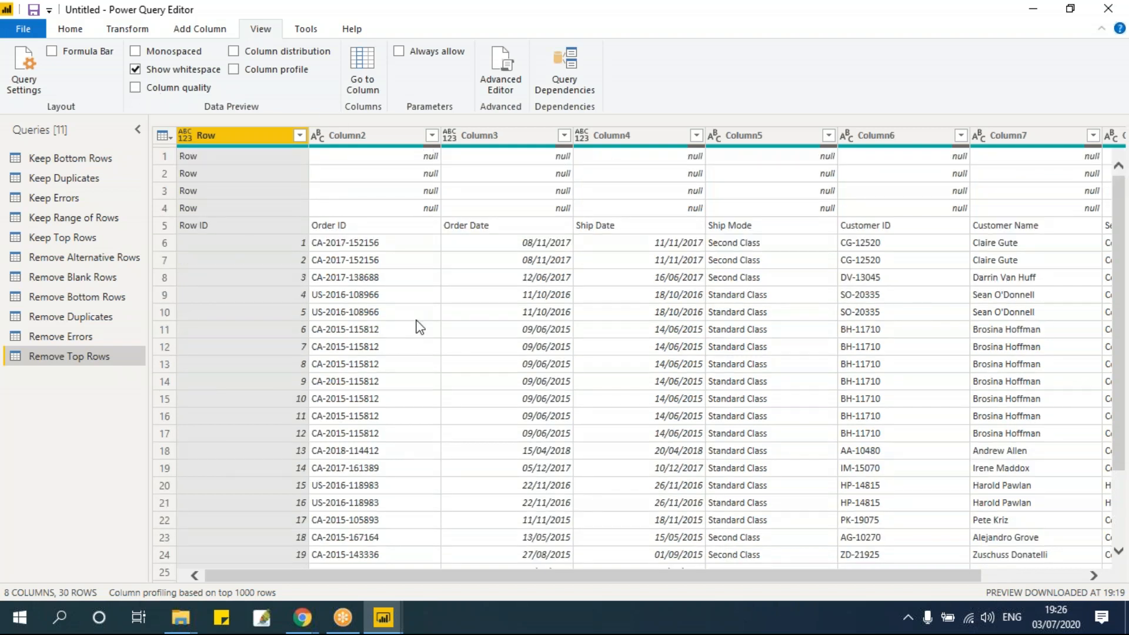
left_click(210, 155)
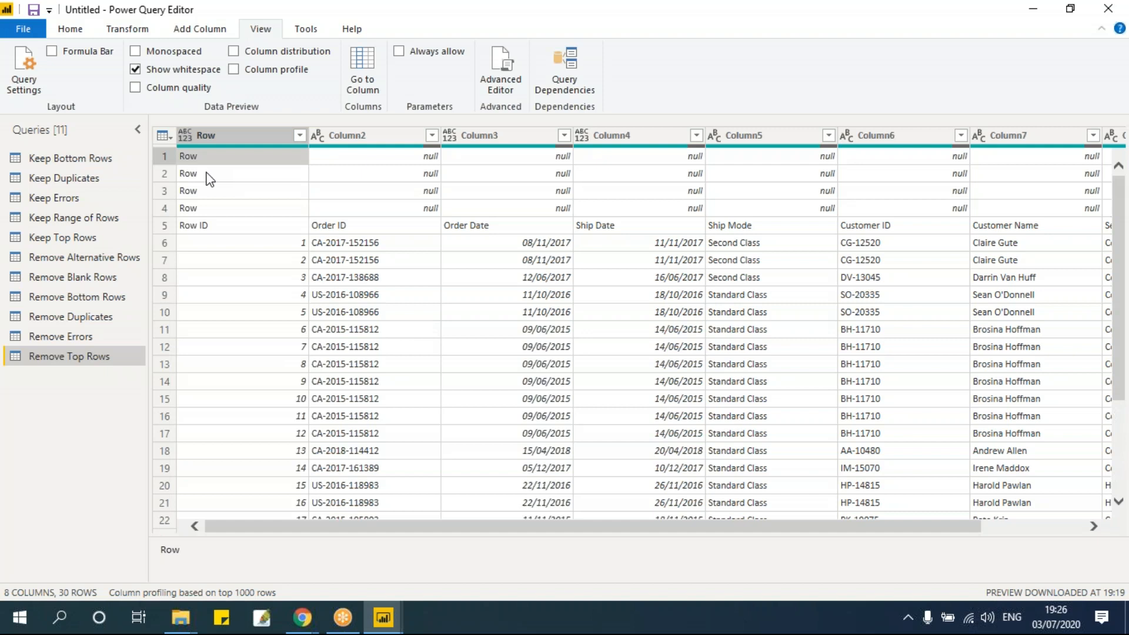
left_click(208, 175)
left_click(204, 189)
left_click(206, 208)
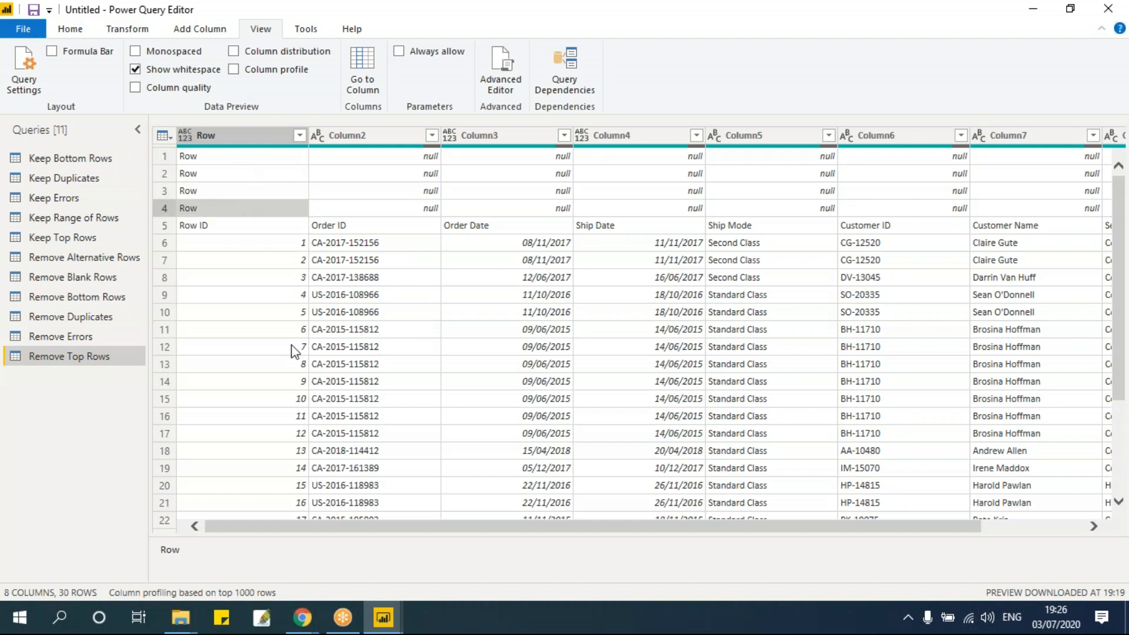
Try removing the top 3 rows of the Remove Top Rows query, then delete the Removed Top Rows step
left_click(70, 29)
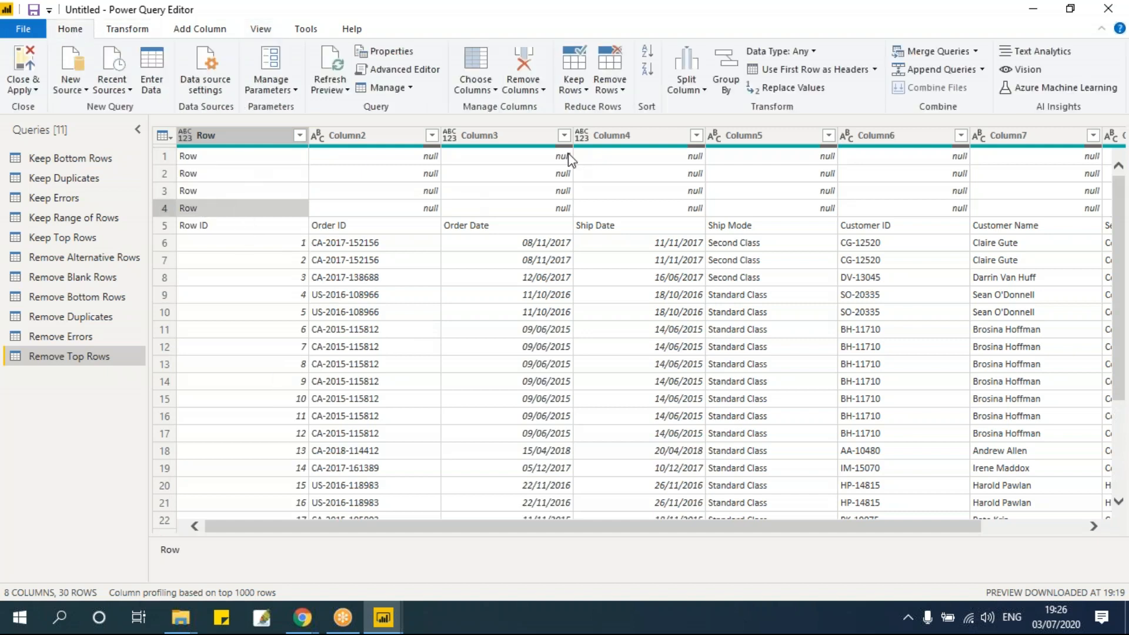
left_click(623, 89)
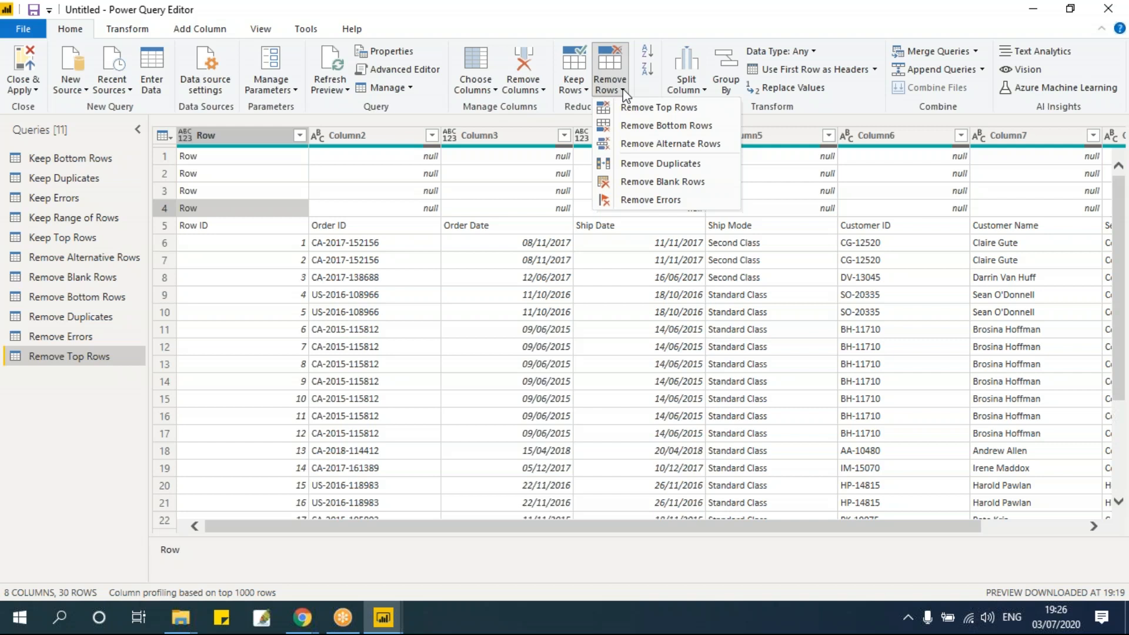
left_click(647, 110)
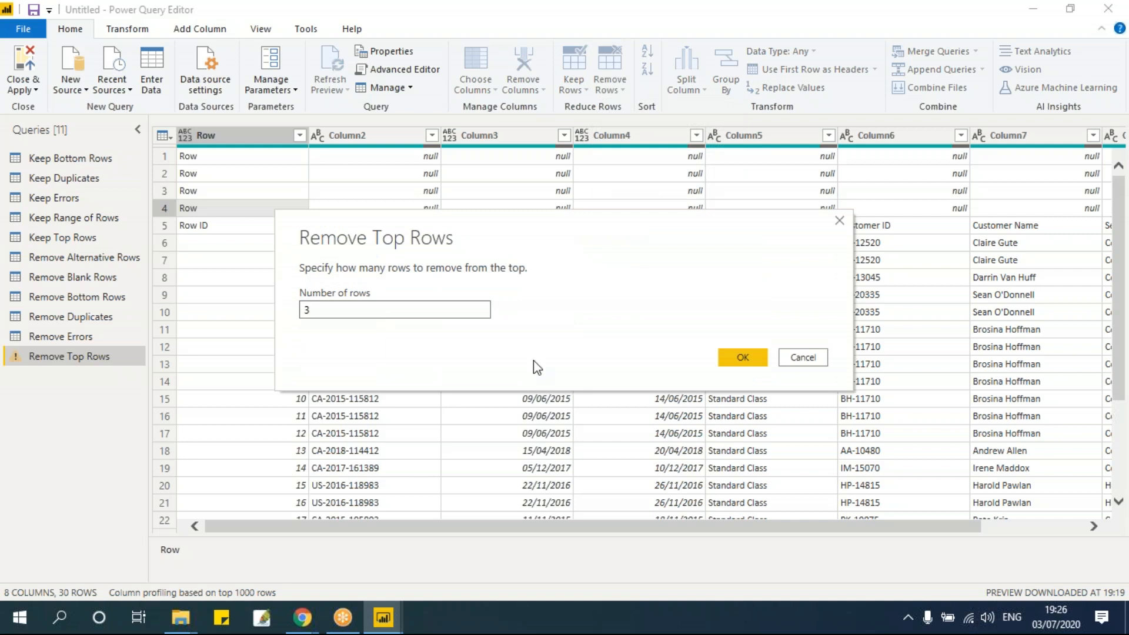
left_click(742, 357)
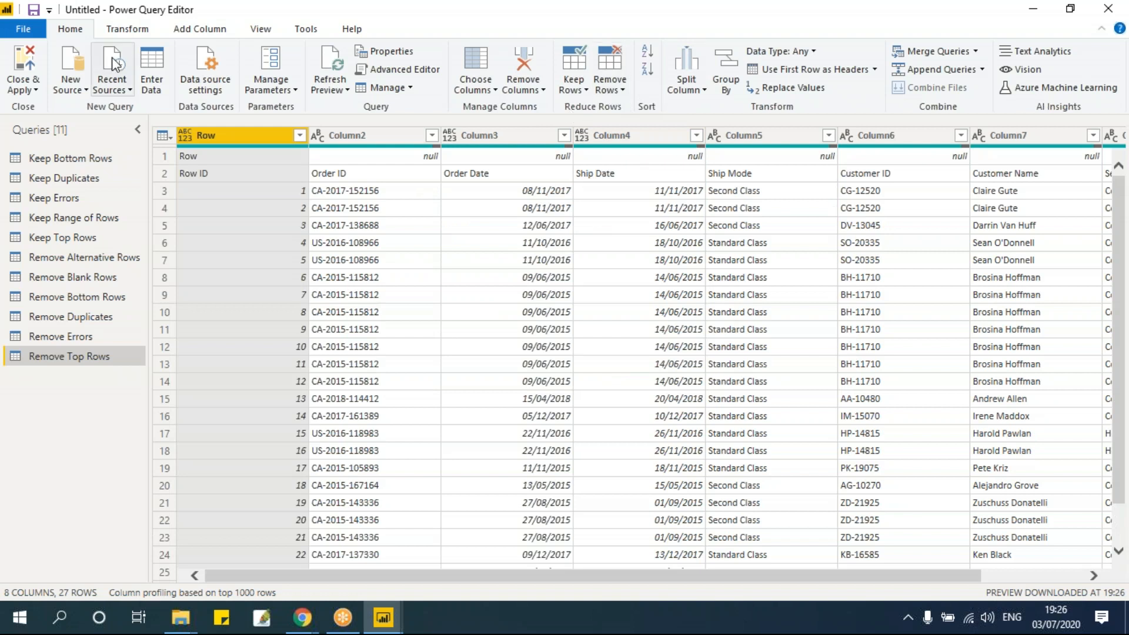
left_click(261, 29)
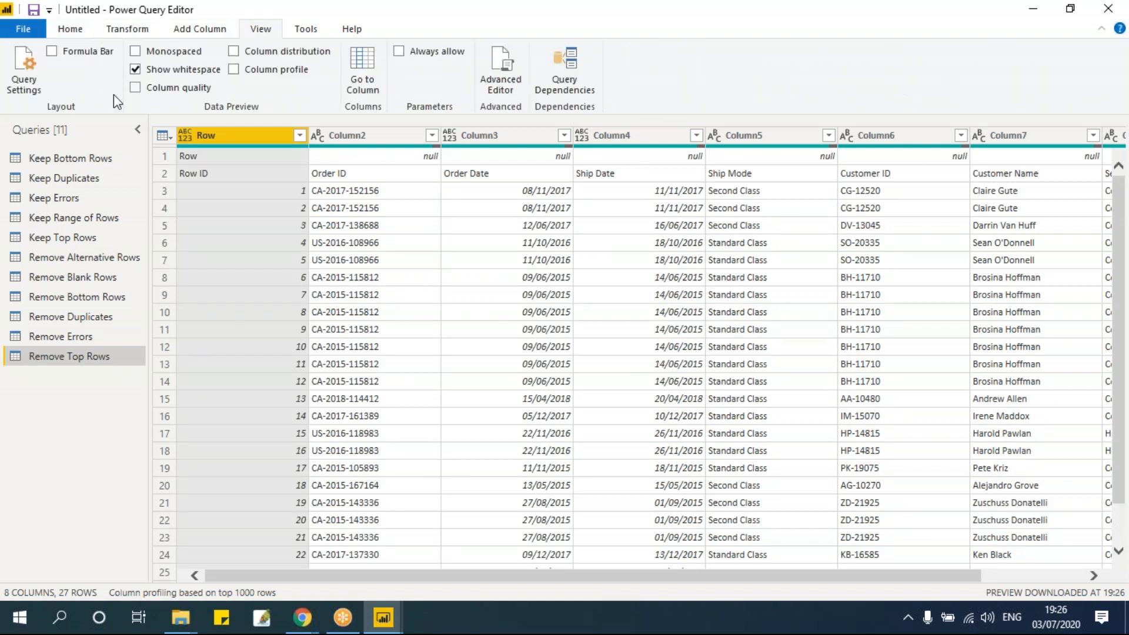
left_click(24, 71)
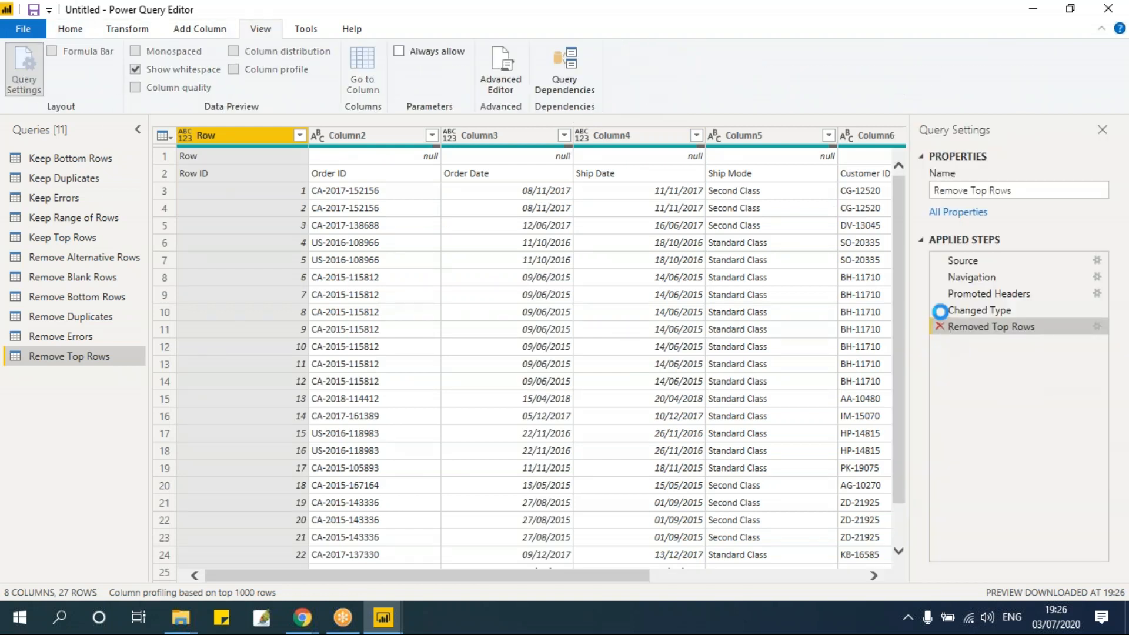
left_click(939, 326)
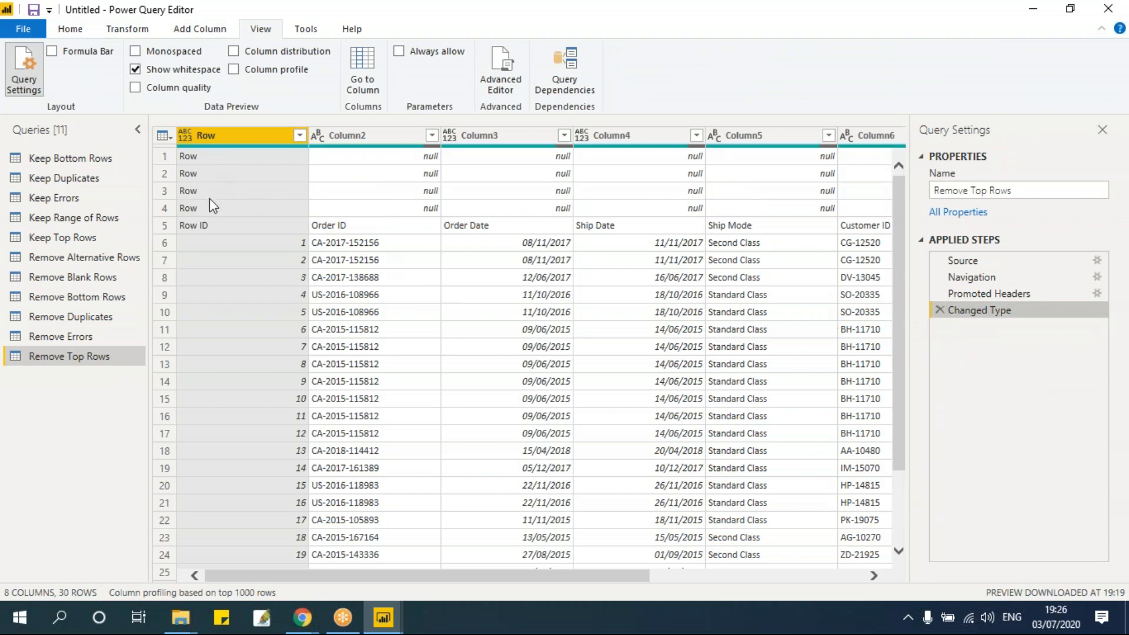
Remove the top 4 rows of the Remove Top Rows query and hide the query settings
left_click(70, 28)
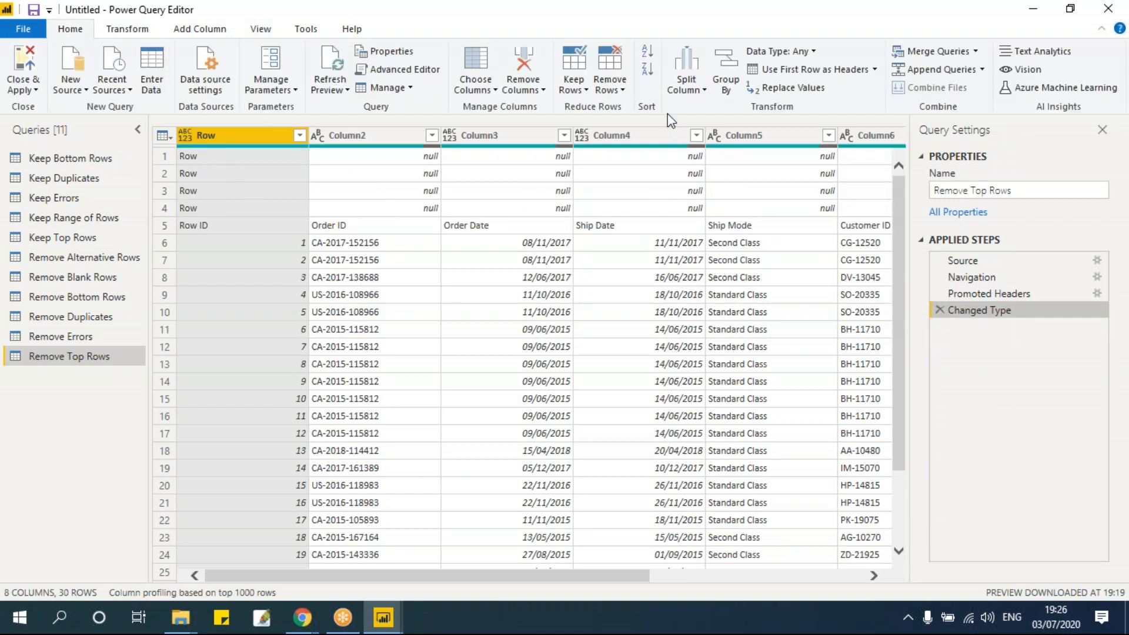
left_click(624, 81)
left_click(634, 109)
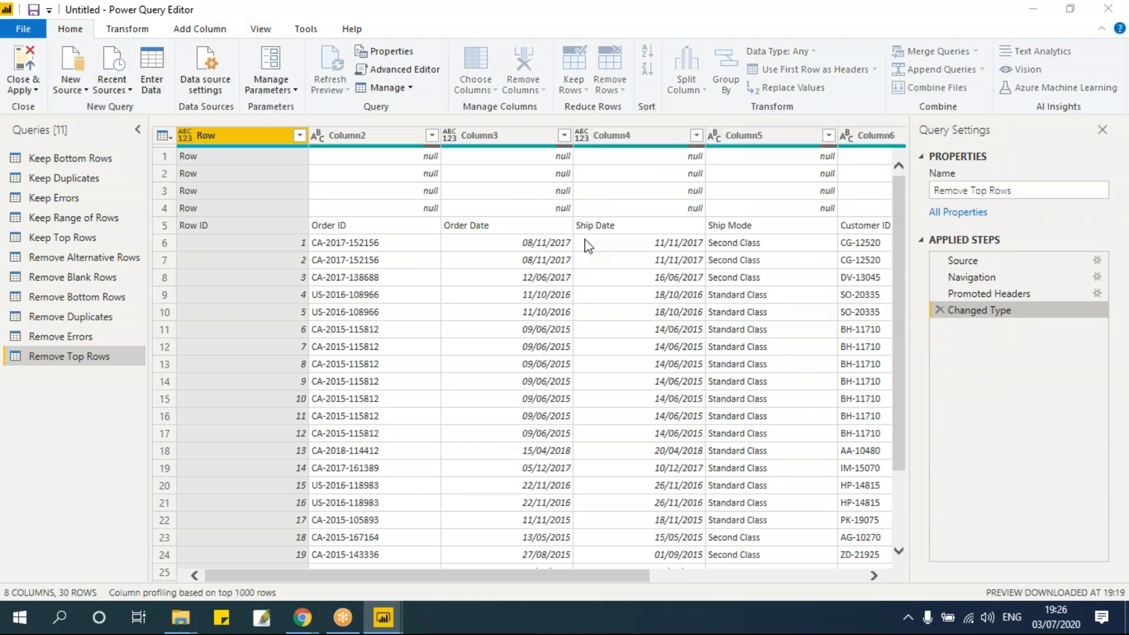
left_click(364, 312)
type("4")
left_click(742, 358)
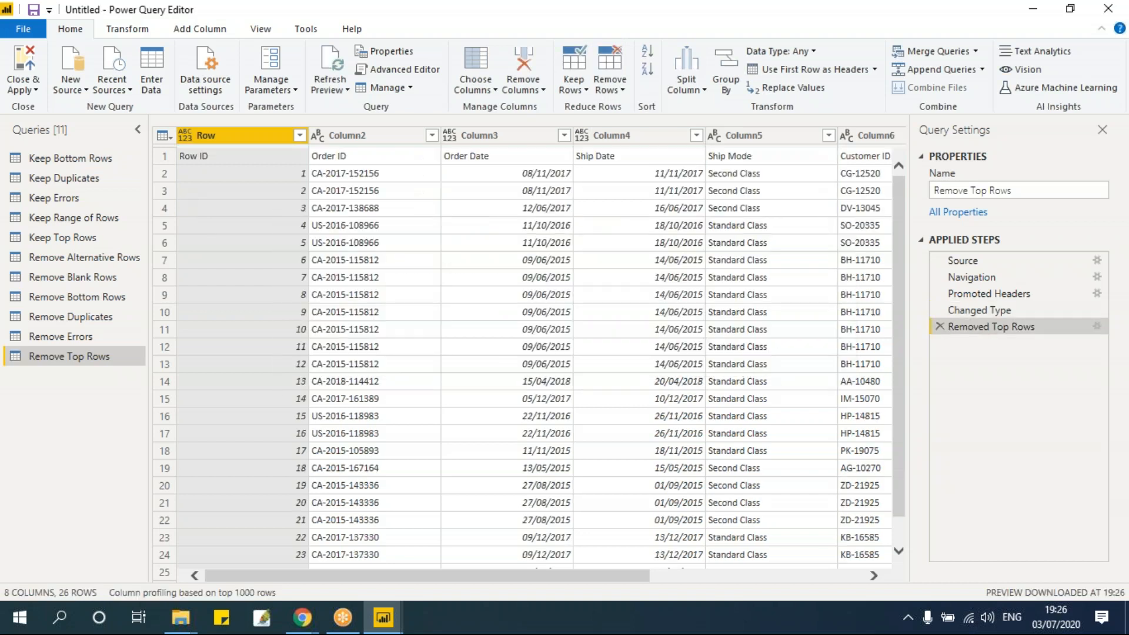
left_click(1102, 130)
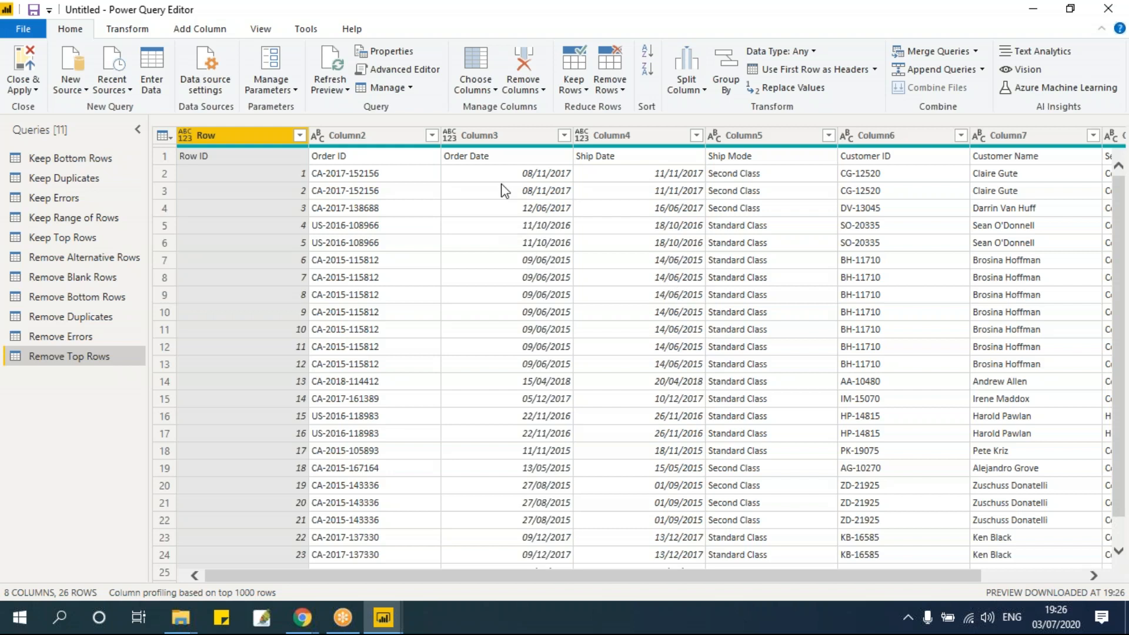
Promote the row containing Row ID and Order ID to column headers in the Remove Top Rows query
left_click(194, 162)
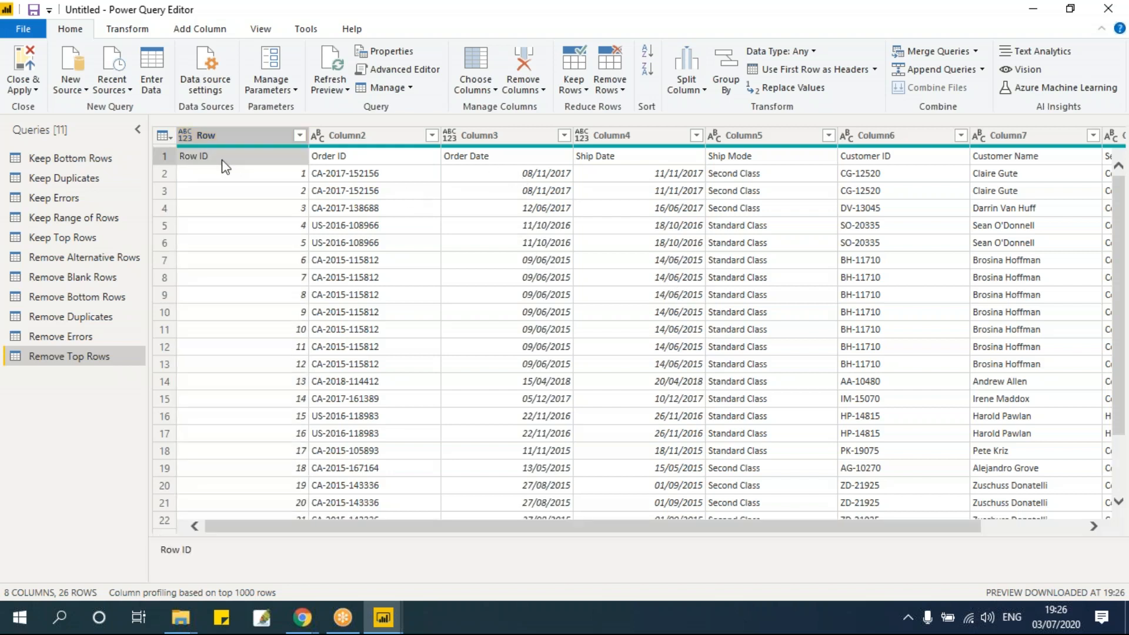
left_click(791, 71)
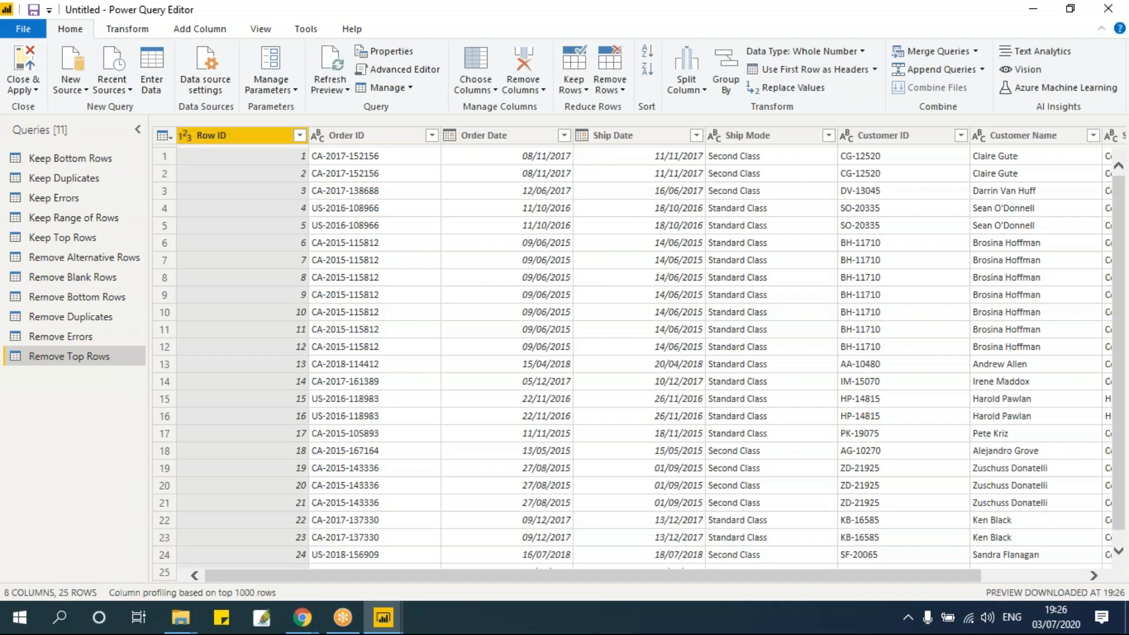
left_click(584, 289)
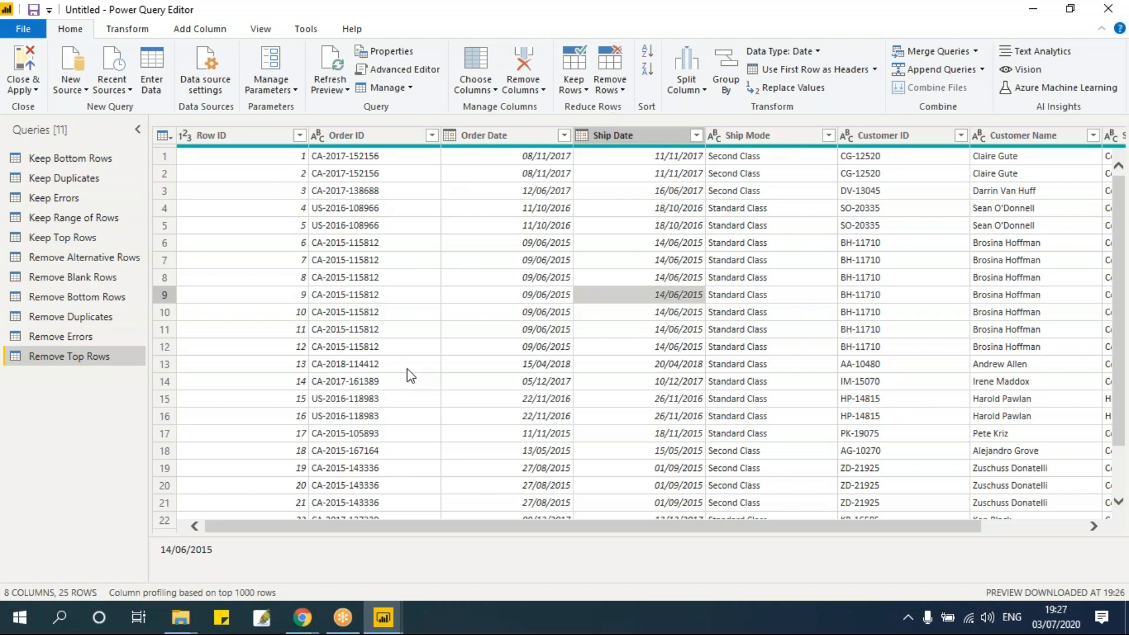
Open the Remove Bottom Rows query and remove its bottom 15 rows
left_click(609, 85)
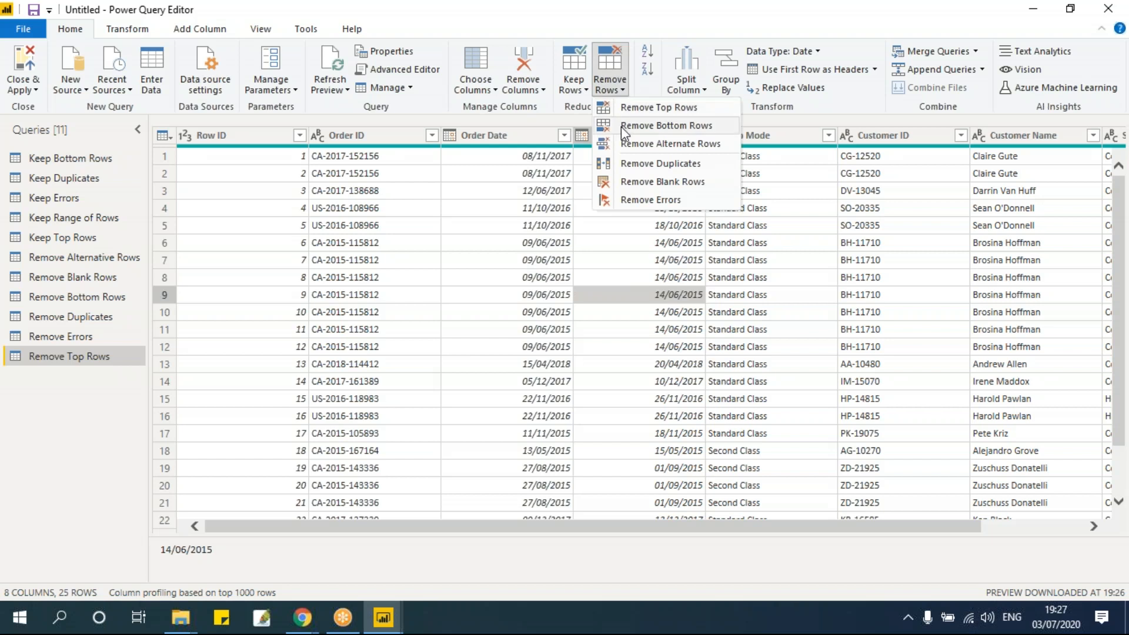
left_click(482, 288)
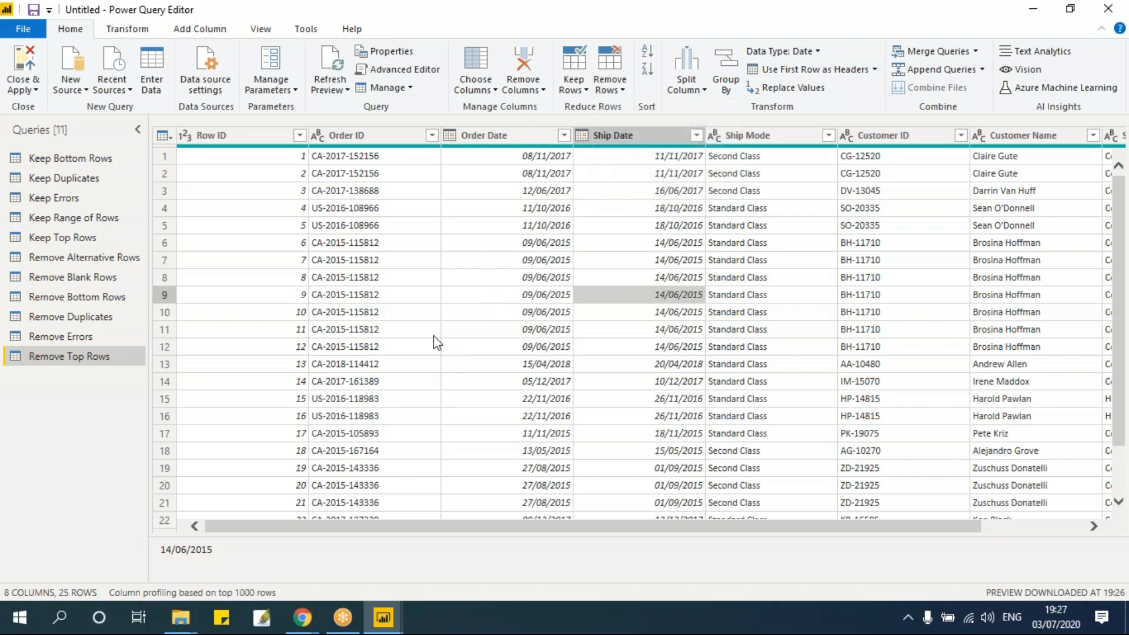
left_click(105, 297)
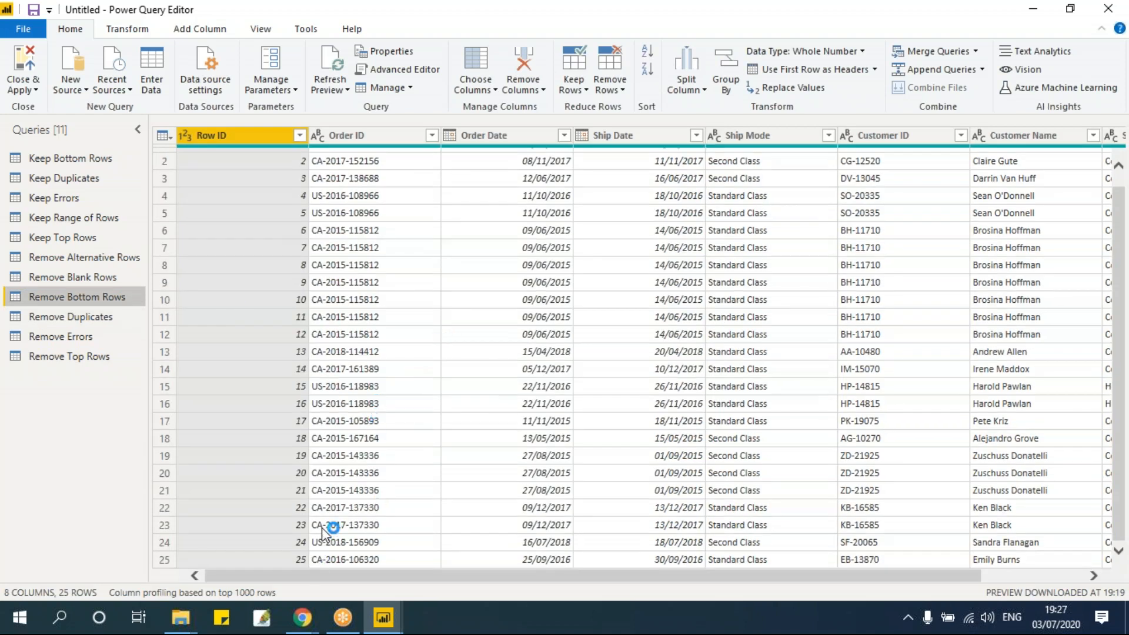
left_click(621, 88)
left_click(628, 131)
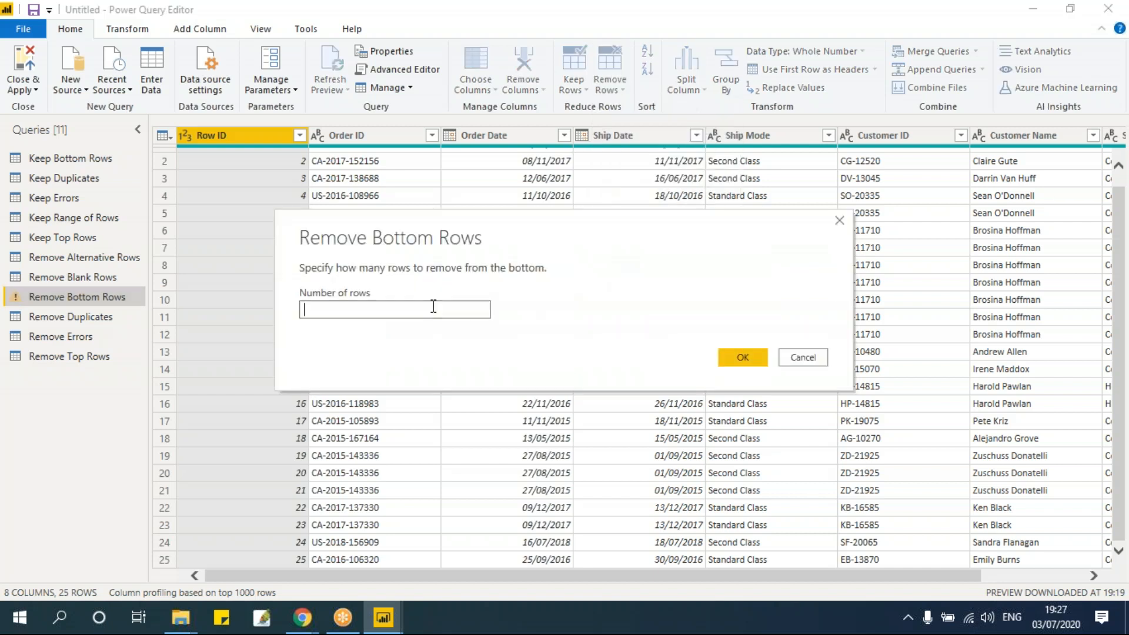
type("15")
left_click(739, 358)
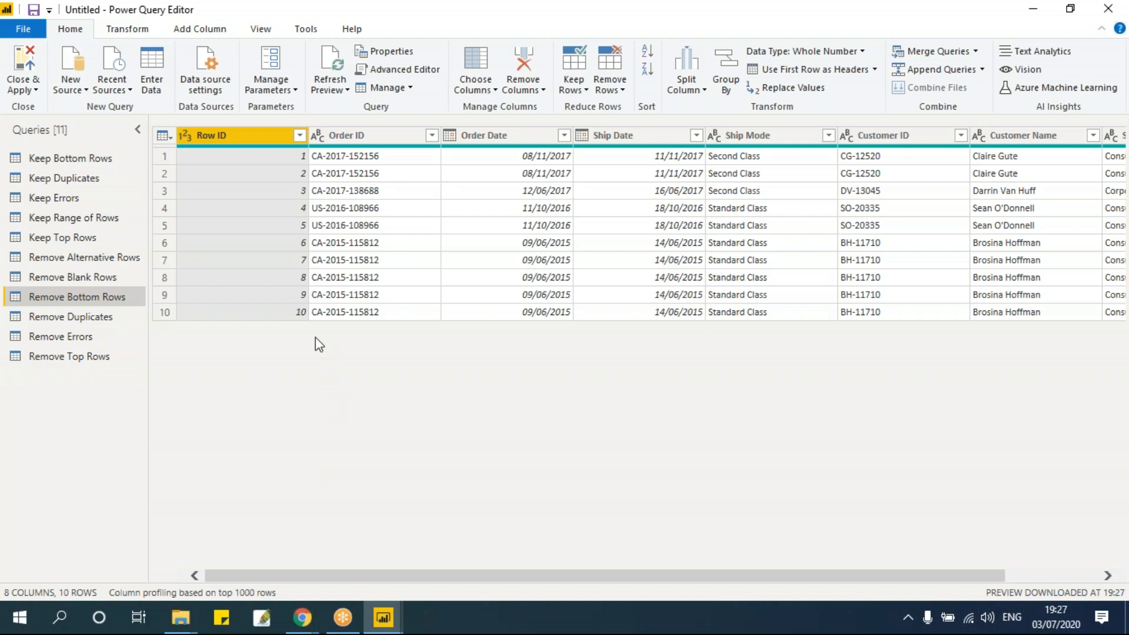
Open the Remove Alternative Rows query and examine the repeating pattern of values in its Index column
left_click(622, 85)
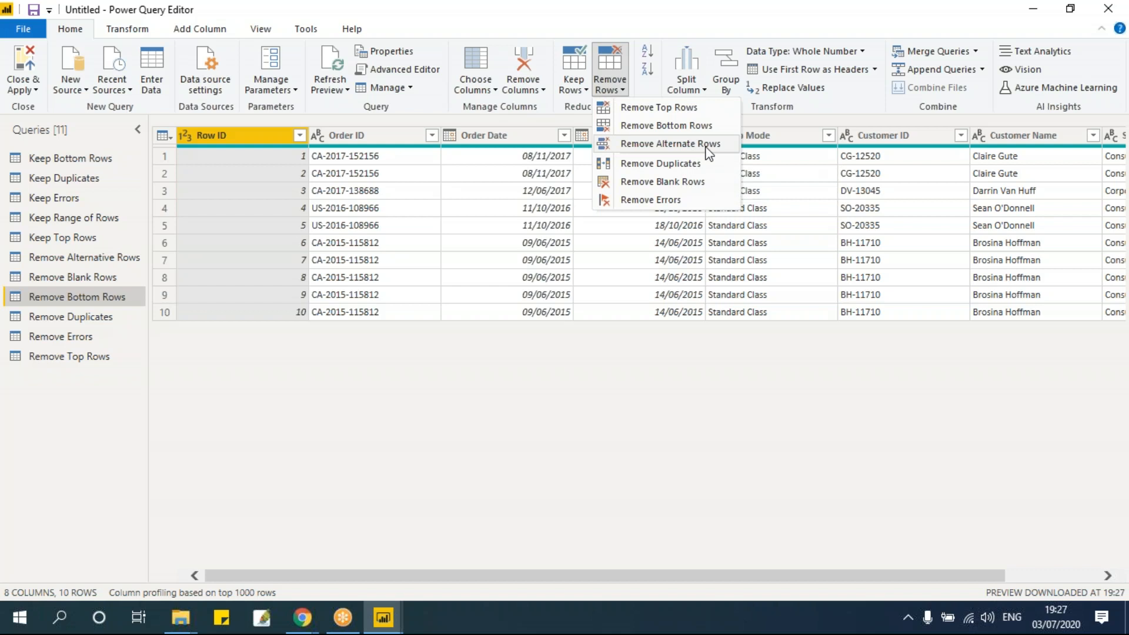
left_click(410, 202)
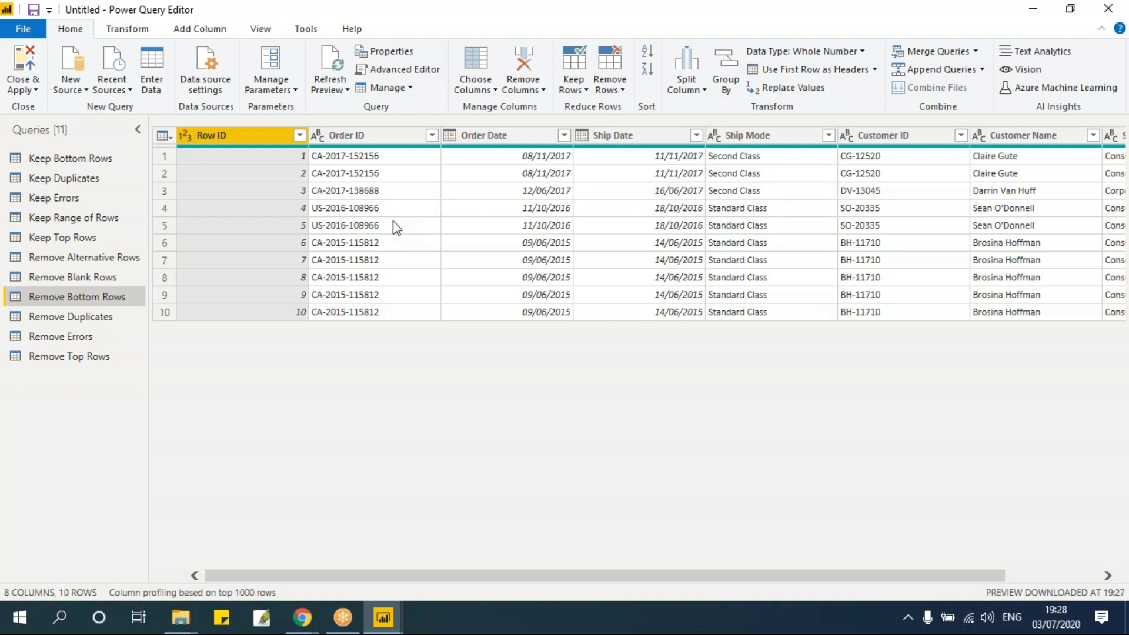
left_click(103, 253)
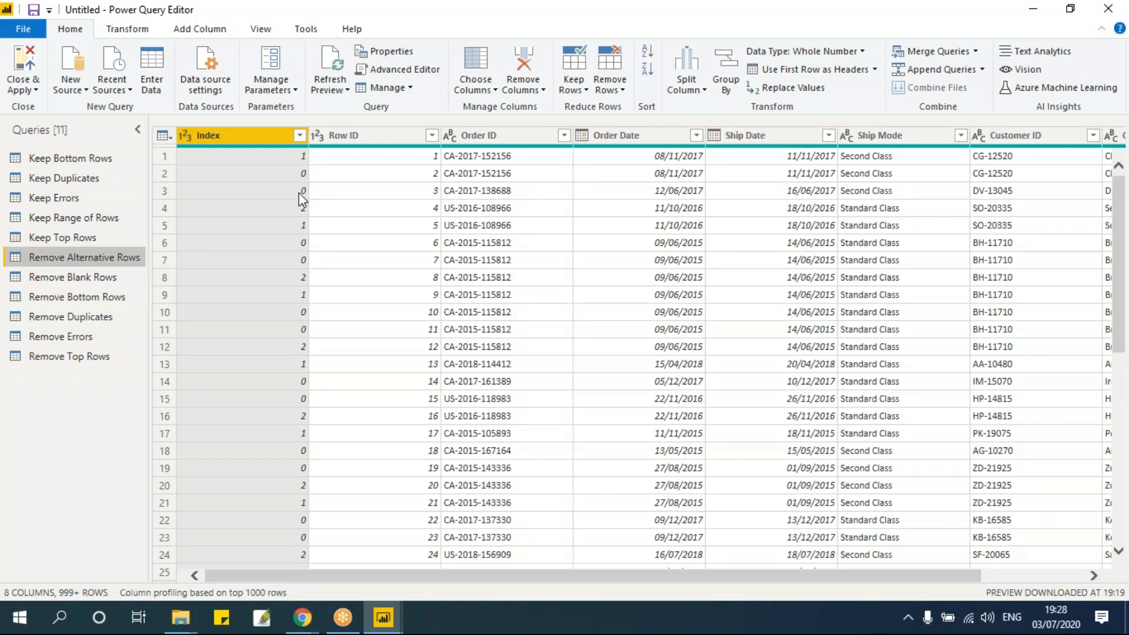
left_click(295, 208)
left_click(297, 228)
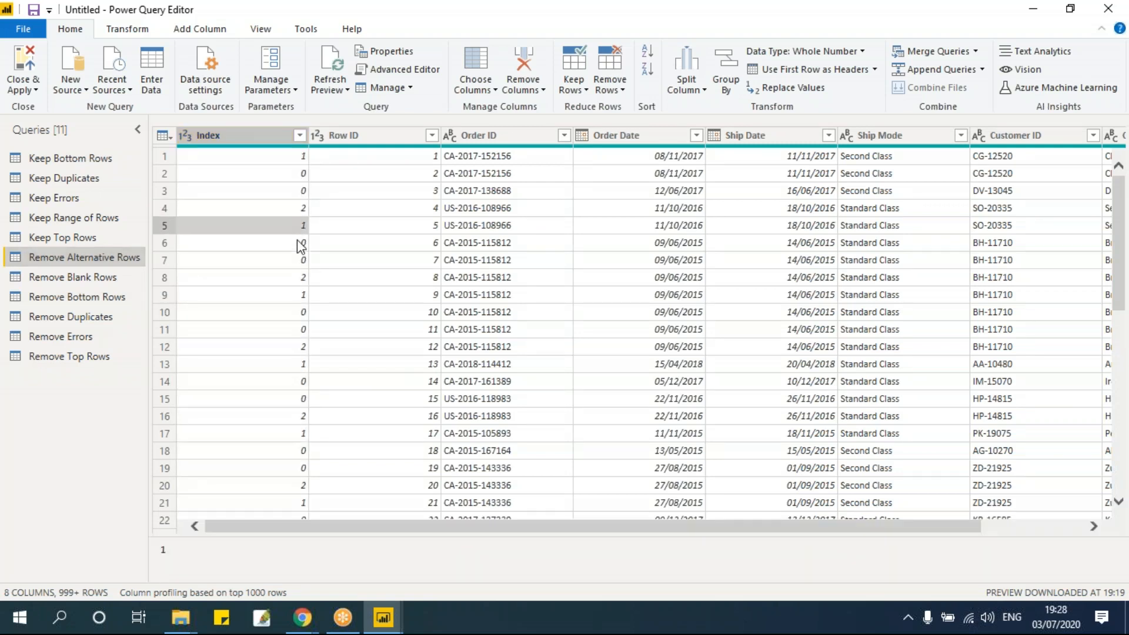
left_click(297, 242)
left_click(292, 261)
left_click(294, 157)
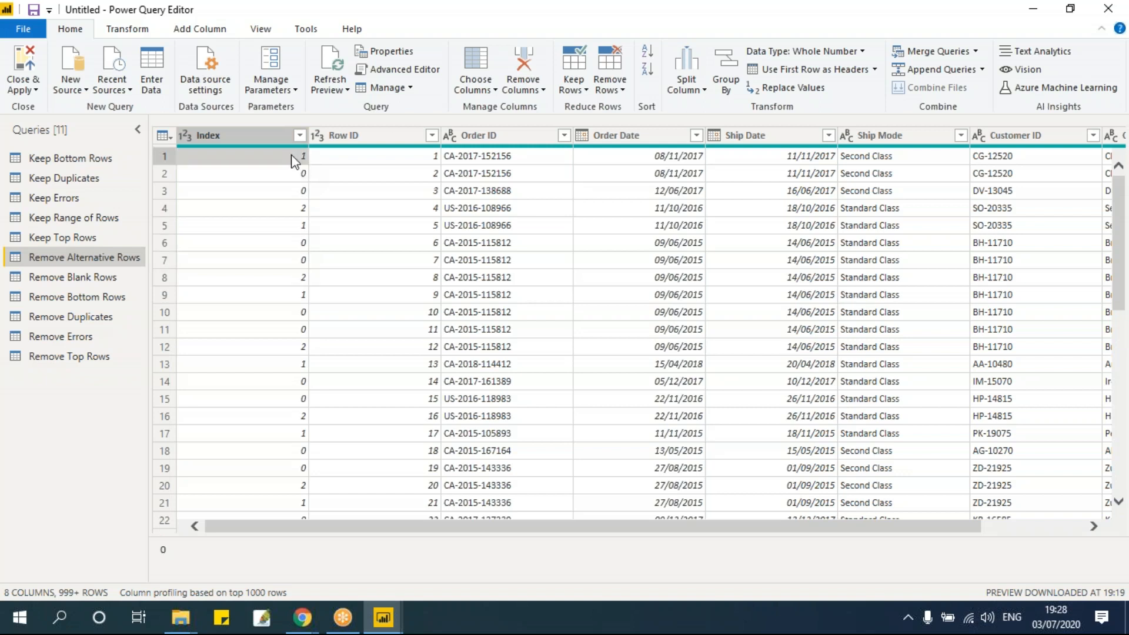
left_click(293, 177)
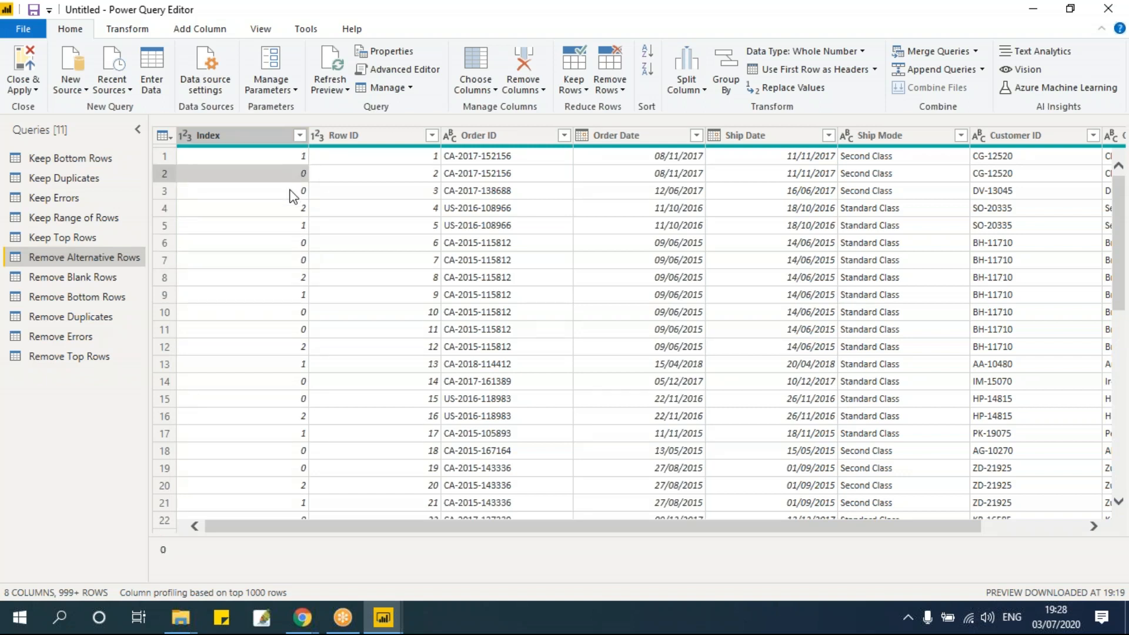
left_click(284, 193)
left_click(276, 208)
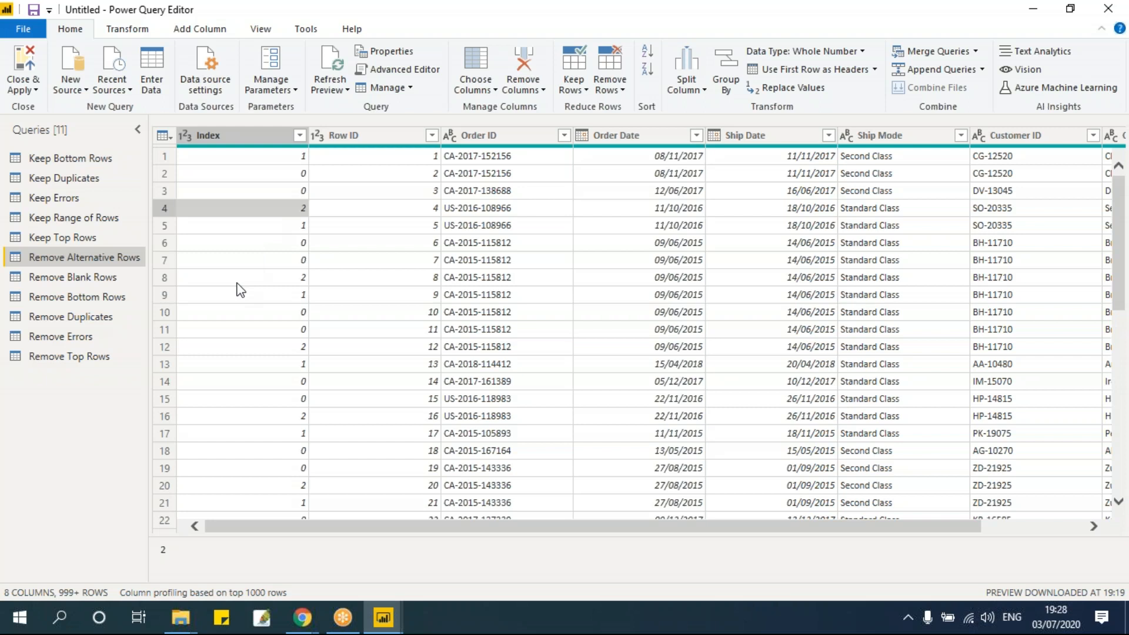
Remove alternate rows from the Remove Alternative Rows query, starting at row 2, removing 2 rows and keeping 2
left_click(610, 85)
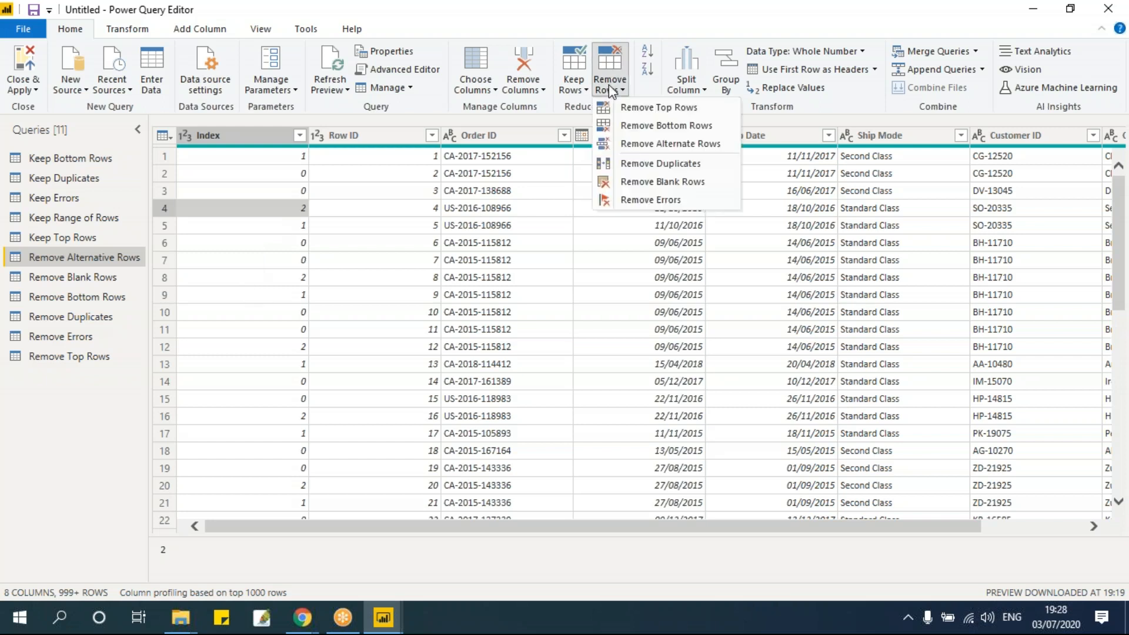
left_click(639, 145)
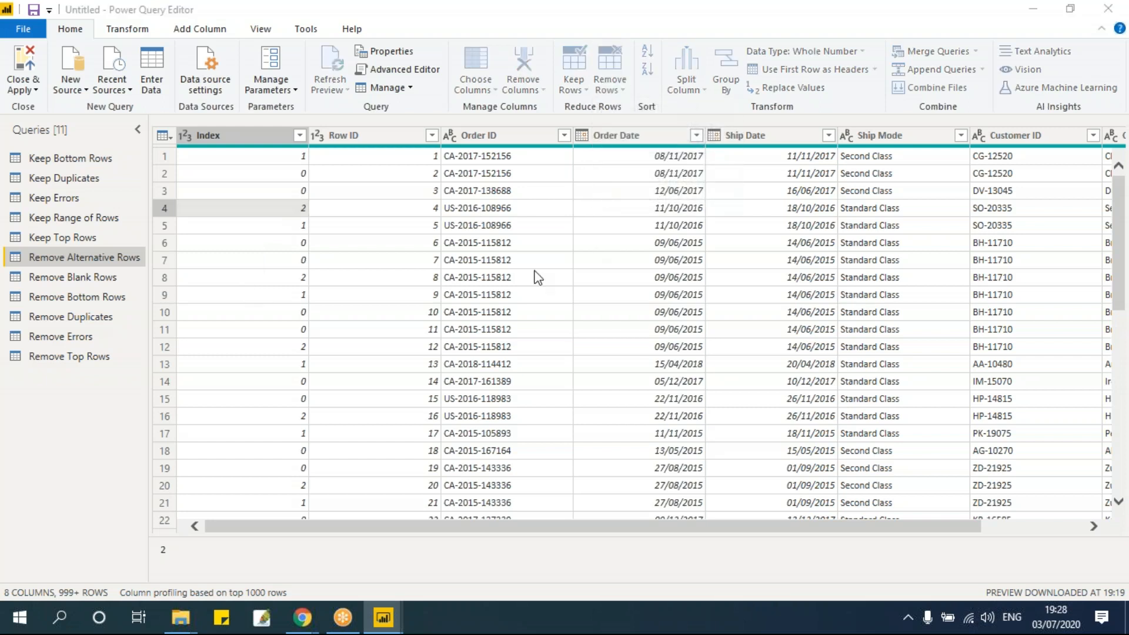
left_click_drag(562, 186, 679, 168)
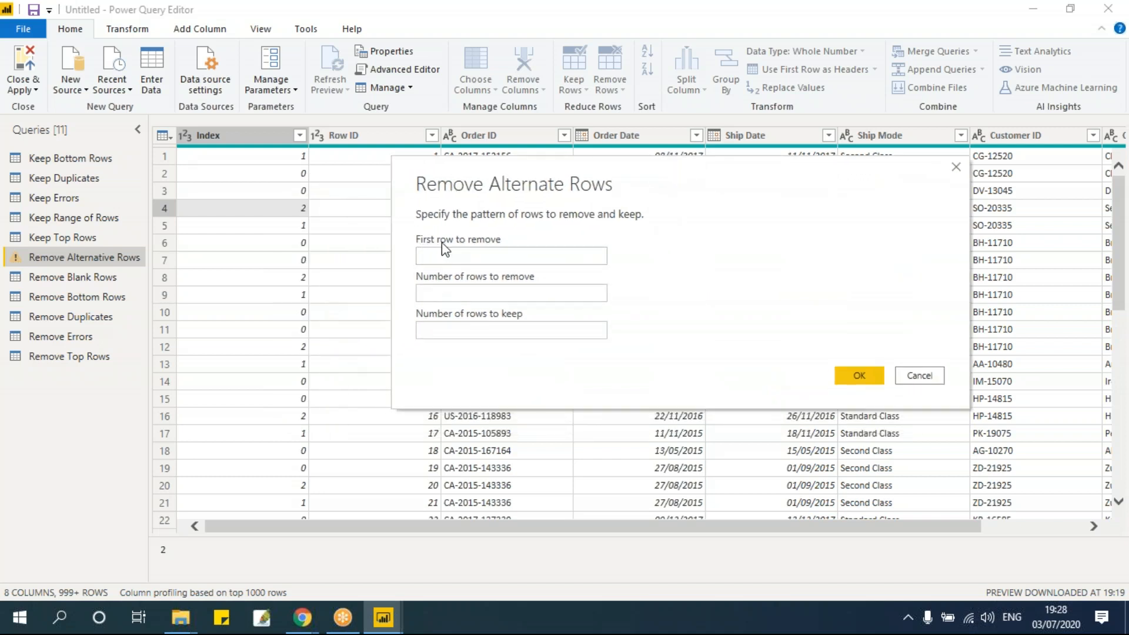
left_click(466, 256)
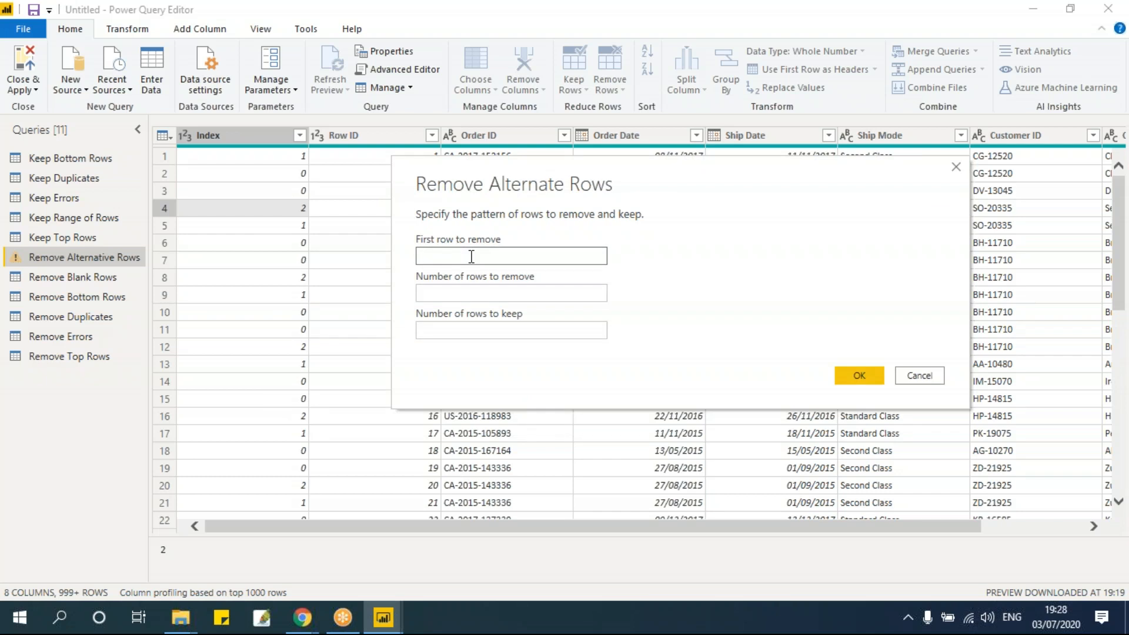
type("2")
left_click(448, 289)
type("2")
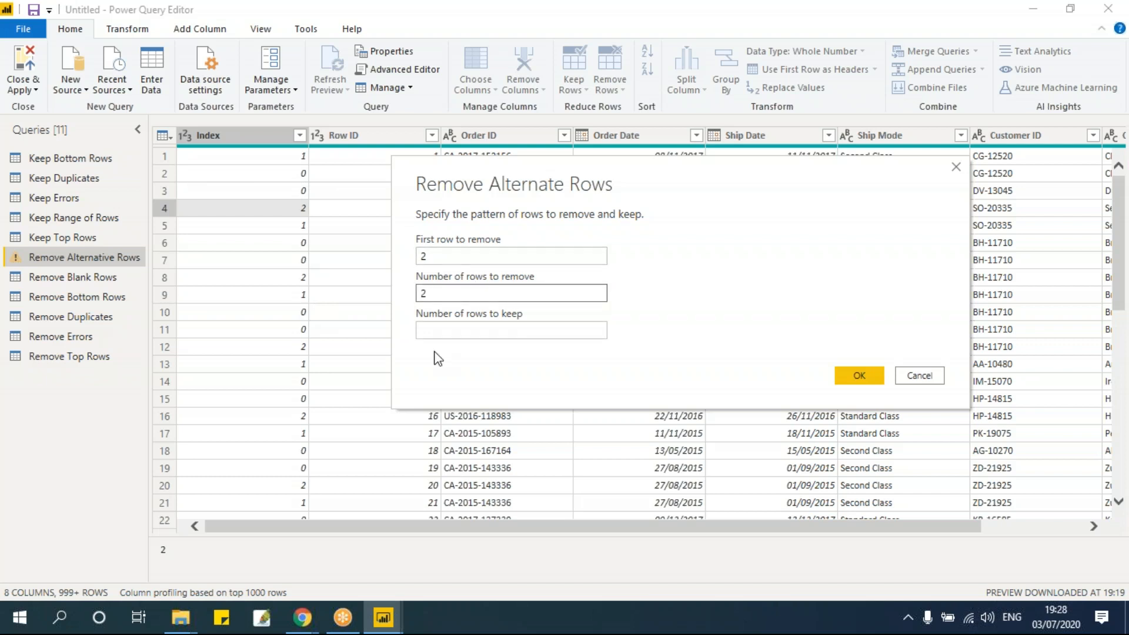
left_click(453, 331)
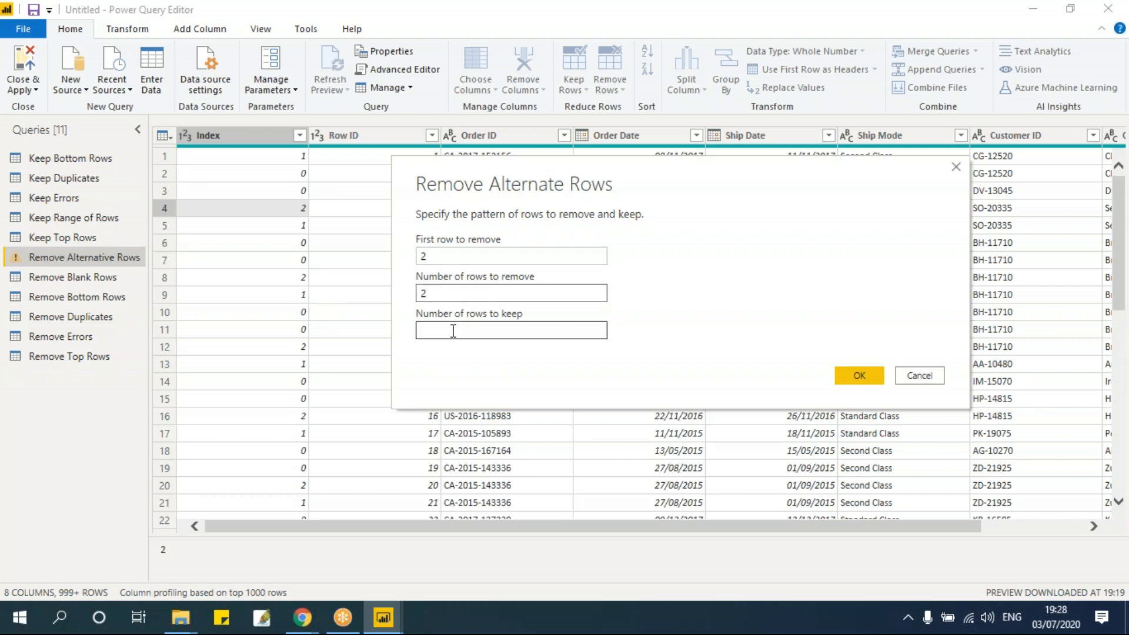
left_click(453, 331)
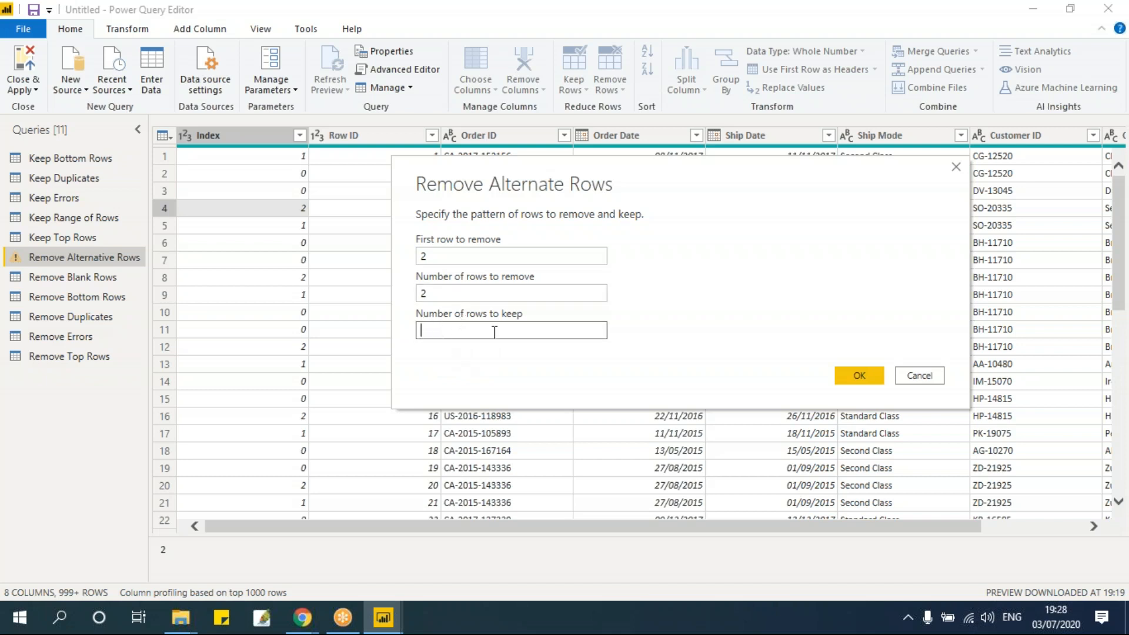
type("2")
left_click(432, 258)
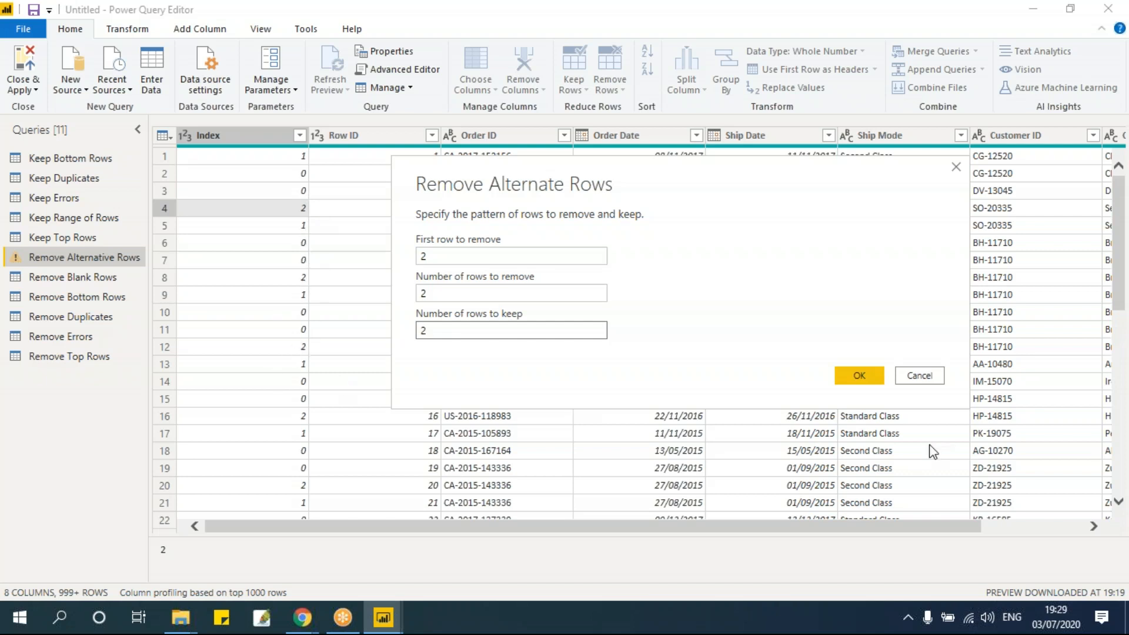
left_click(858, 377)
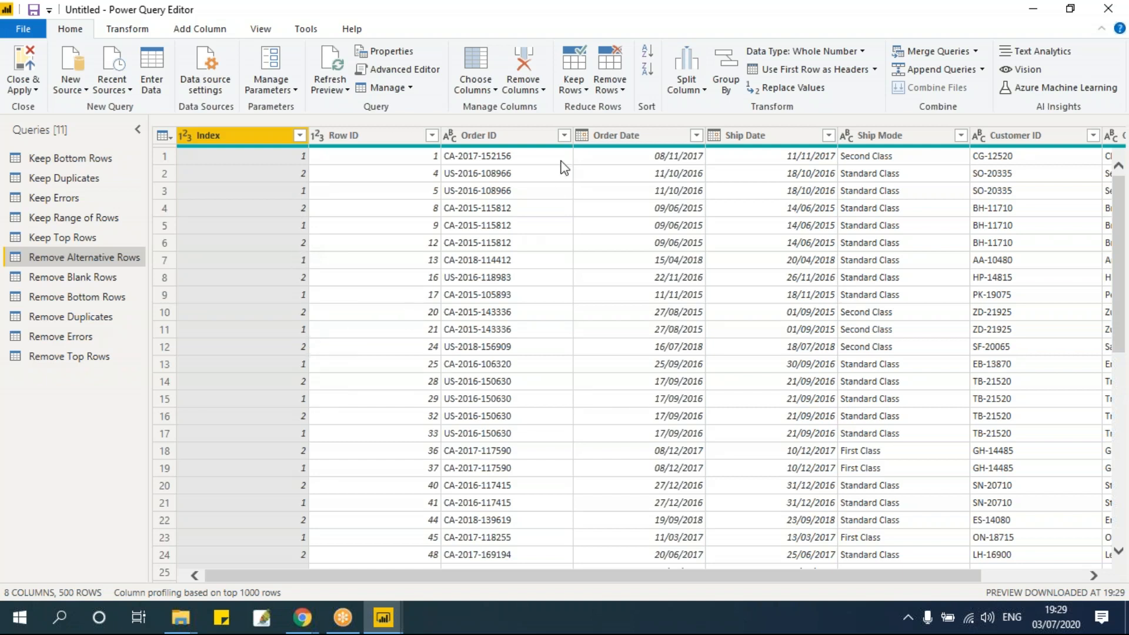
left_click(622, 90)
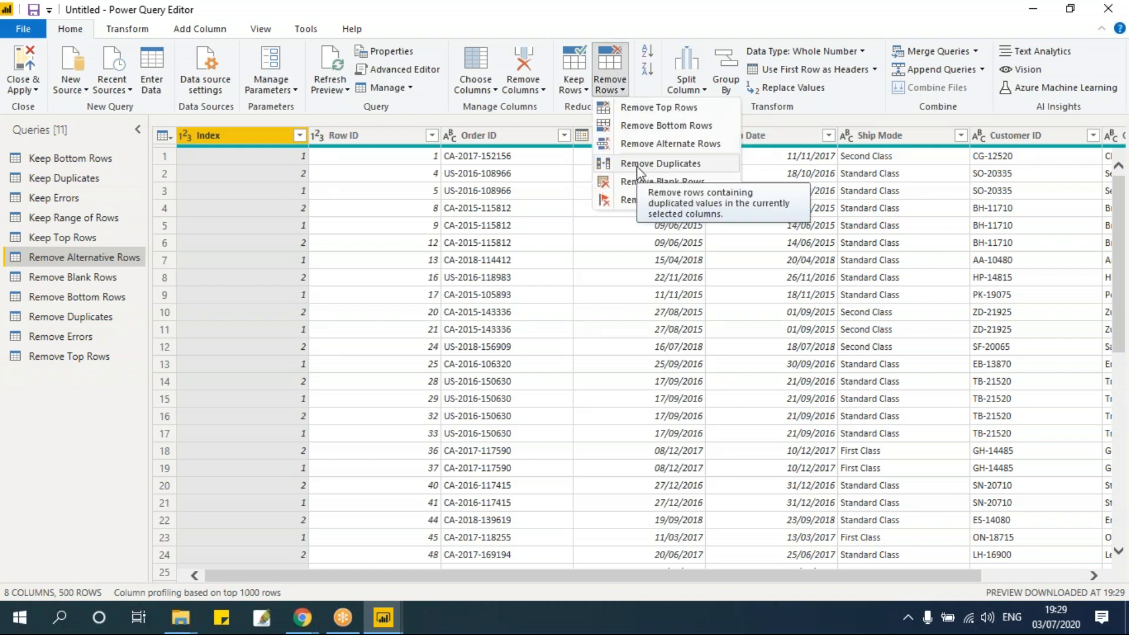
left_click(573, 85)
left_click(615, 88)
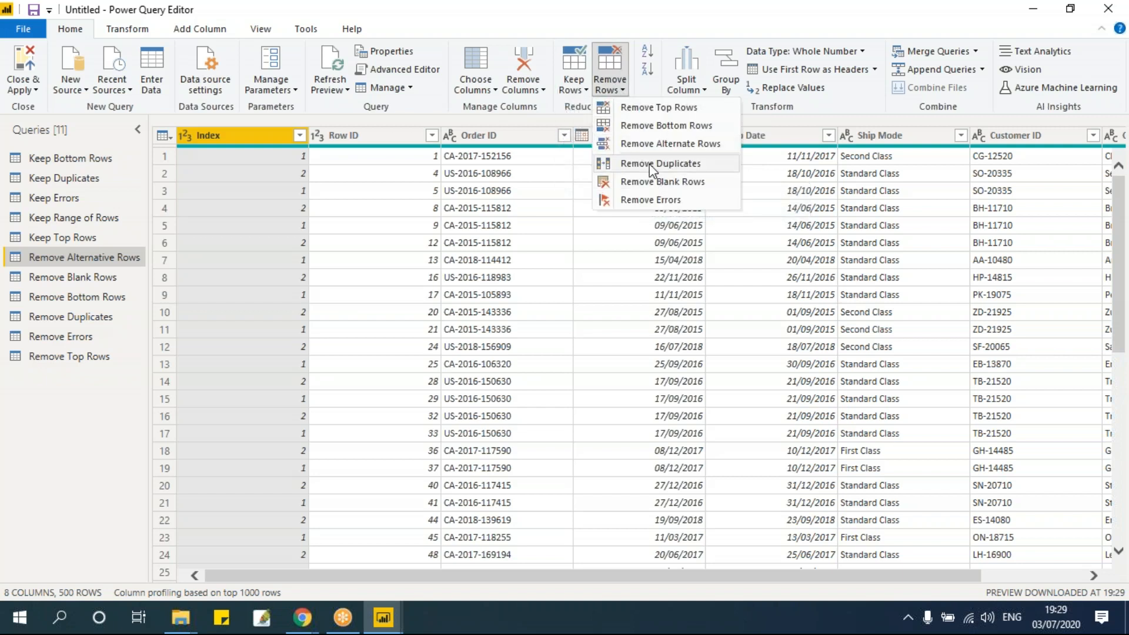
left_click(451, 260)
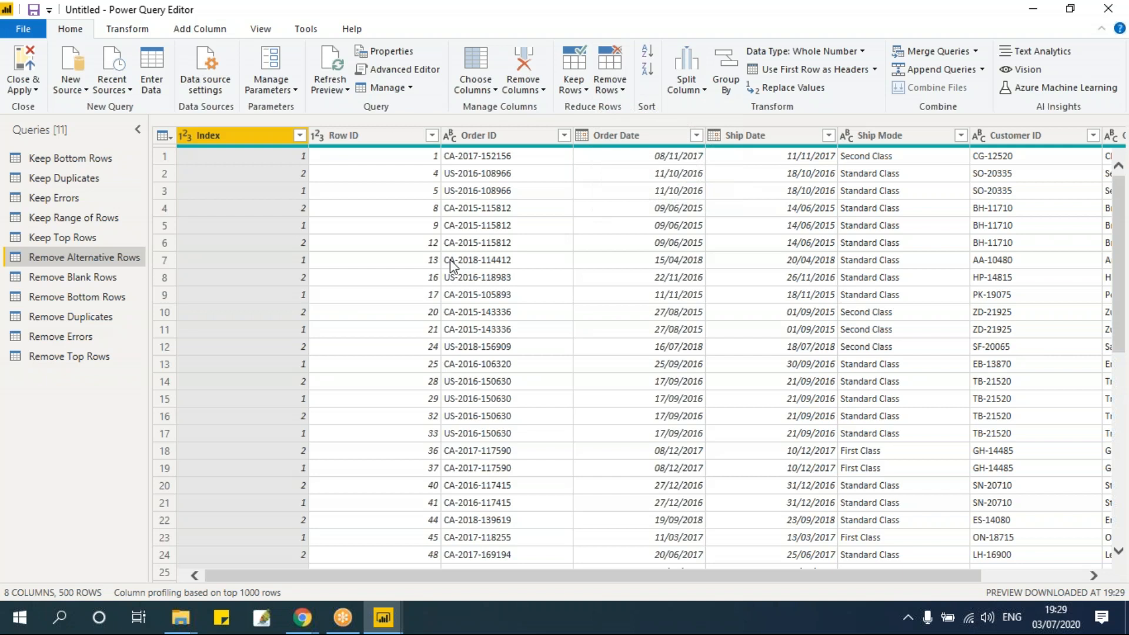
Open the Remove Duplicates query and promote its first row to column headers
left_click(44, 316)
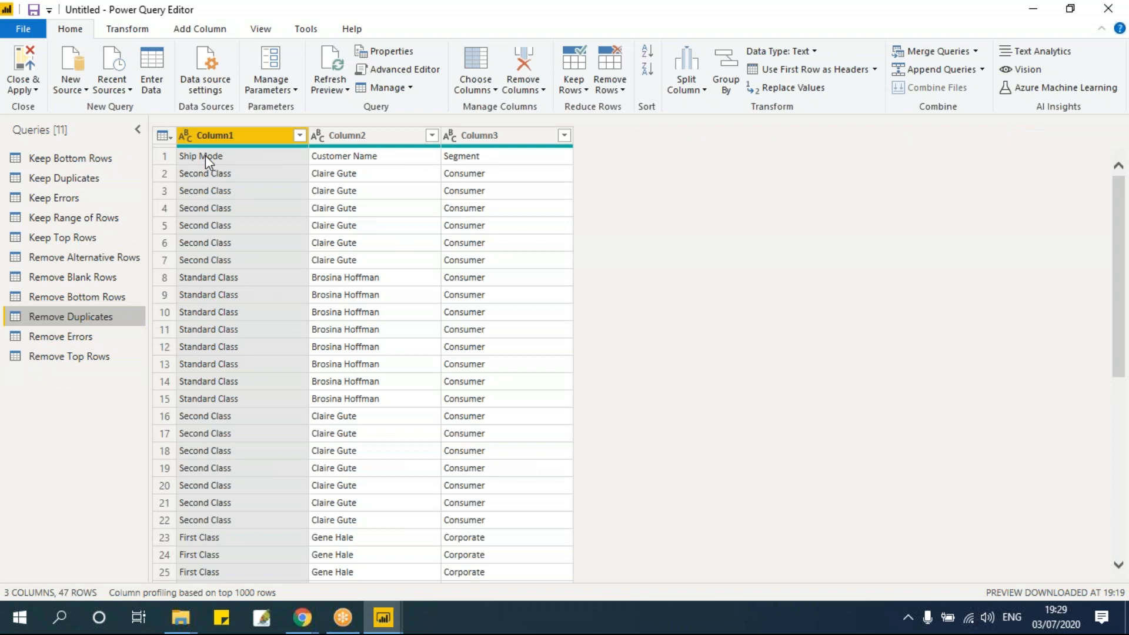
left_click(811, 69)
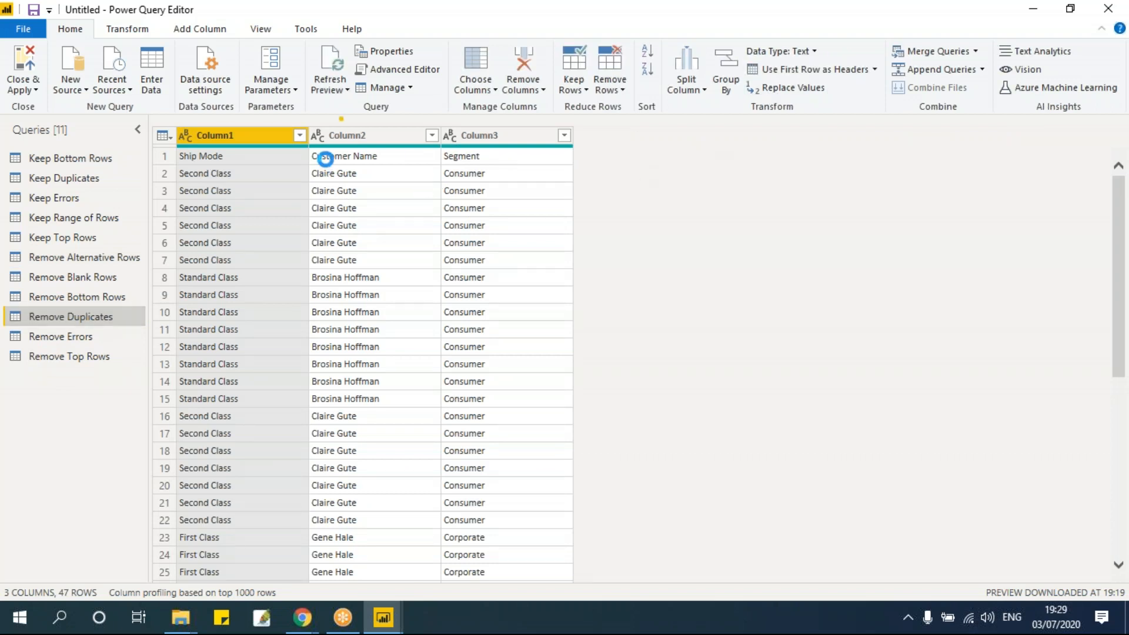
left_click(253, 175)
left_click(345, 177)
left_click(486, 177)
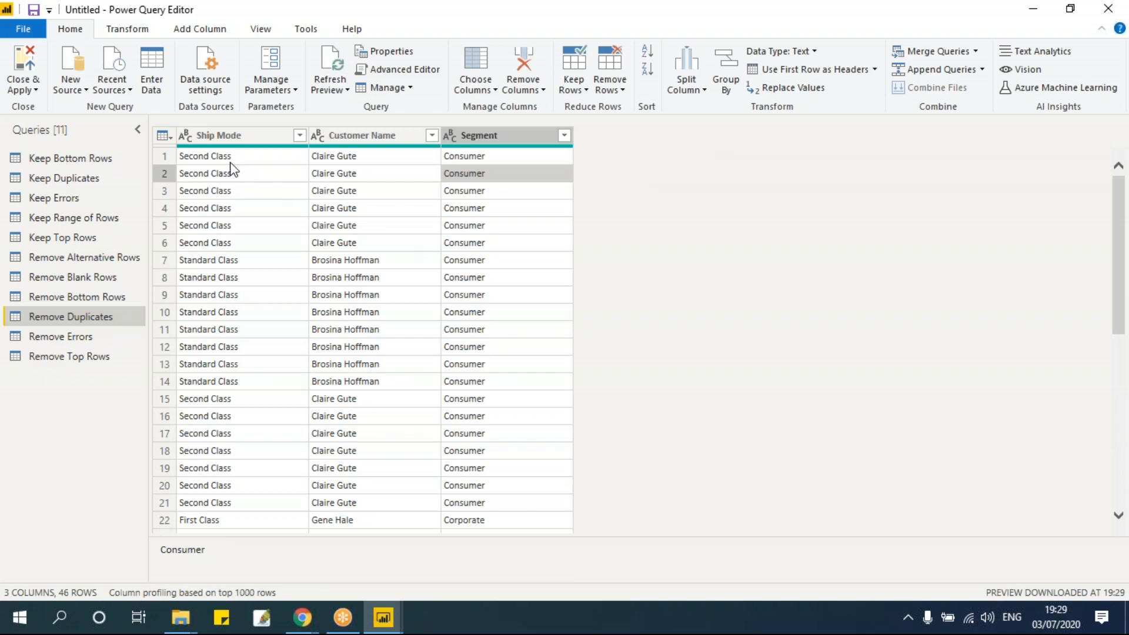
Remove duplicate rows from the Remove Duplicates query based on the Customer Name column
left_click(396, 191)
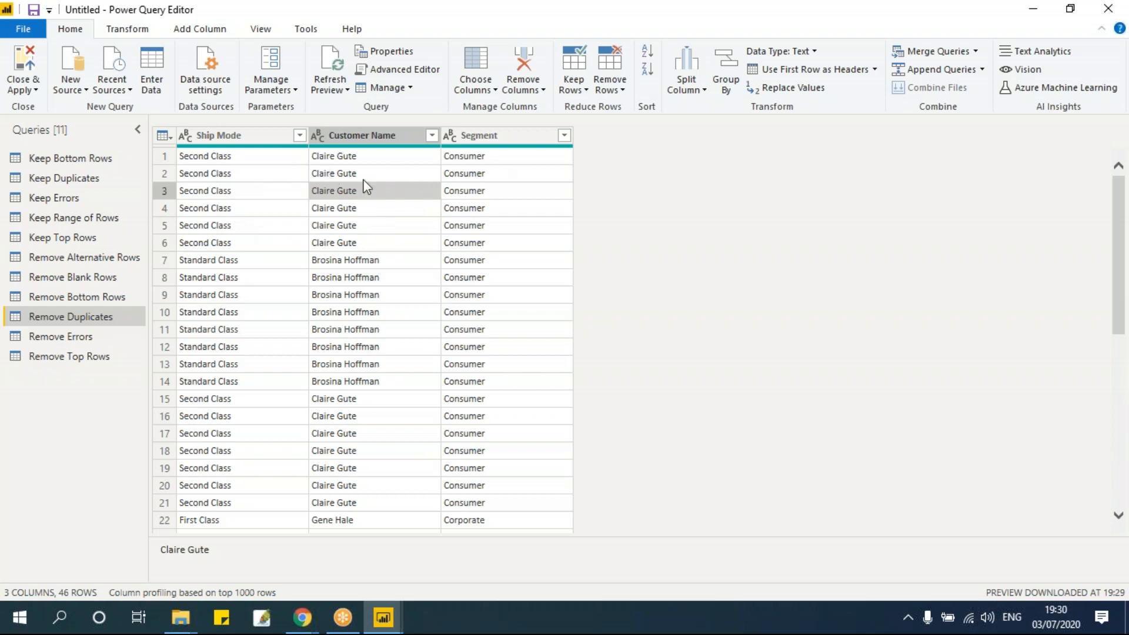
left_click(371, 242)
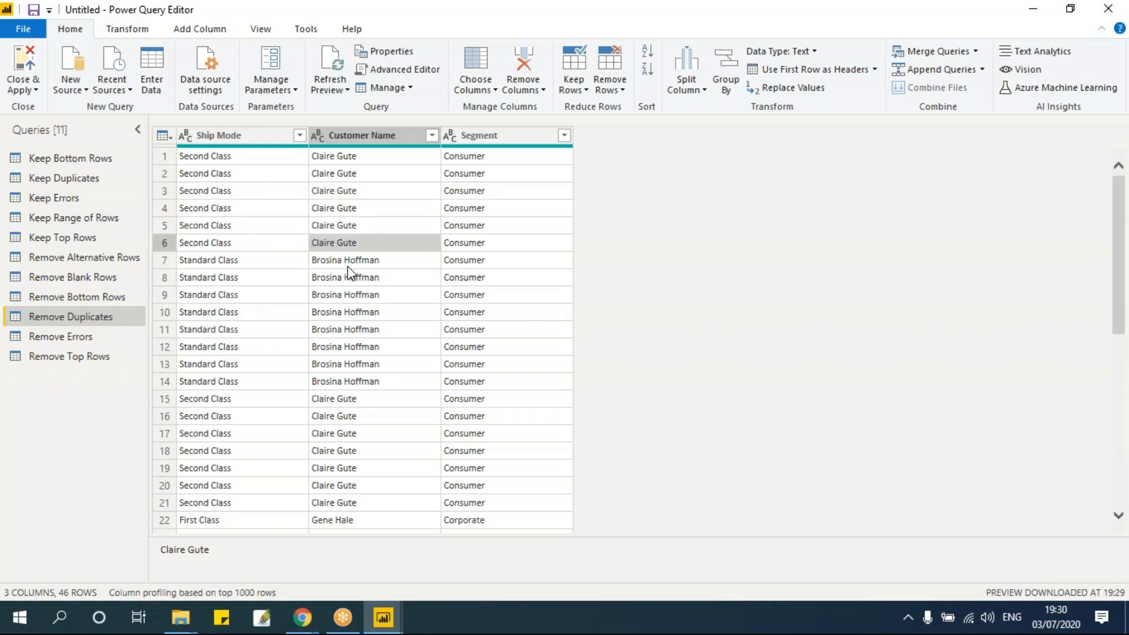
left_click(619, 91)
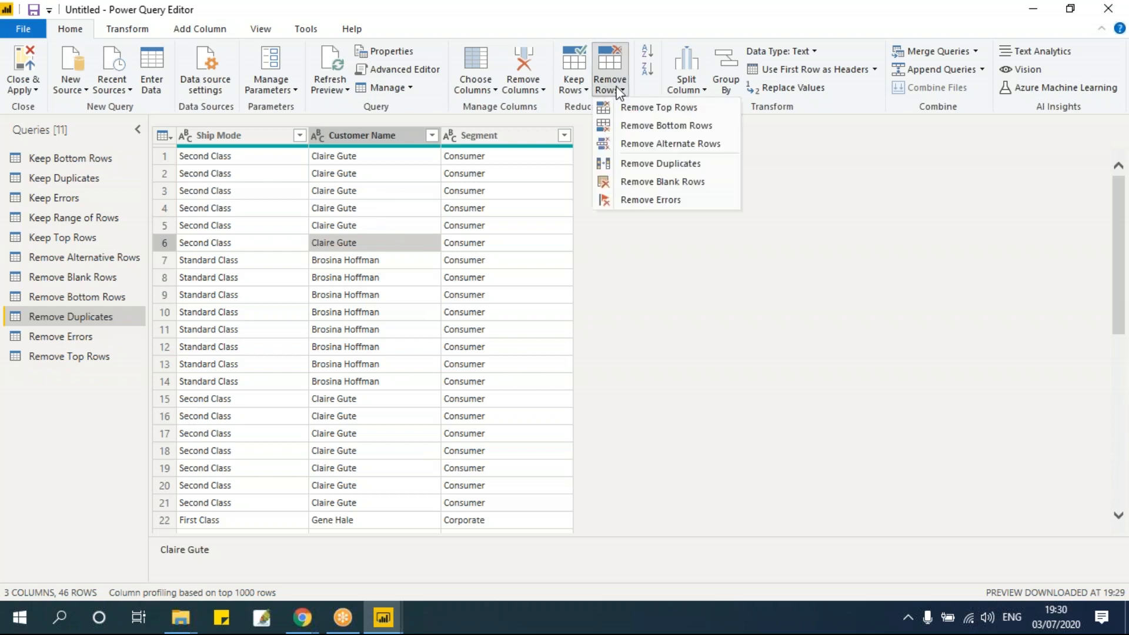
left_click(640, 164)
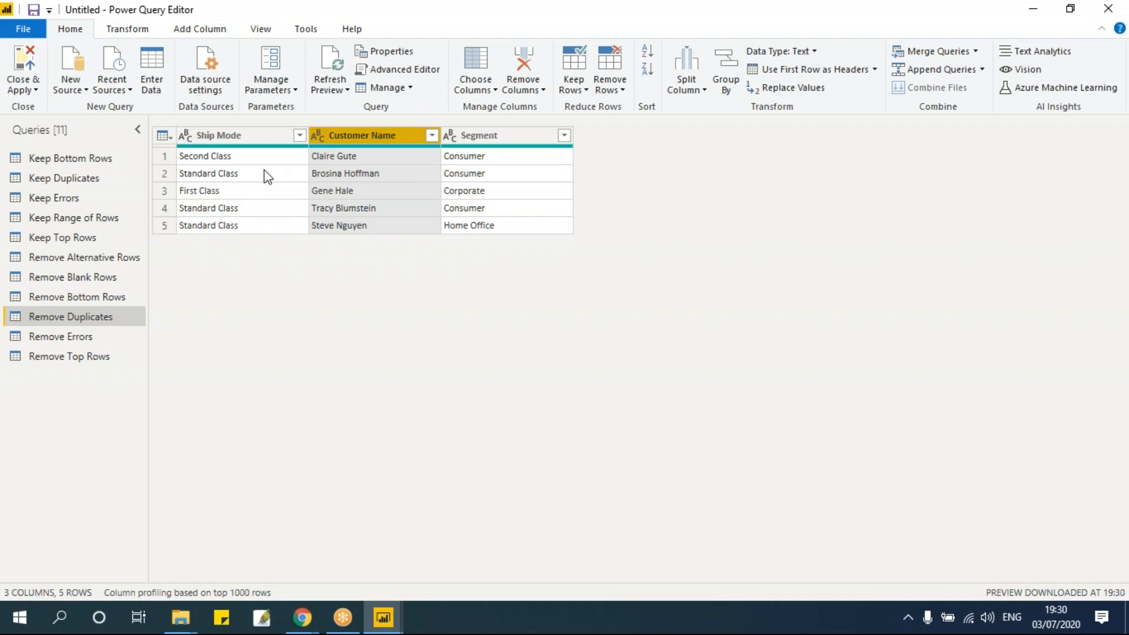
Open the Remove Blank Rows query, remove all its blank rows and check the remaining records
left_click(609, 91)
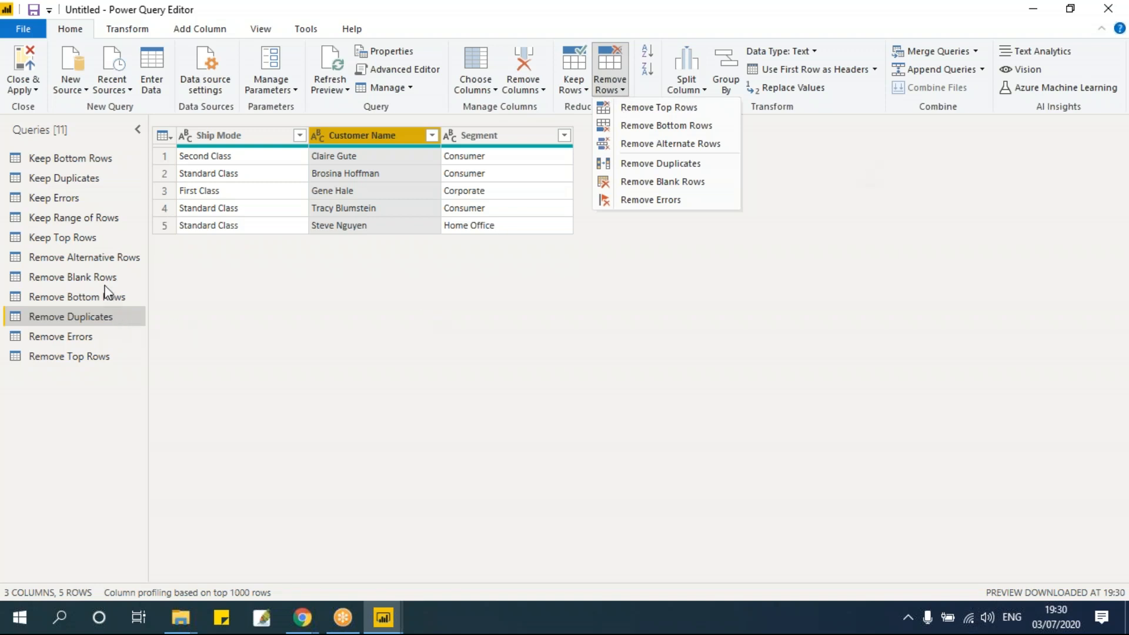
left_click(82, 283)
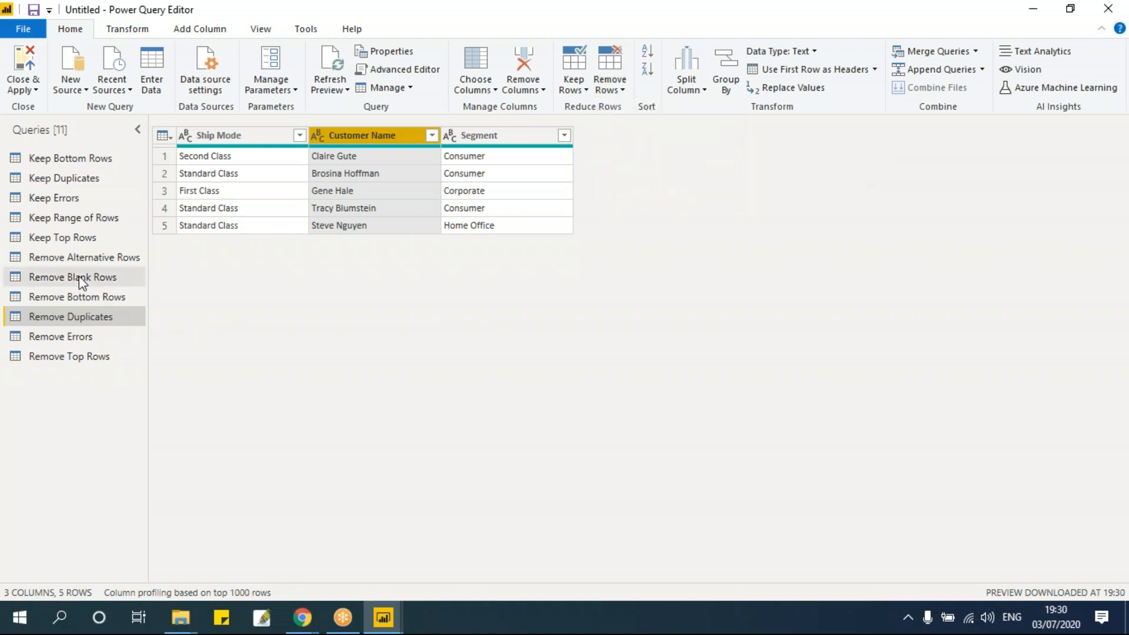
left_click(83, 277)
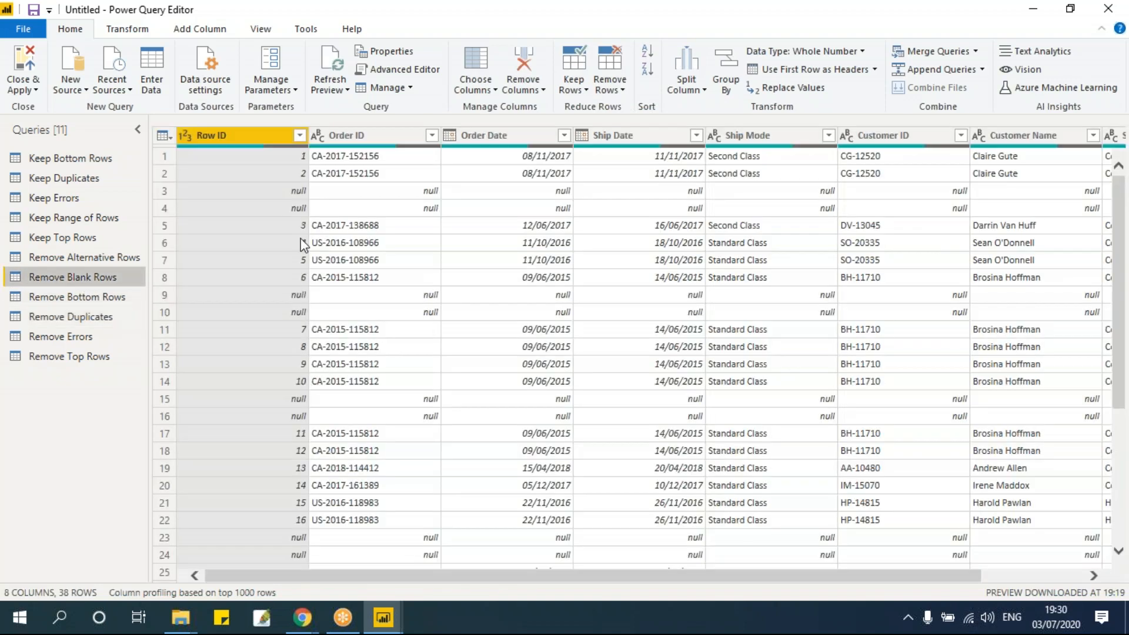
scroll(329, 465, "down", 5)
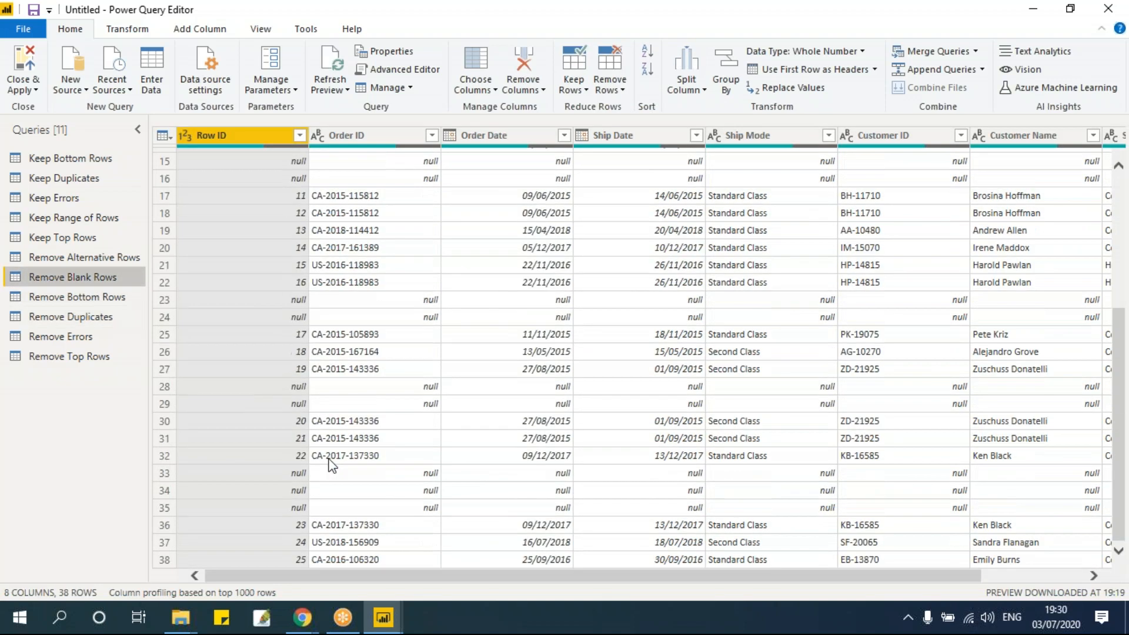
scroll(331, 464, "up", 5)
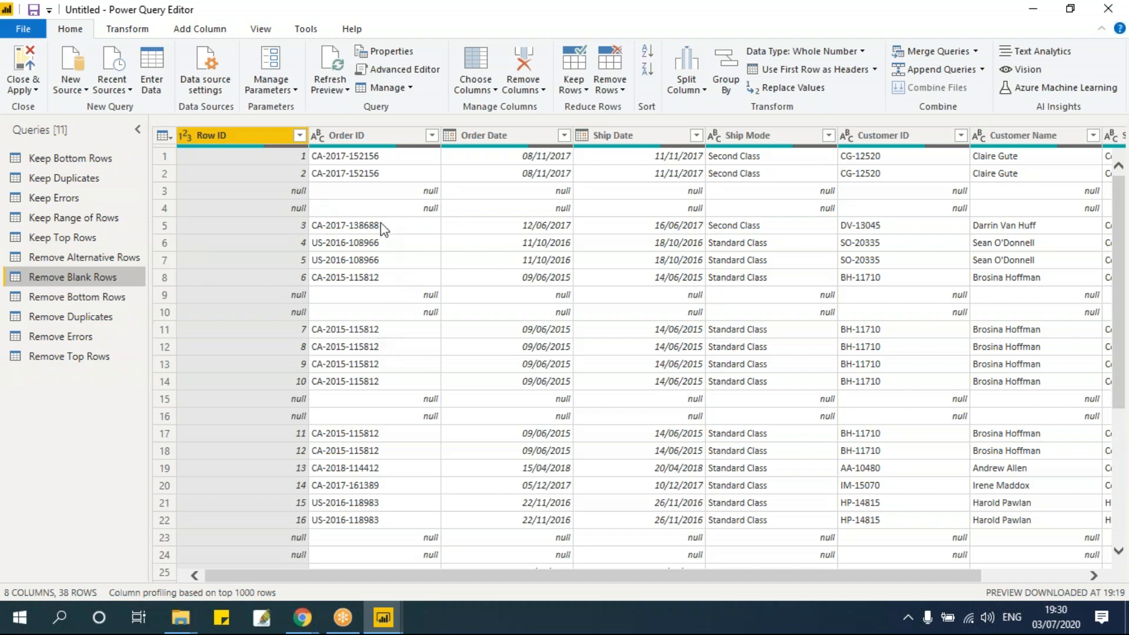
left_click(456, 209)
left_click(615, 90)
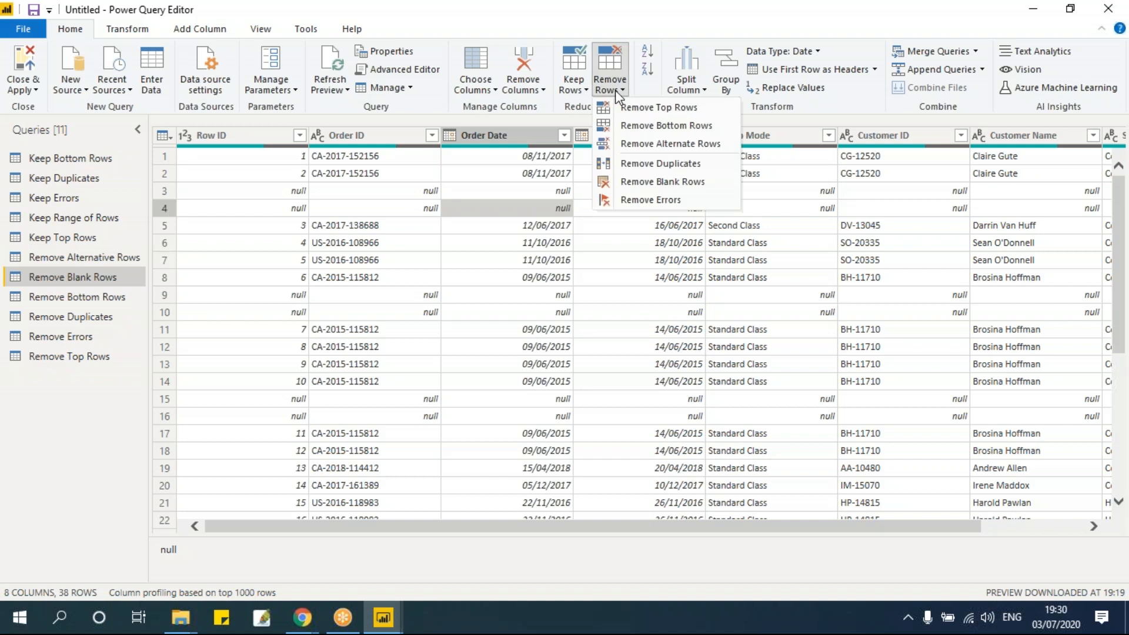
left_click(643, 182)
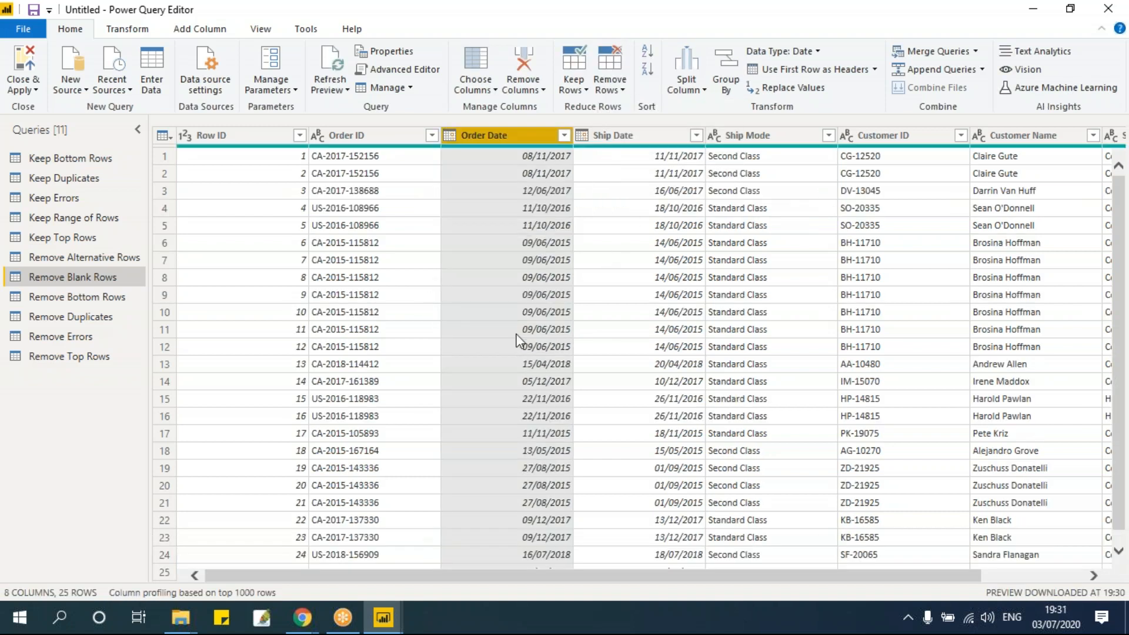
left_click(396, 314)
scroll(399, 324, "down", 1)
scroll(398, 325, "up", 1)
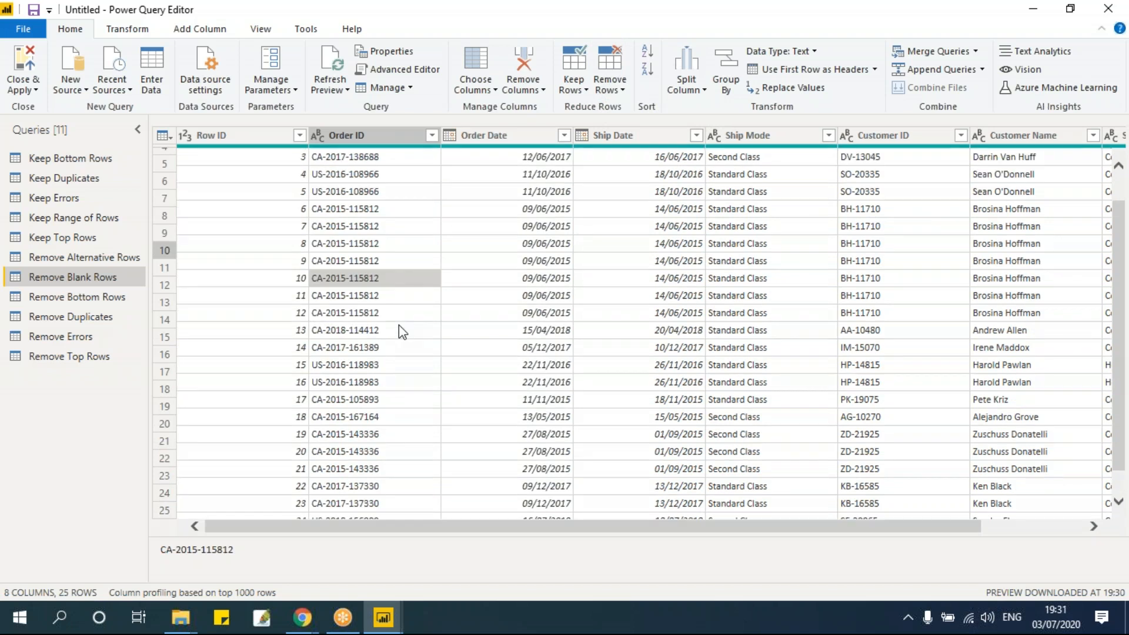
left_click(397, 248)
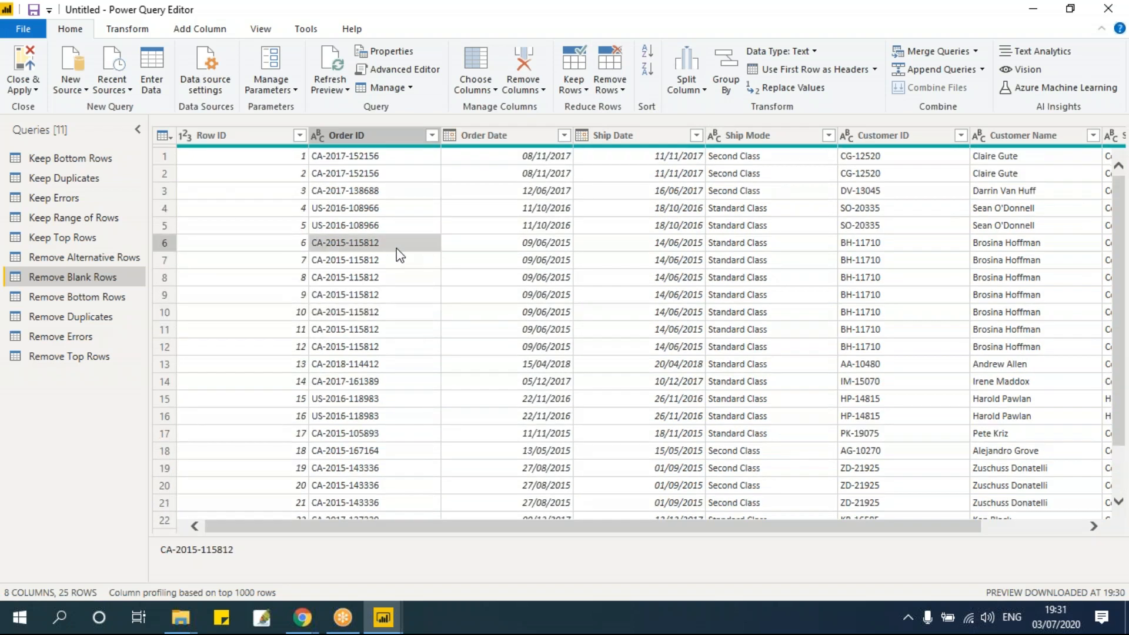
Open the Remove Errors query
left_click(603, 90)
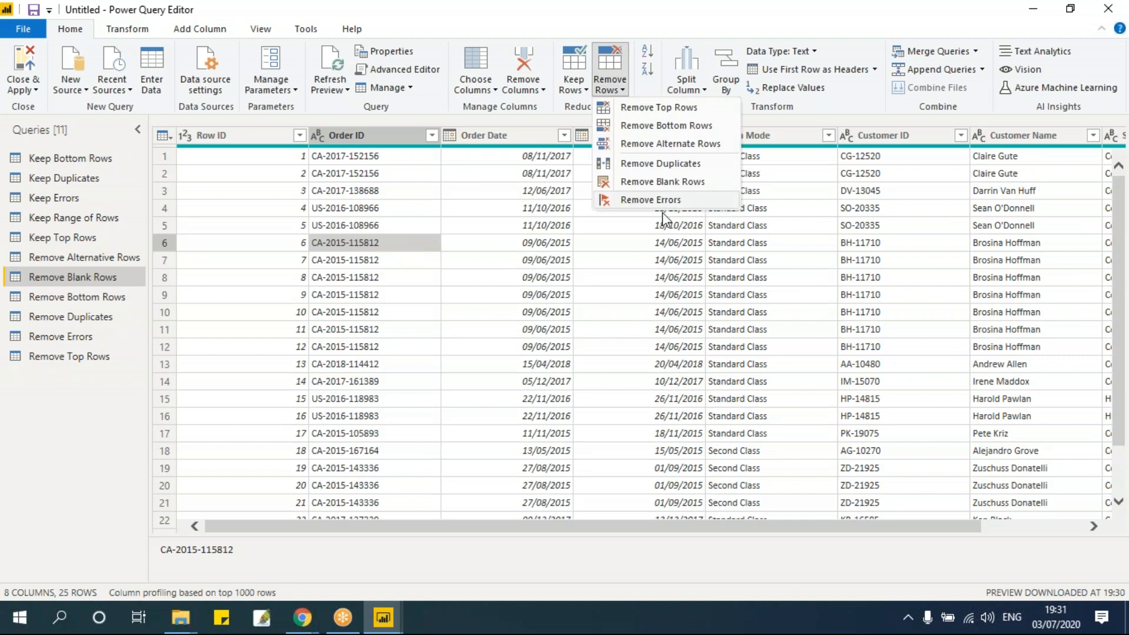
left_click(410, 260)
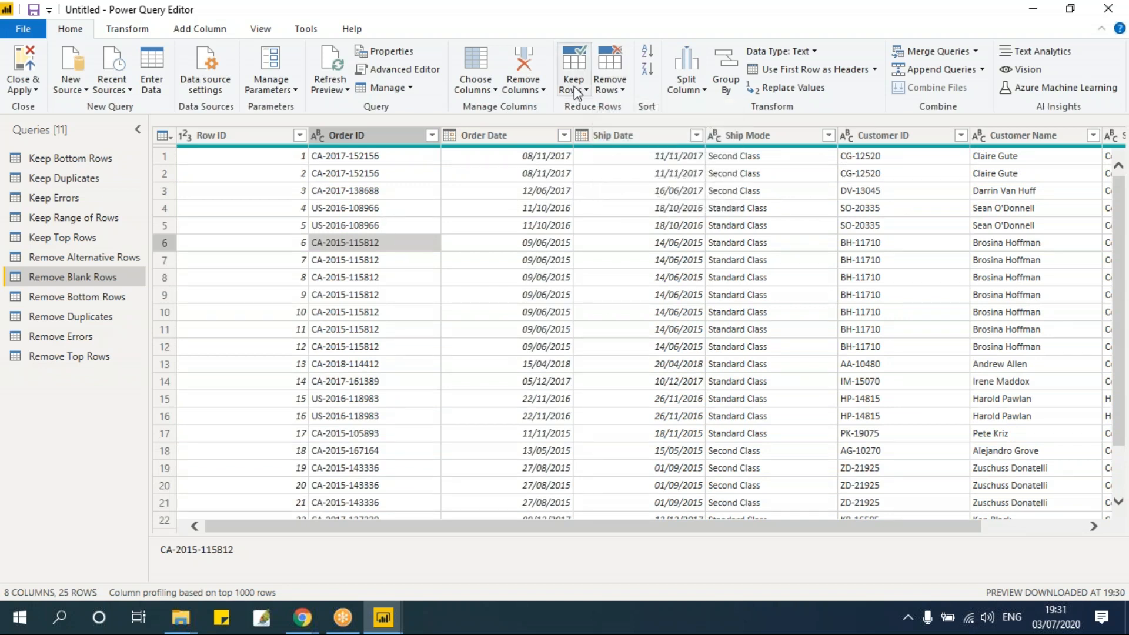
left_click(376, 208)
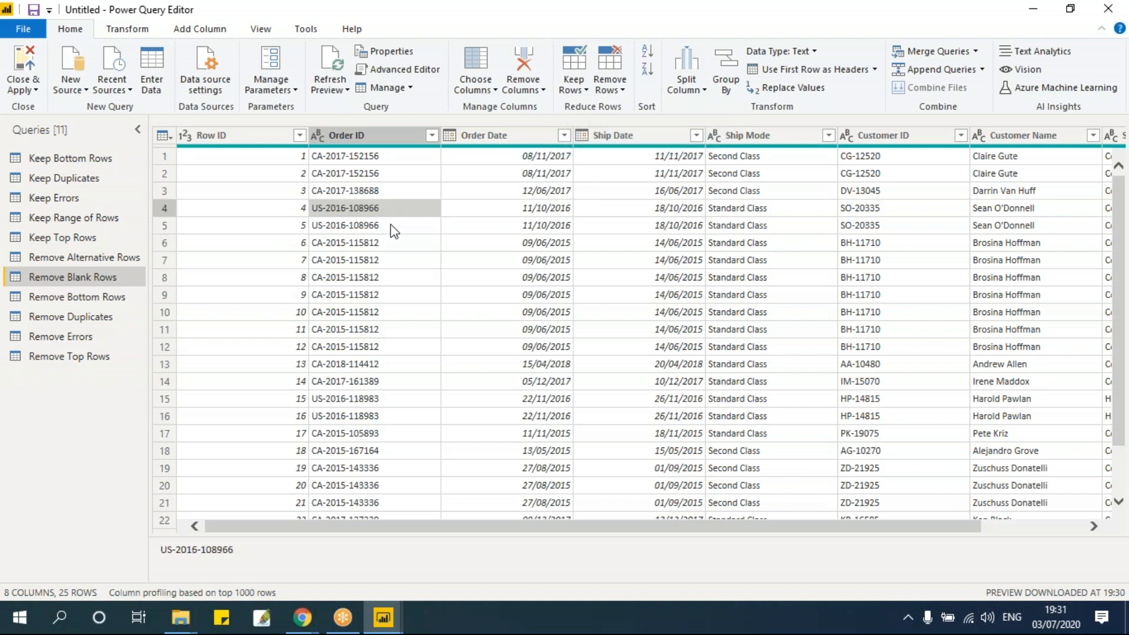
left_click(75, 337)
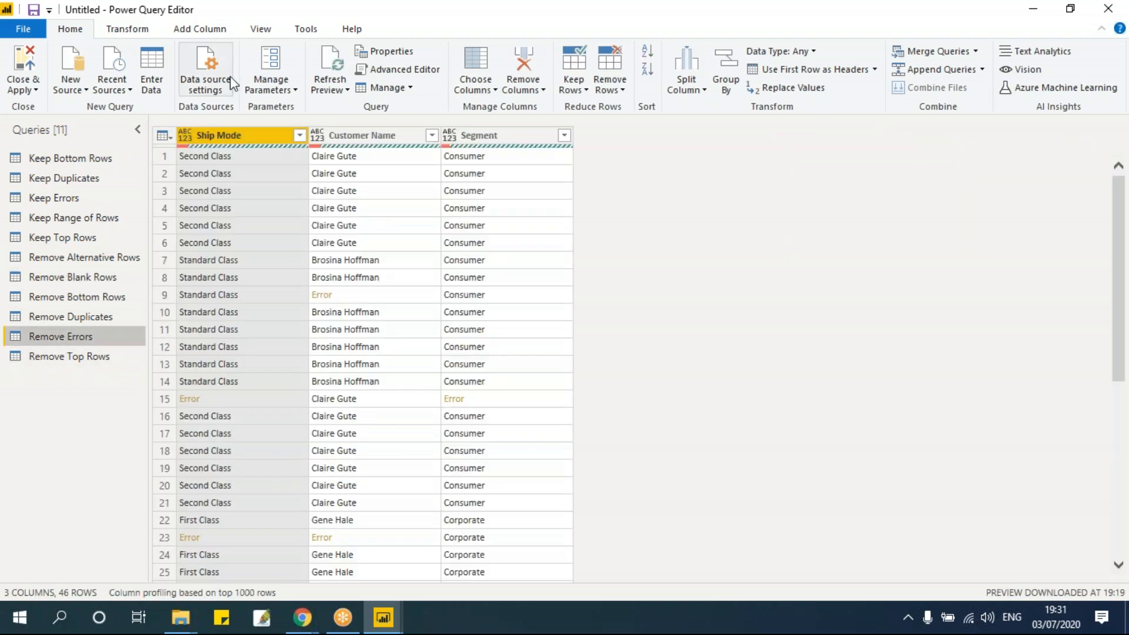
Show column quality and remove the rows with errors in the Customer Name column of the Remove Errors query
left_click(260, 29)
left_click(135, 88)
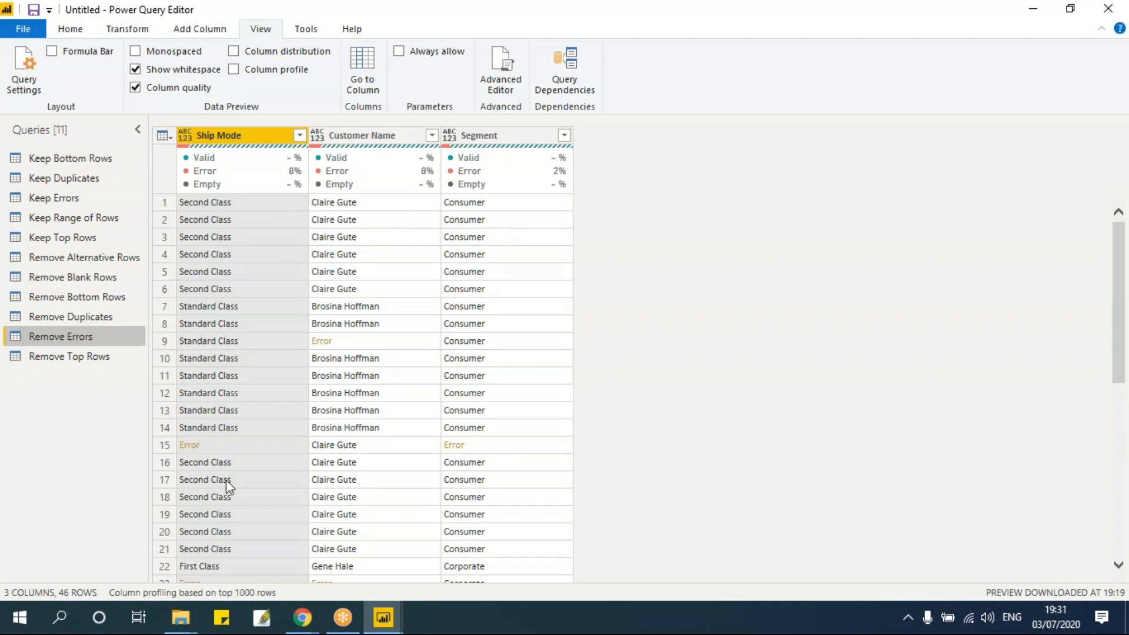
left_click(80, 29)
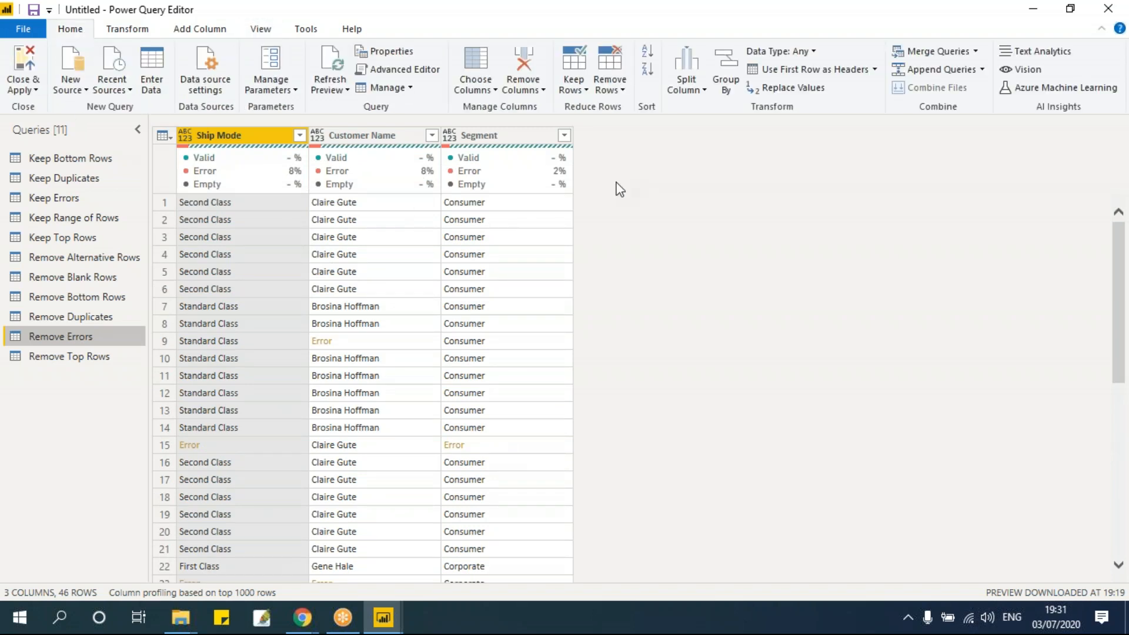
left_click(610, 82)
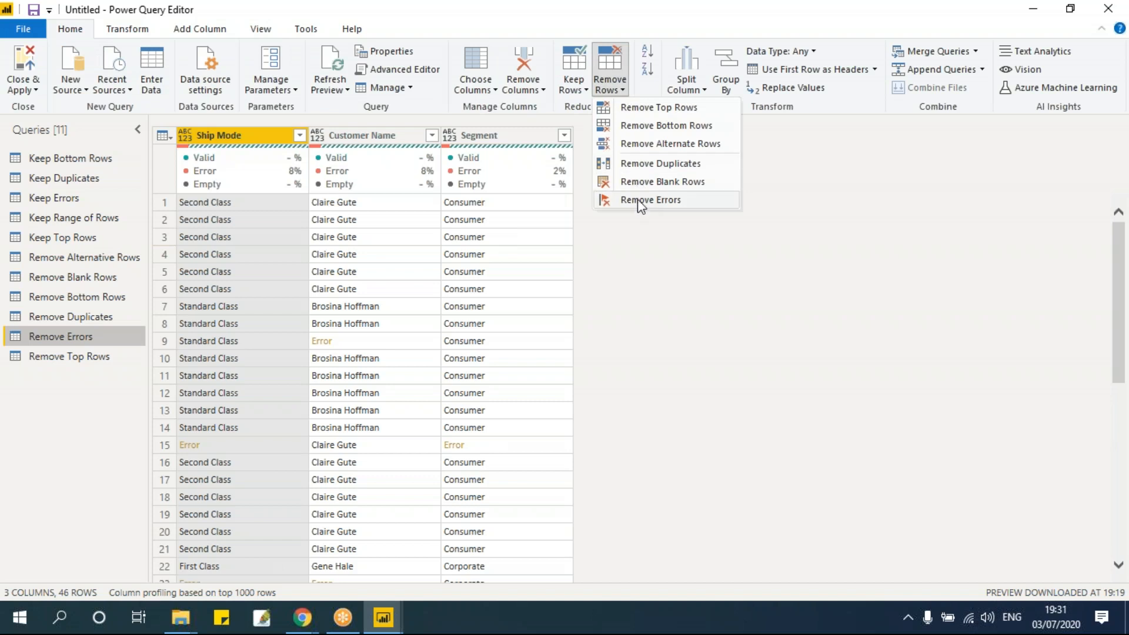
left_click(340, 226)
left_click(352, 222)
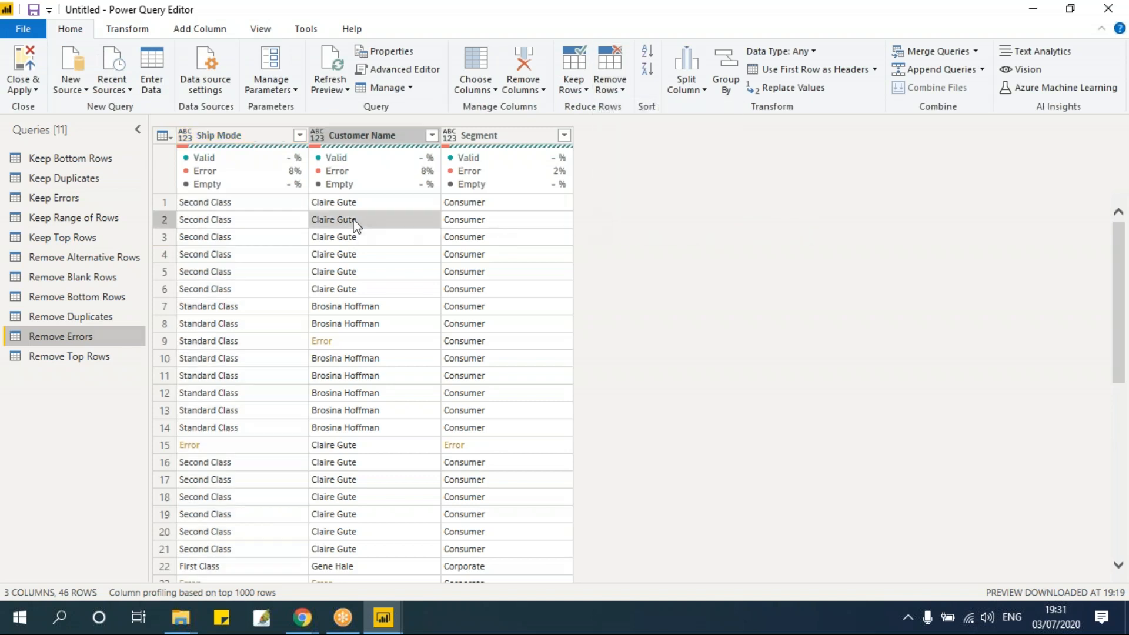
left_click(609, 89)
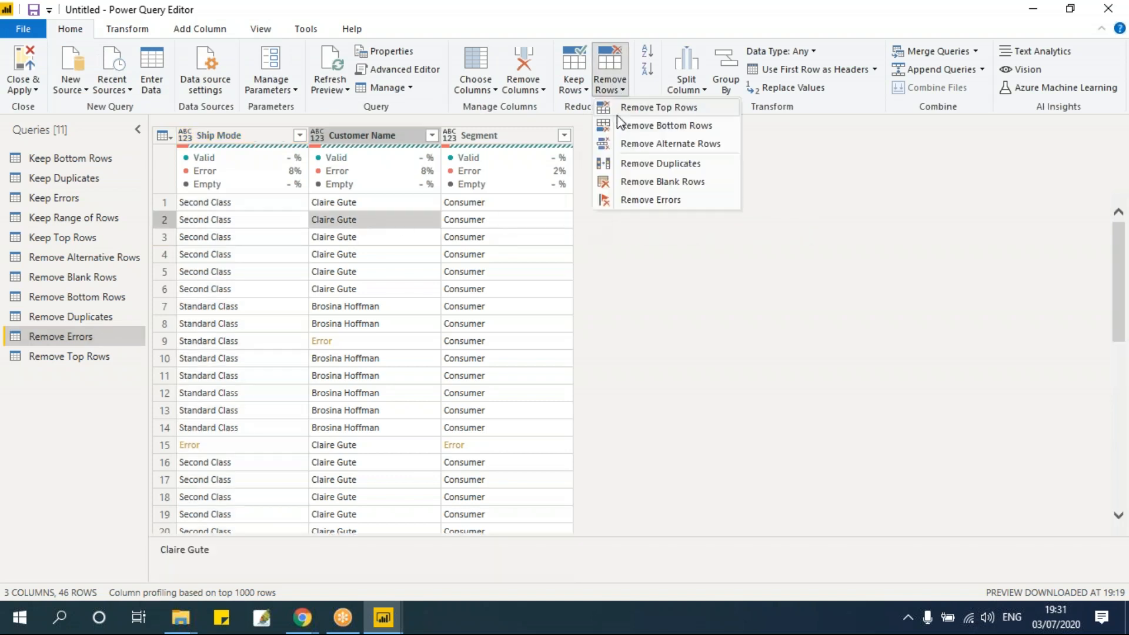
left_click(638, 200)
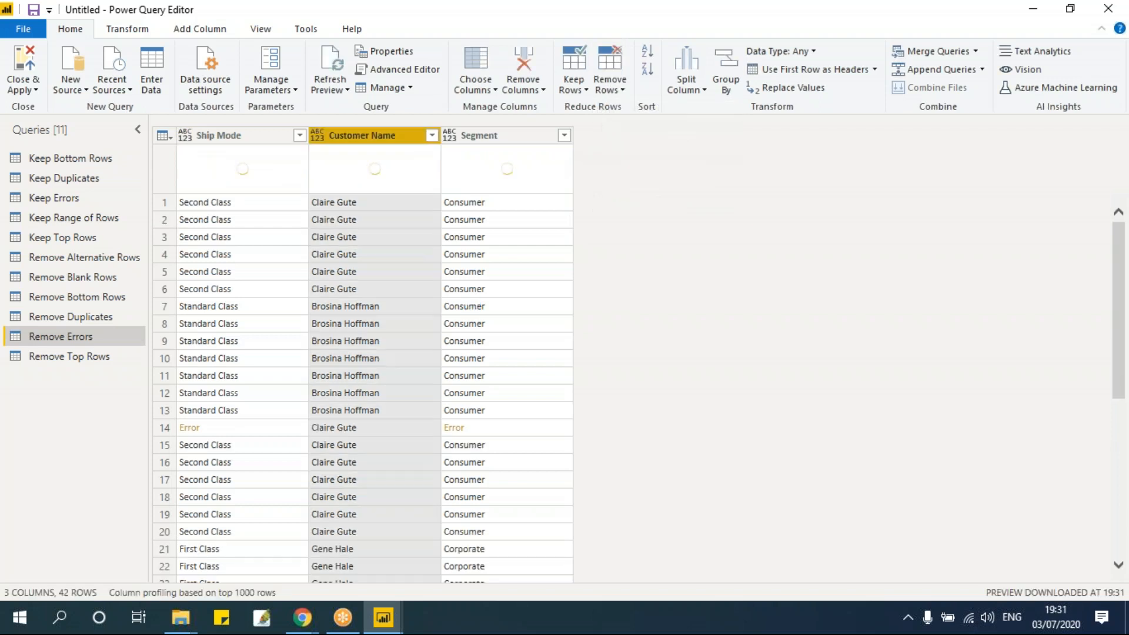
left_click(403, 277)
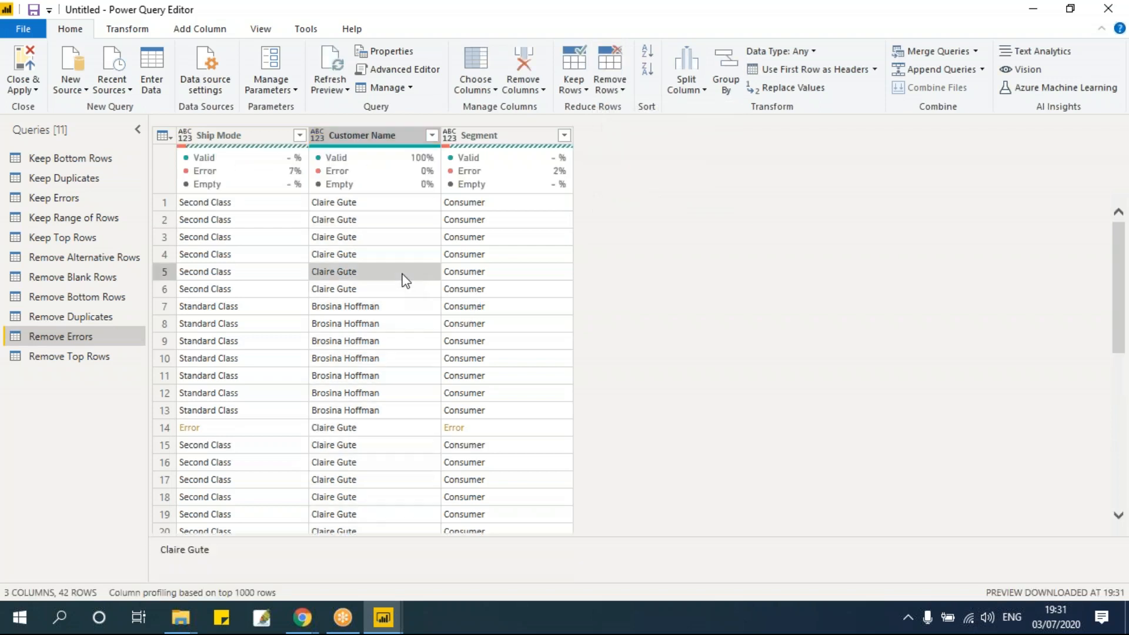
Remove the rows with errors in the Ship Mode column of the Remove Errors query
left_click(284, 237)
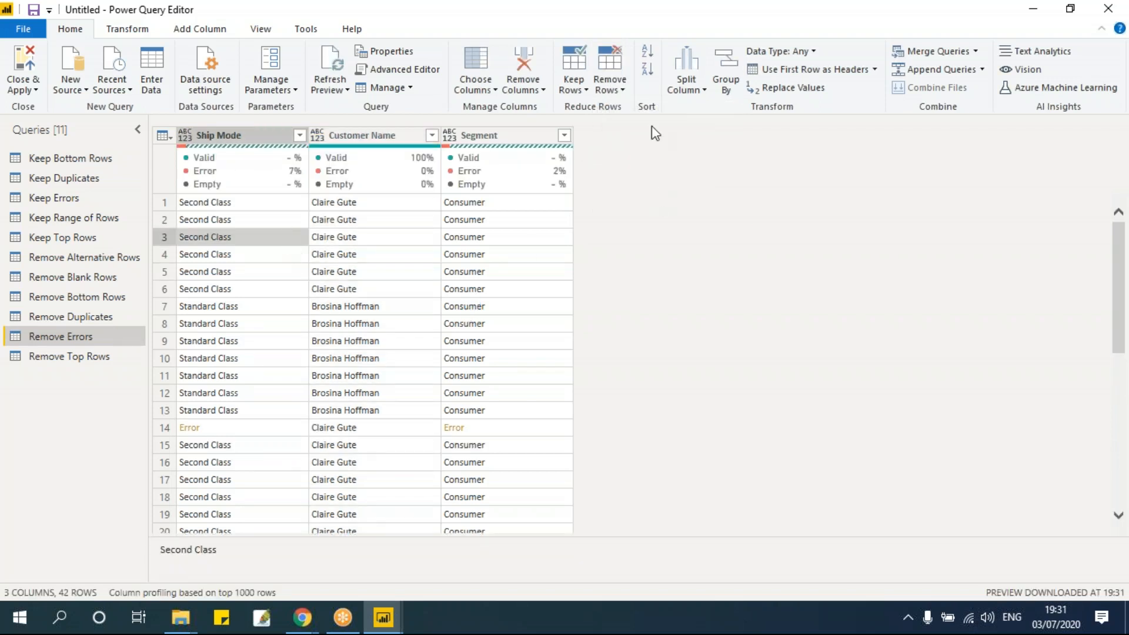
left_click(610, 88)
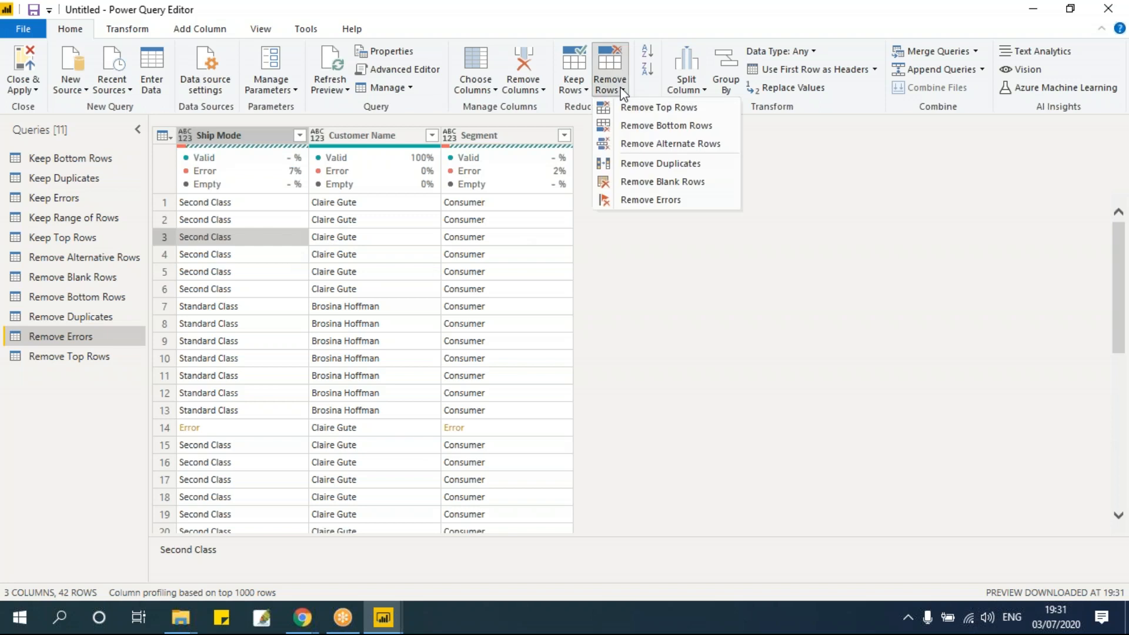
left_click(645, 200)
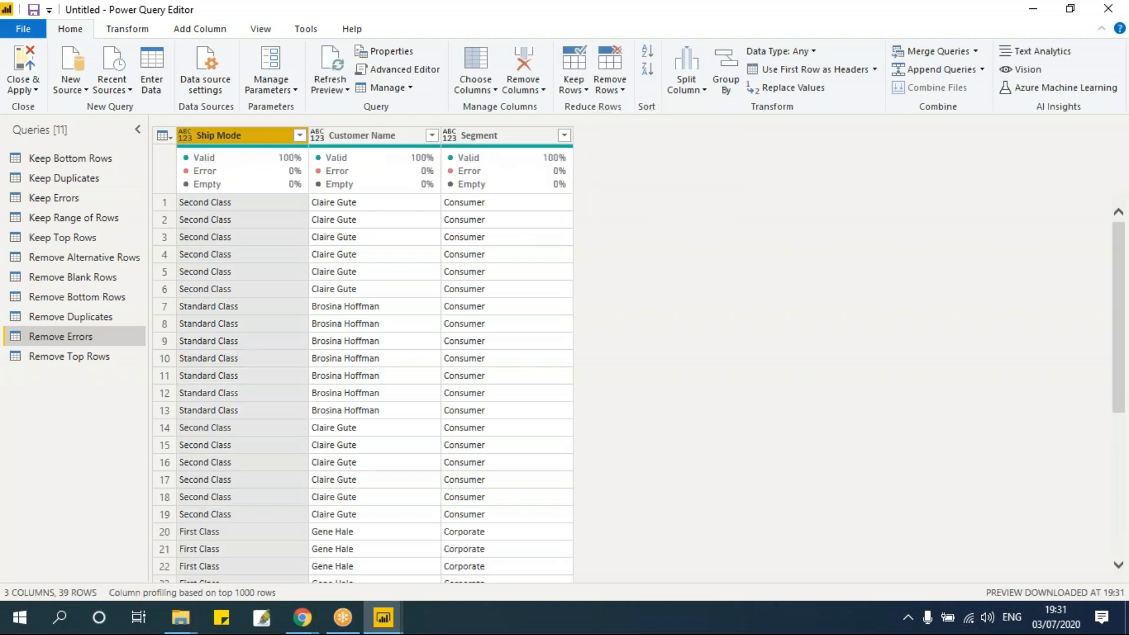
left_click(365, 238)
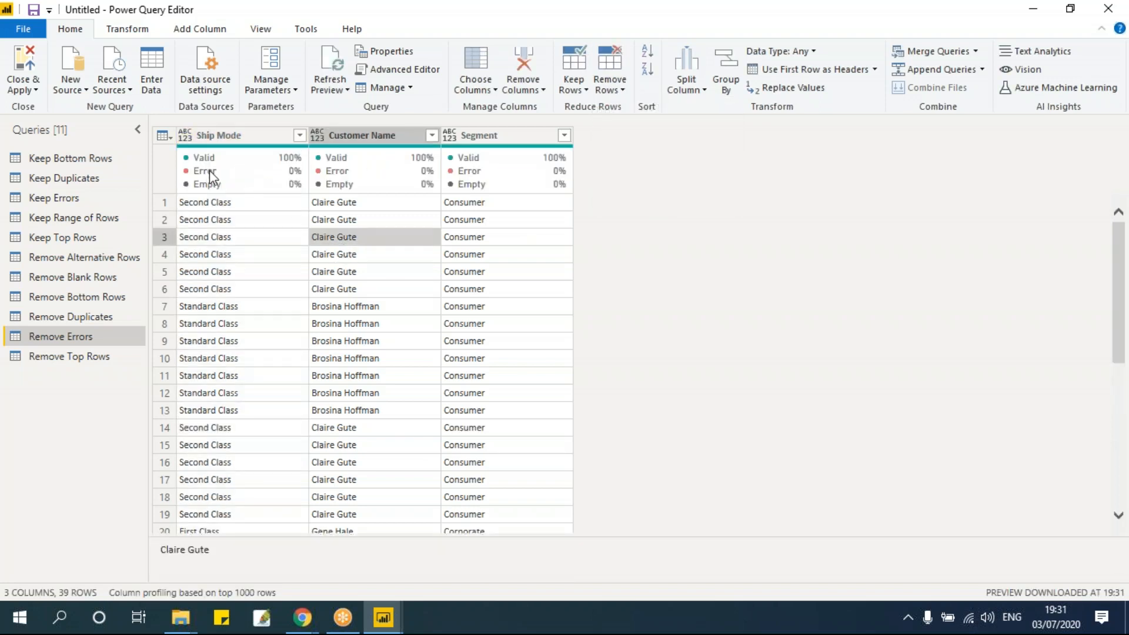
left_click(413, 369)
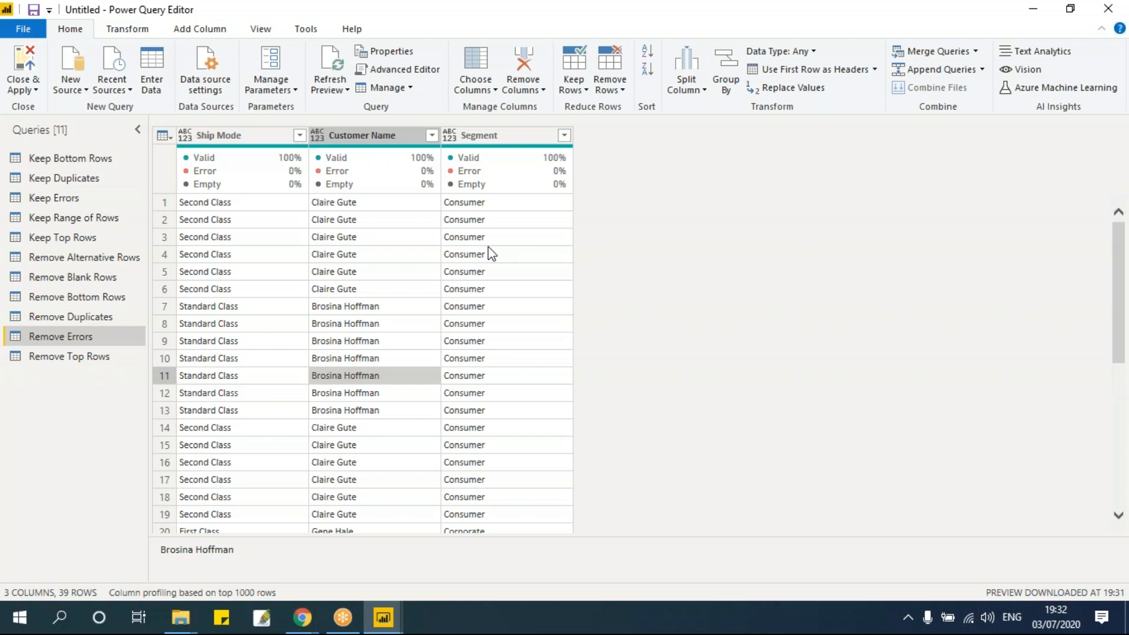
Delete the Keep Bottom Rows and Keep Duplicates queries
left_click(59, 158)
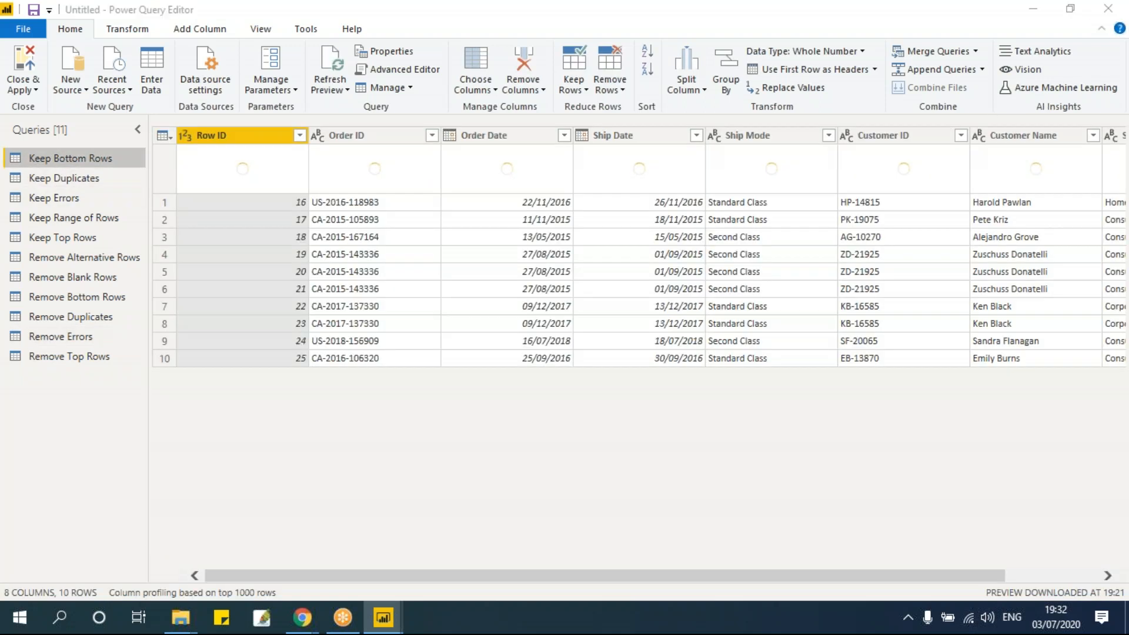
key("Delete")
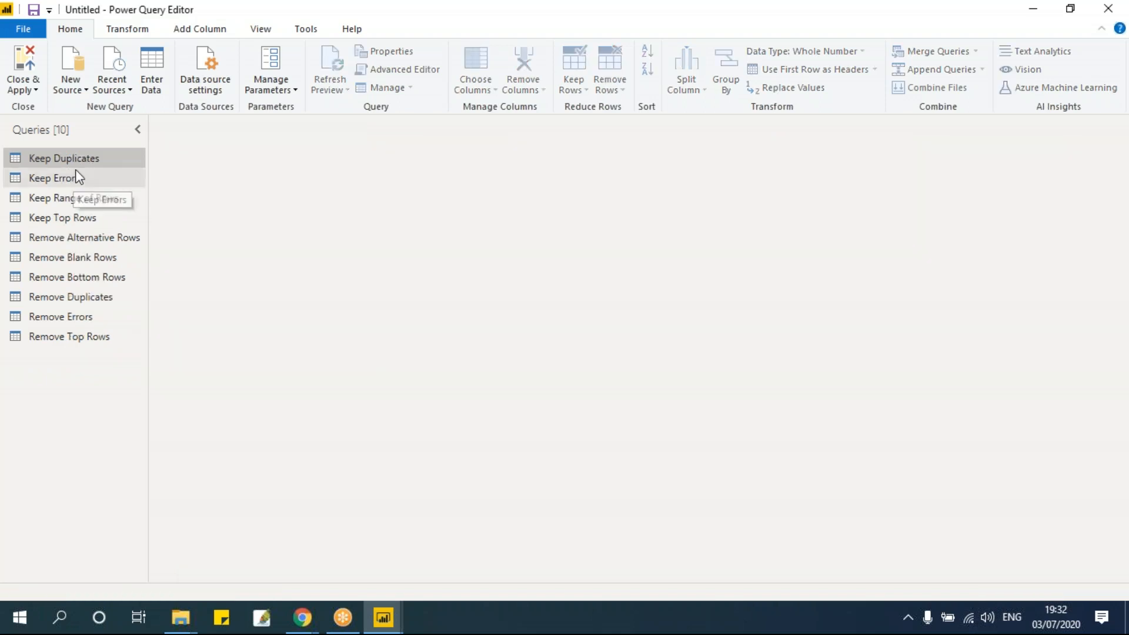
left_click(76, 162)
key("Delete")
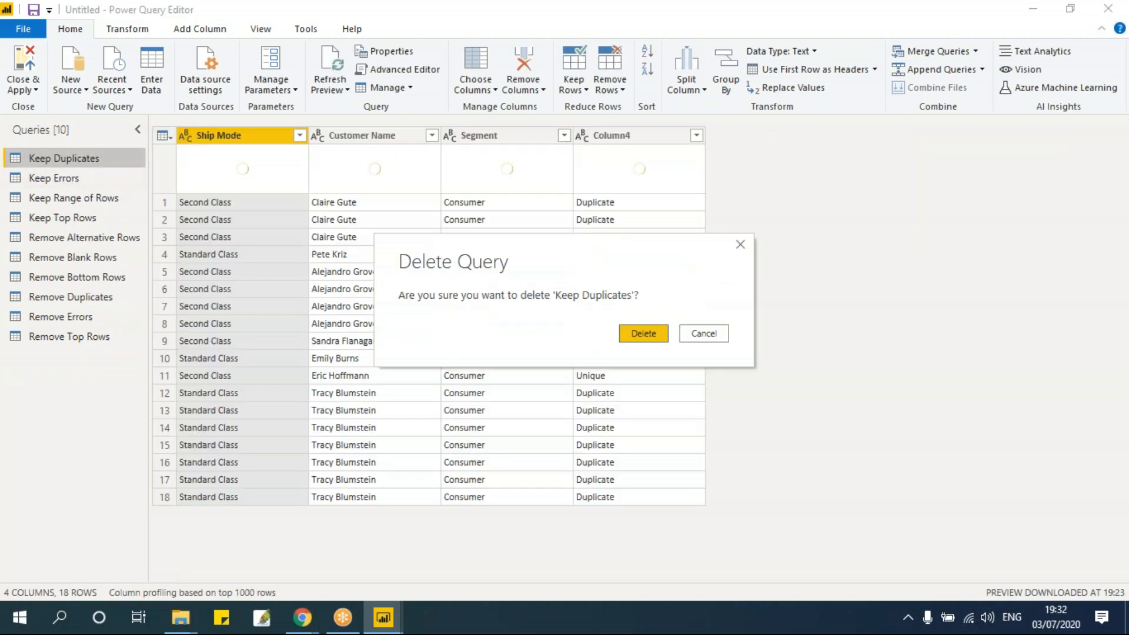
left_click(700, 334)
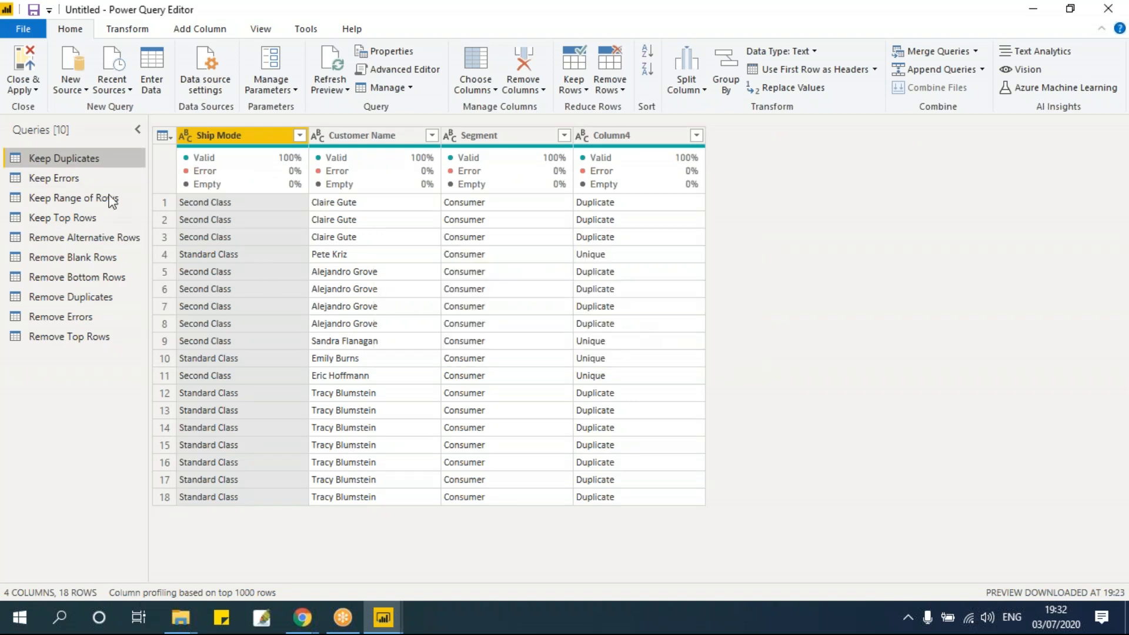
Delete all remaining queries together, from Keep Errors through Remove Top Rows
left_click(89, 178)
left_click(80, 204, "ctrl")
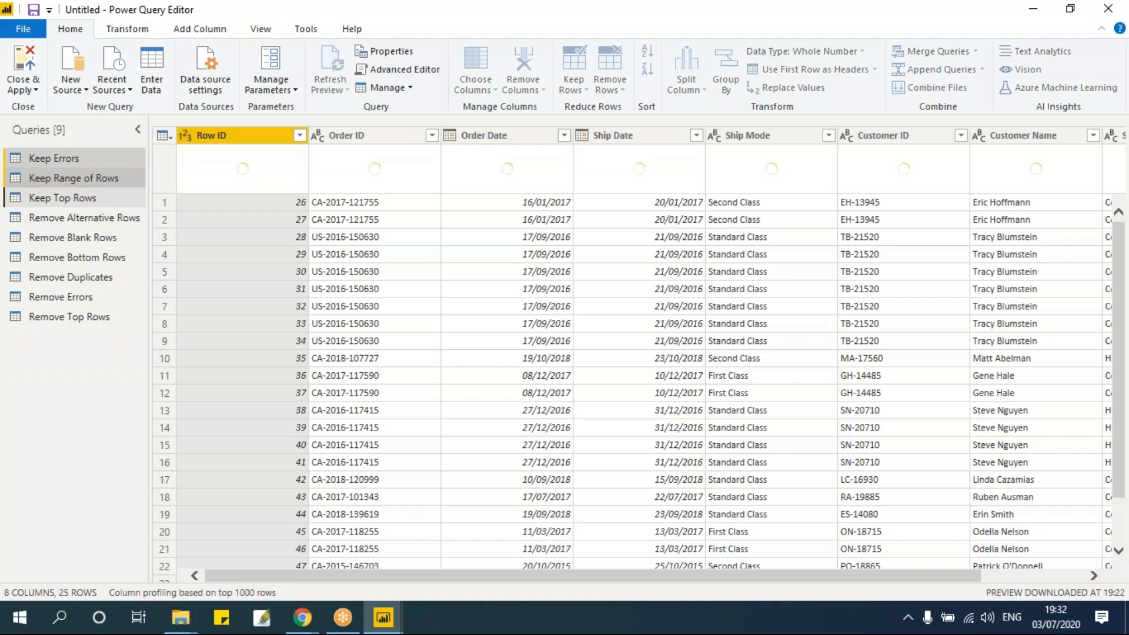
left_click(73, 238, "ctrl")
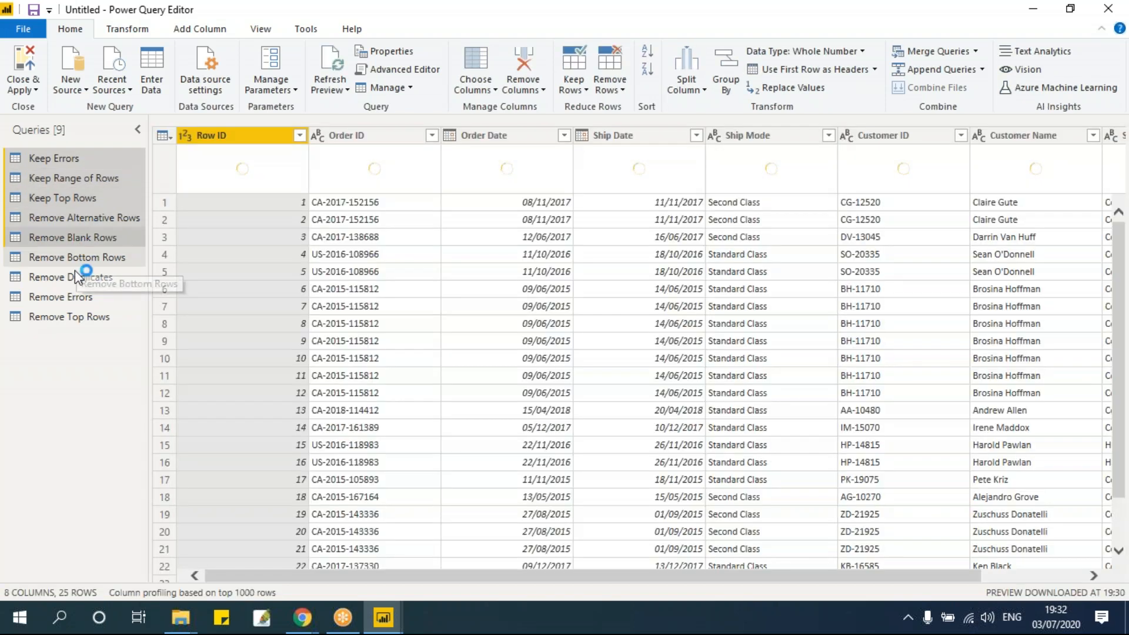
left_click(76, 276, "ctrl")
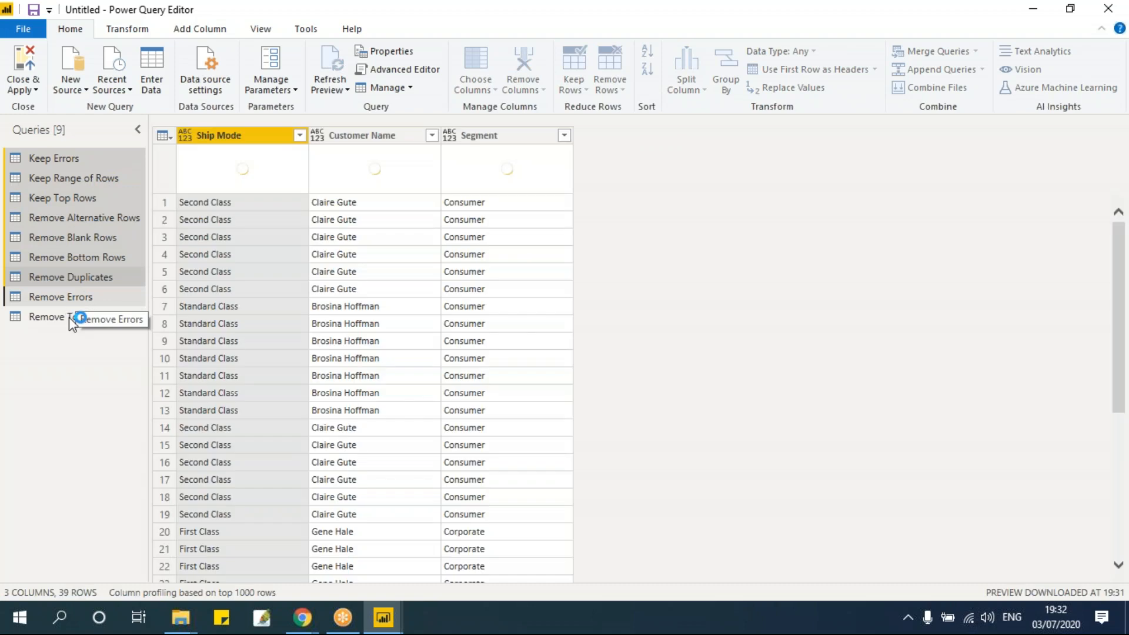
left_click(68, 318, "ctrl")
key("Delete")
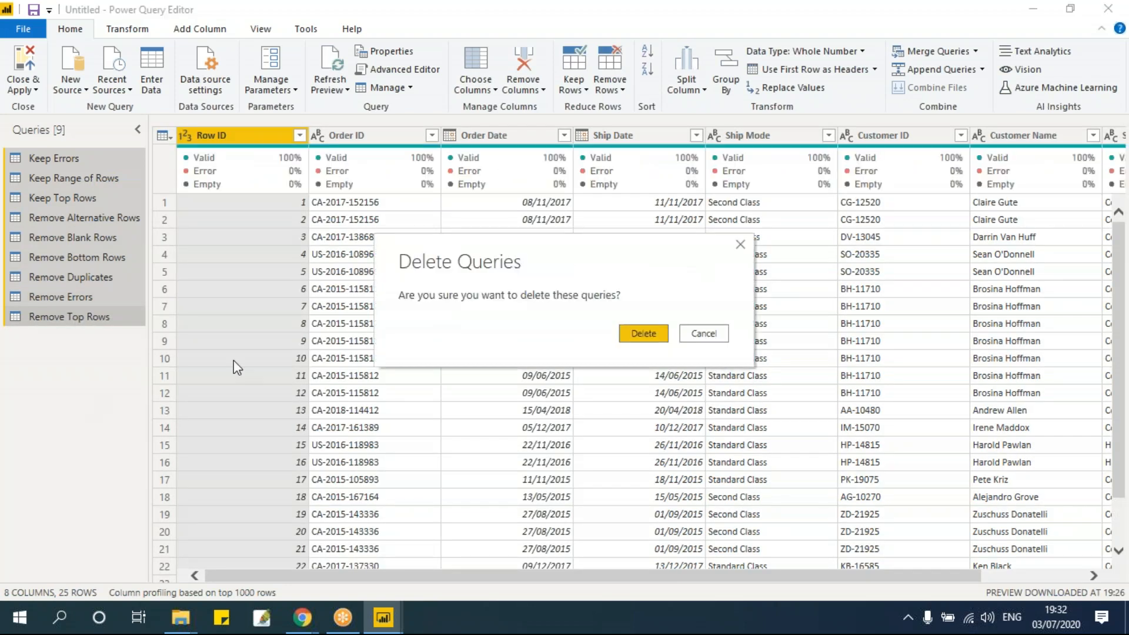
left_click(629, 333)
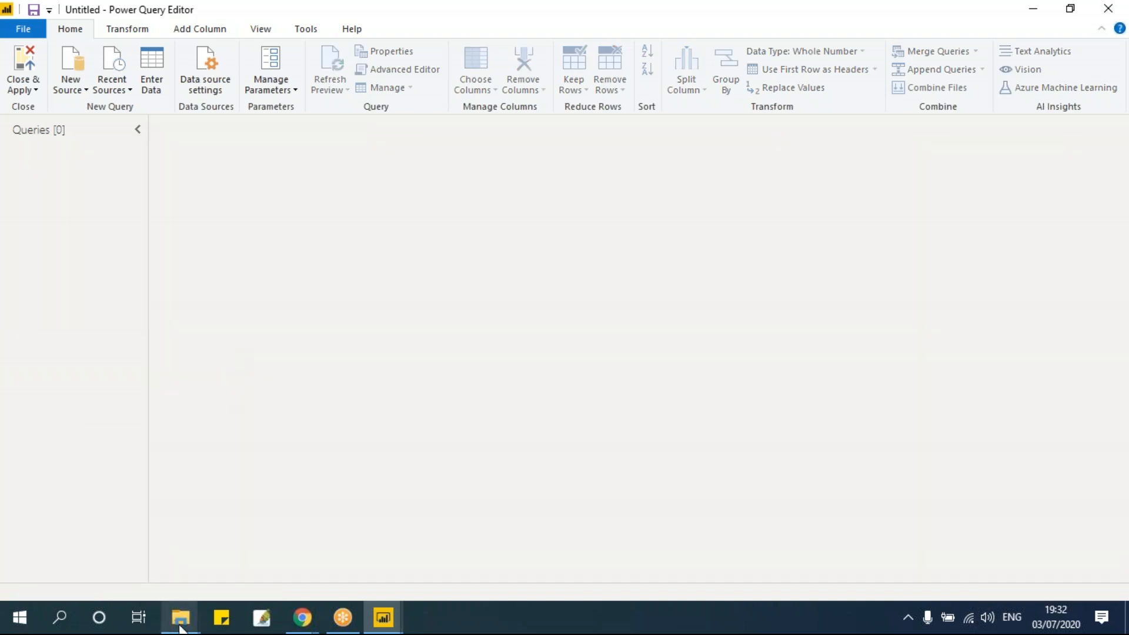
Switch to File Explorer and locate the Format Text Columns workbook in the Session 03 - Power Query Editor folder
mouse_move(180, 618)
left_click(166, 588)
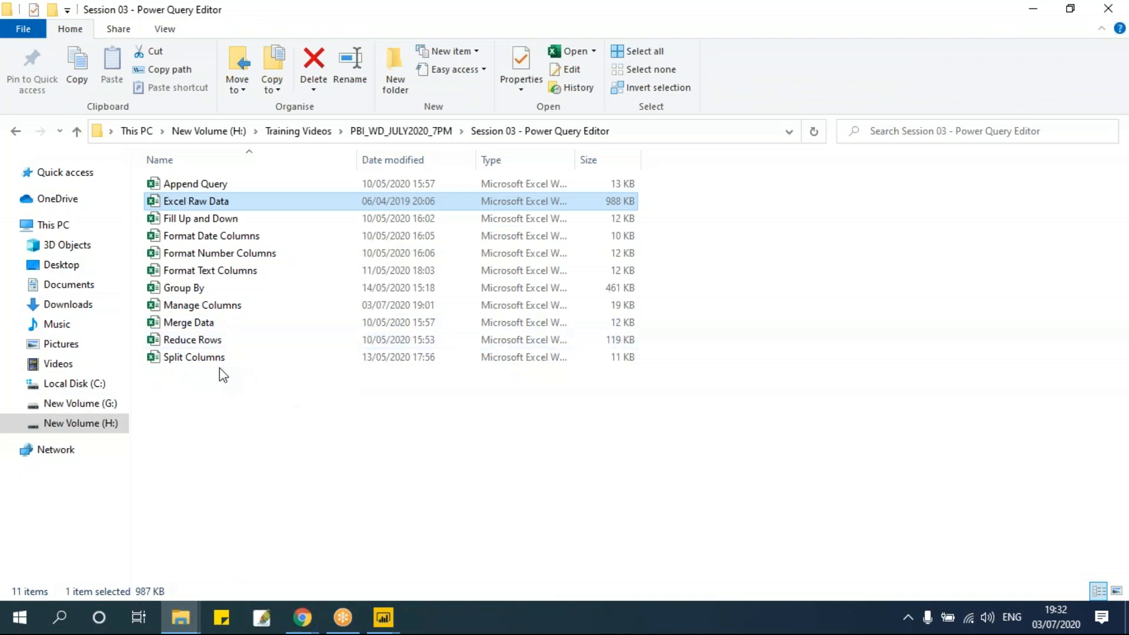
left_click(244, 276)
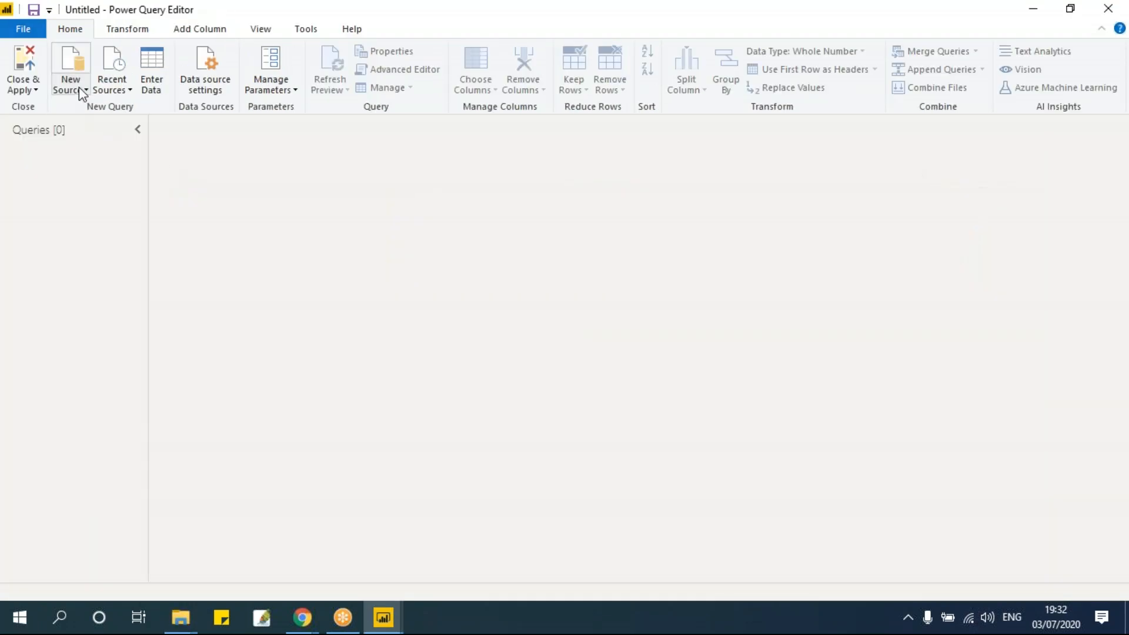
In Power Query Editor, import the Format Text Columns sheet from the Format Text Columns Excel workbook as a new query
left_click(79, 87)
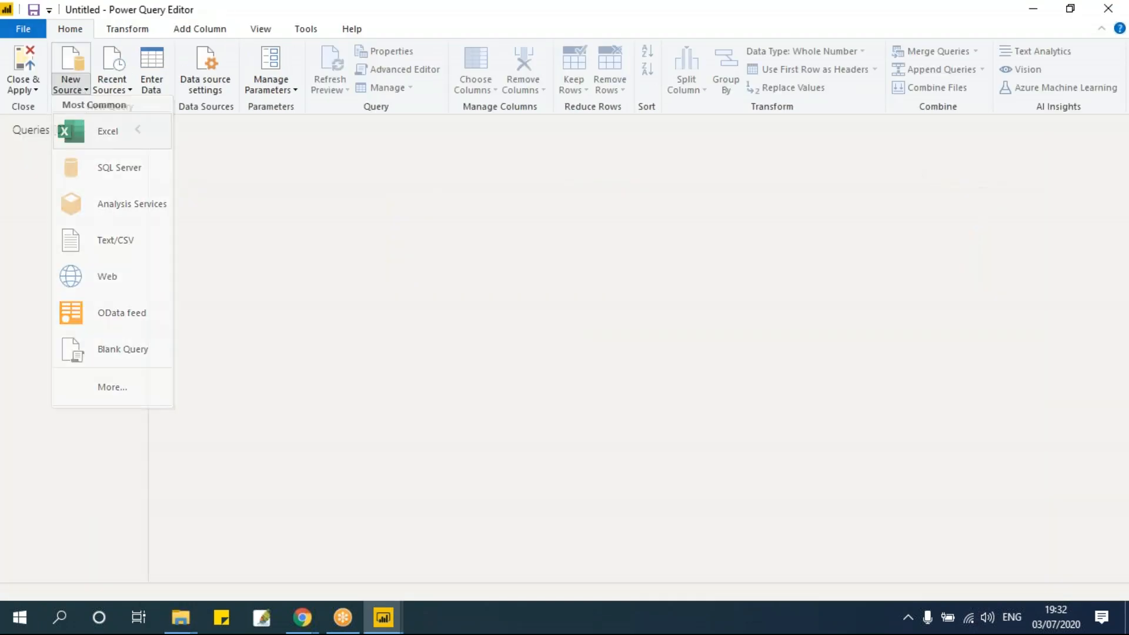
left_click(108, 130)
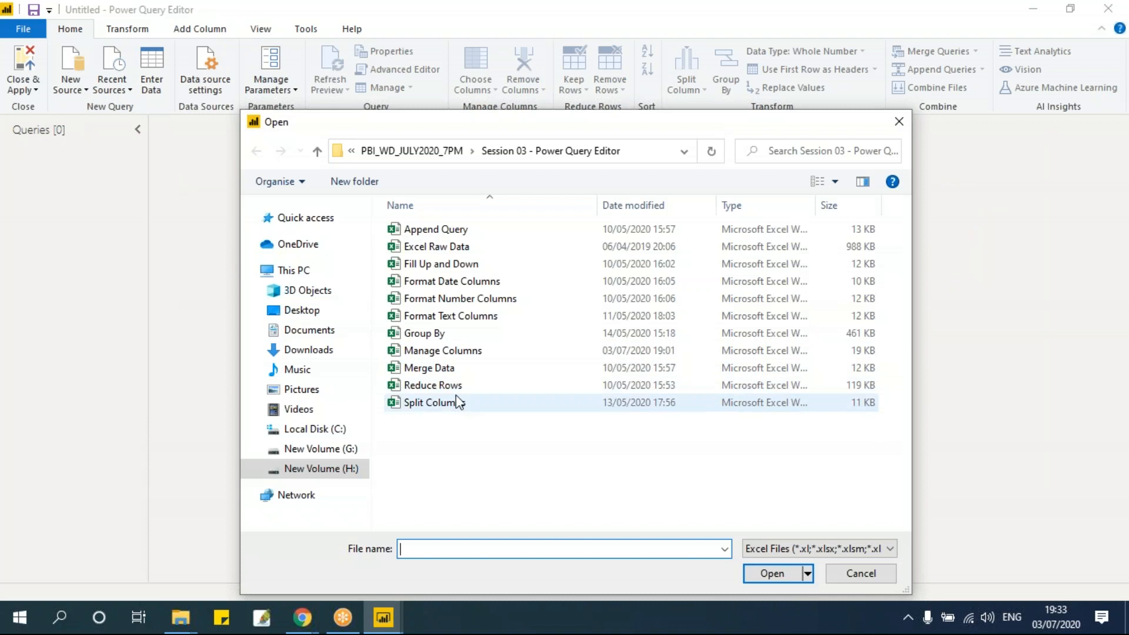
left_click(454, 322)
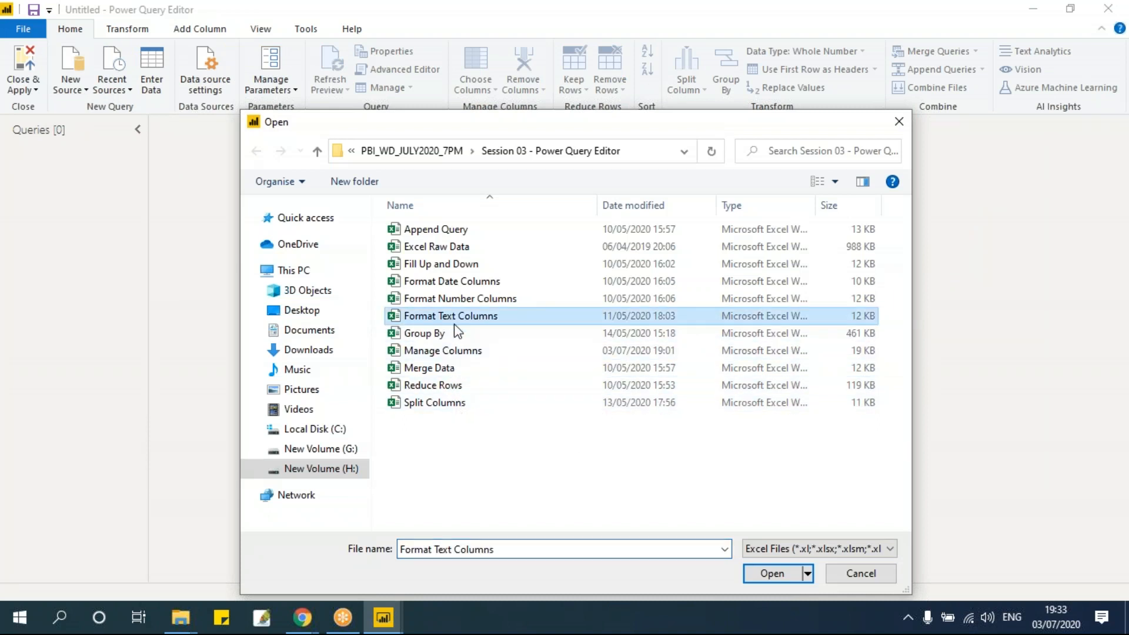
left_click(774, 573)
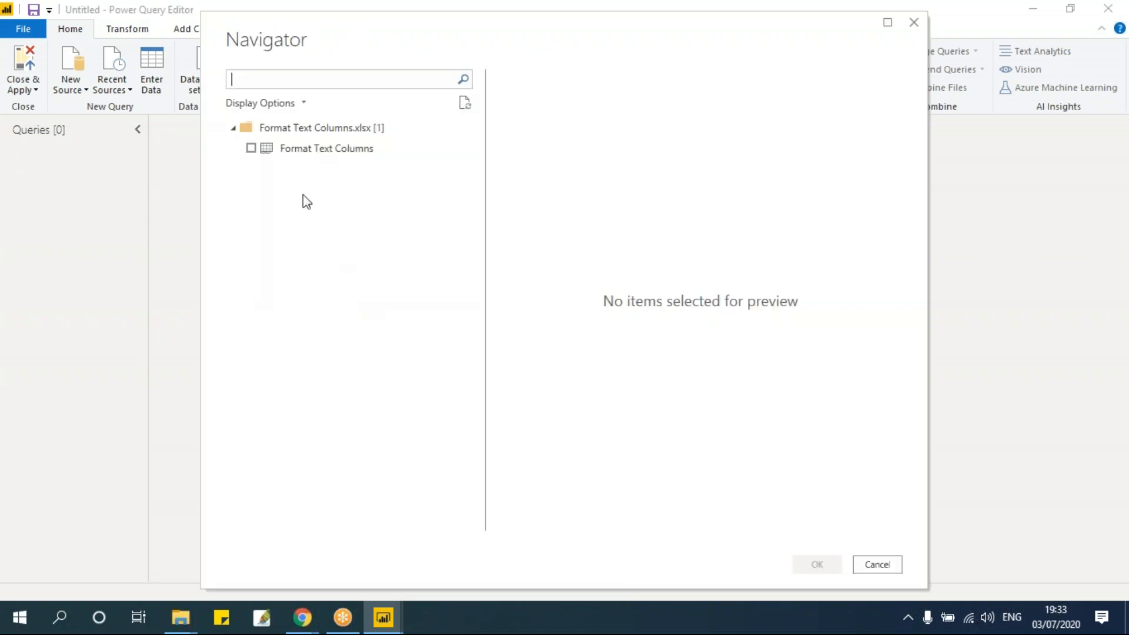
left_click(250, 148)
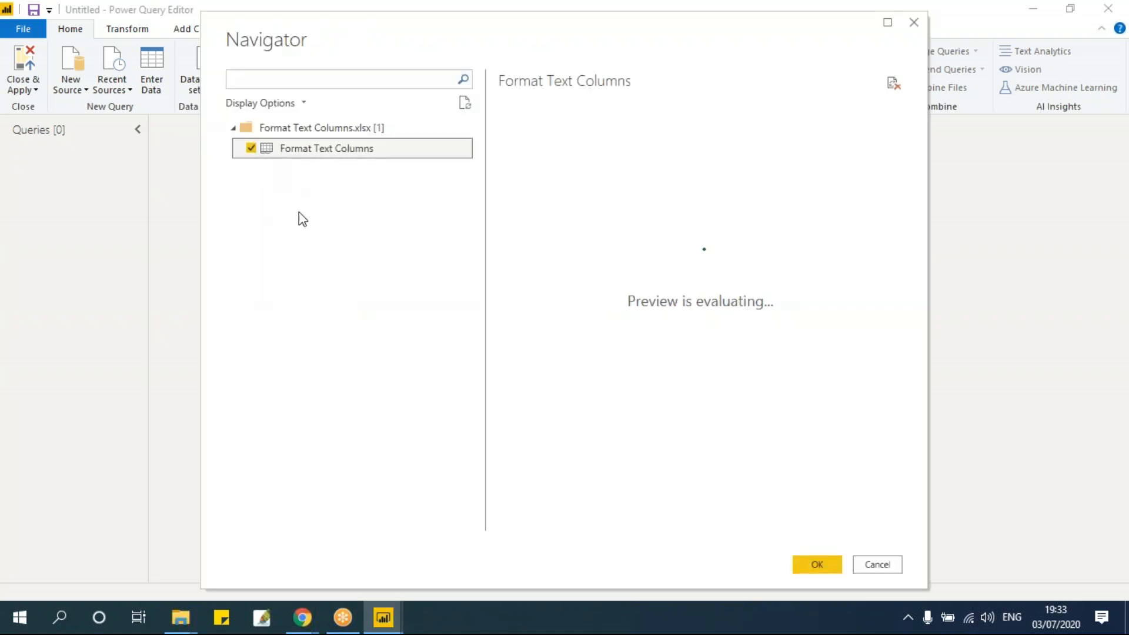
left_click(811, 560)
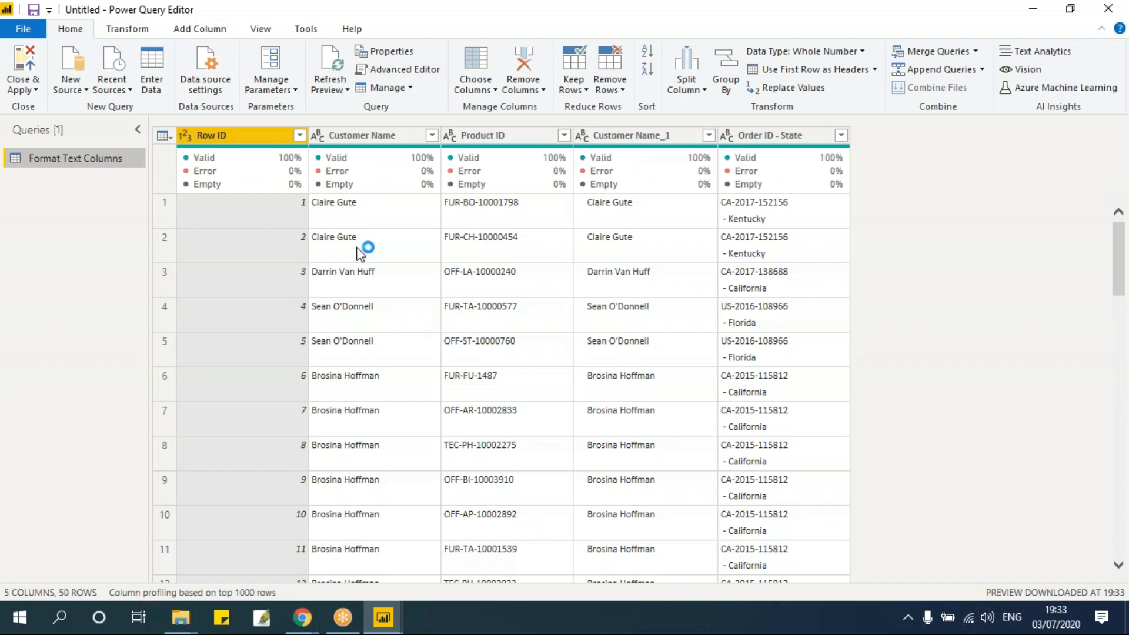
Hide the column quality details and review the values in the Customer Name column
left_click(269, 30)
left_click(135, 87)
left_click(358, 230)
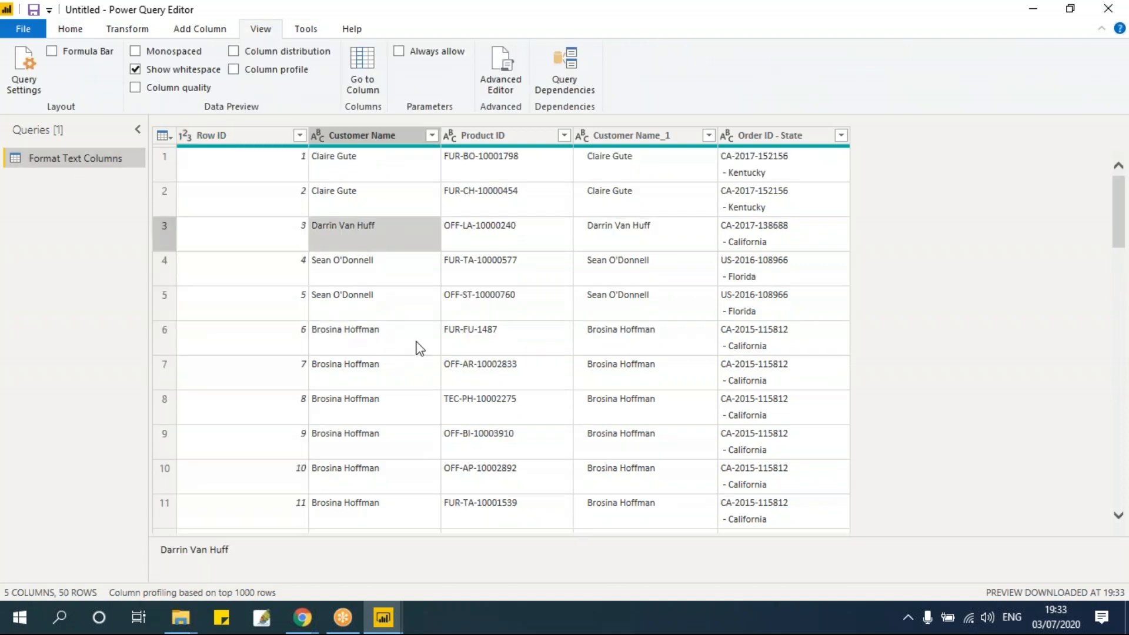
left_click(328, 174)
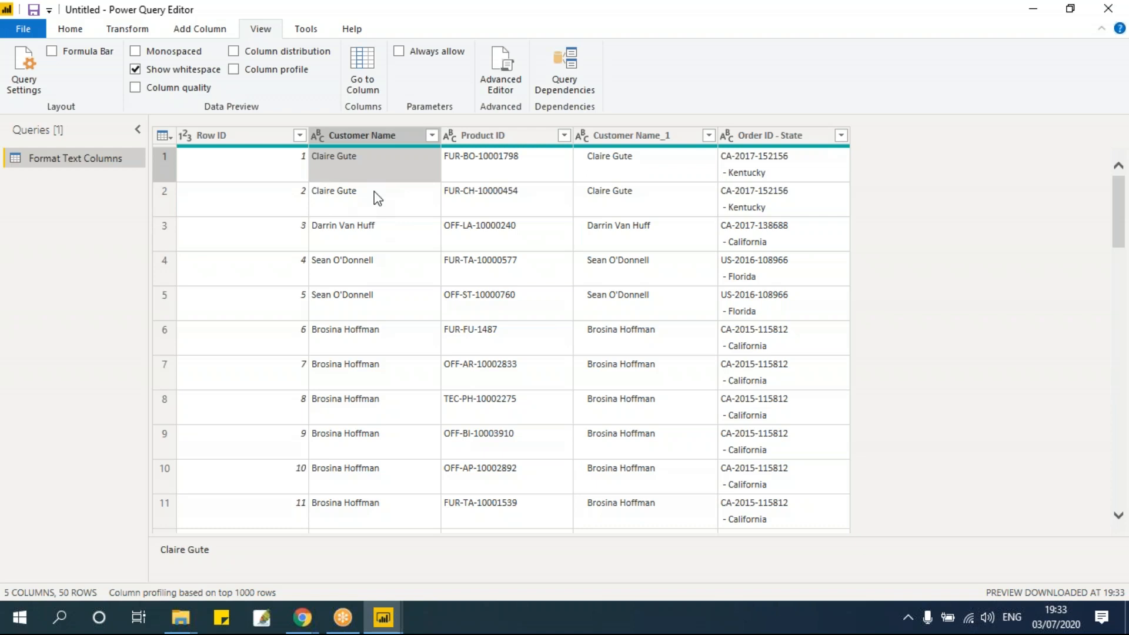
scroll(379, 336, "down", 4)
scroll(379, 337, "up", 4)
Review the text formatting and transform options available for the Customer Name_1 column
left_click(631, 140)
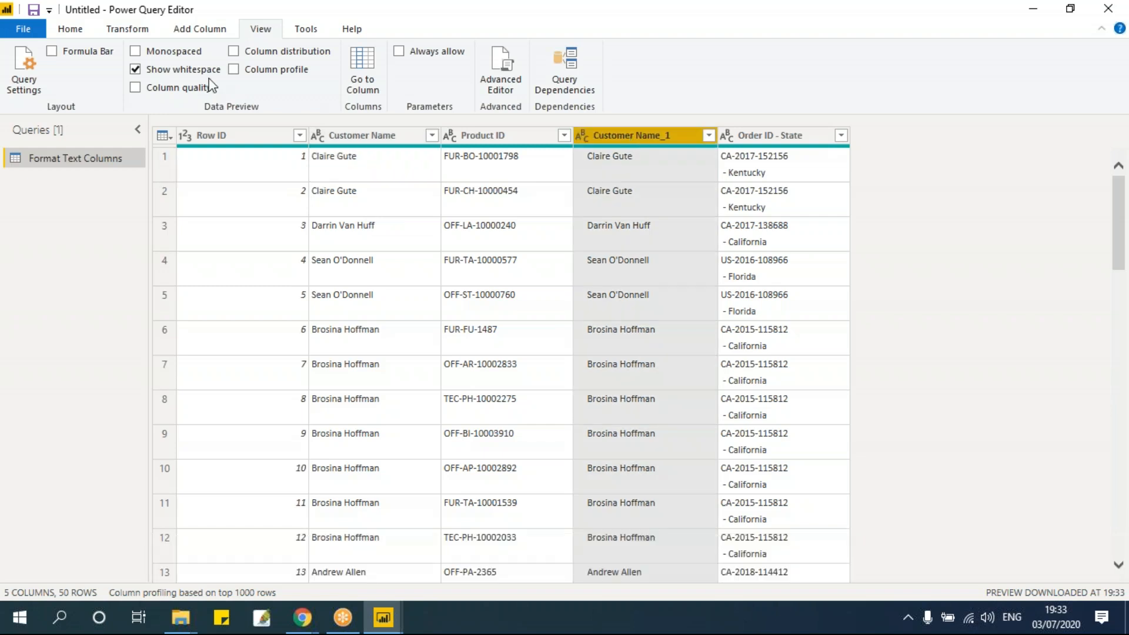
left_click(63, 31)
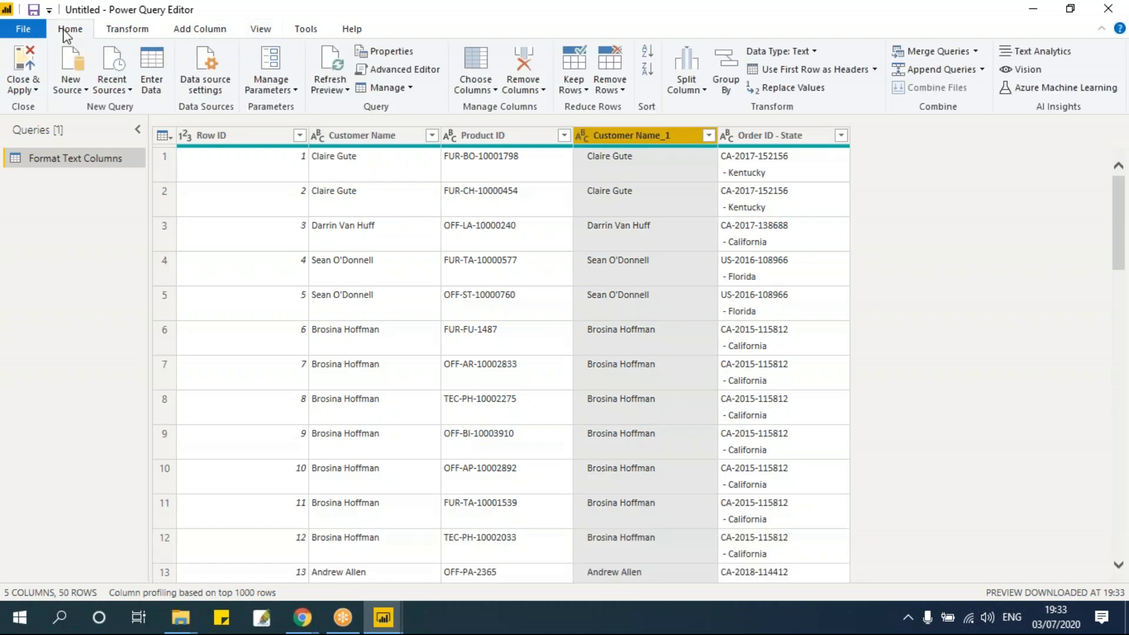
right_click(612, 138)
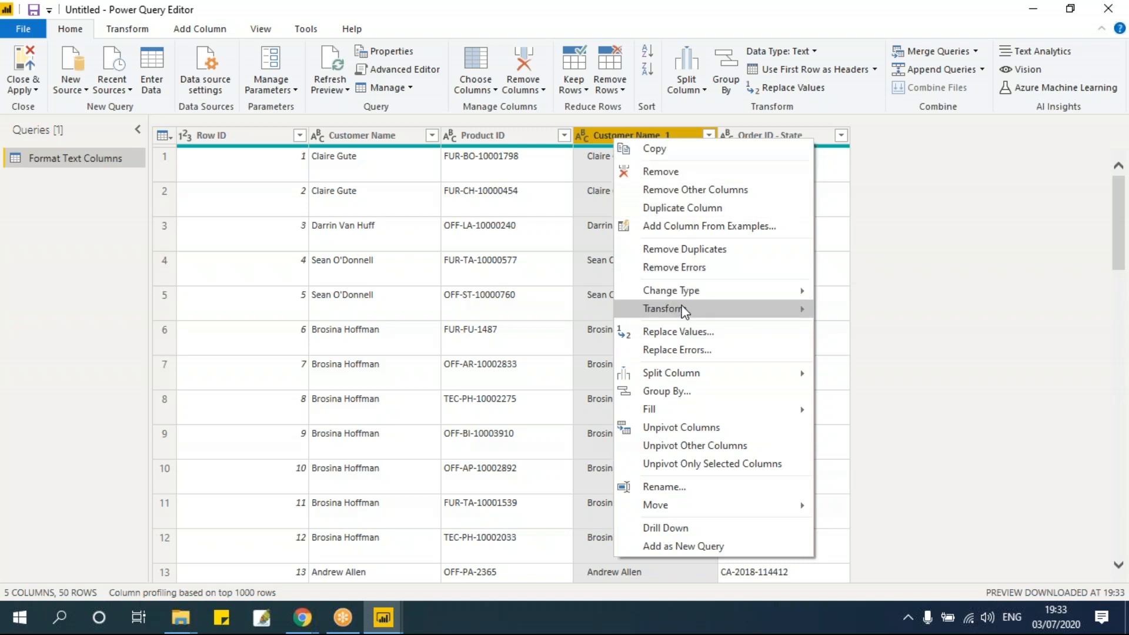
mouse_move(679, 310)
left_click(141, 30)
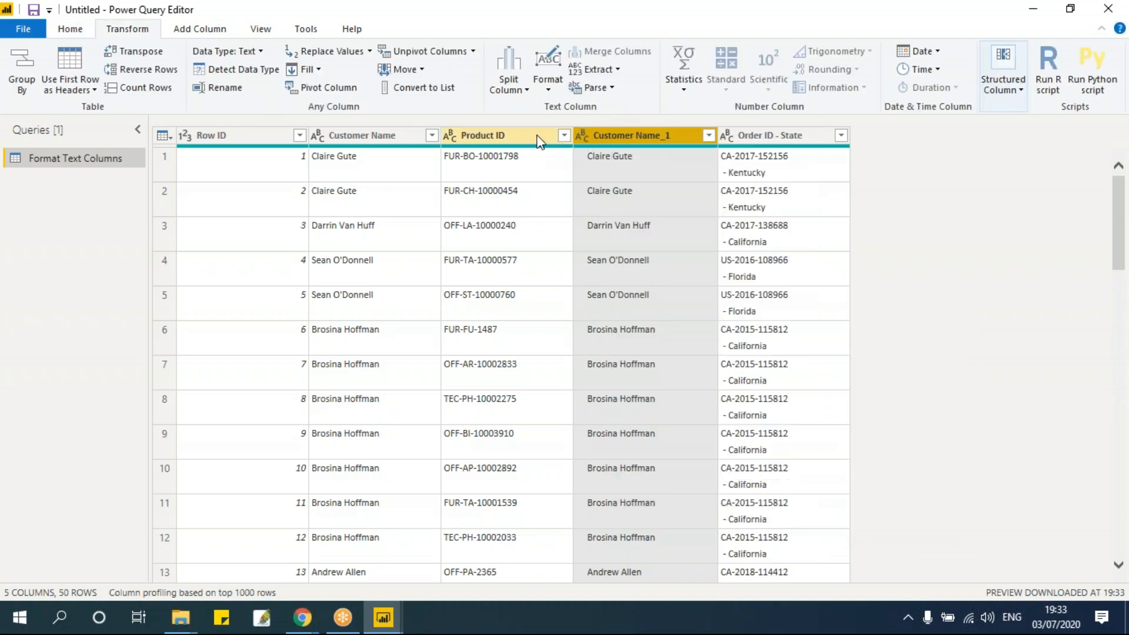
left_click(549, 85)
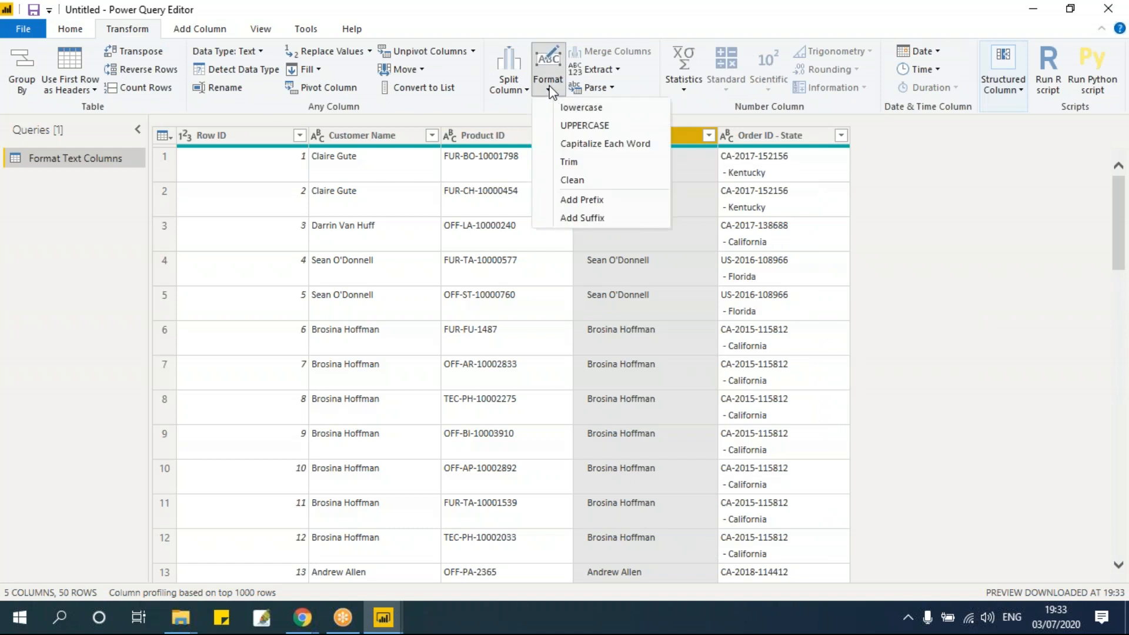
left_click(633, 276)
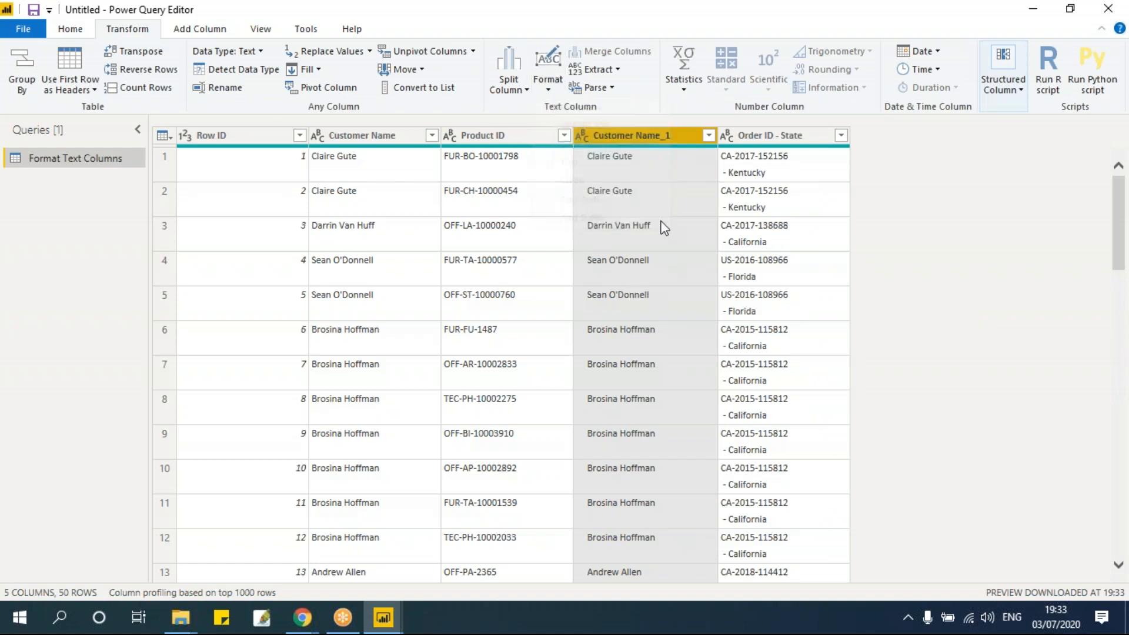
right_click(617, 138)
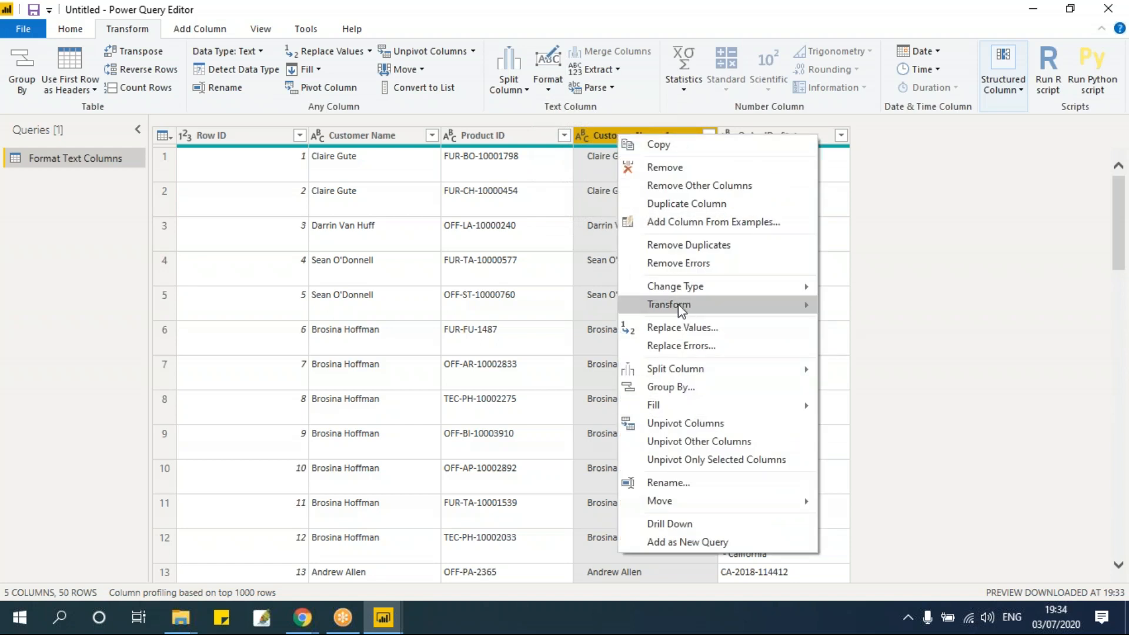
mouse_move(681, 306)
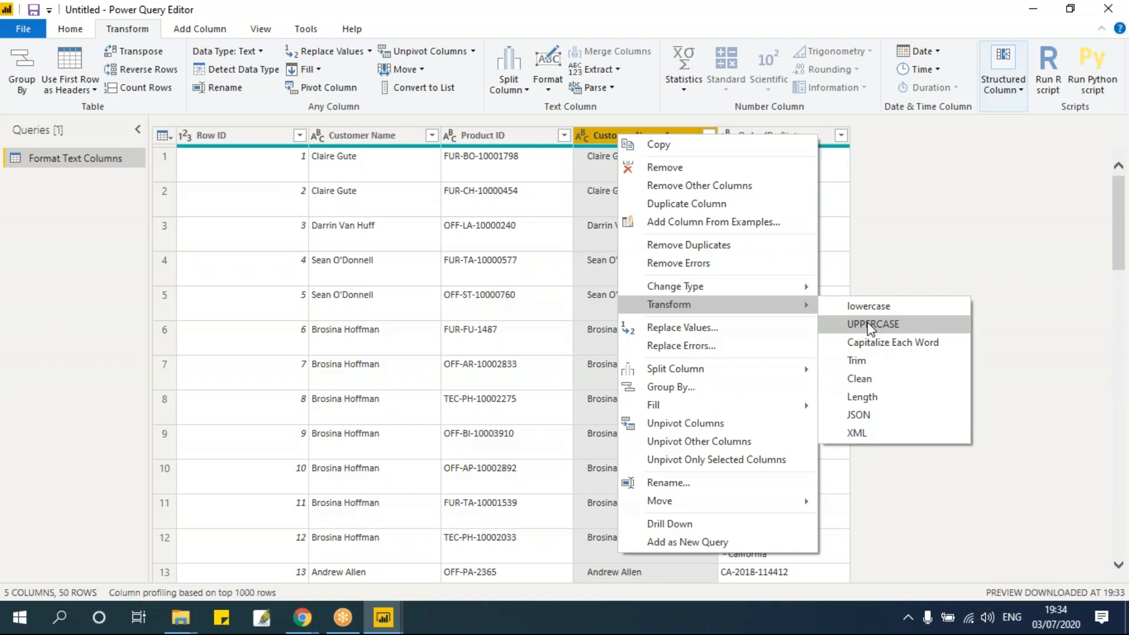
left_click(598, 136)
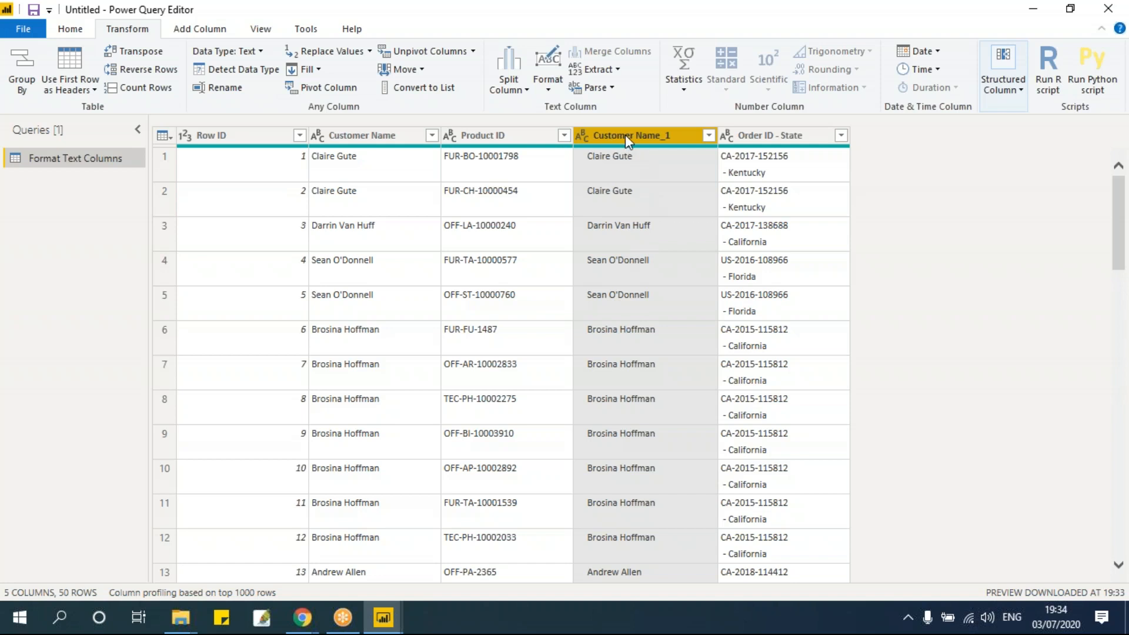
Convert the values in the Customer Name_1 column to uppercase
right_click(625, 135)
mouse_move(715, 306)
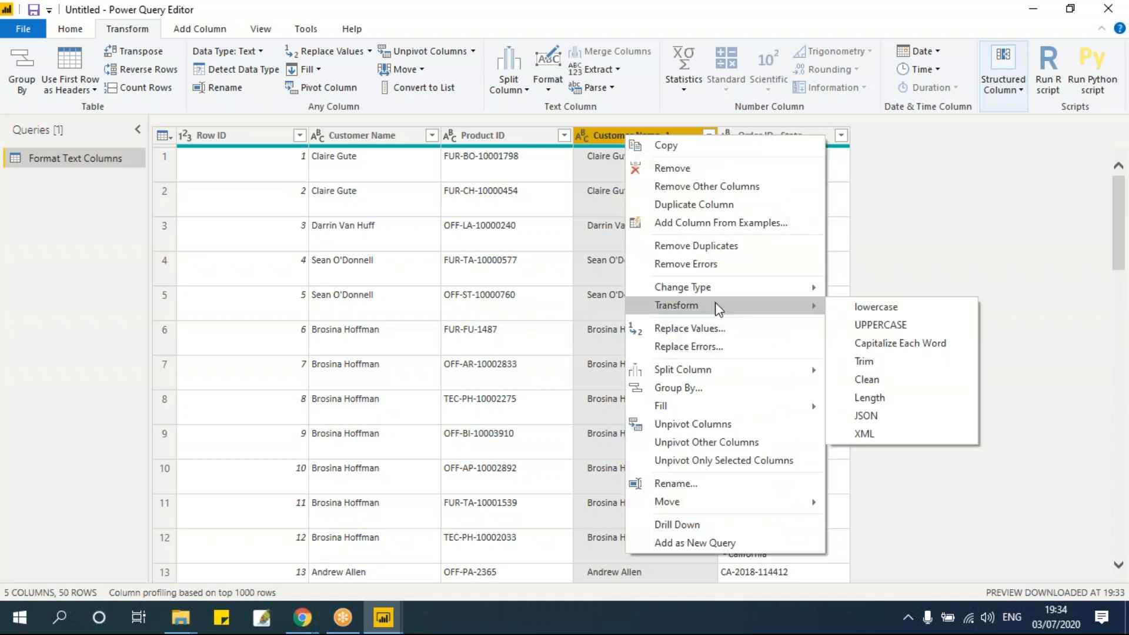
left_click(853, 325)
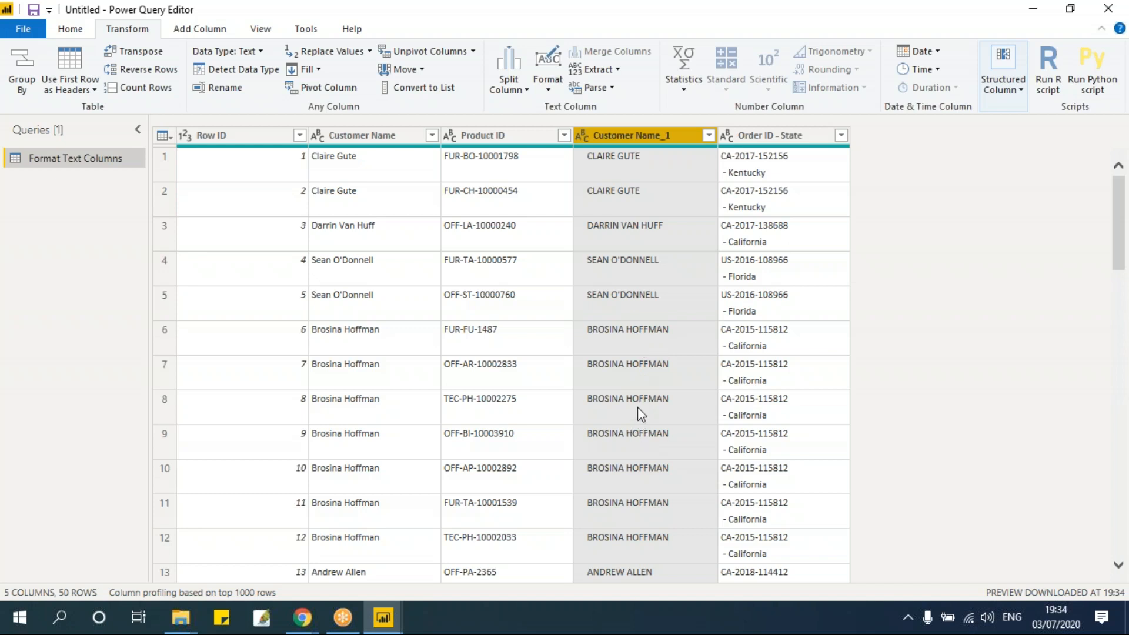
Convert the Customer Name_1 column's values to lowercase
right_click(617, 135)
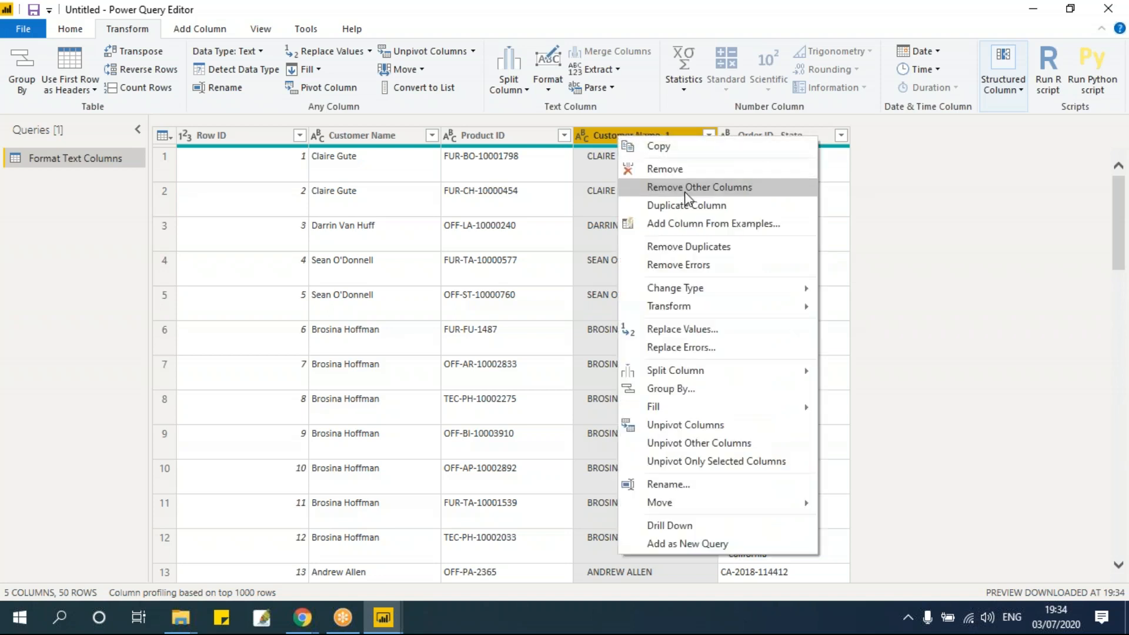
mouse_move(688, 308)
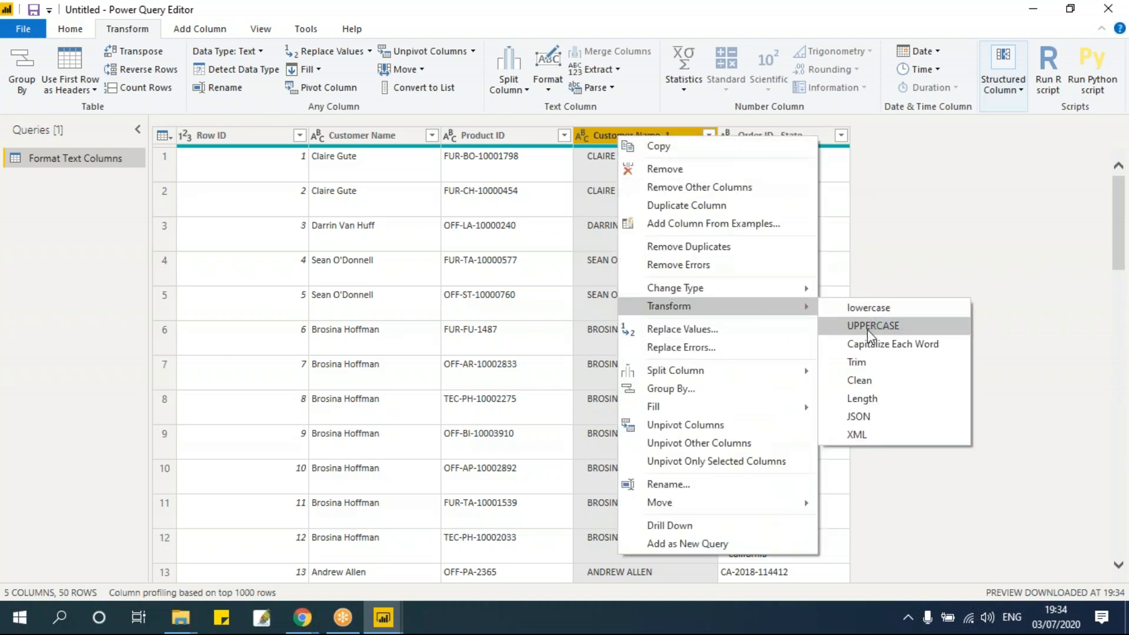
left_click(866, 308)
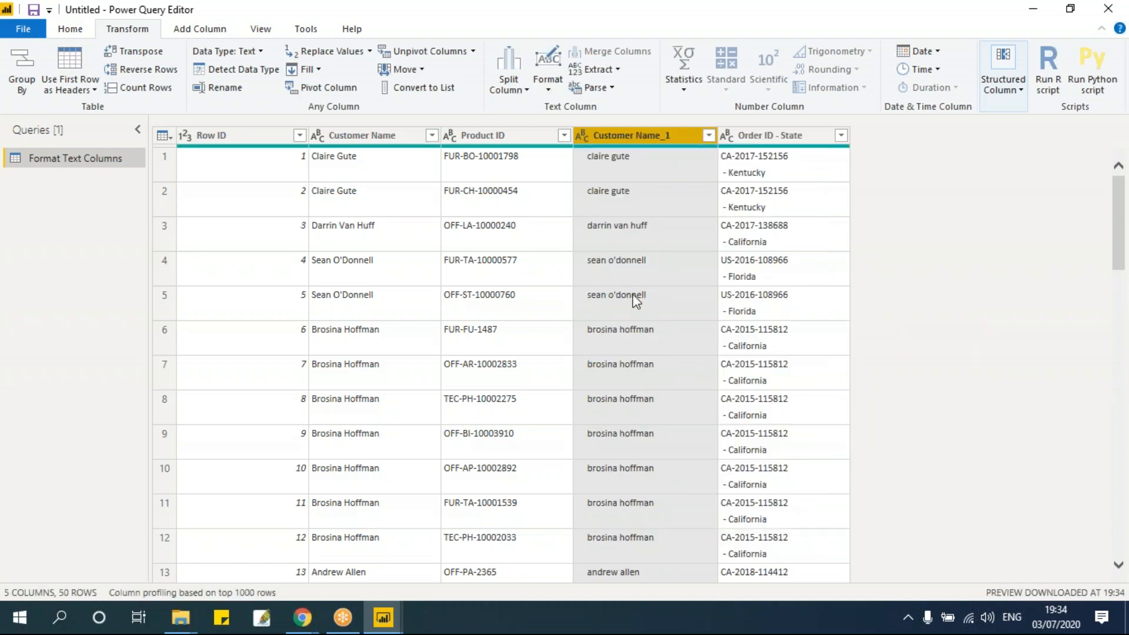
left_click(550, 90)
left_click(565, 166)
Duplicate the Format Text Columns query and return to the original query
right_click(71, 153)
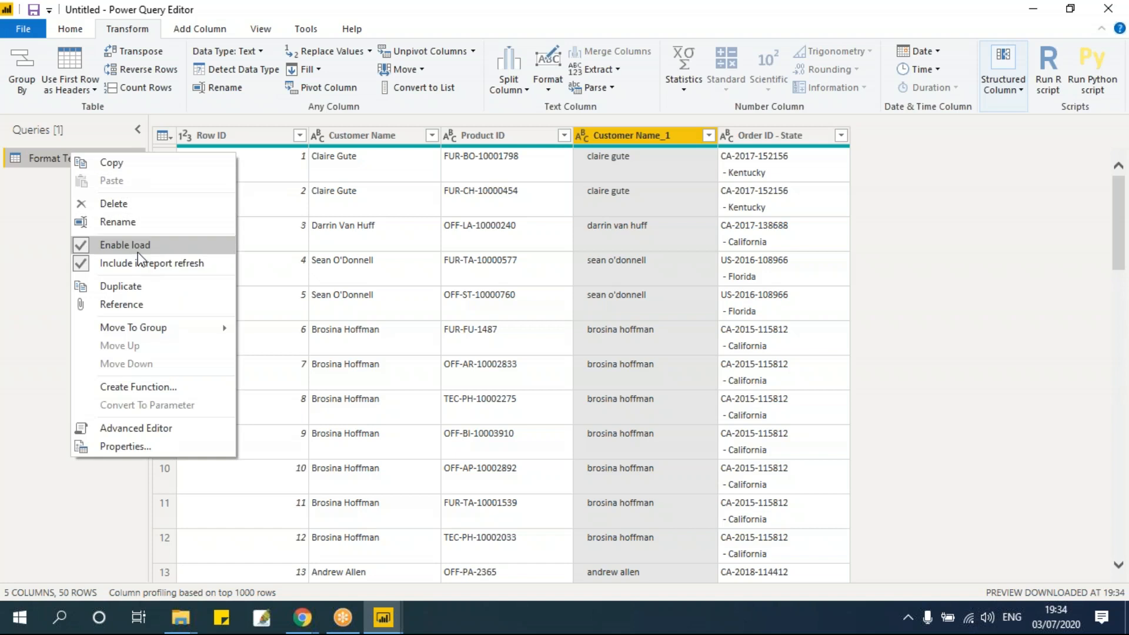
left_click(139, 288)
left_click(101, 160)
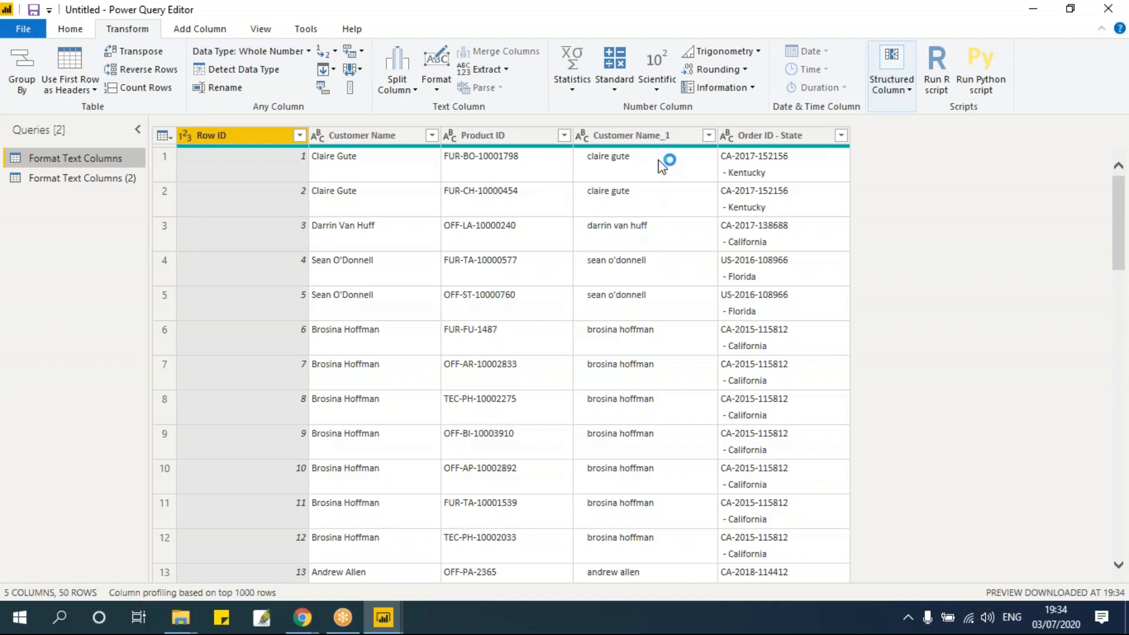
Capitalize each word in the Customer Name_1 column and check the names further down the table
right_click(633, 135)
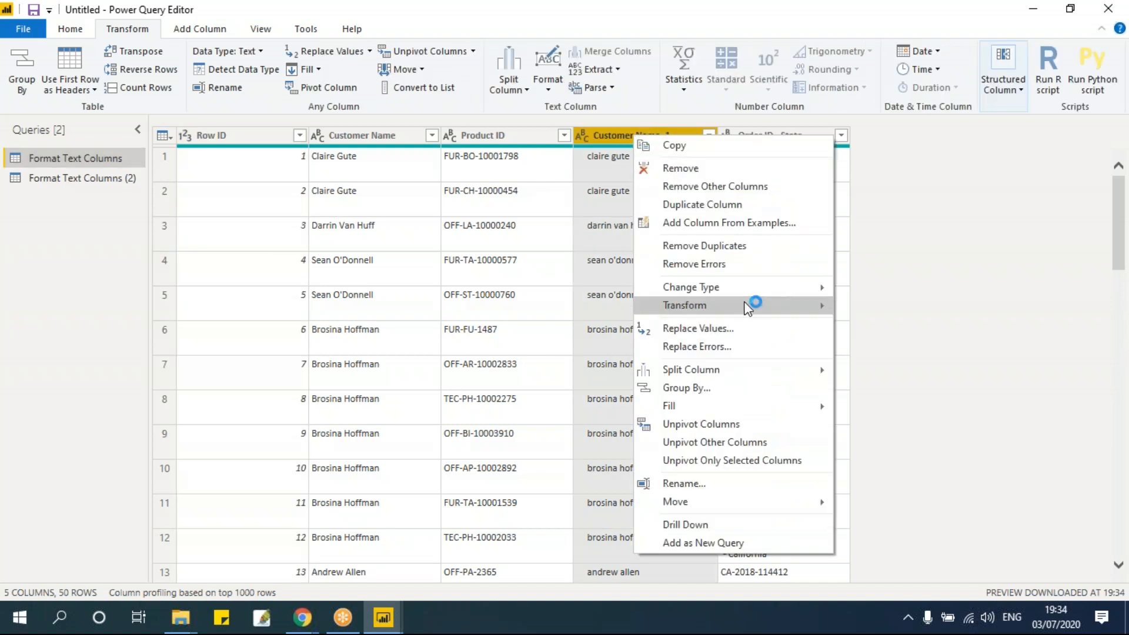
mouse_move(751, 303)
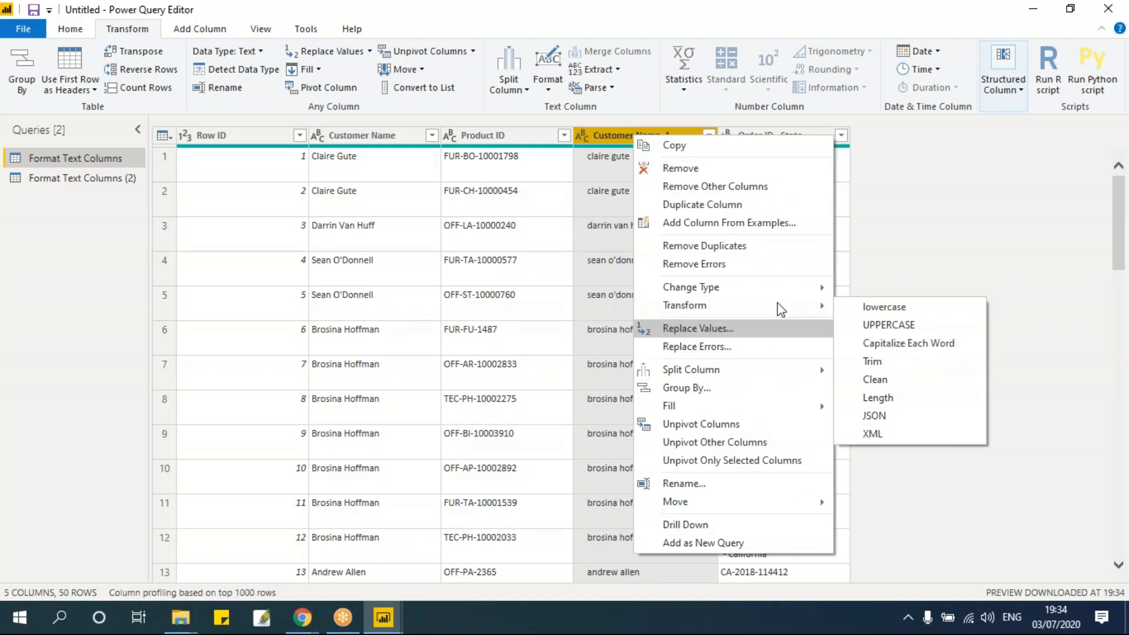
left_click(350, 189)
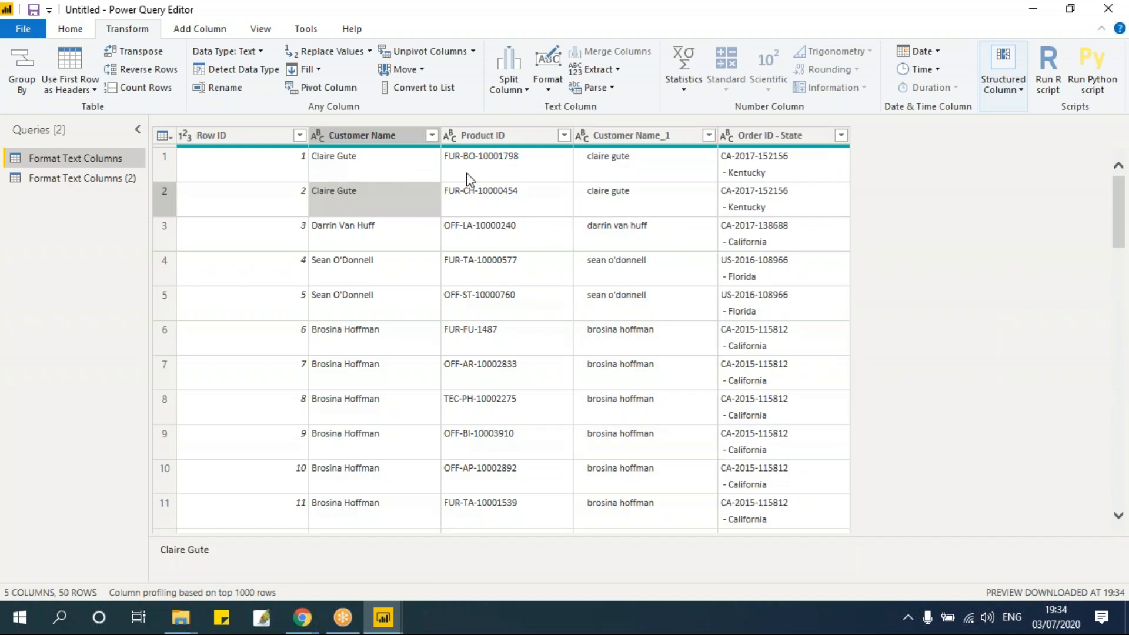
right_click(611, 137)
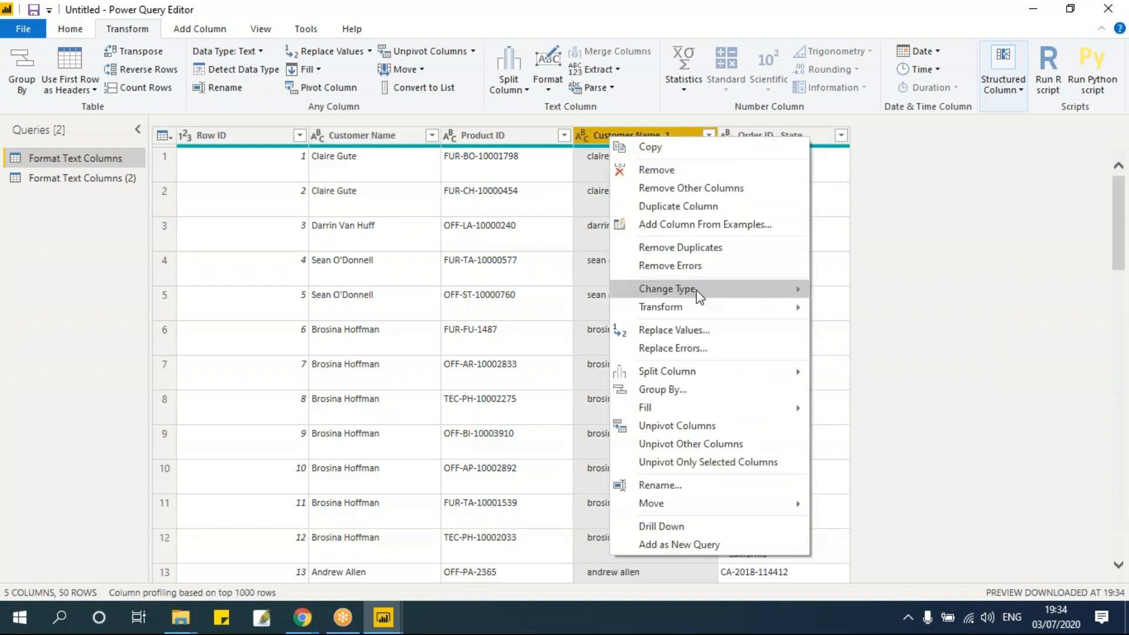
mouse_move(703, 308)
left_click(887, 345)
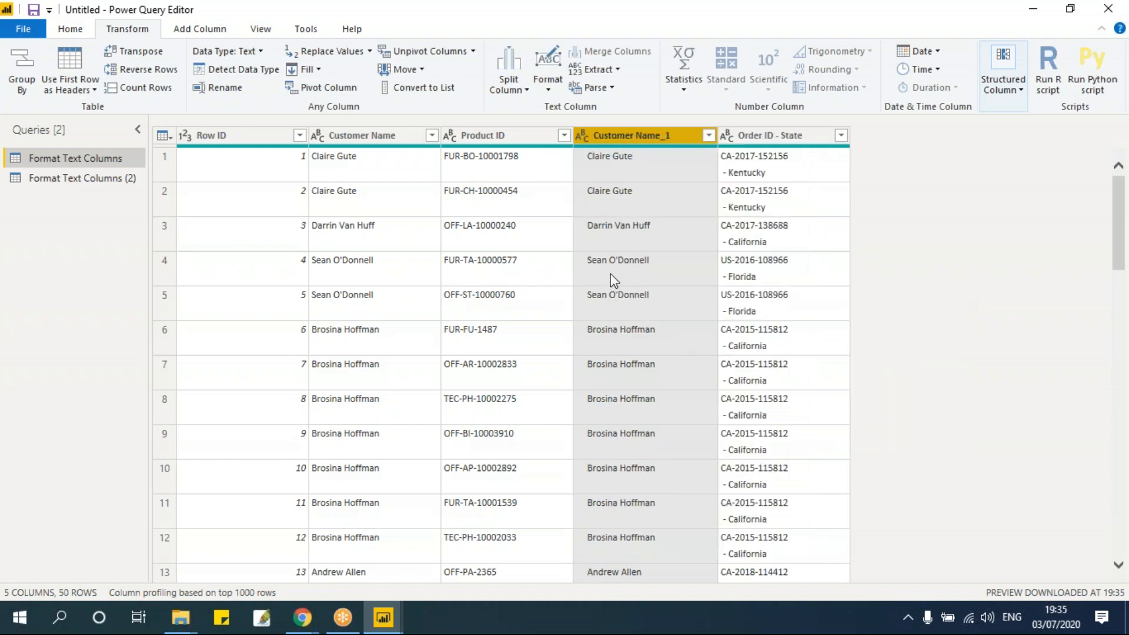
scroll(627, 381, "down", 3)
scroll(628, 381, "down", 3)
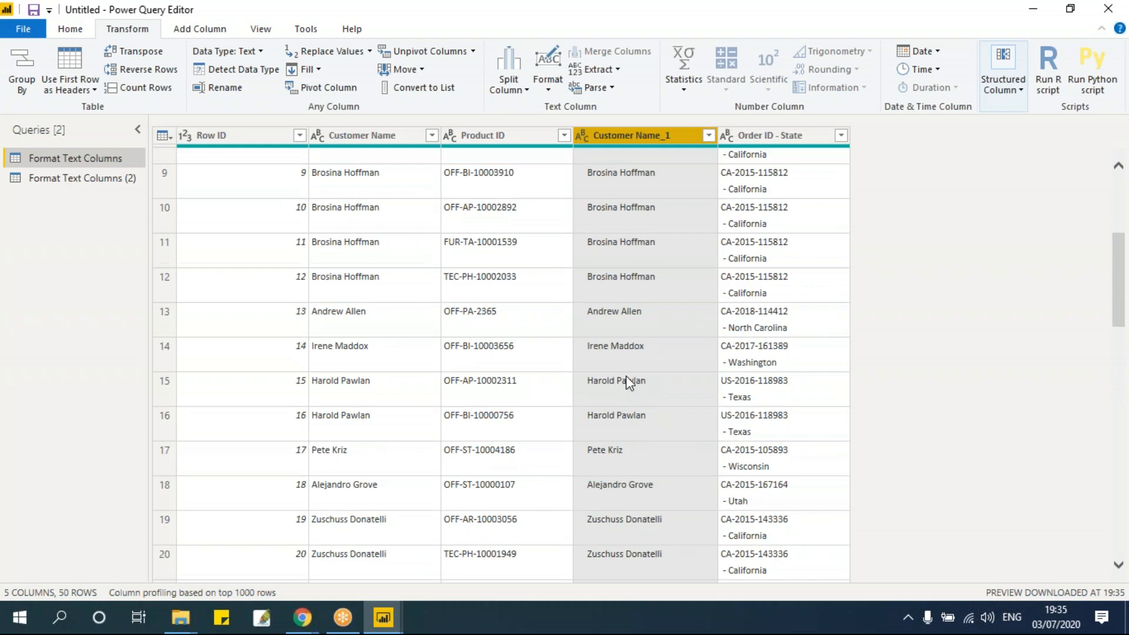
scroll(628, 381, "up", 5)
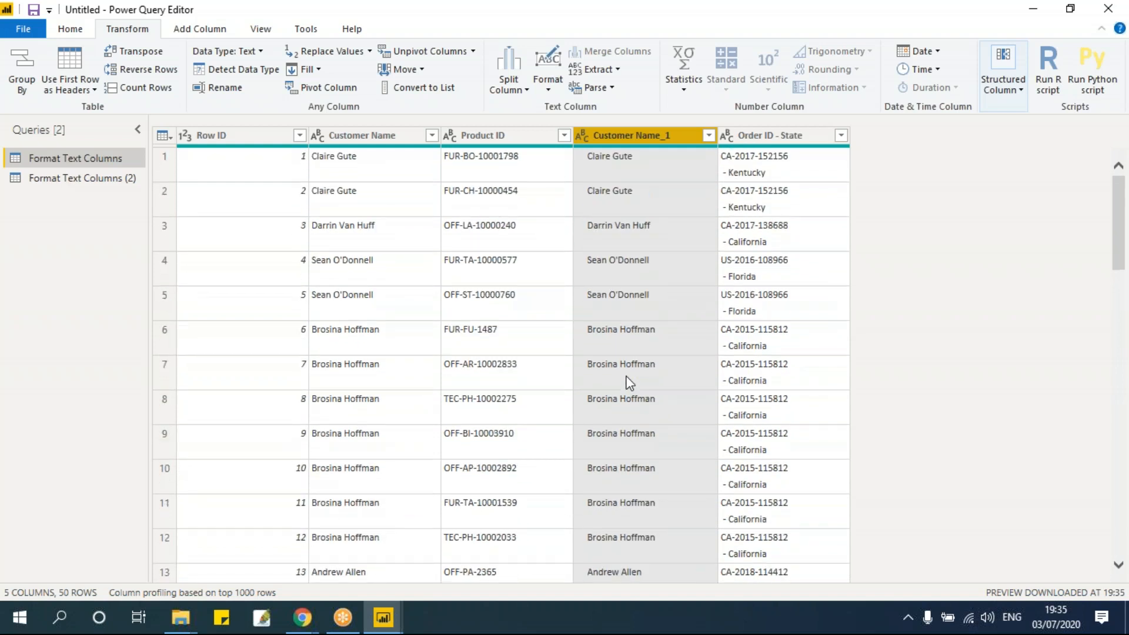
Trim the leading and trailing spaces from the Customer Name_1 values
right_click(613, 136)
mouse_move(703, 308)
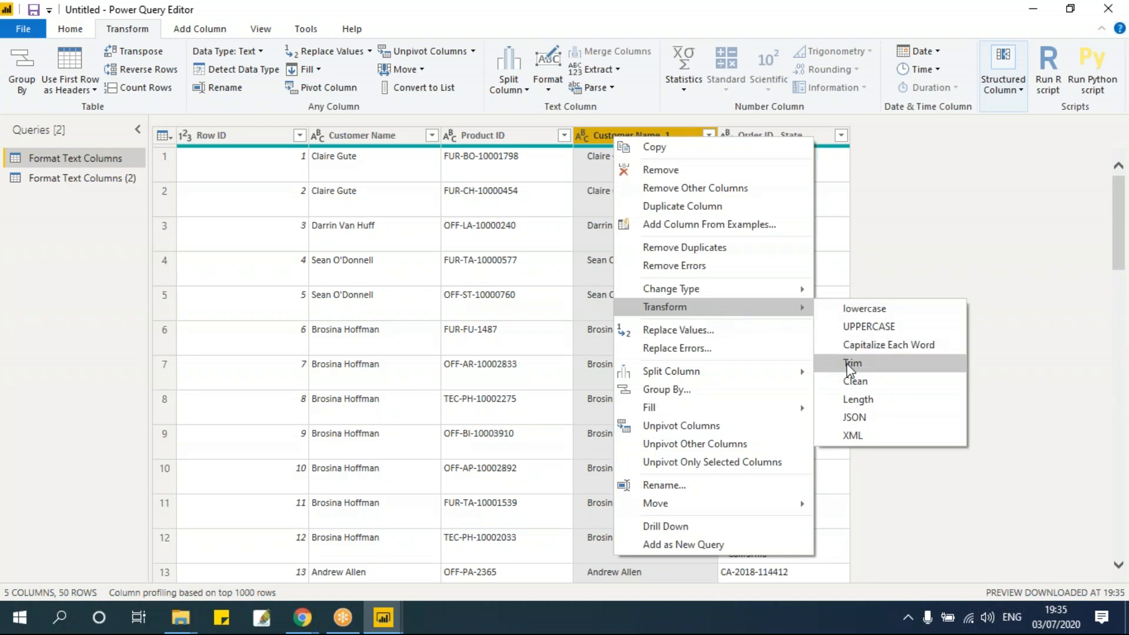
left_click(584, 221)
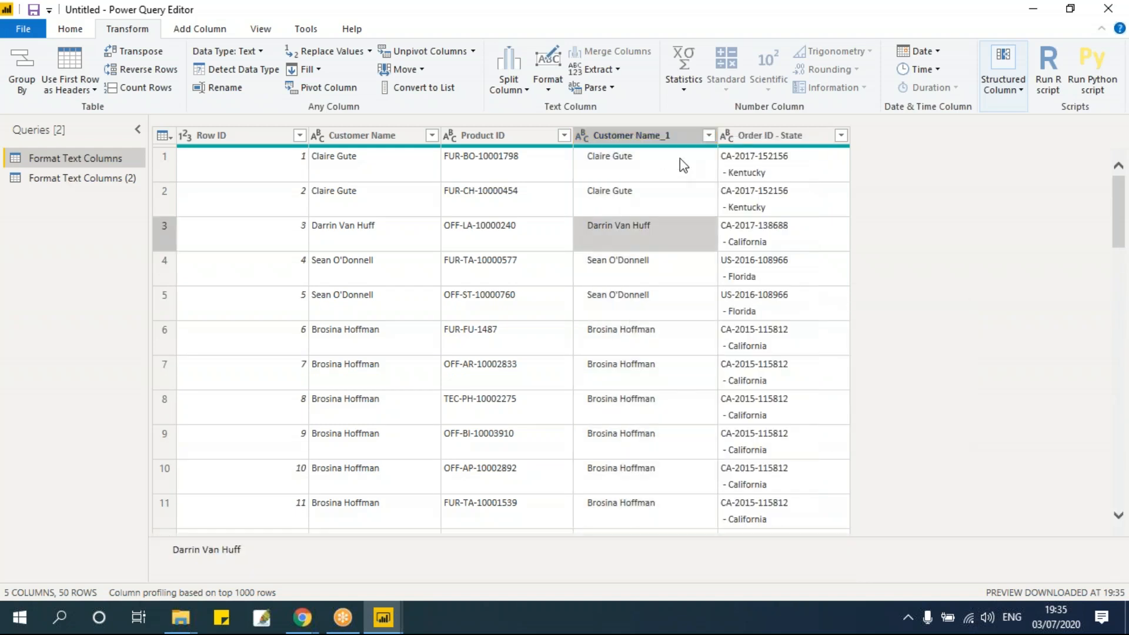
right_click(644, 140)
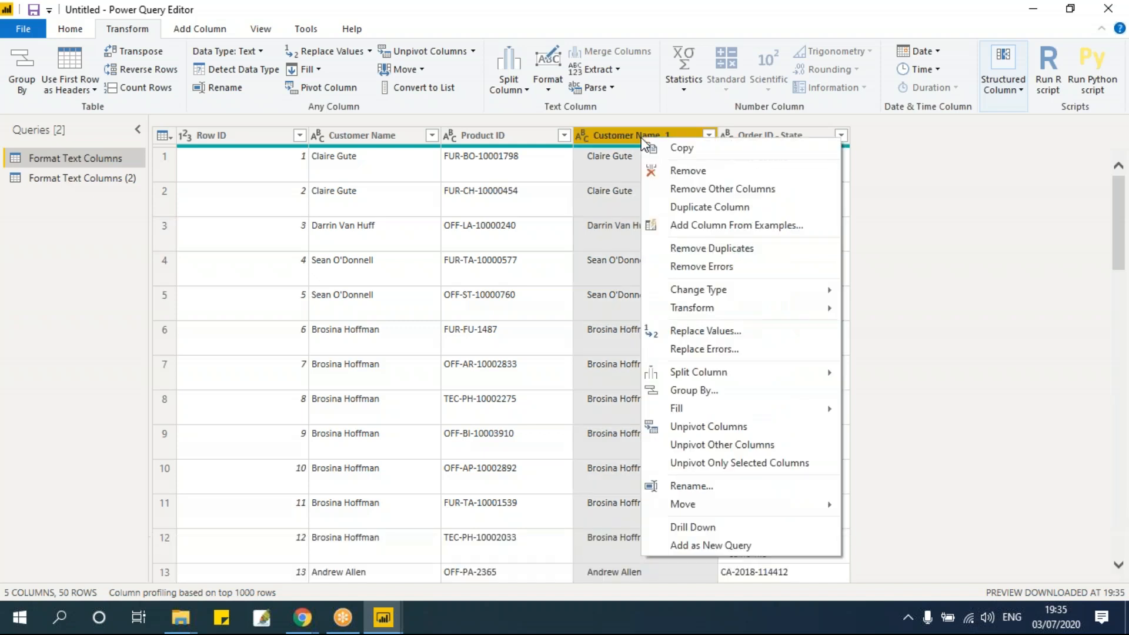
mouse_move(701, 312)
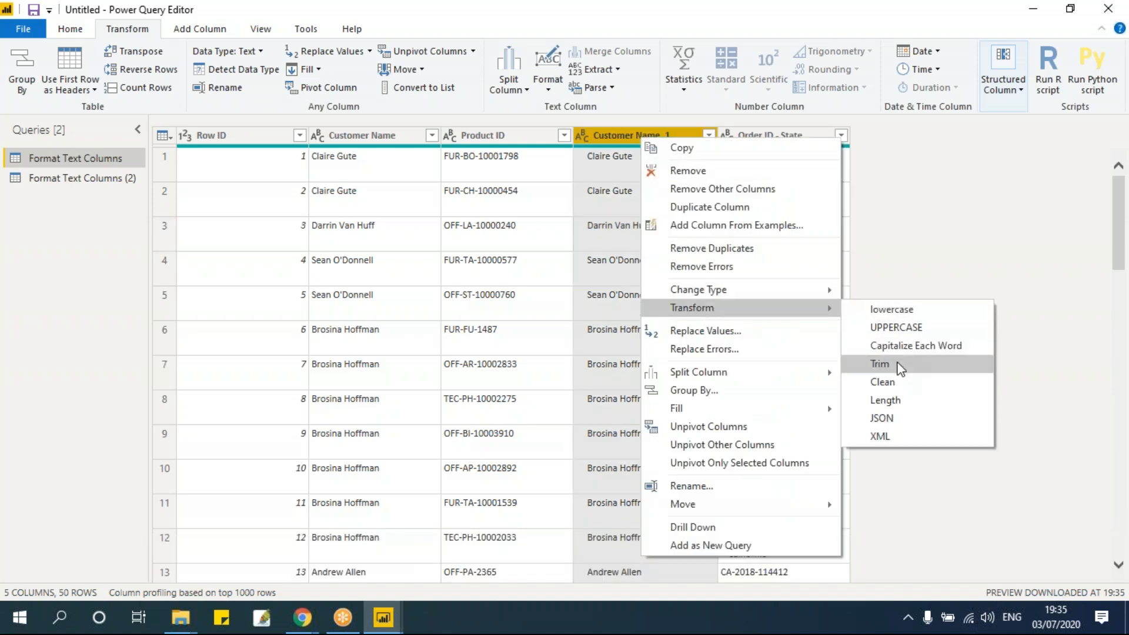
left_click(888, 361)
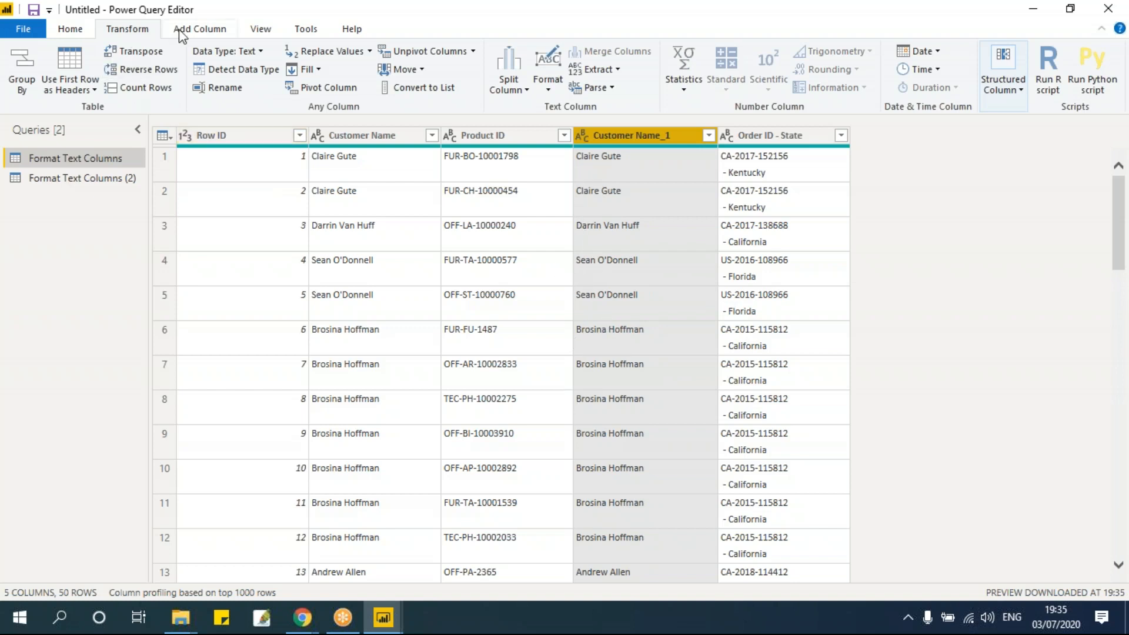
Show the query settings and delete the Trimmed Text applied step
left_click(259, 34)
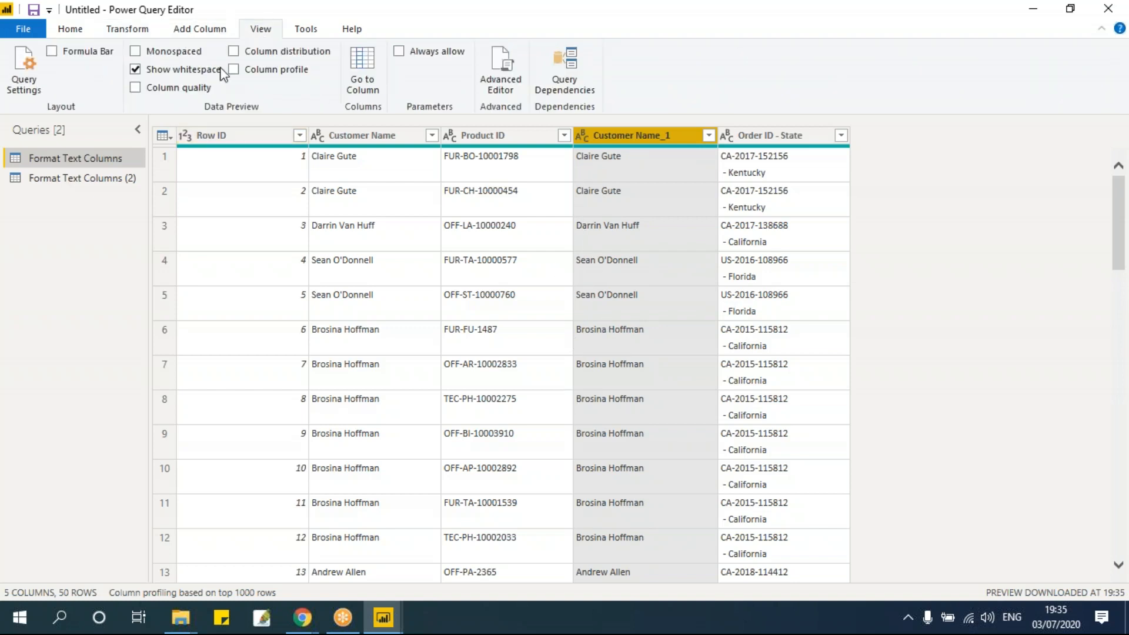
left_click(23, 73)
left_click(938, 376)
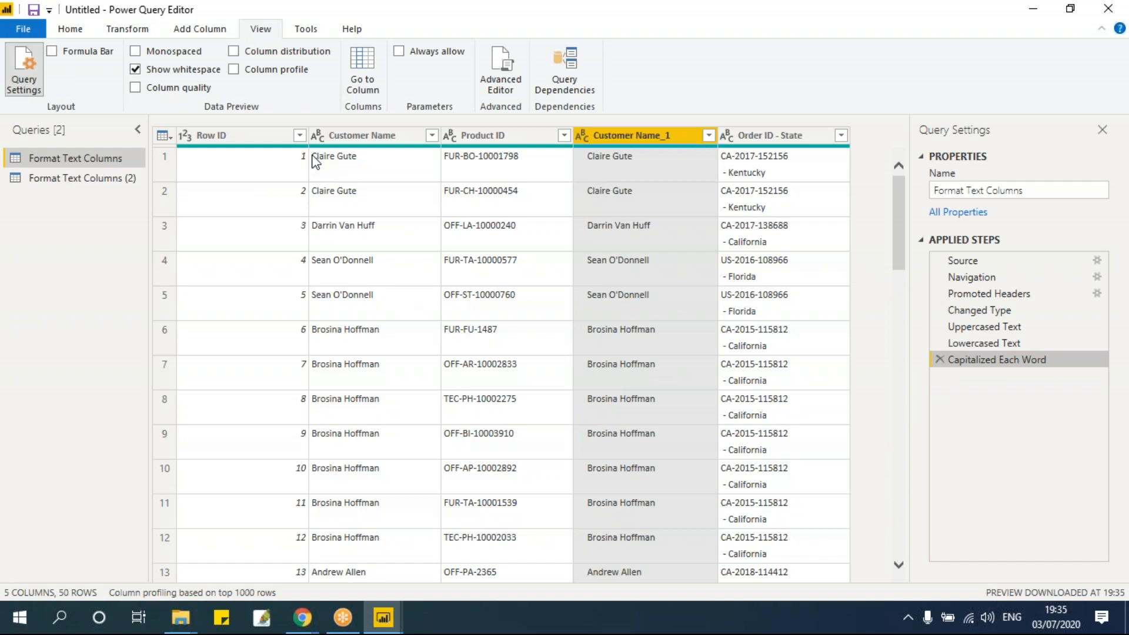
Apply Trim to the Customer Name_1 column again and hide the query settings
right_click(629, 136)
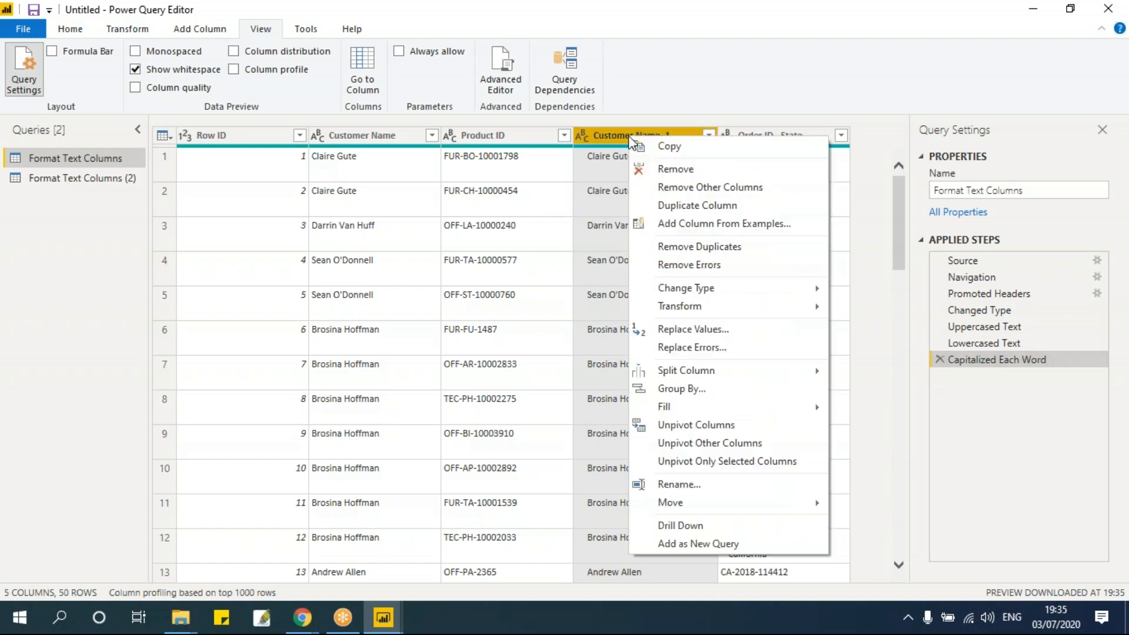
mouse_move(720, 304)
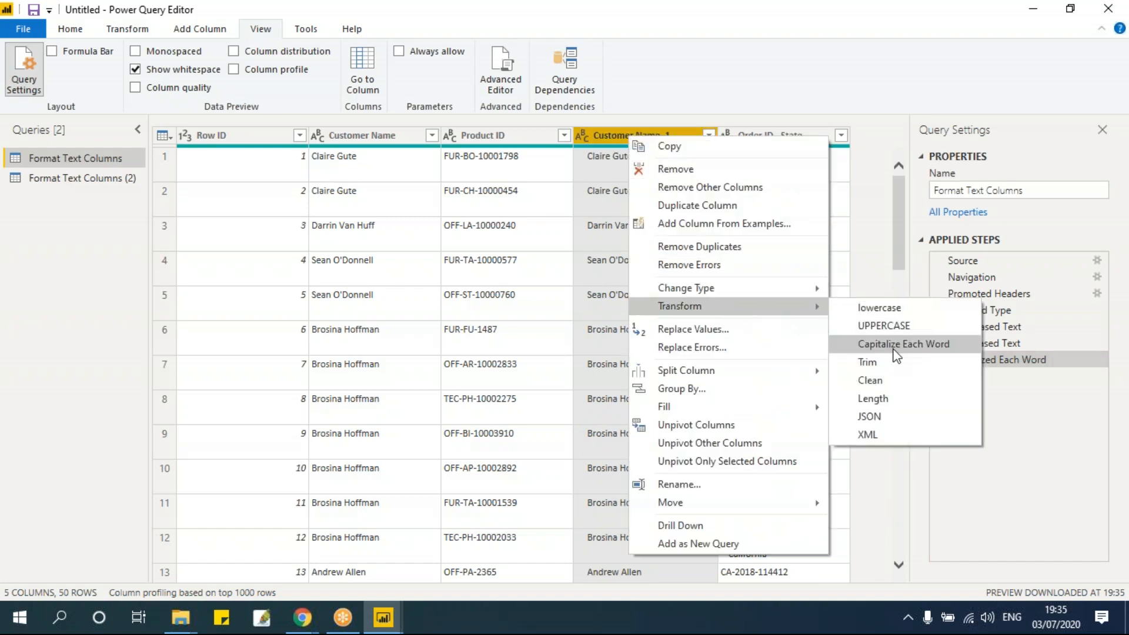
left_click(893, 364)
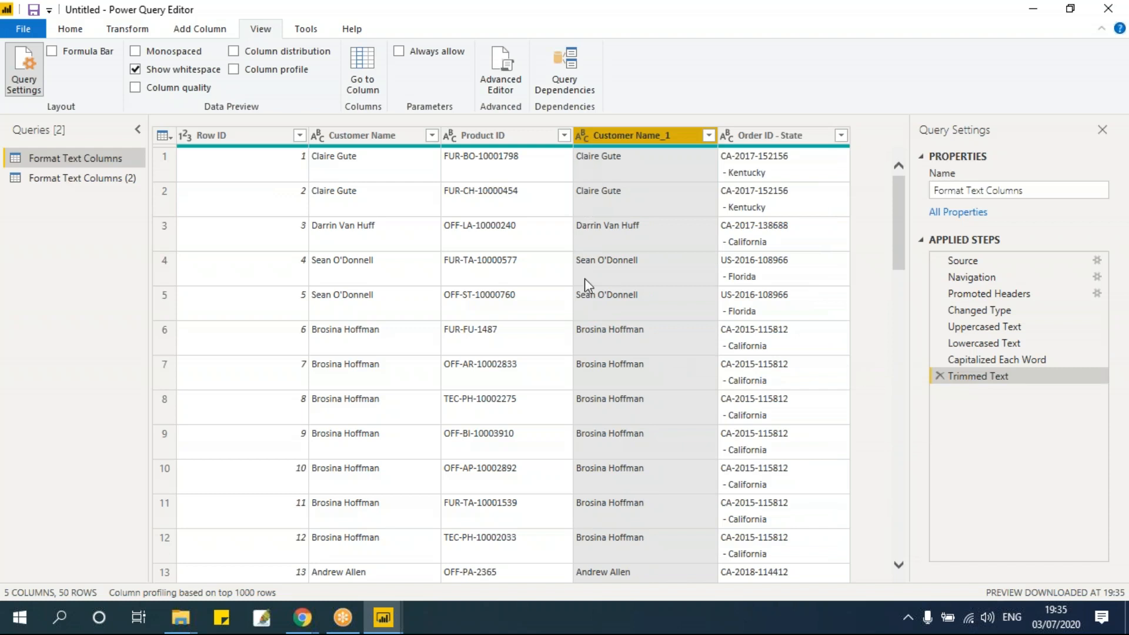
left_click(1102, 129)
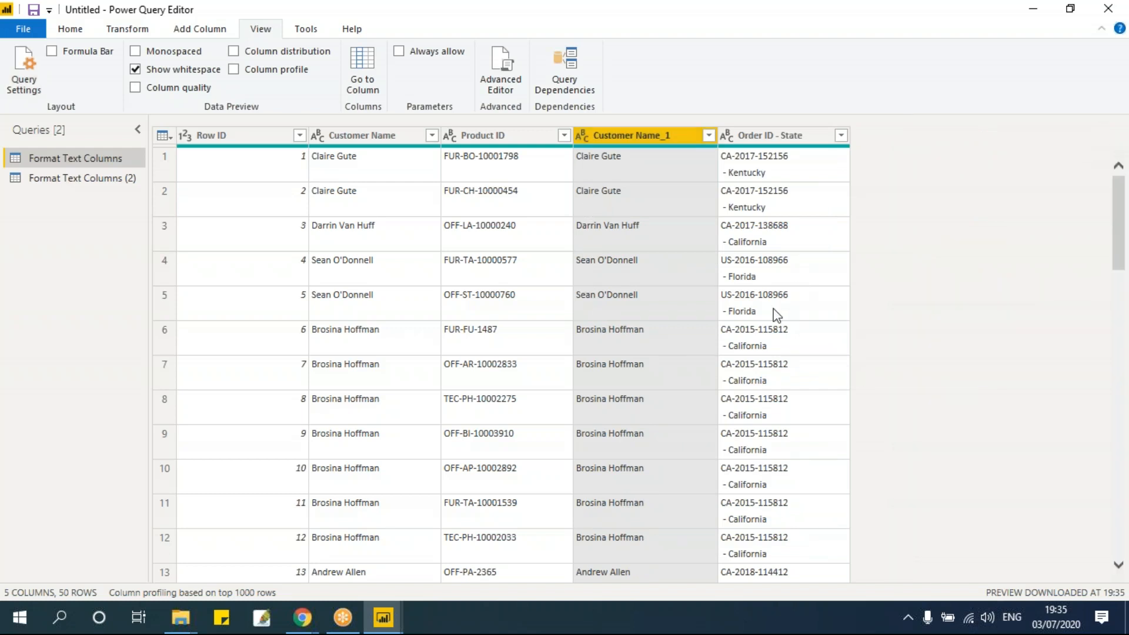
Clean the non-printable characters from the Order ID - State column with the Clean transformation
left_click(758, 137)
left_click(70, 29)
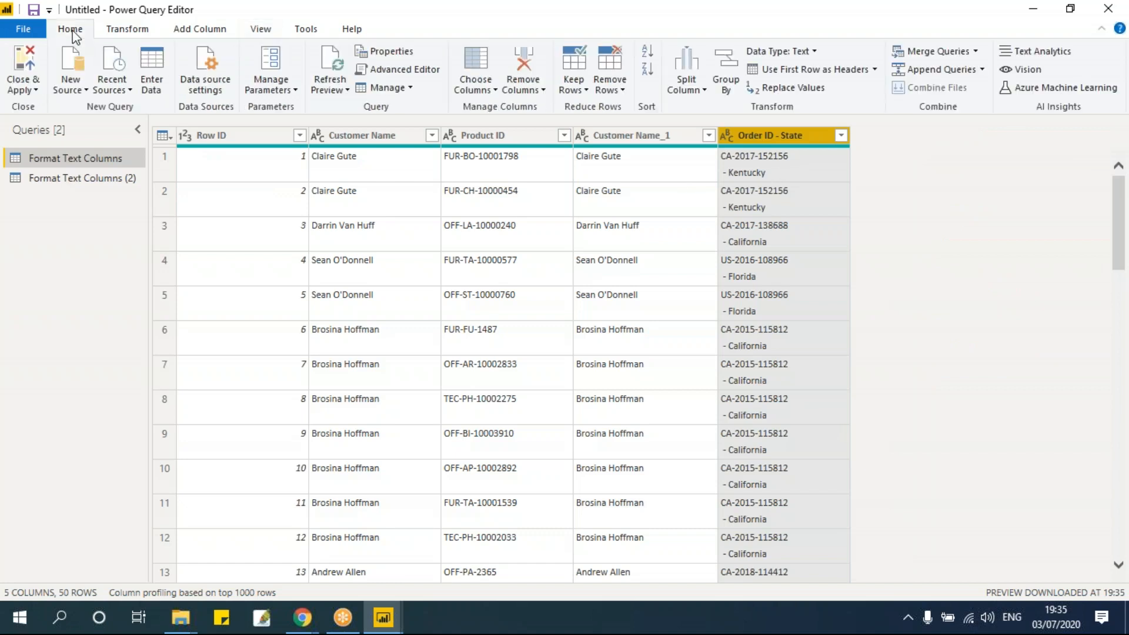
right_click(738, 134)
mouse_move(816, 304)
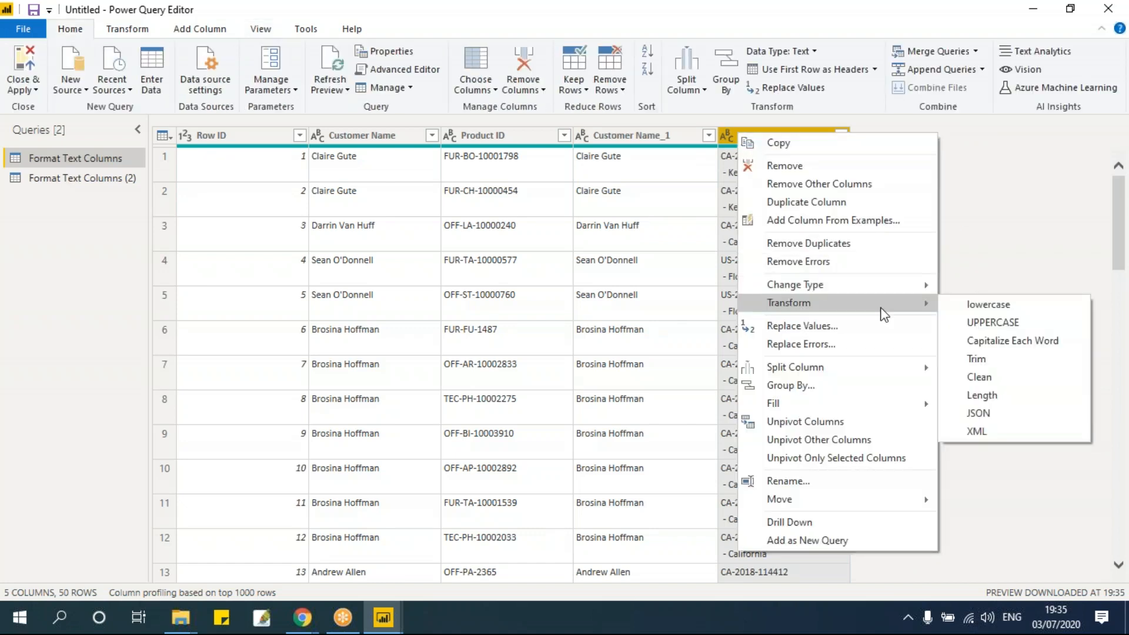
left_click(978, 377)
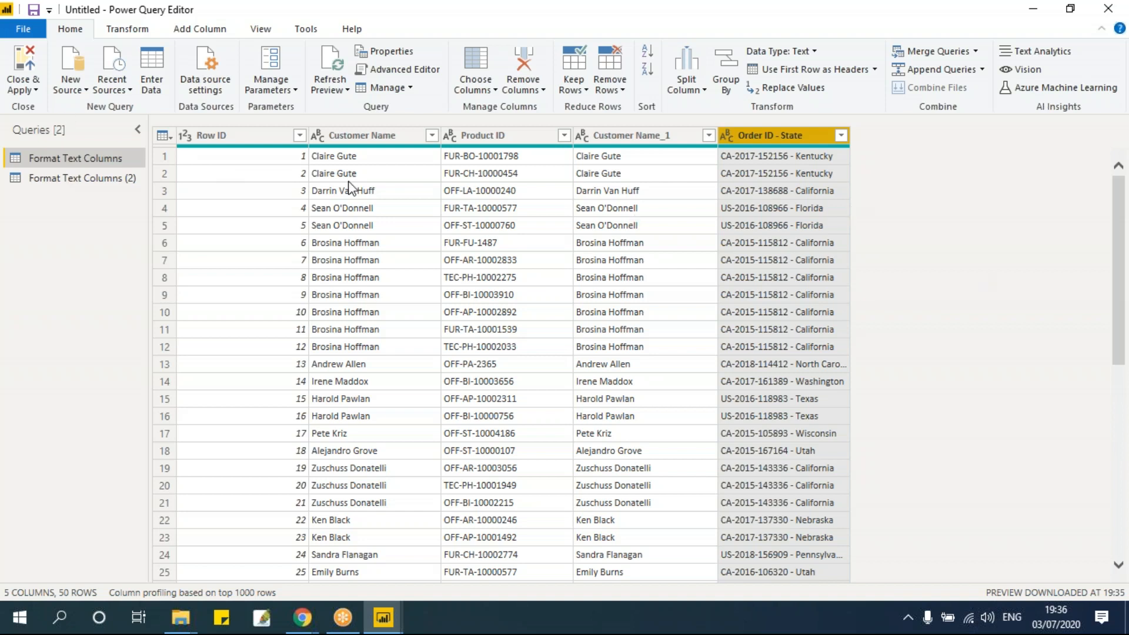
Show the query settings and delete the Cleaned Text applied step
left_click(263, 30)
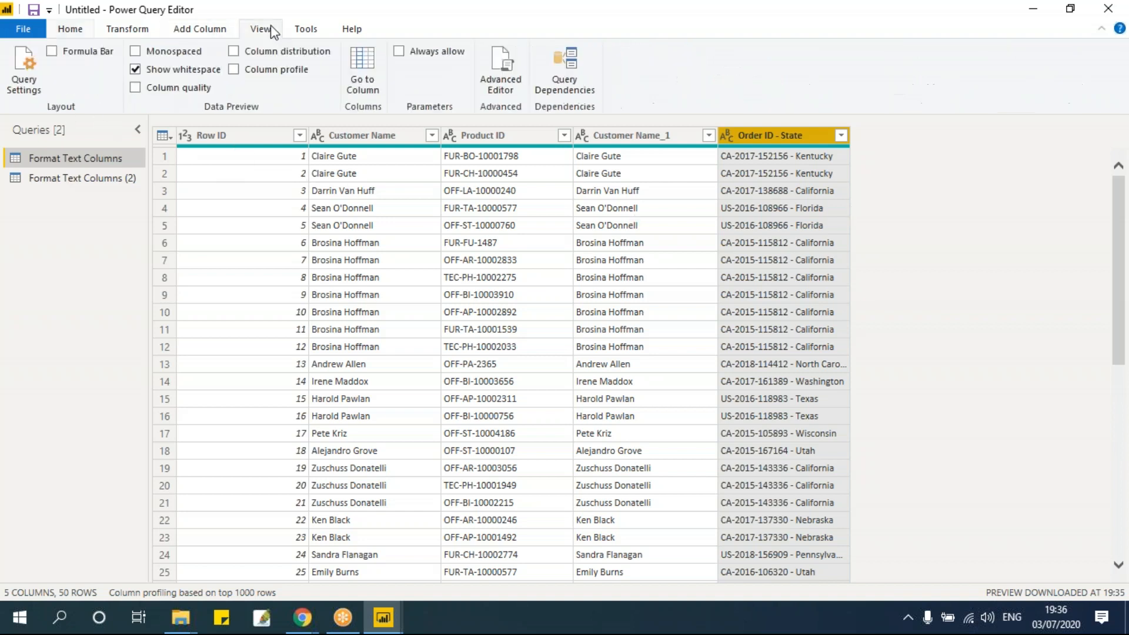
left_click(24, 73)
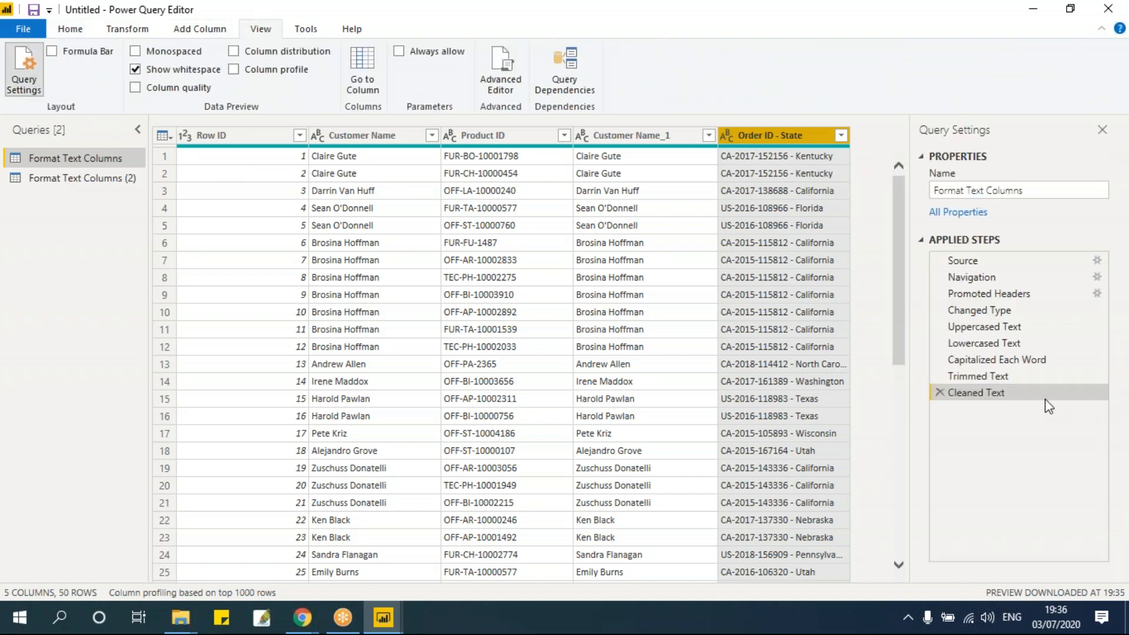
left_click(939, 392)
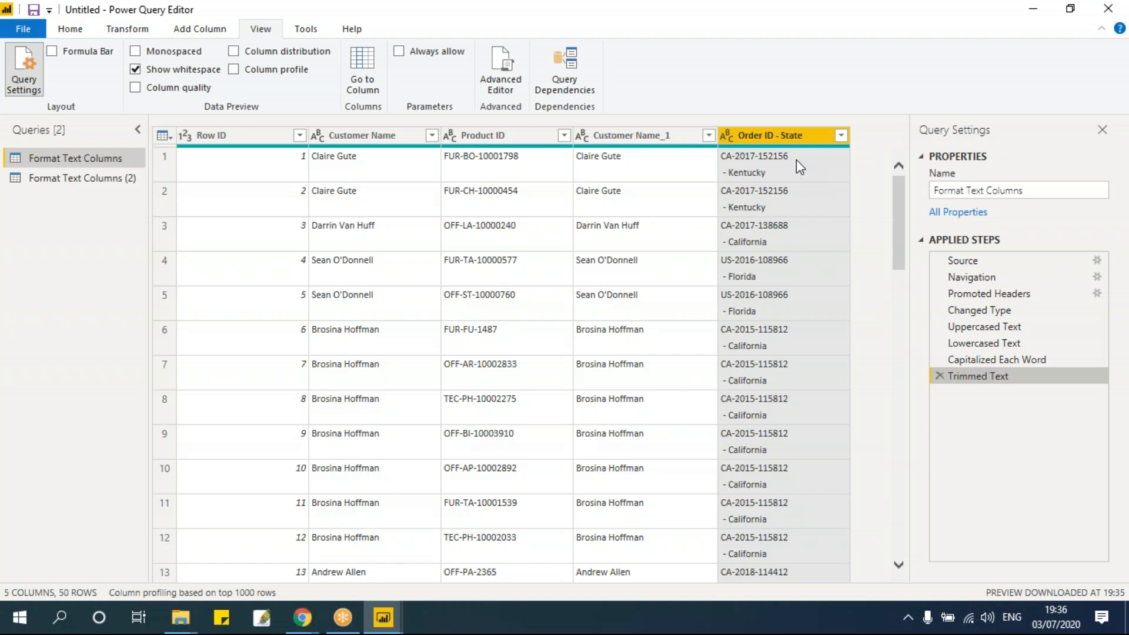
Apply the Clean transformation to the Order ID - State column again
right_click(768, 133)
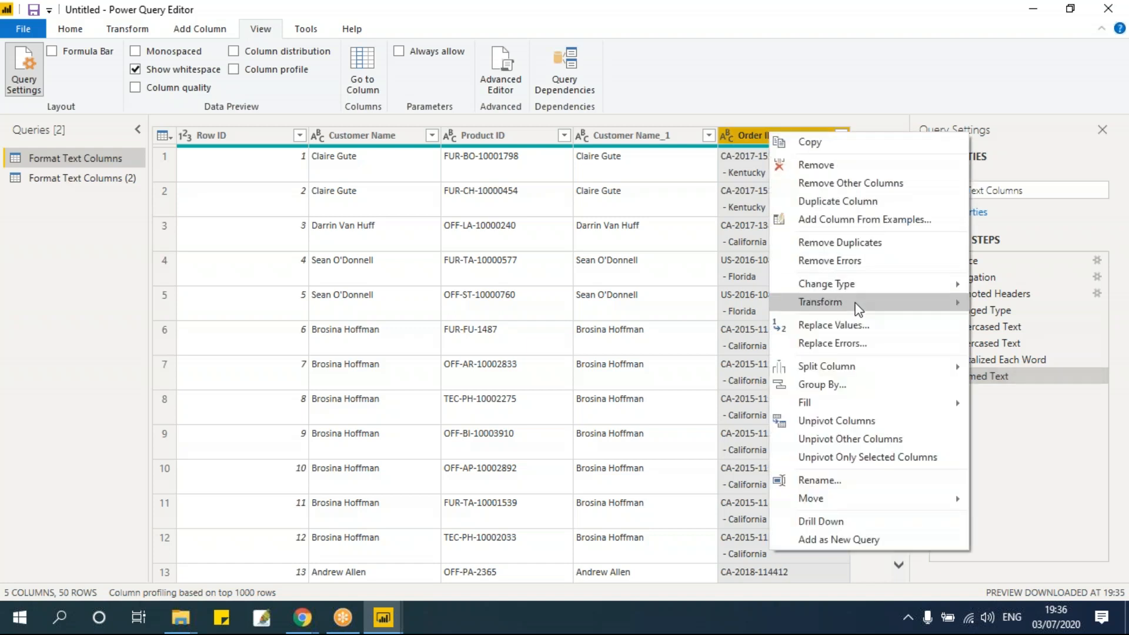
mouse_move(865, 305)
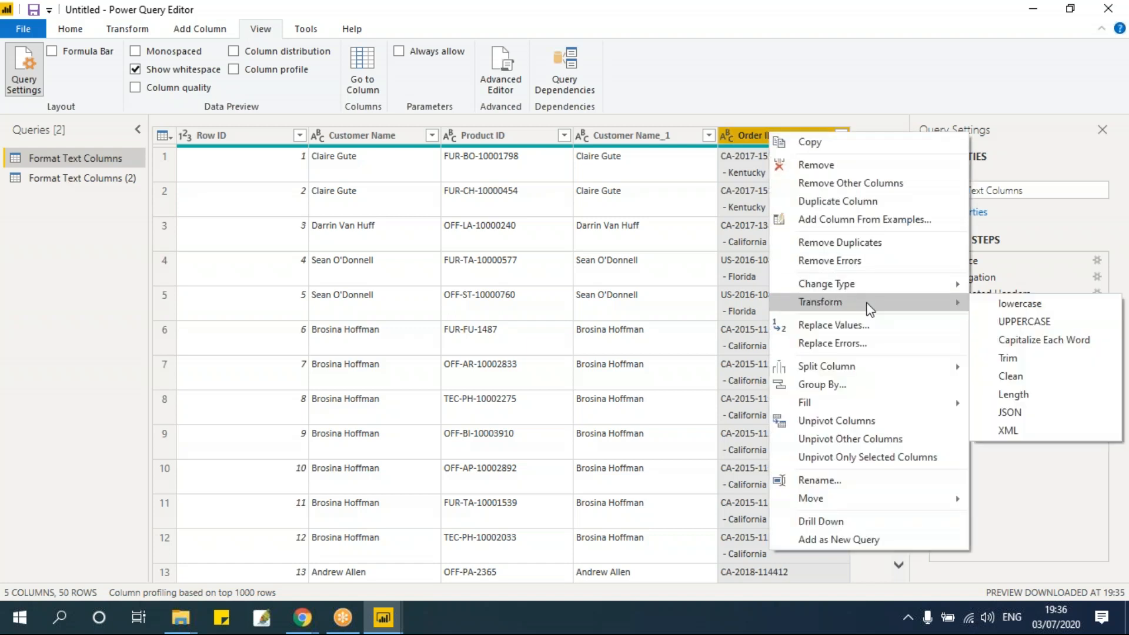
left_click(1026, 381)
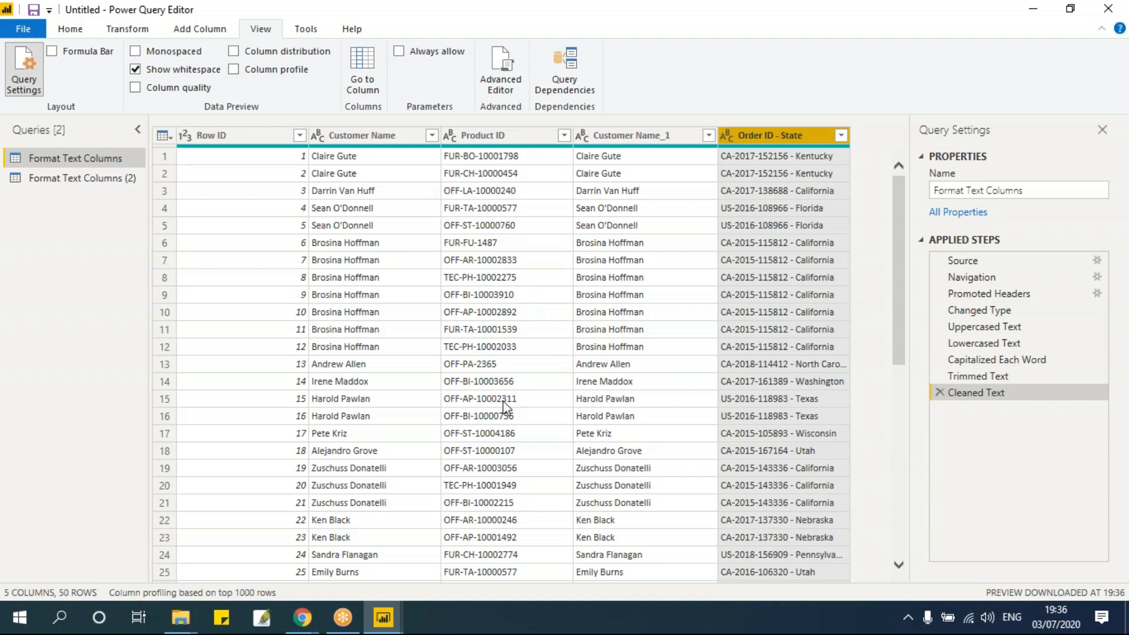
Replace the Product ID values with their text length using the Length transformation
right_click(512, 136)
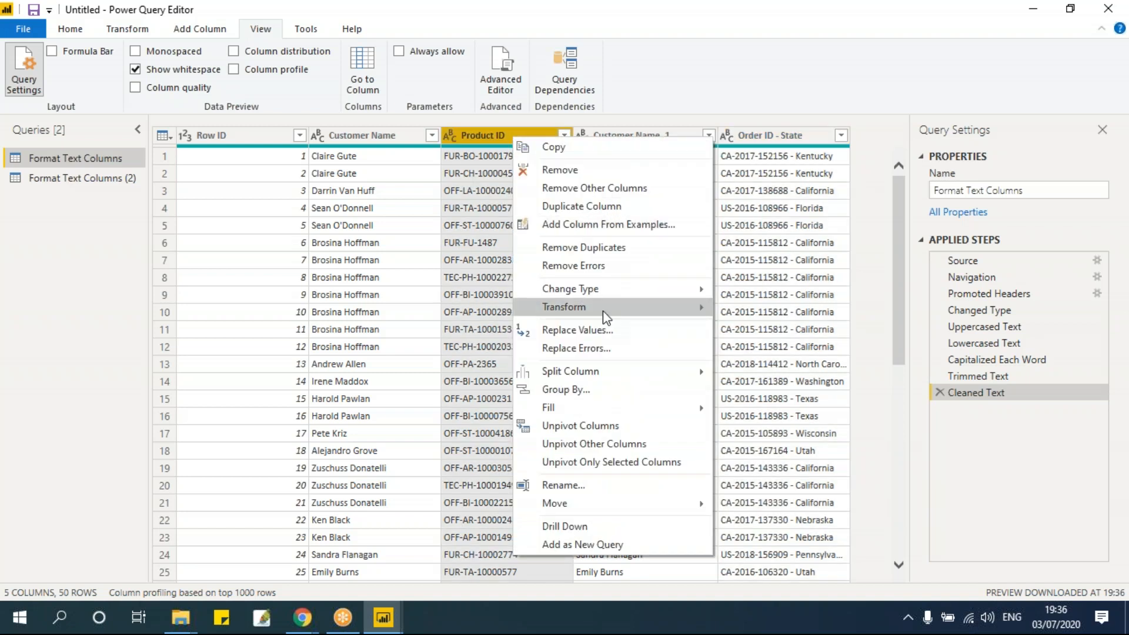
mouse_move(646, 307)
left_click(764, 403)
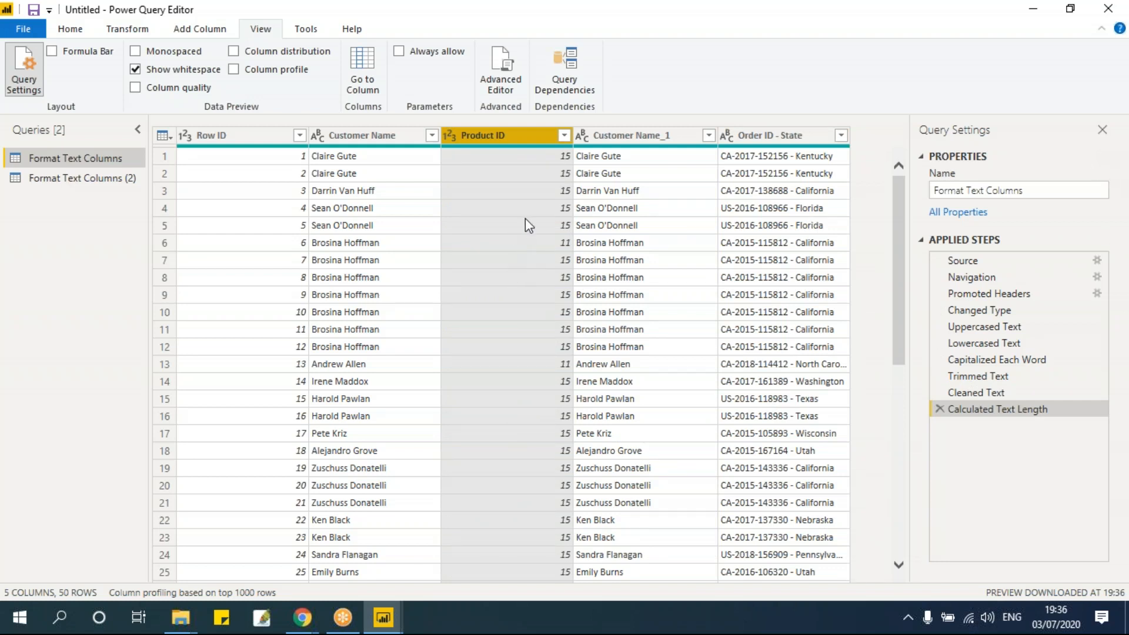
right_click(500, 133)
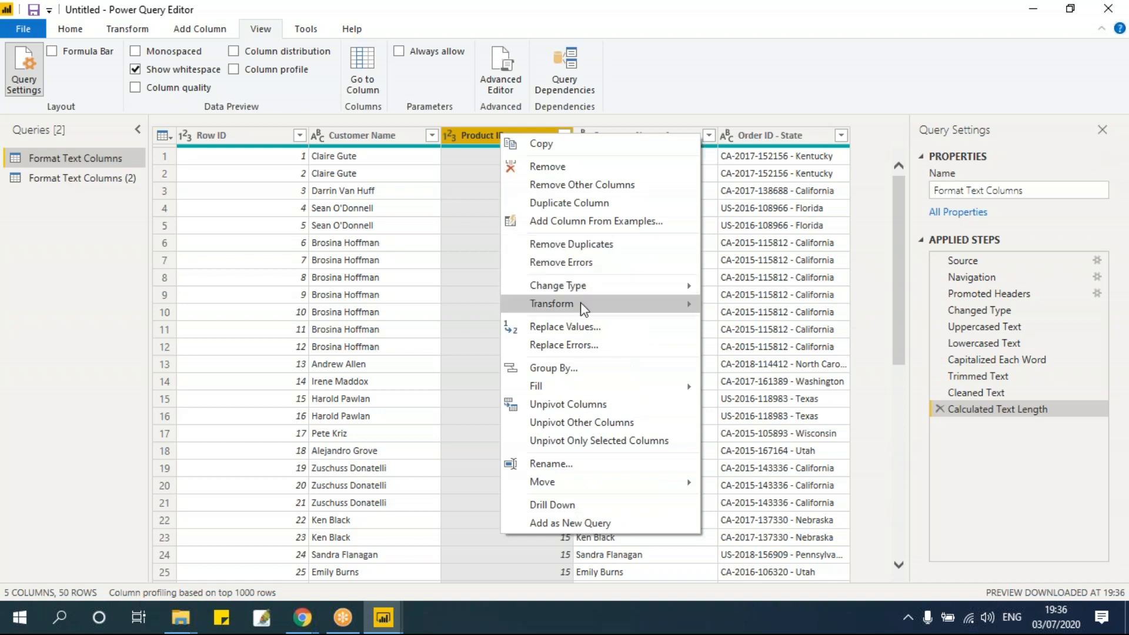
mouse_move(582, 303)
mouse_move(553, 285)
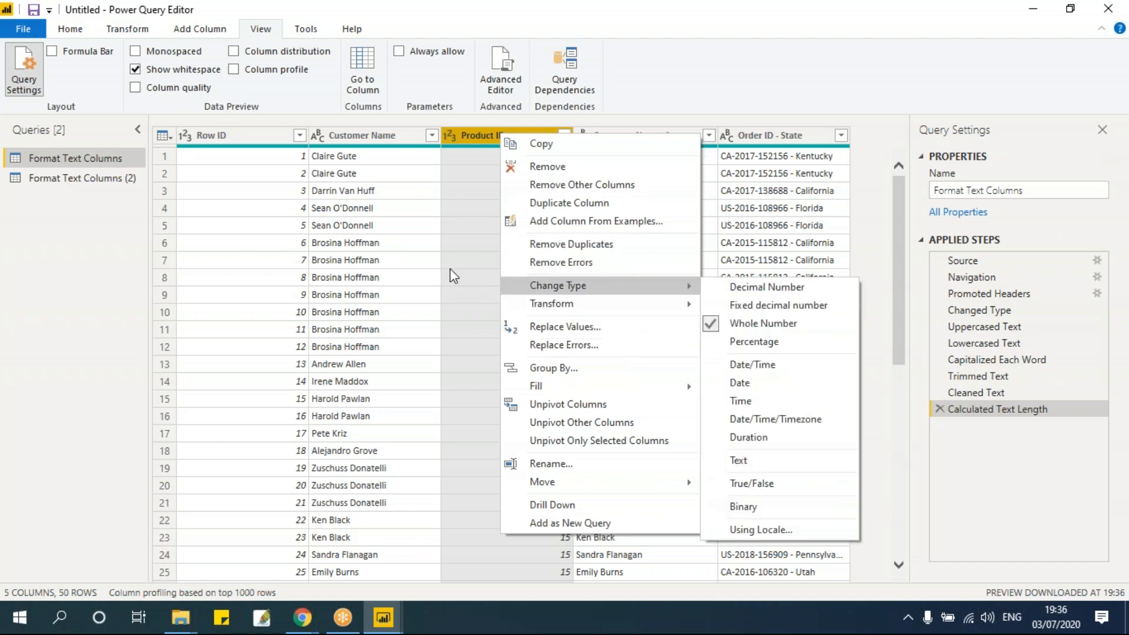
left_click(450, 224)
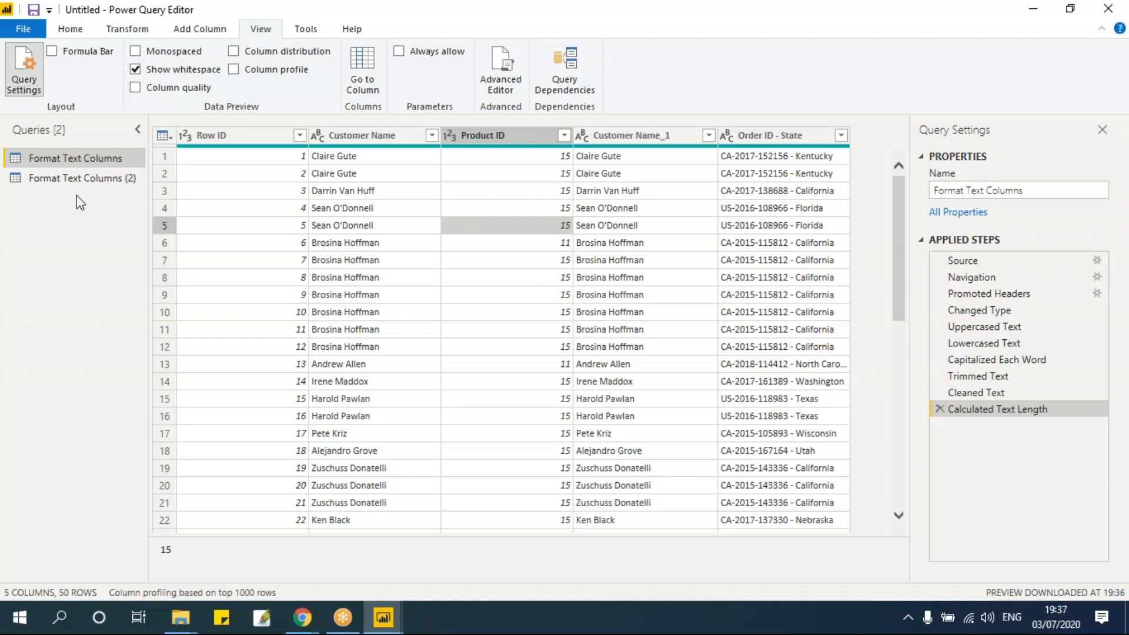
Switch to the Format Text Columns (2) query, hide the query settings and select the Customer Name column
left_click(85, 179)
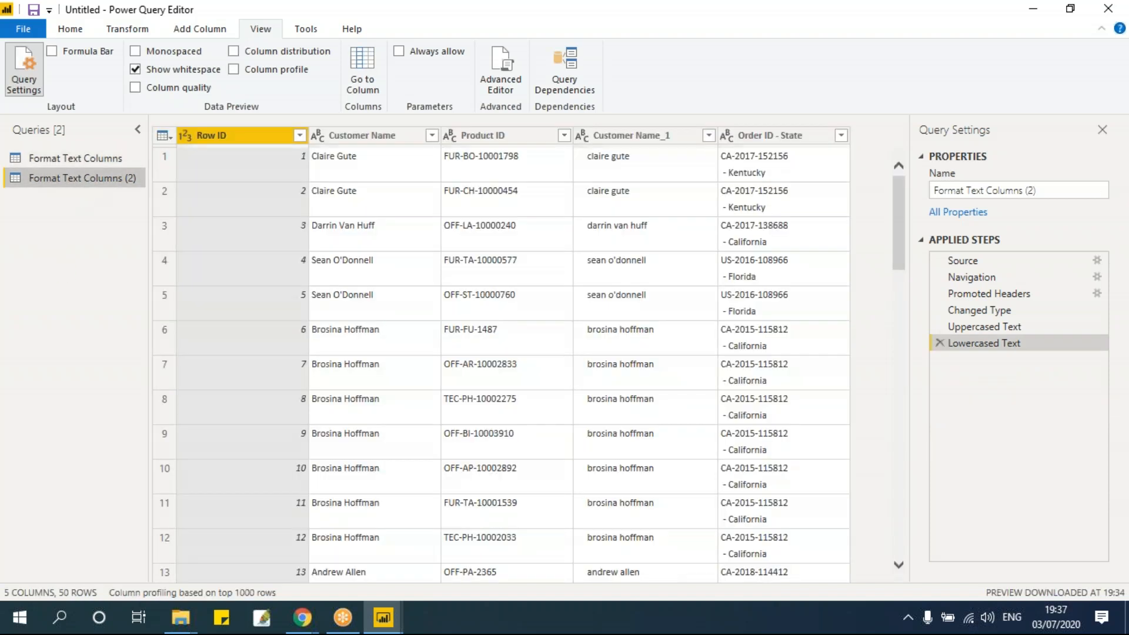
left_click(1102, 130)
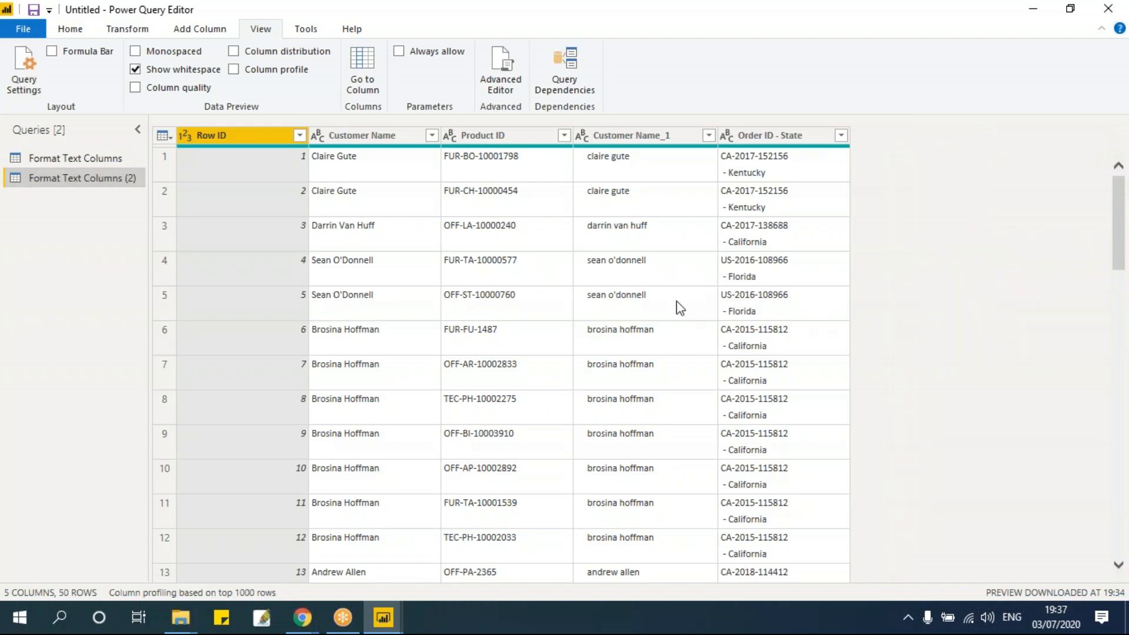
left_click(340, 134)
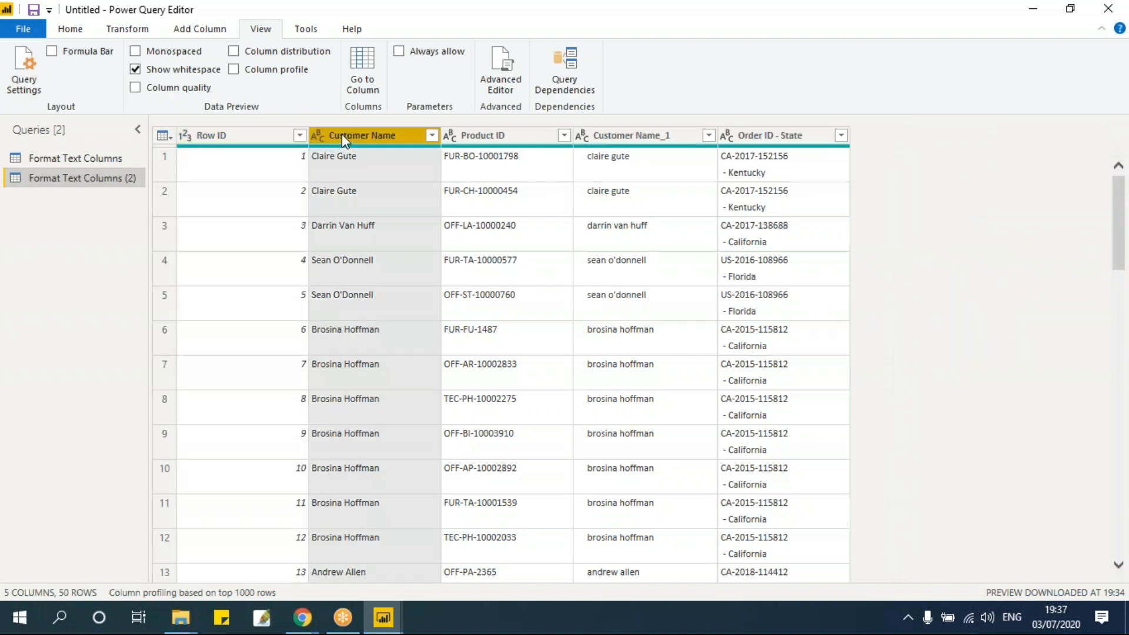
left_click(199, 29)
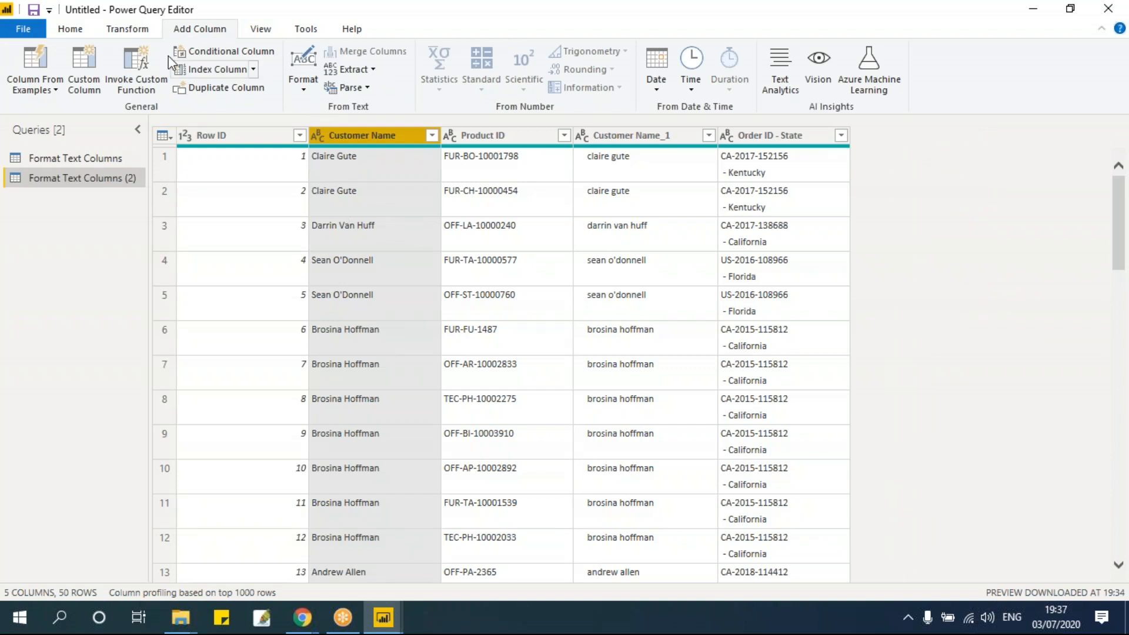
left_click(138, 33)
left_click(548, 82)
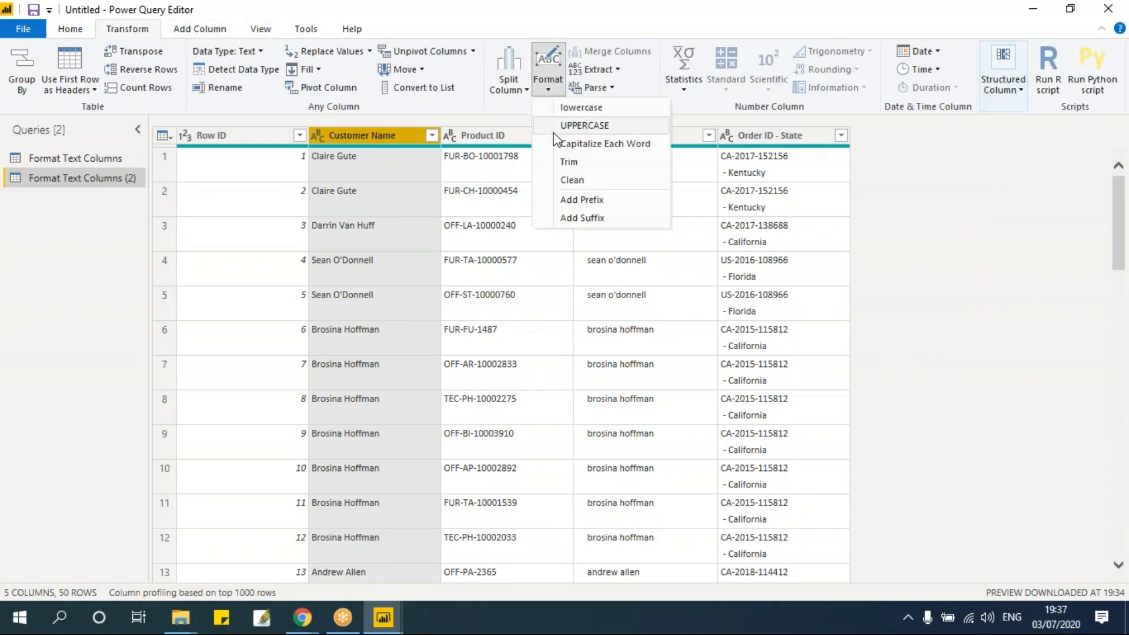
left_click(344, 142)
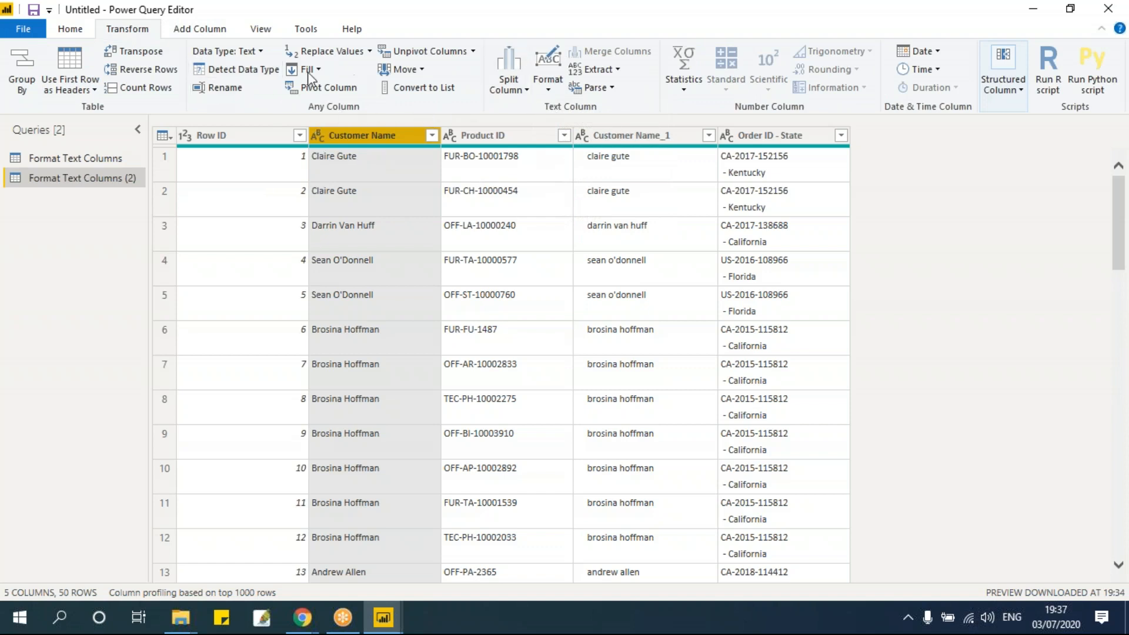
Add a new column holding the Customer Name values in UPPERCASE, keeping the original column
left_click(220, 31)
left_click(304, 87)
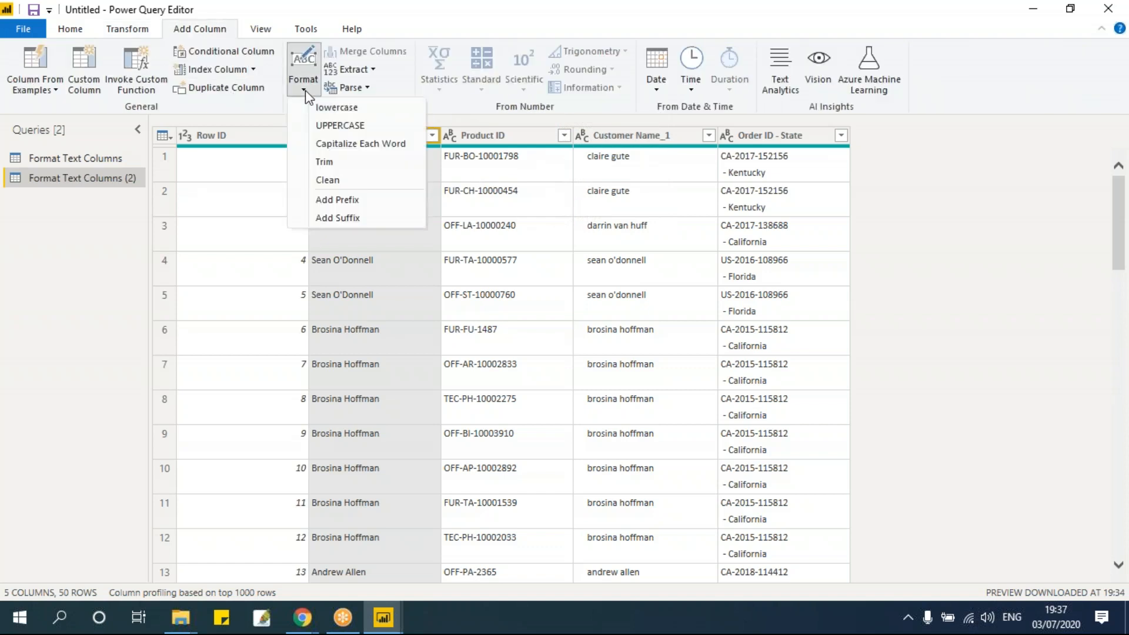
left_click(322, 126)
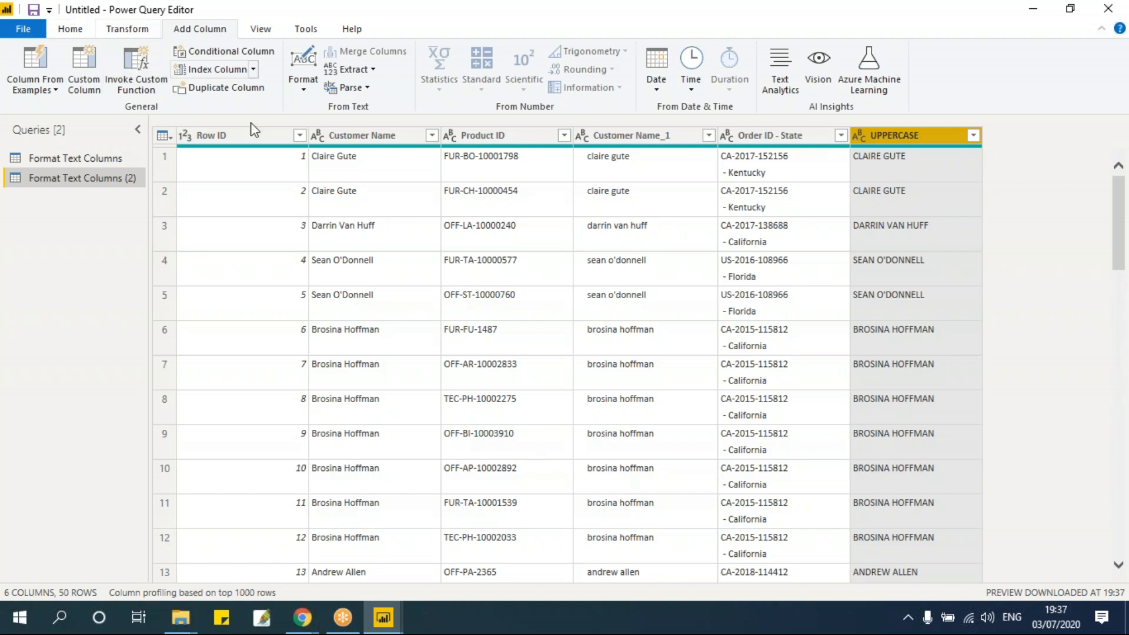
Add a new column holding the Customer Name values in lowercase
left_click(360, 135)
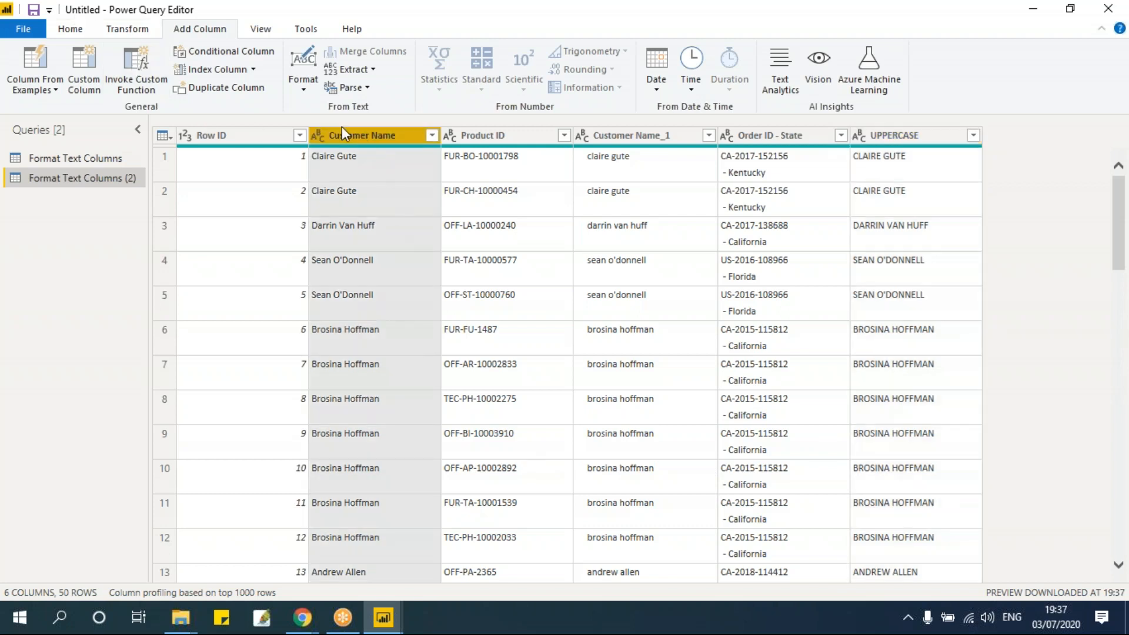
left_click(307, 88)
left_click(330, 107)
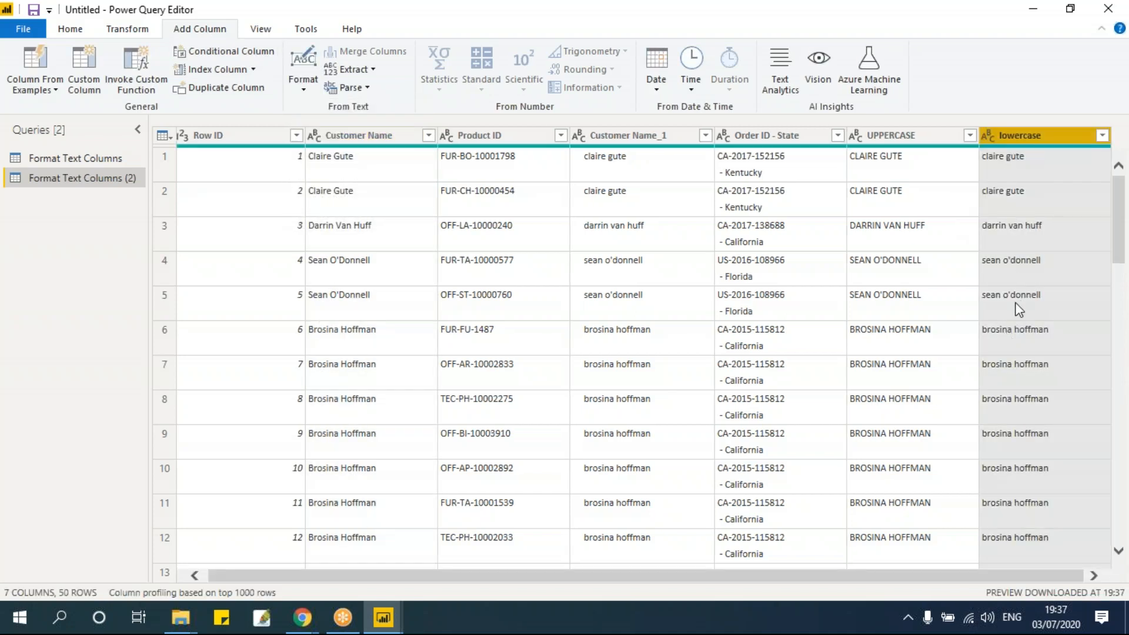
left_click(377, 131)
left_click(303, 70)
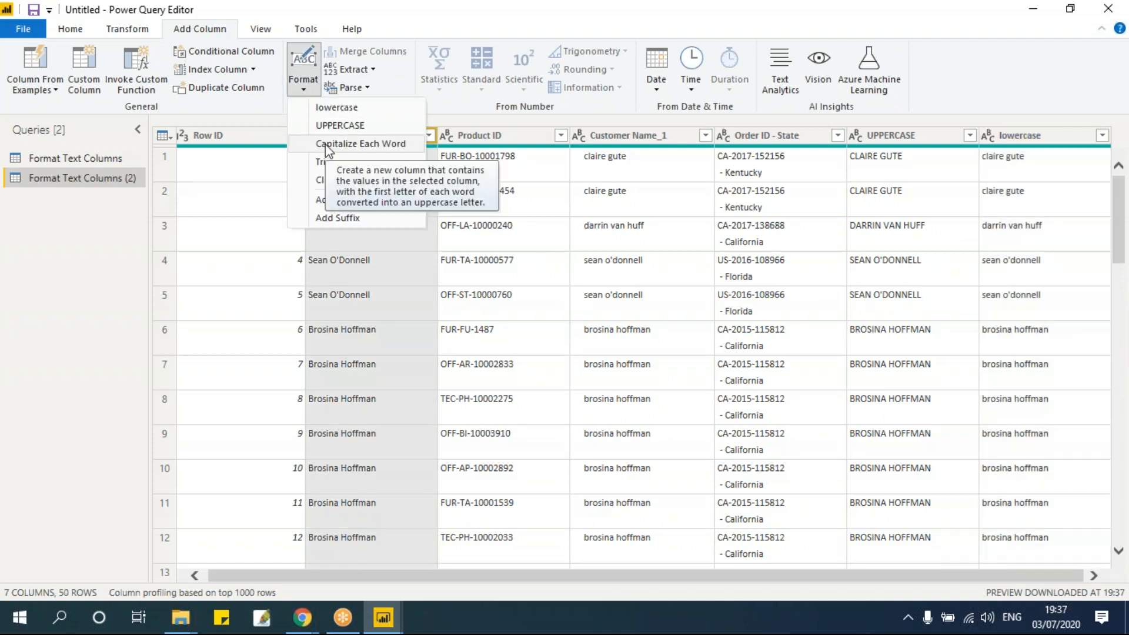
left_click(1096, 575)
Add a new column that capitalizes each word of the lowercase column's values
left_click(1021, 136)
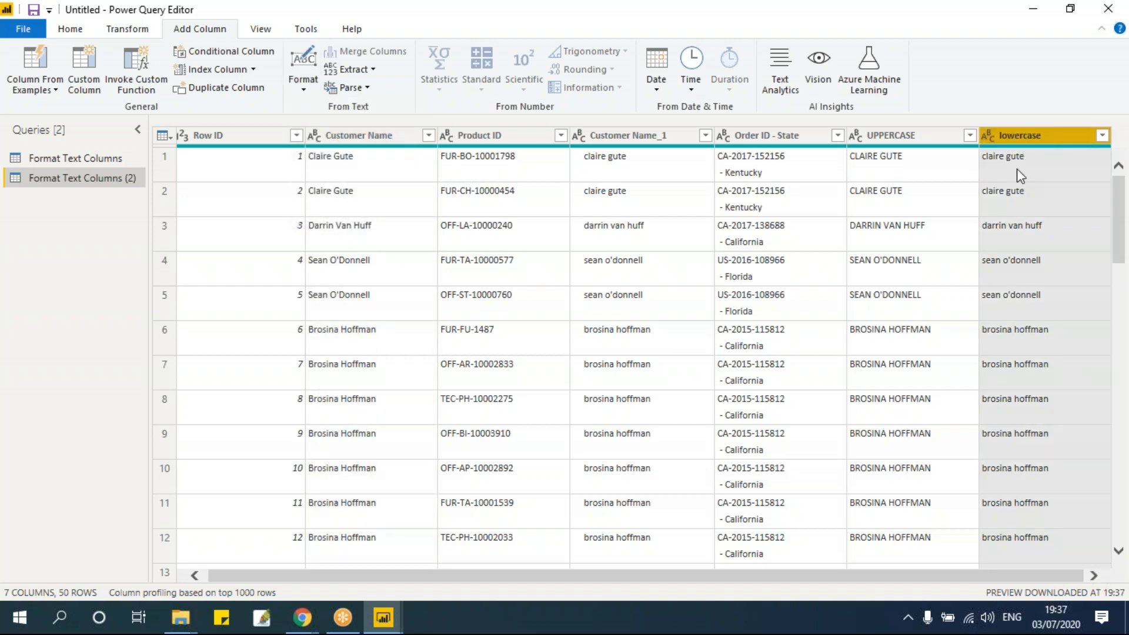
left_click(294, 85)
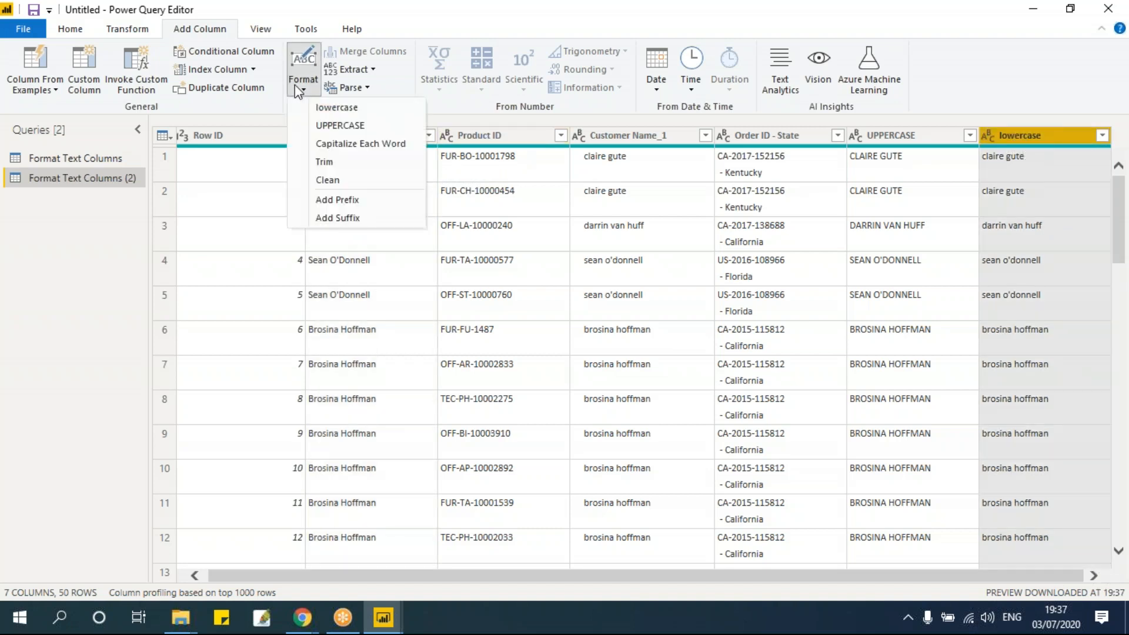
left_click(355, 144)
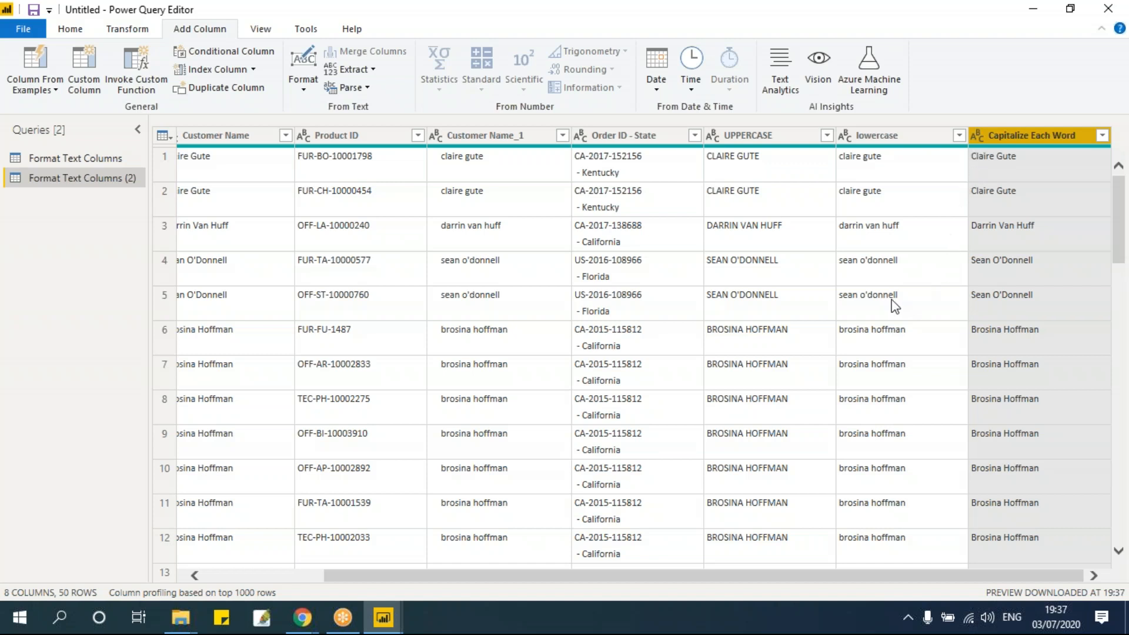
Add a new column with the trimmed values of the Customer Name_1 column
left_click(303, 77)
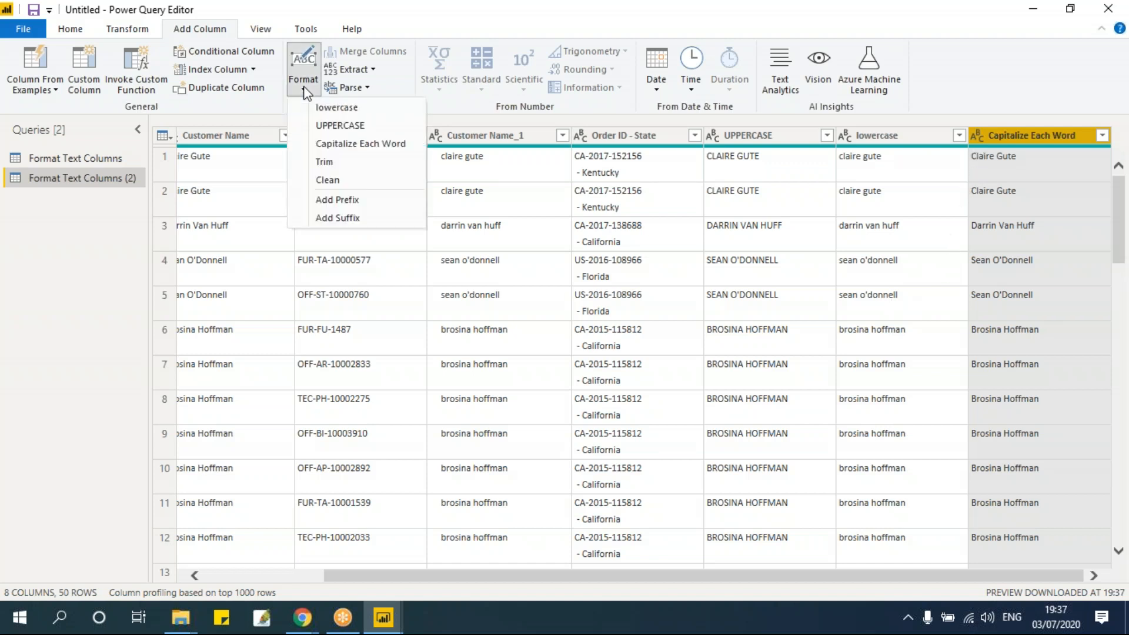
left_click(477, 138)
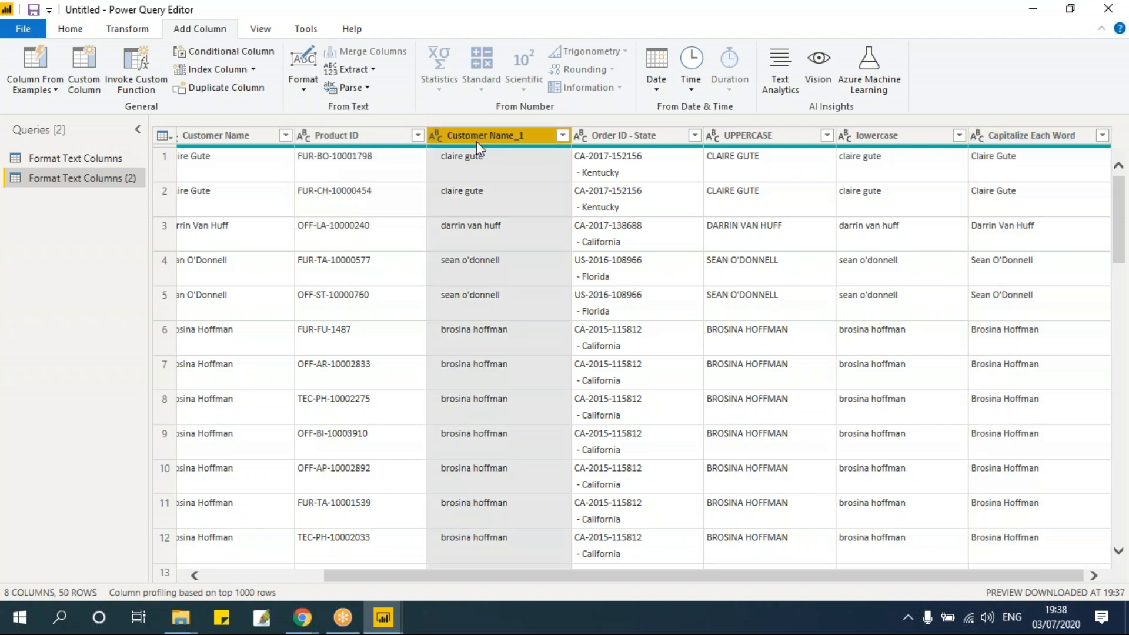
left_click(302, 77)
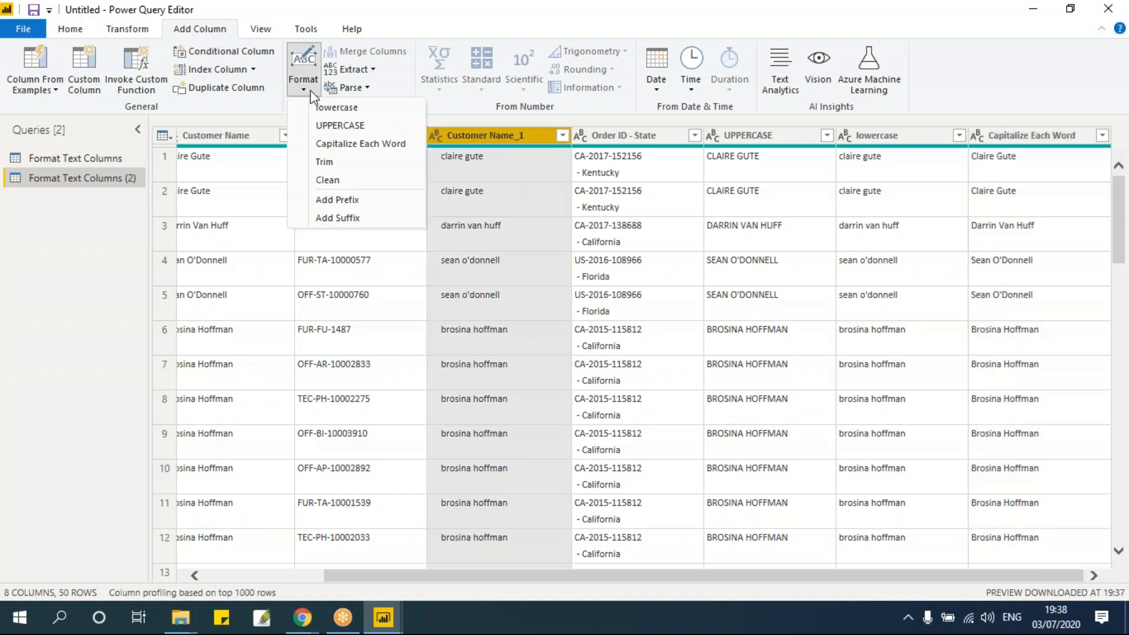
left_click(322, 158)
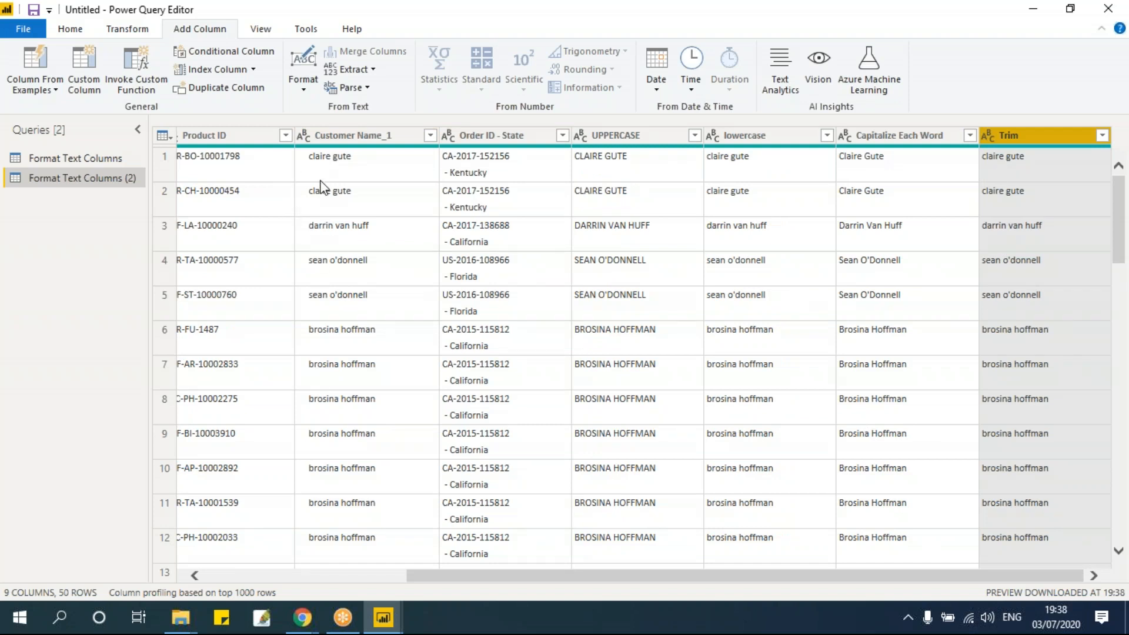
Add a new column with the cleaned values of the Order ID - State column
left_click(352, 136)
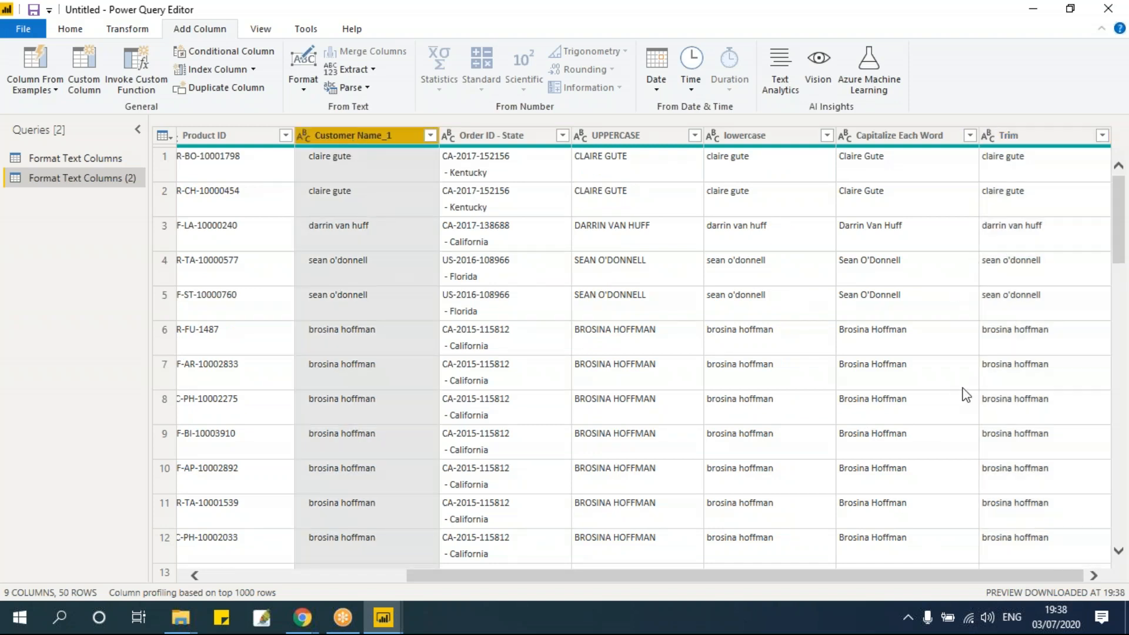
left_click(488, 139)
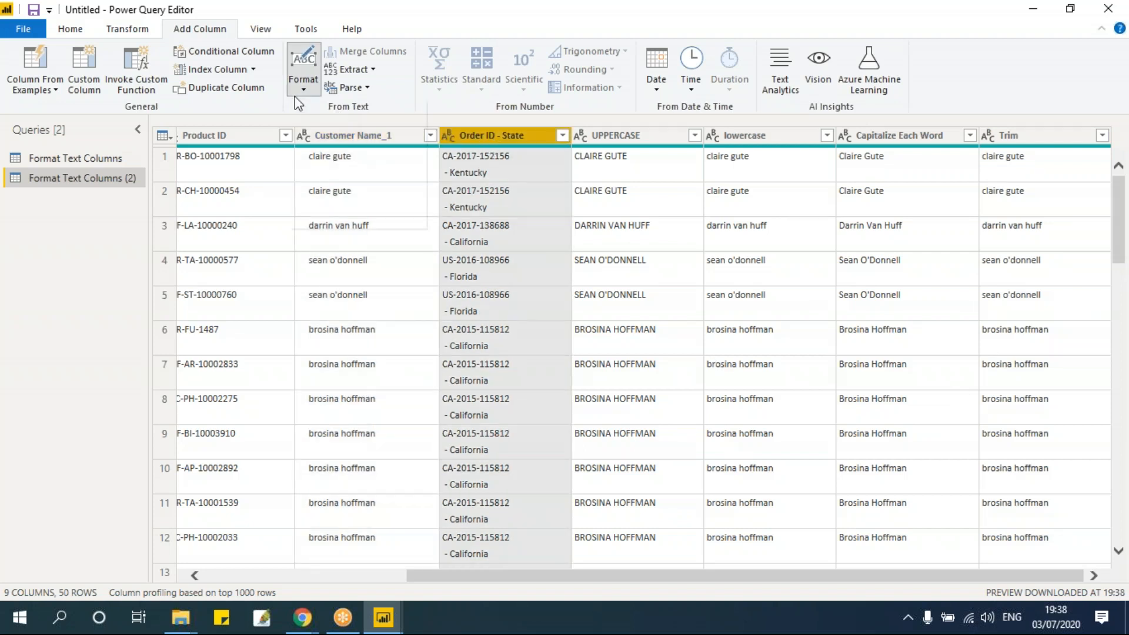
left_click(303, 83)
left_click(320, 180)
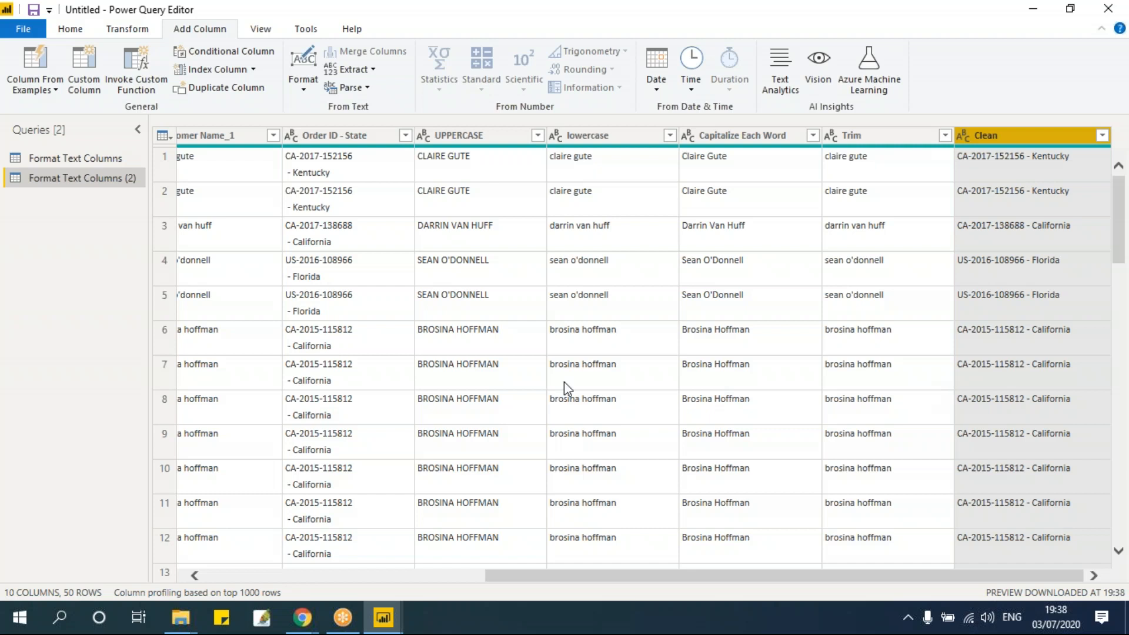
In the Format Text Columns query, add the prefix "IND - " to the Customer Name_1 values in place
left_click(91, 157)
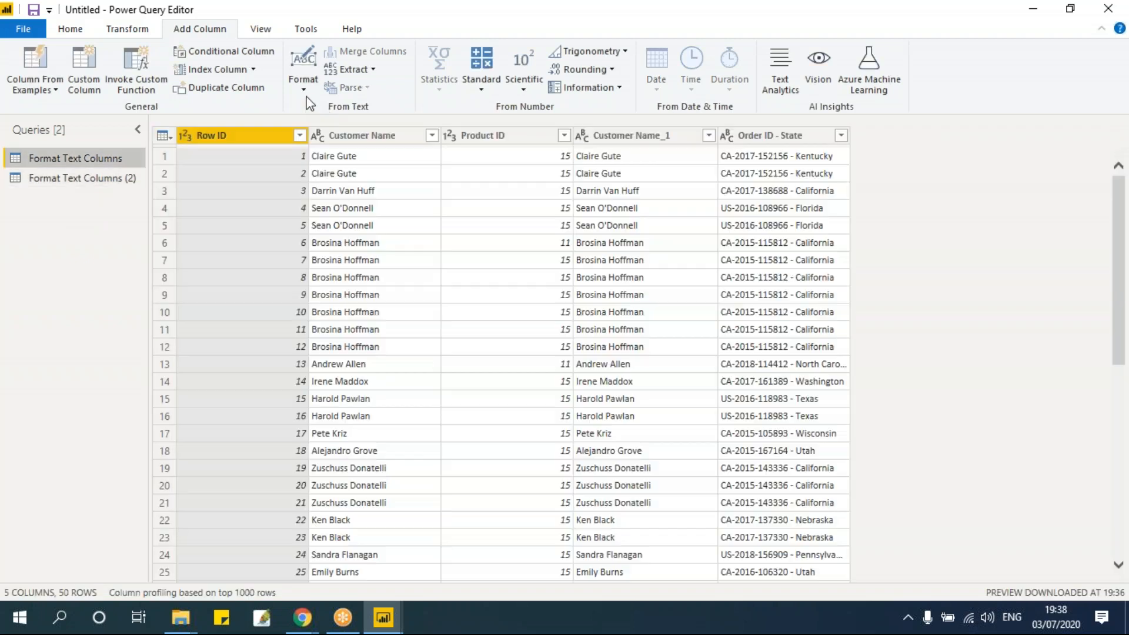
left_click(144, 33)
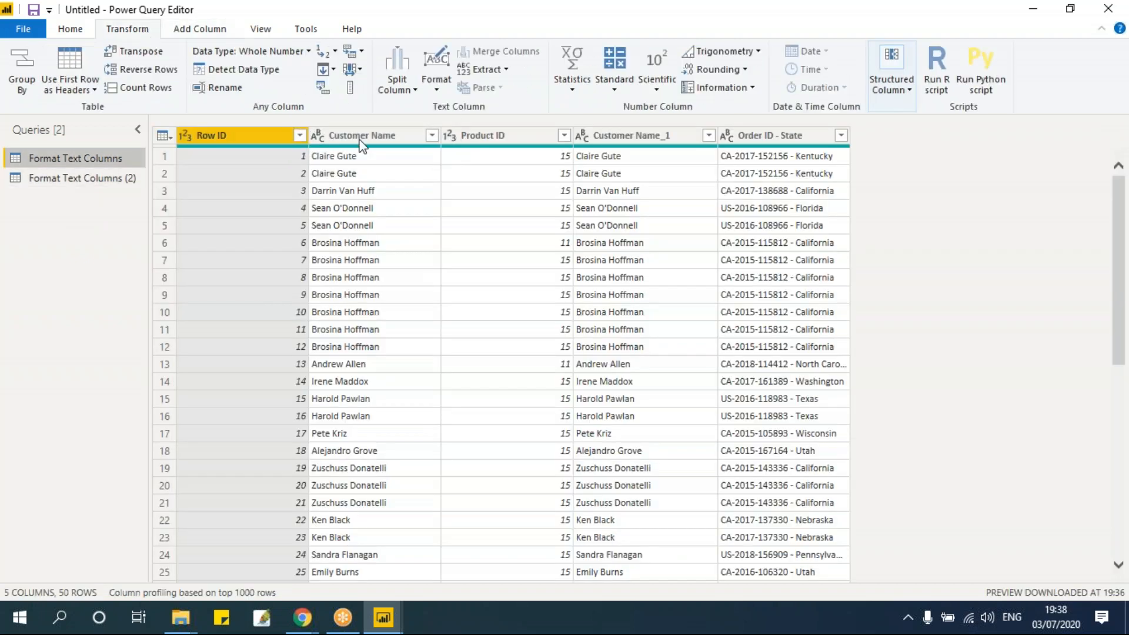
left_click(436, 82)
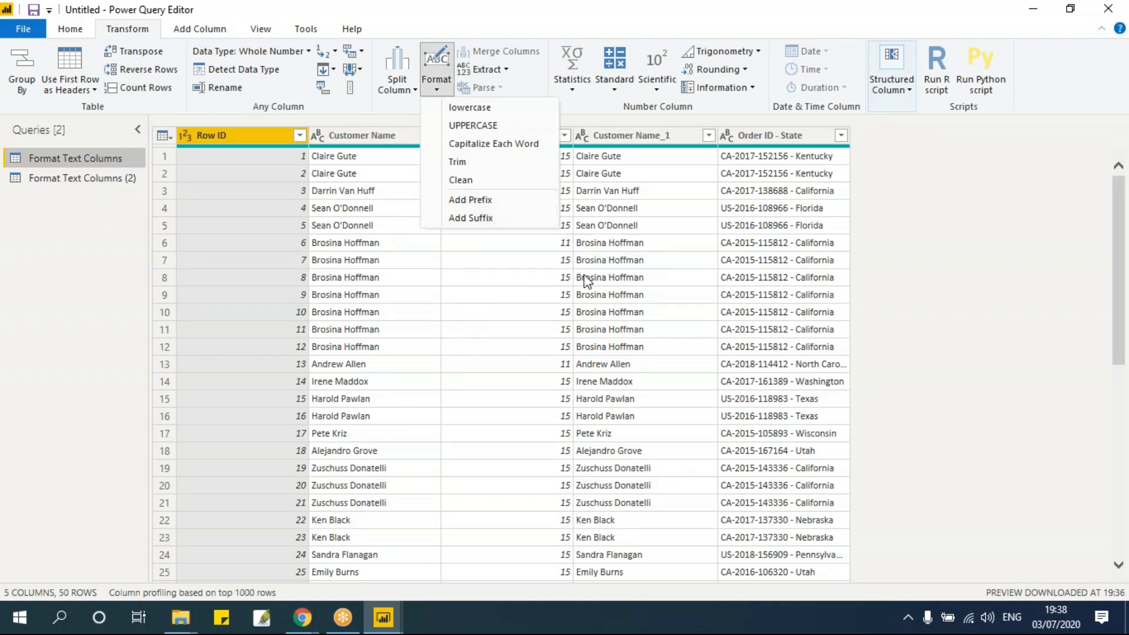
left_click(618, 306)
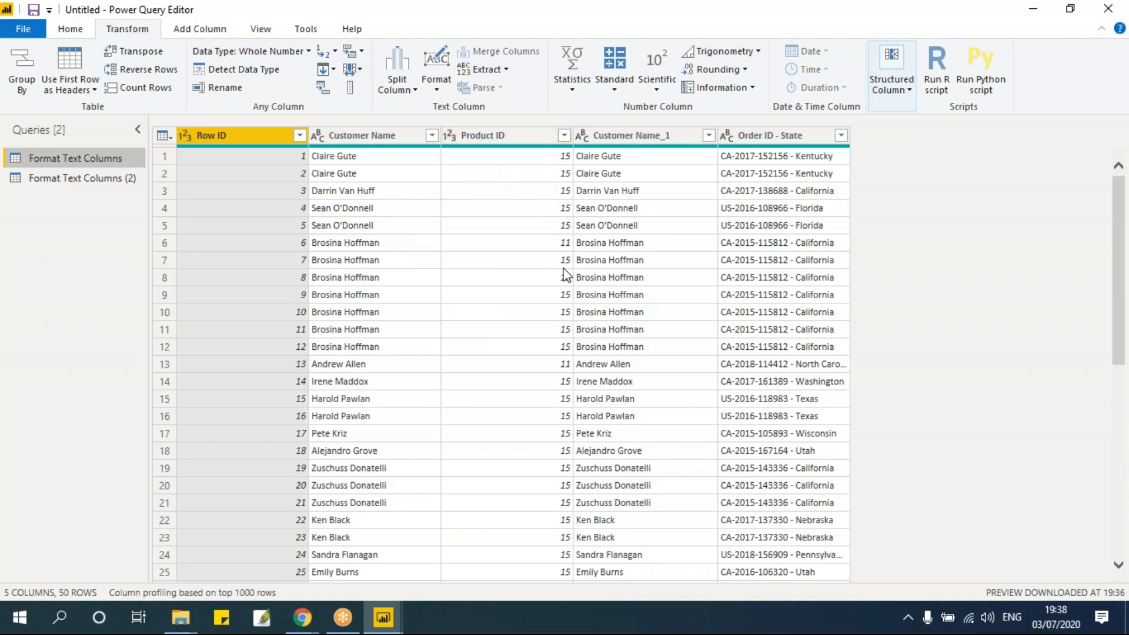
left_click(629, 138)
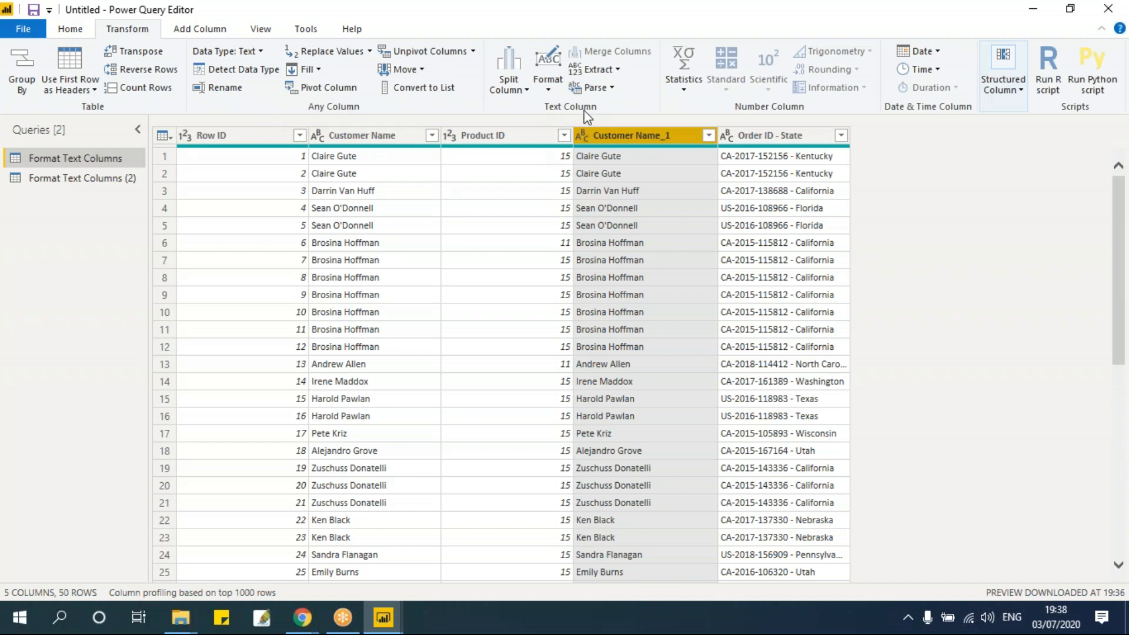
left_click(550, 88)
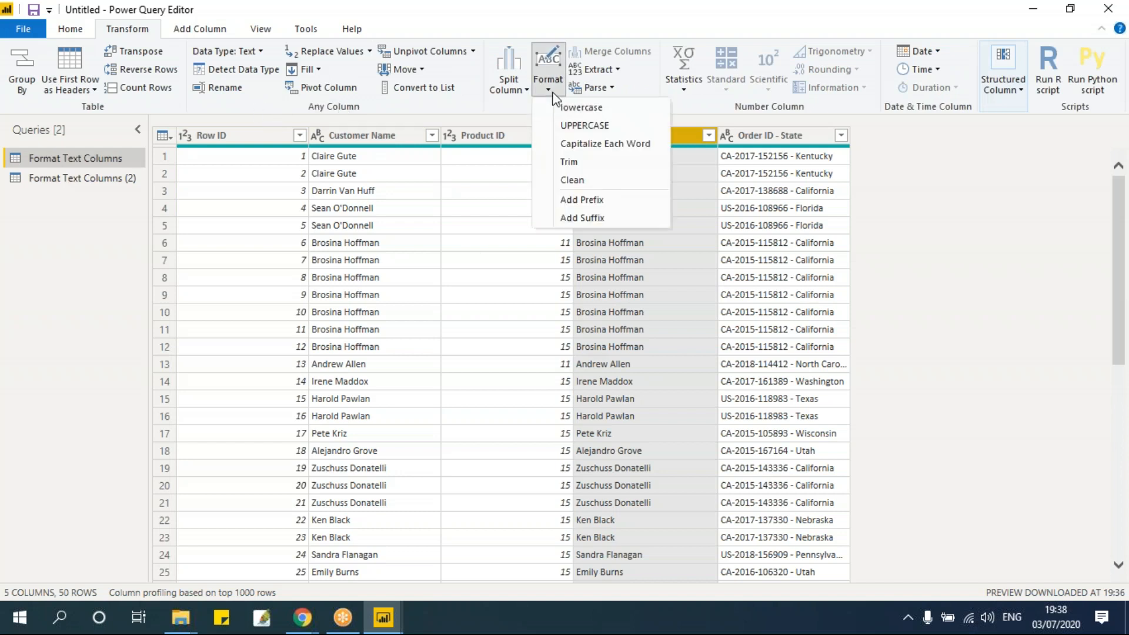
left_click(587, 199)
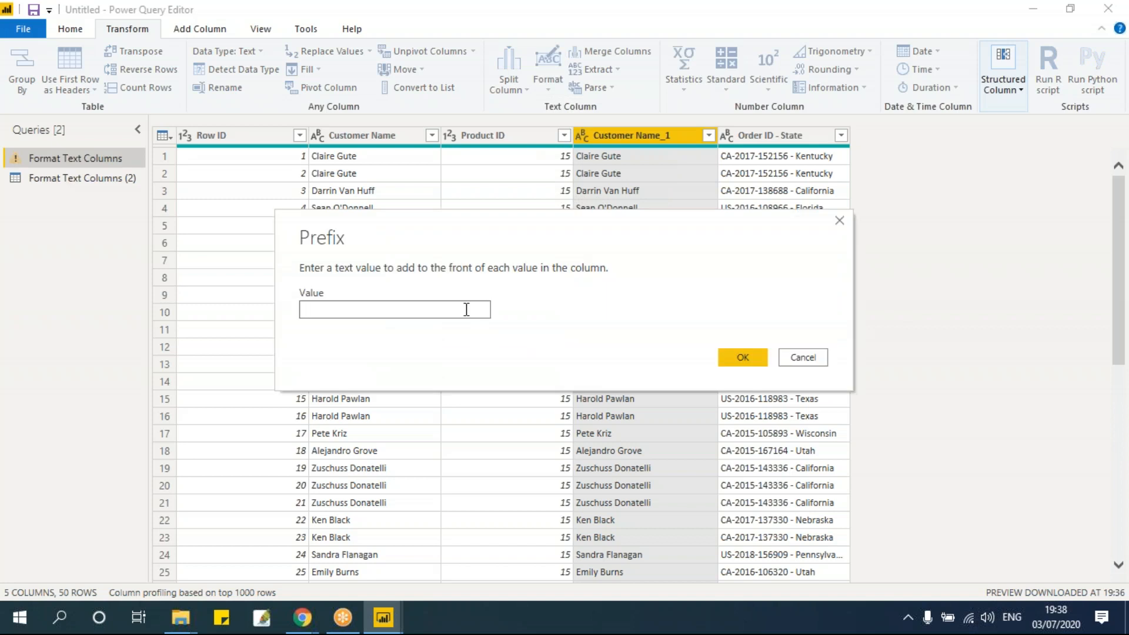
type("IND -")
left_click(742, 359)
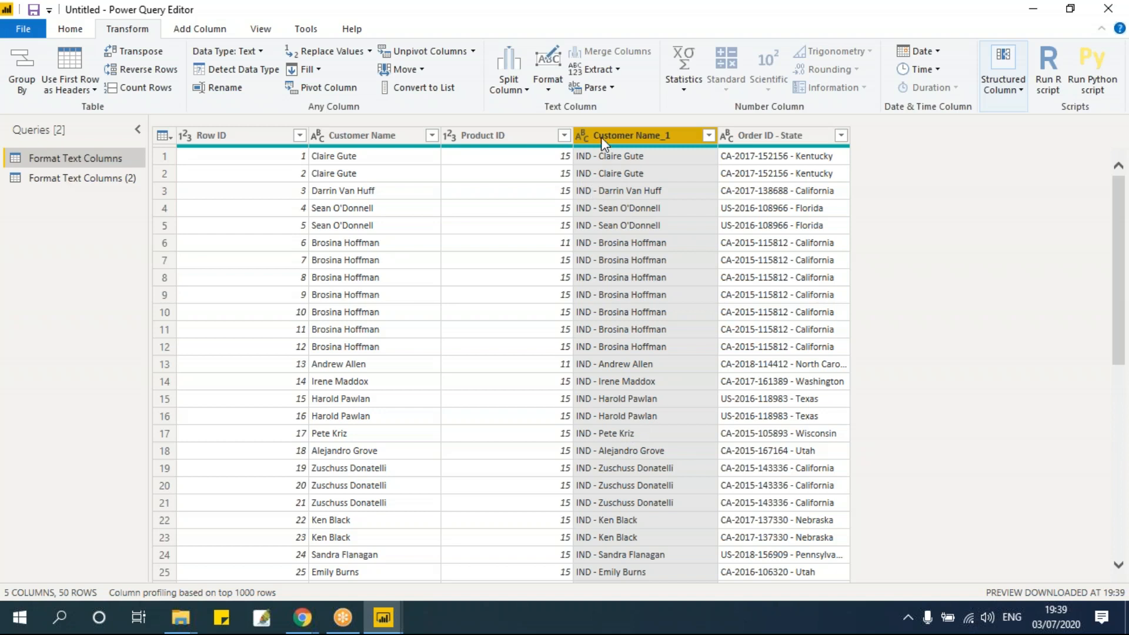
Add the suffix "- US" to the existing Customer Name_1 values
left_click(542, 91)
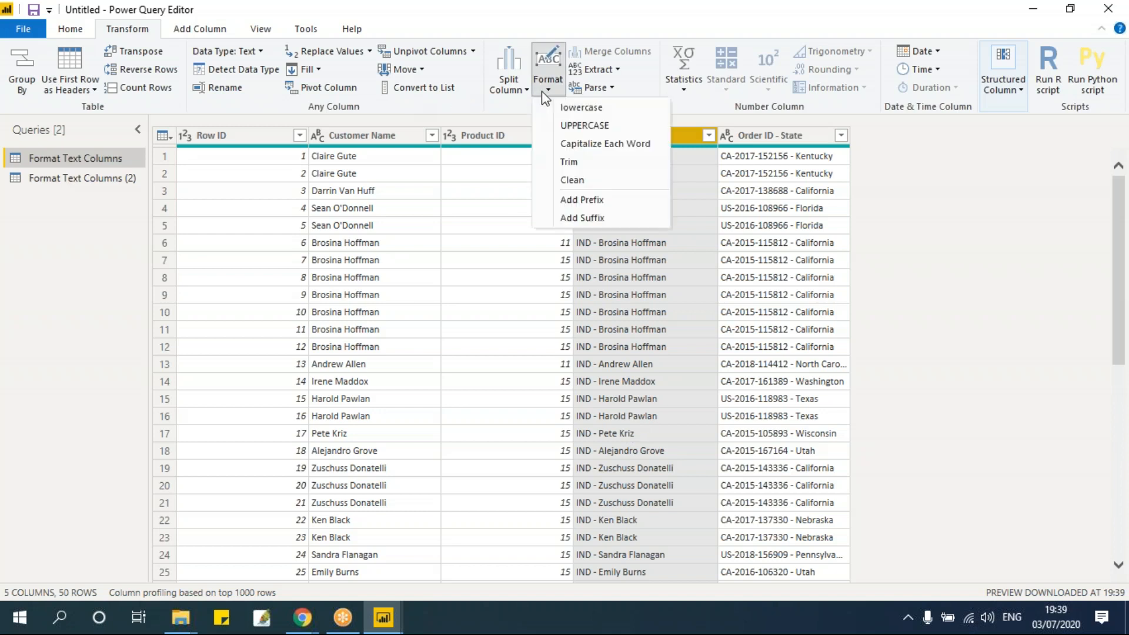
left_click(576, 218)
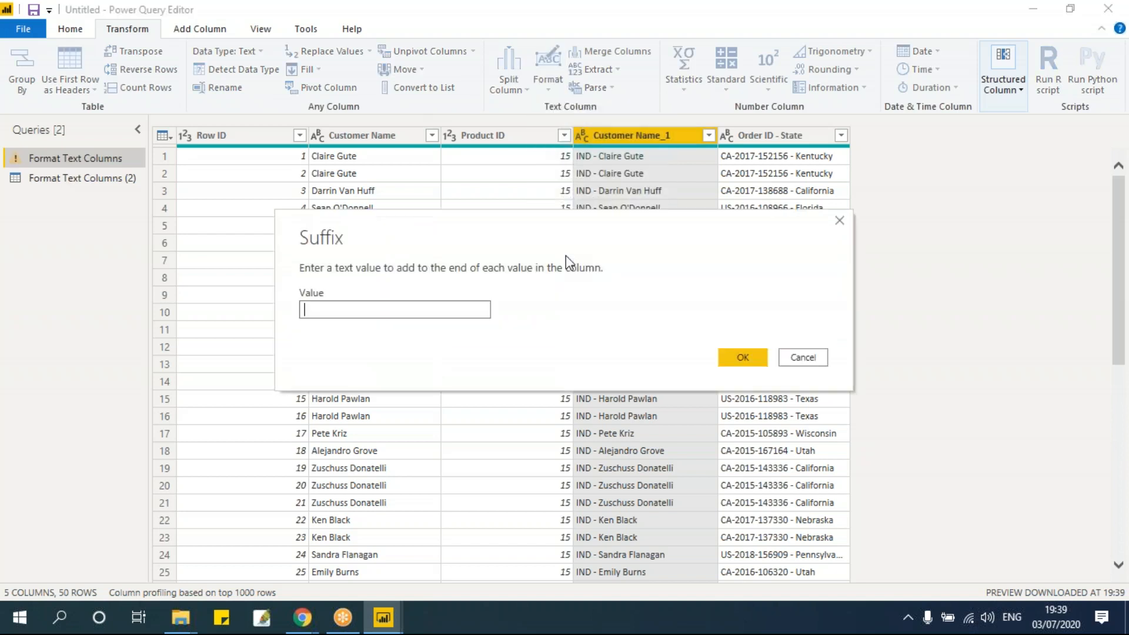
left_click_drag(471, 222, 452, 267)
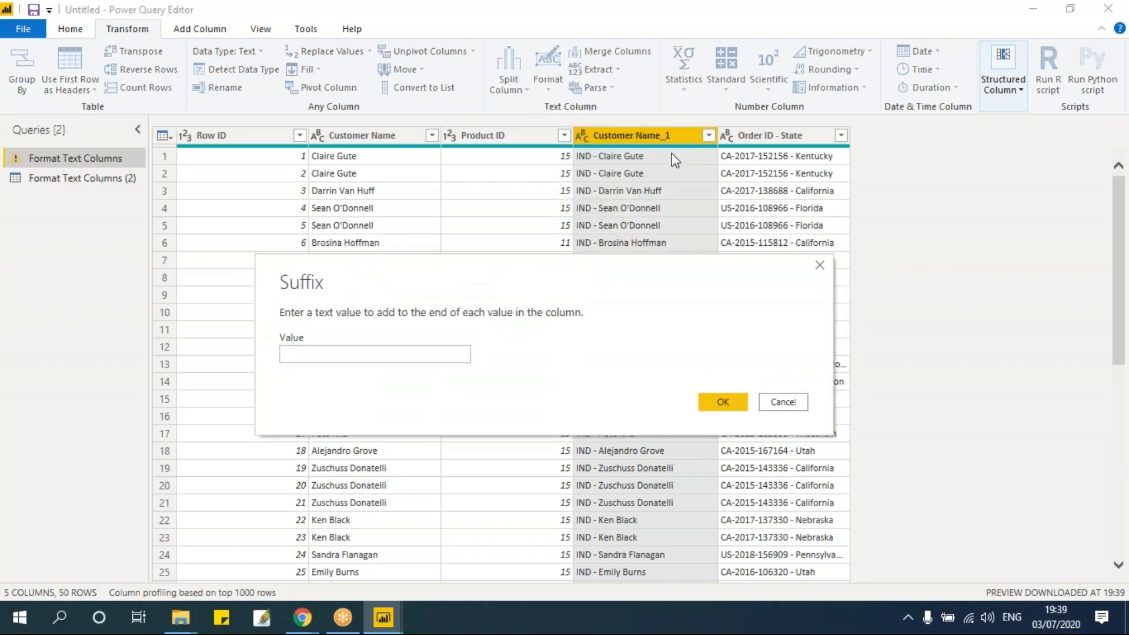
left_click(402, 353)
type("- US")
left_click(718, 410)
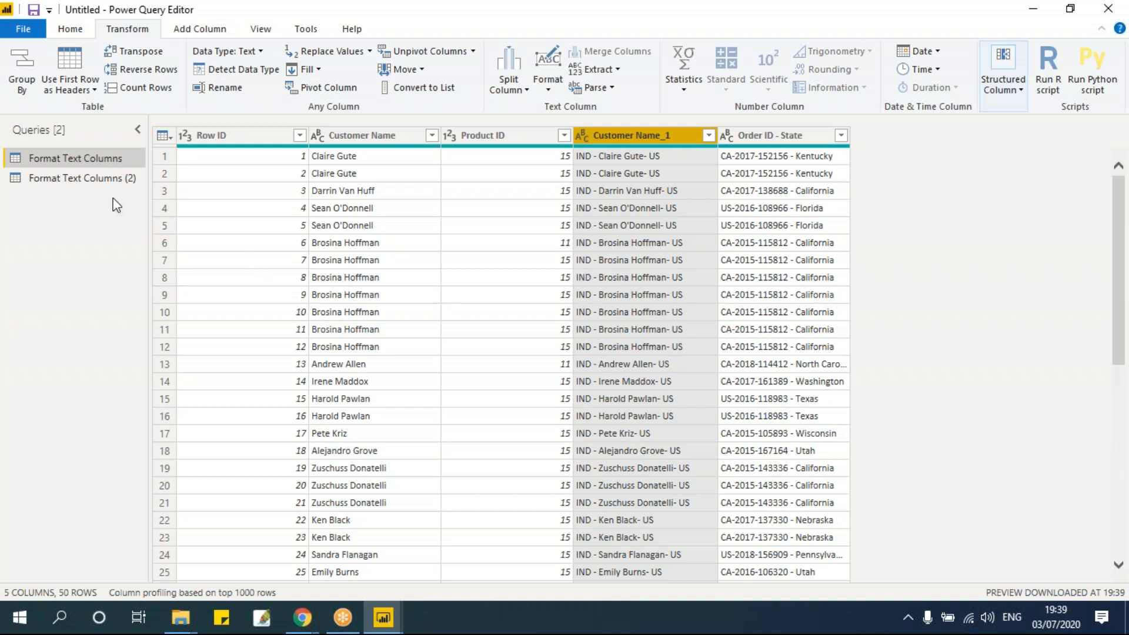
In Format Text Columns (2), add a new column with the Customer Name values prefixed by "IND - "
left_click(105, 180)
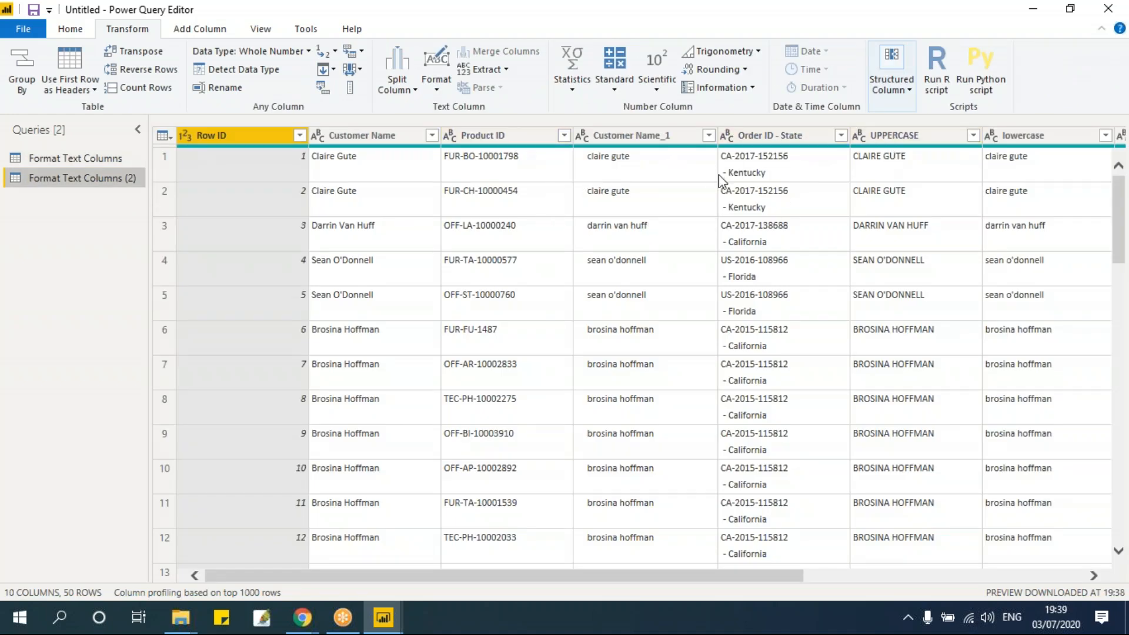
left_click(394, 135)
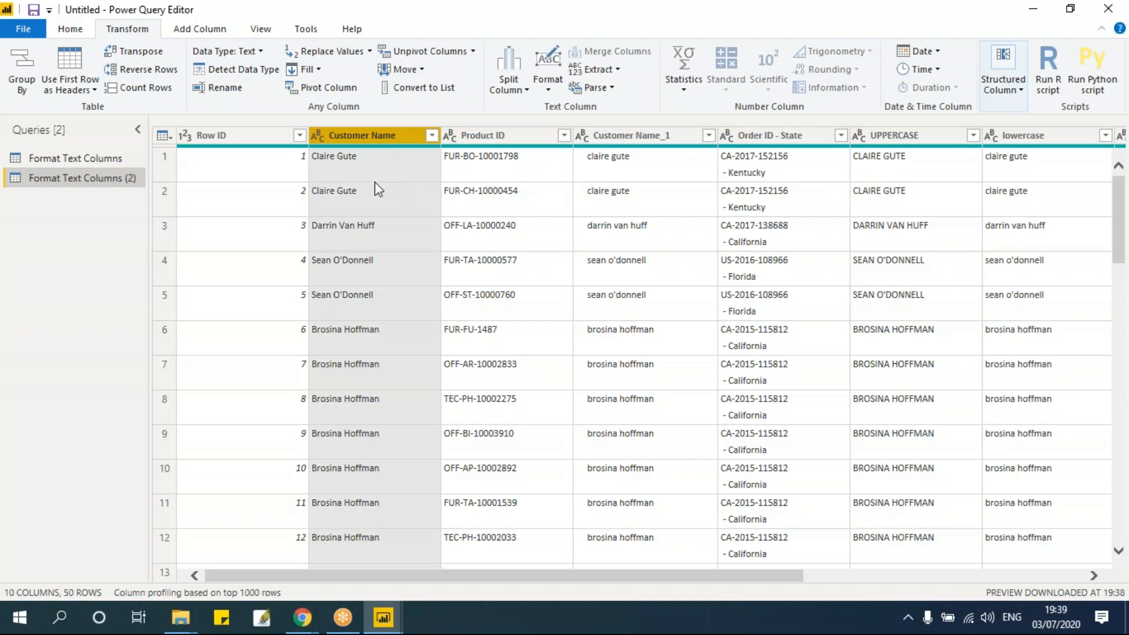
left_click(201, 29)
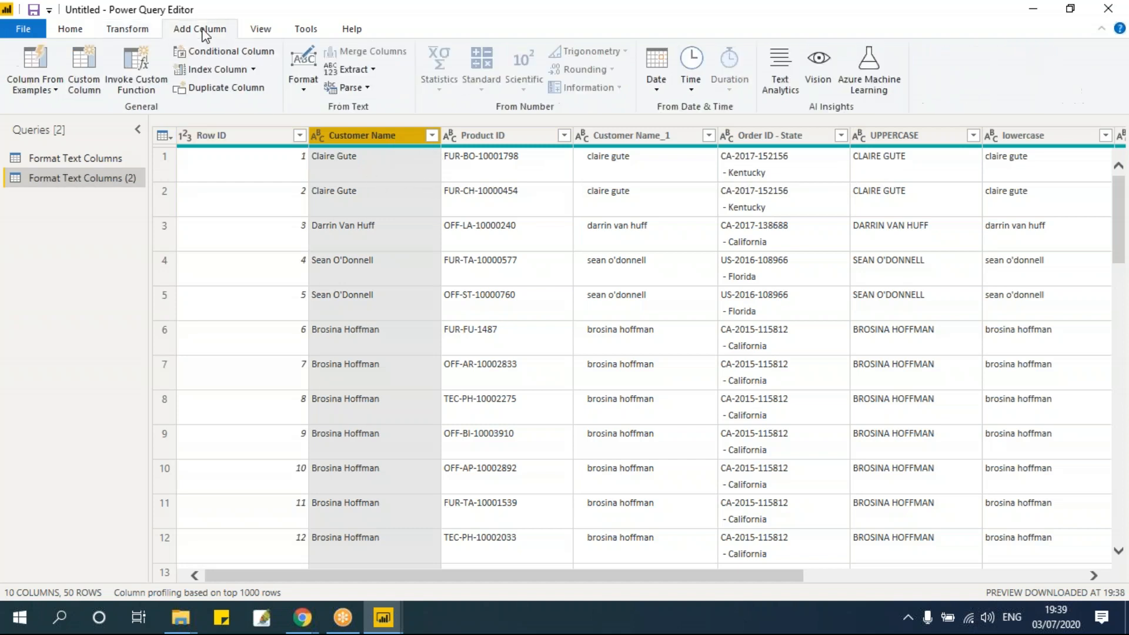
left_click(303, 85)
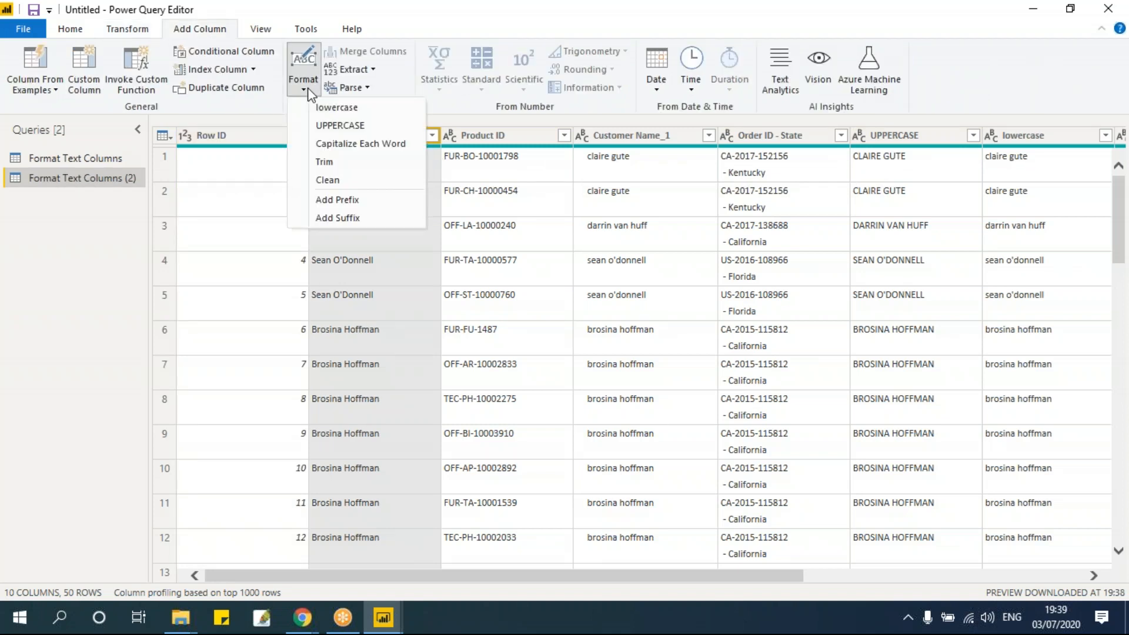
left_click(336, 202)
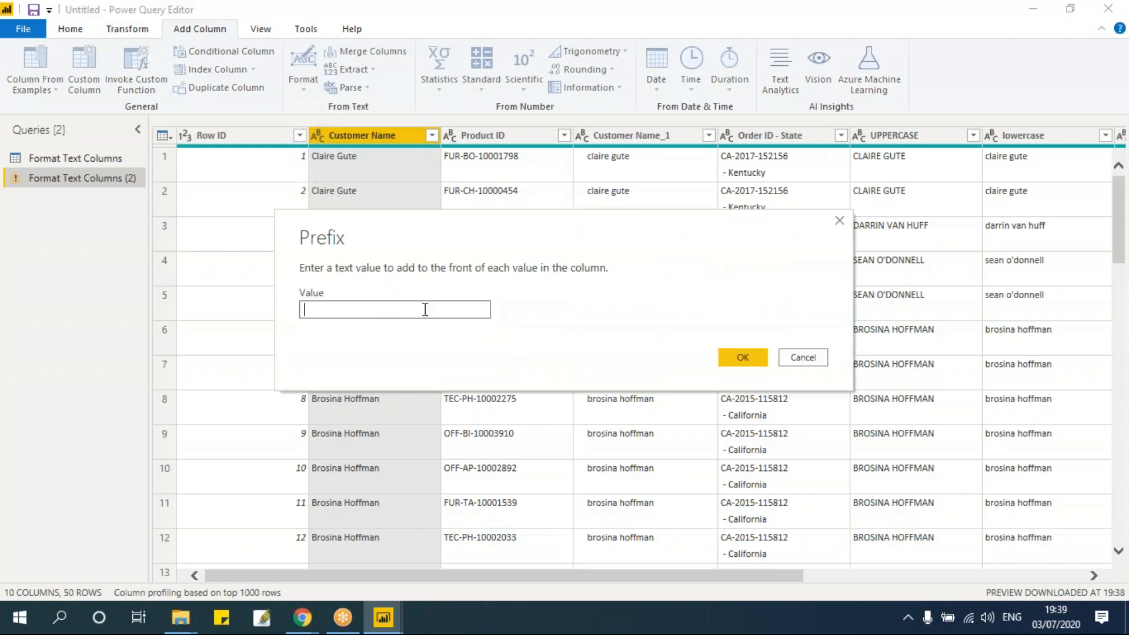
type("IND -")
left_click(744, 356)
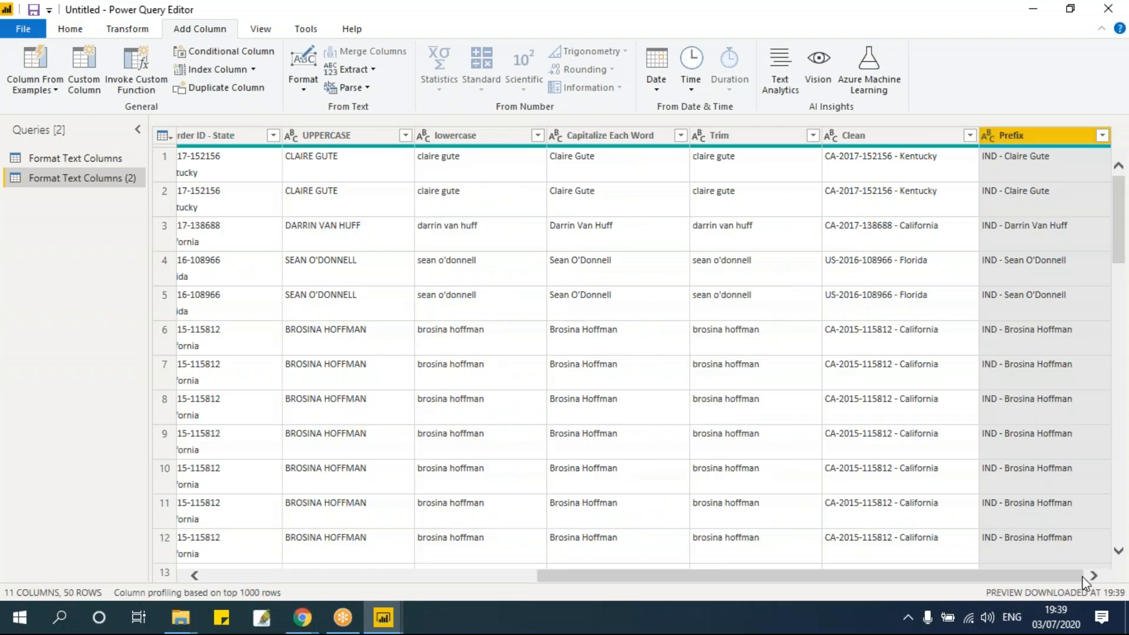
Add a new column with the Customer Name values followed by the suffix "- US"
left_click_drag(565, 575, 152, 570)
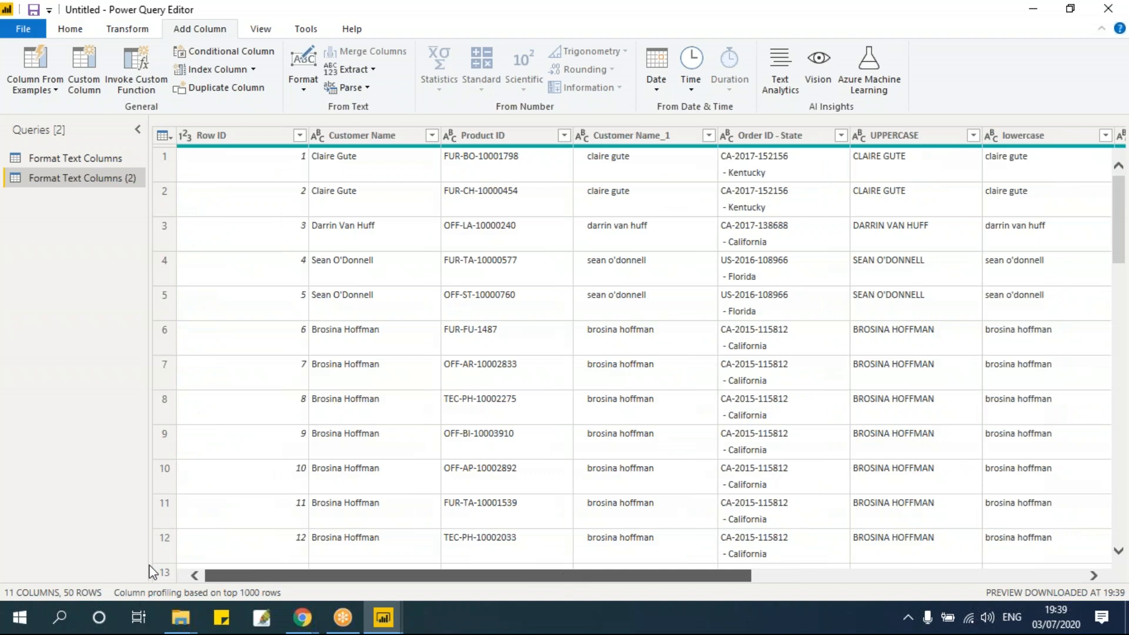
left_click(361, 138)
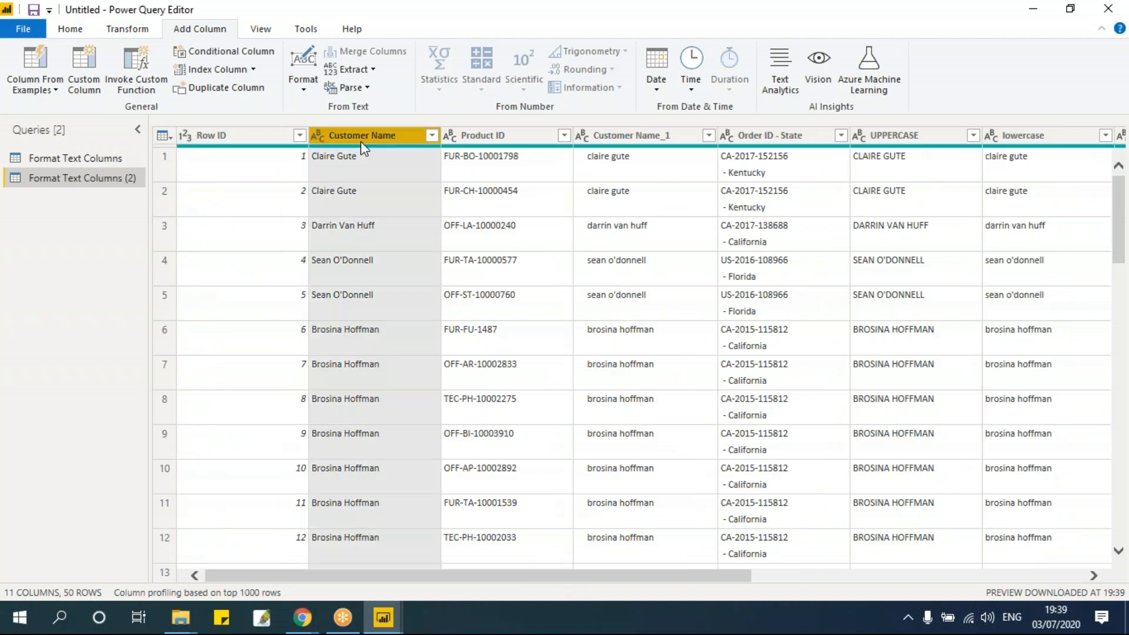
left_click(305, 97)
left_click(347, 220)
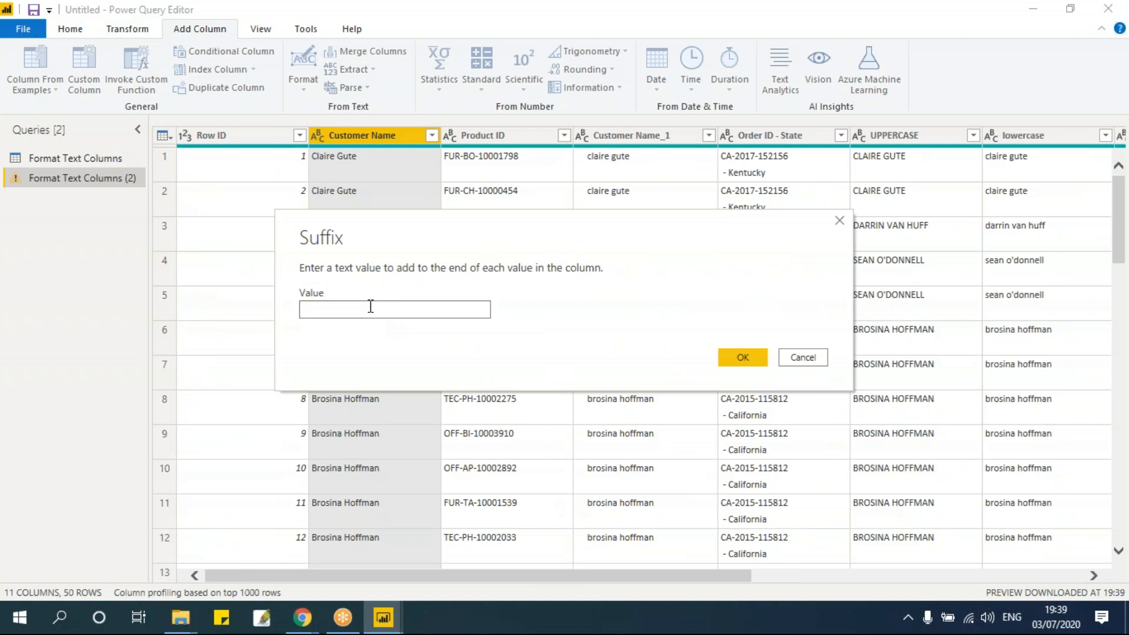
type("- US")
left_click(743, 357)
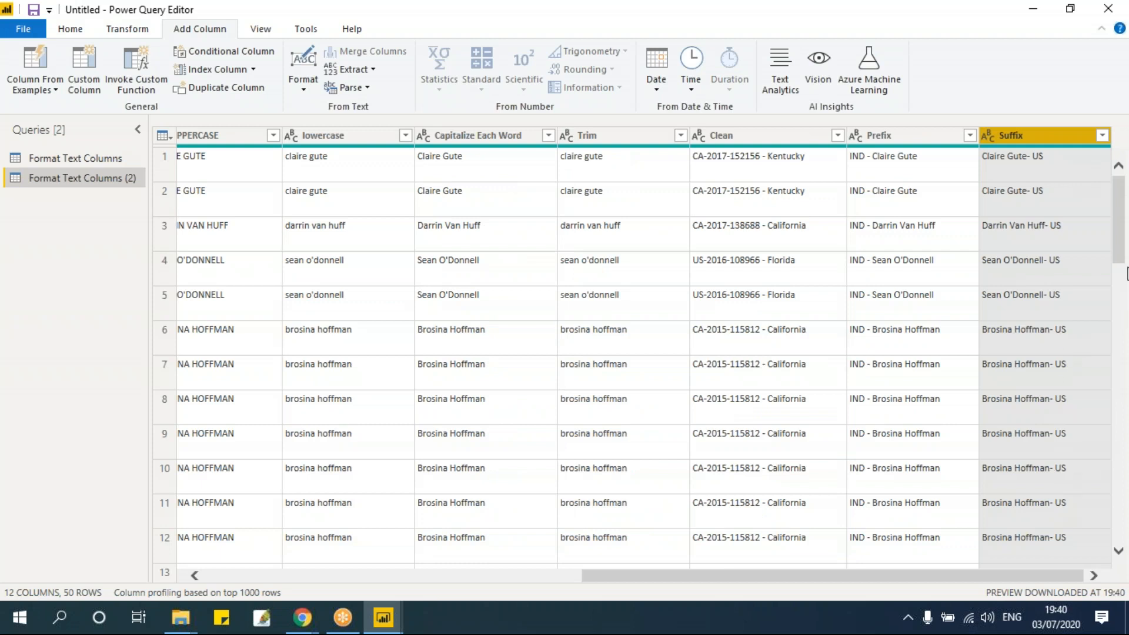
scroll(1122, 272, "down", 5)
scroll(1122, 272, "up", 5)
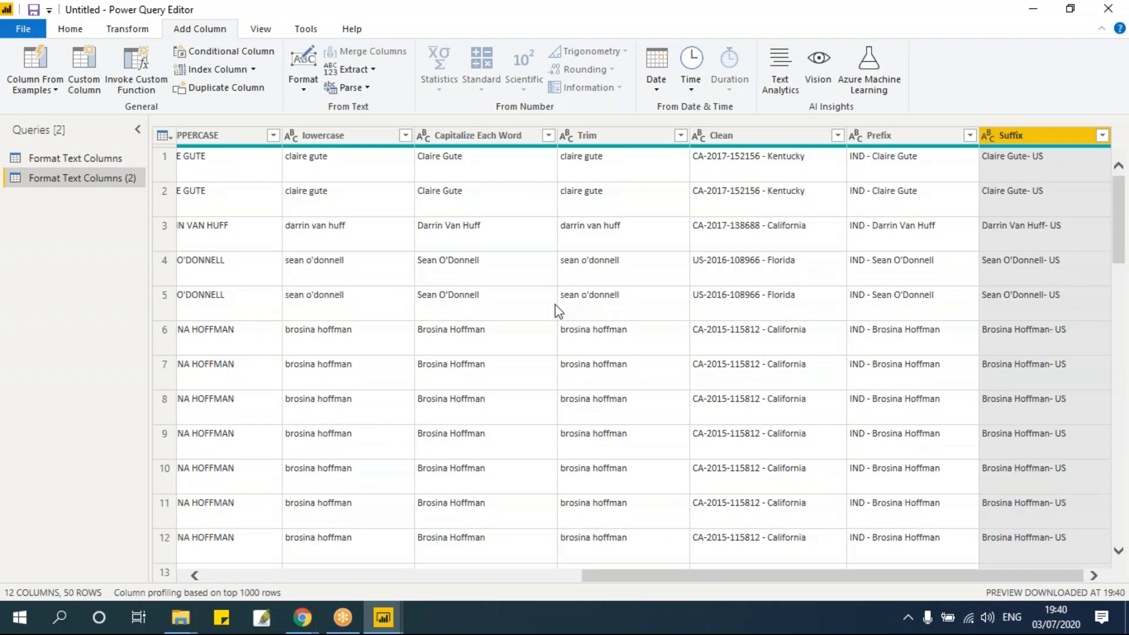
left_click(304, 88)
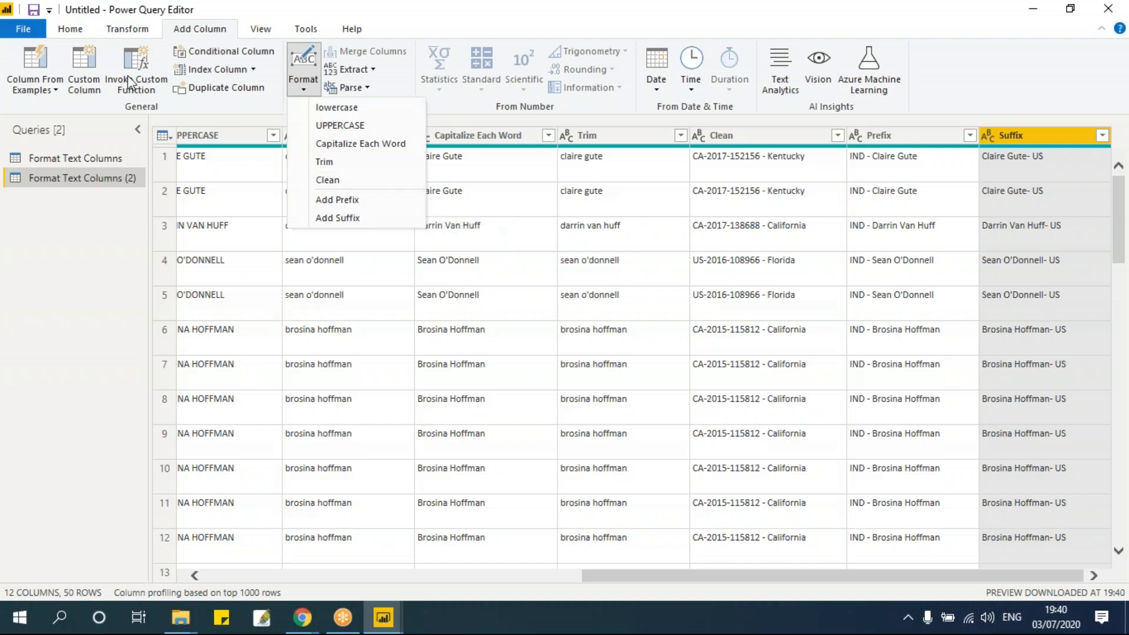
left_click(122, 30)
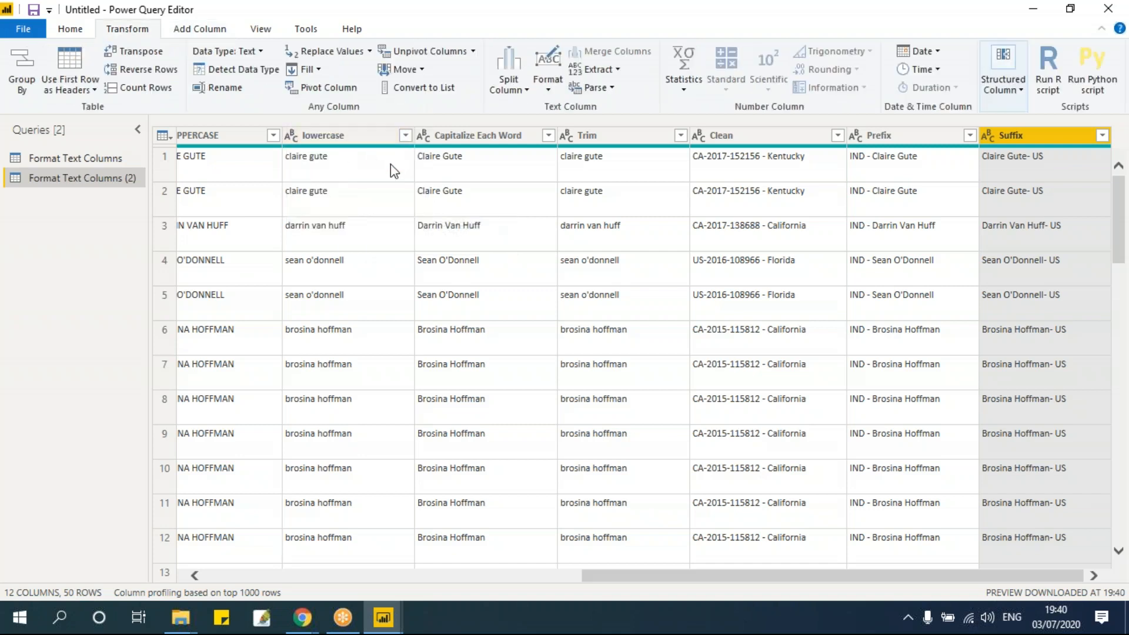
left_click(212, 28)
left_click(305, 88)
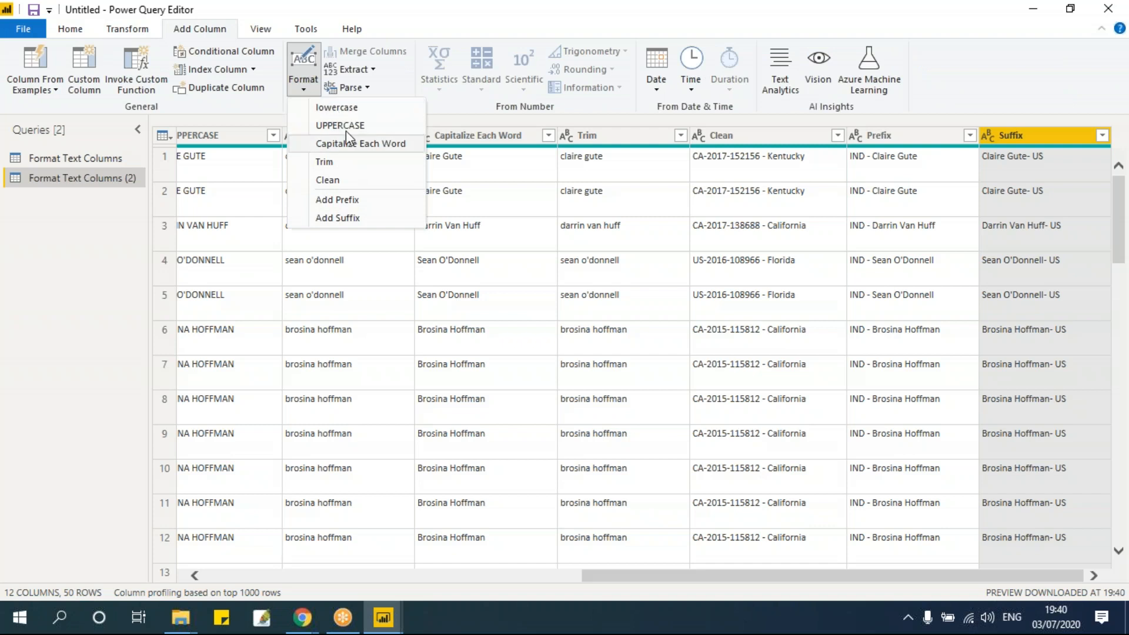
left_click(509, 319)
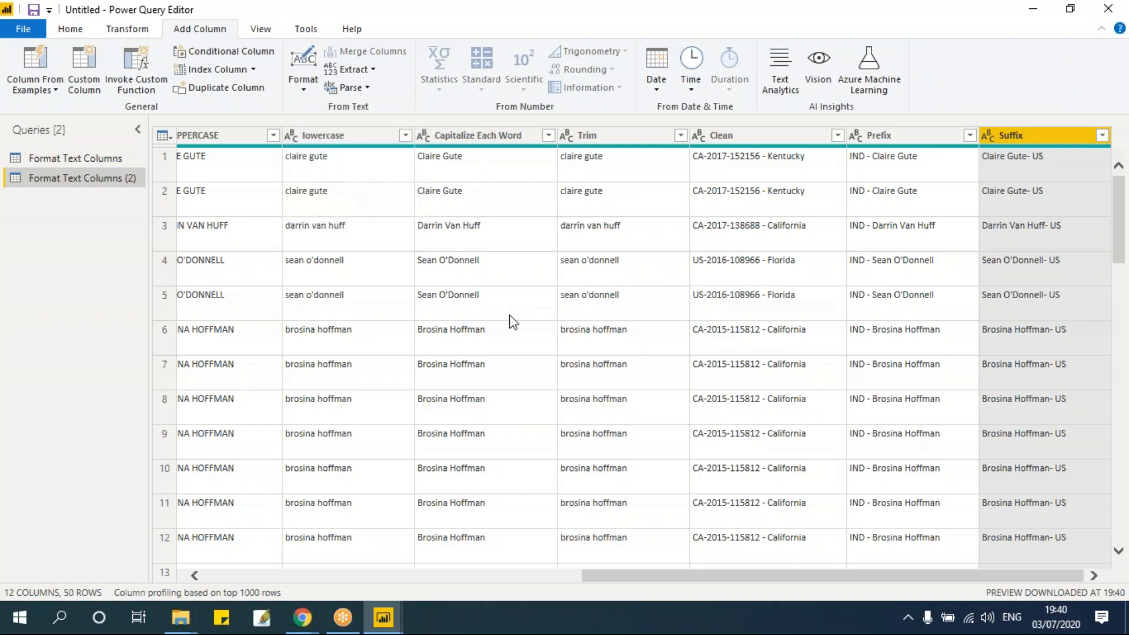
Delete both the Format Text Columns and Format Text Columns (2) queries
left_click(82, 162)
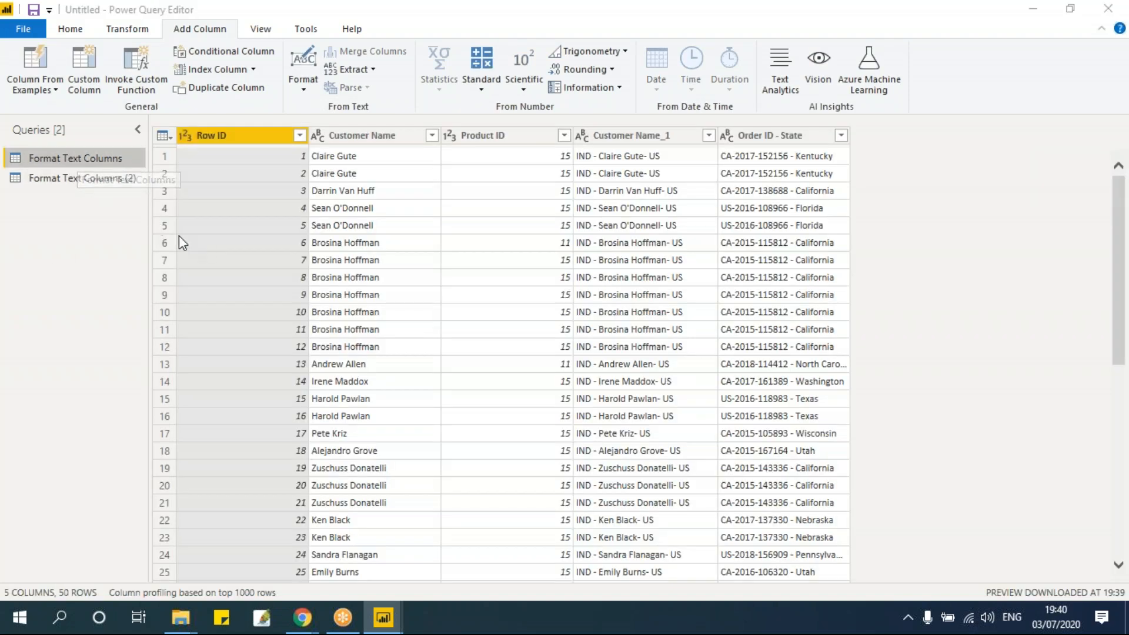
left_click(83, 180)
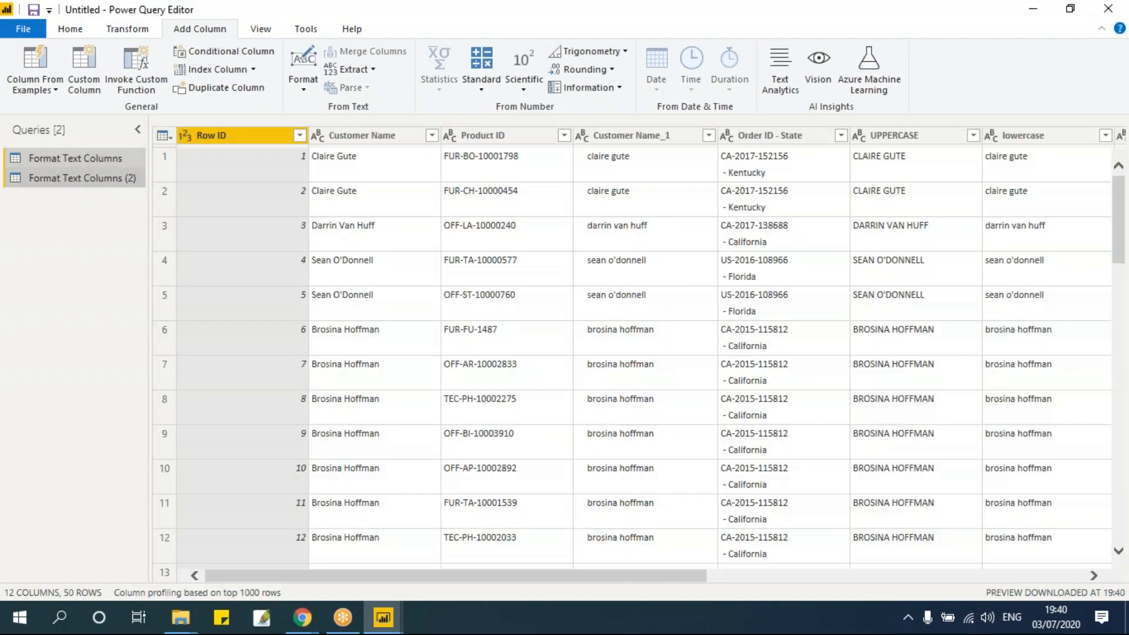
key("Delete")
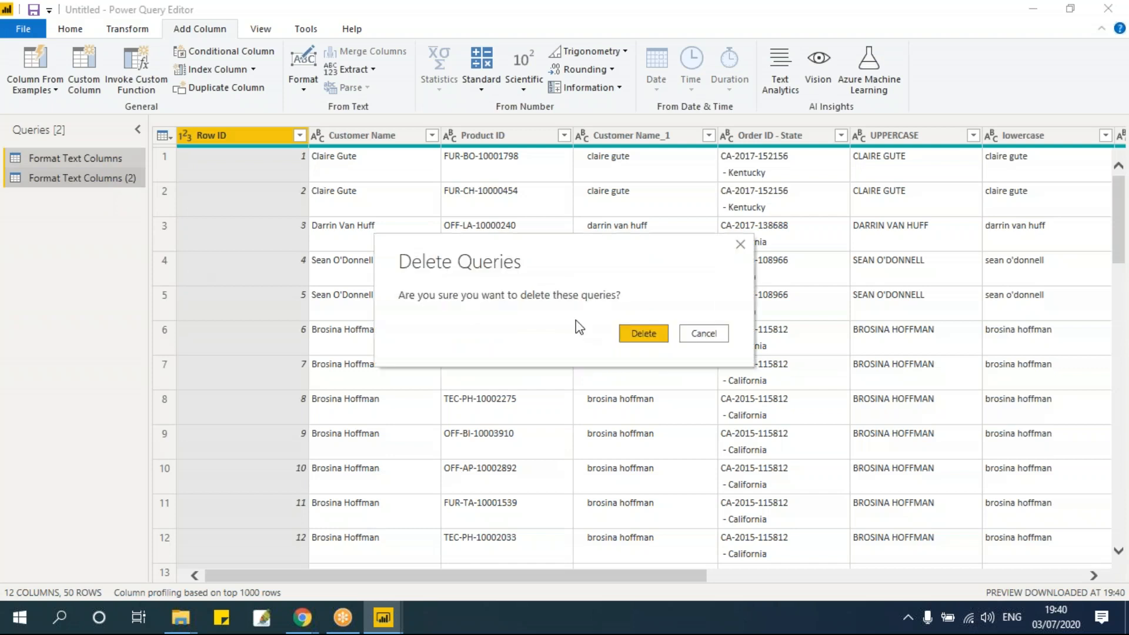
left_click(643, 333)
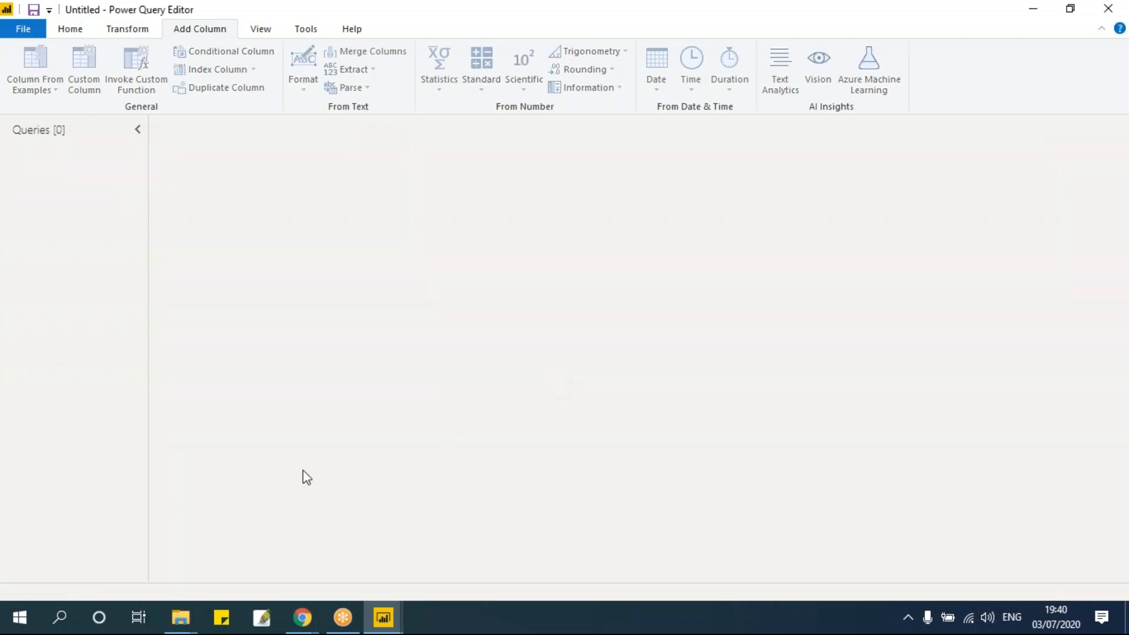
Switch to File Explorer to locate the Split Columns workbook in the Session 03 folder, and return to Power Query Editor
mouse_move(186, 626)
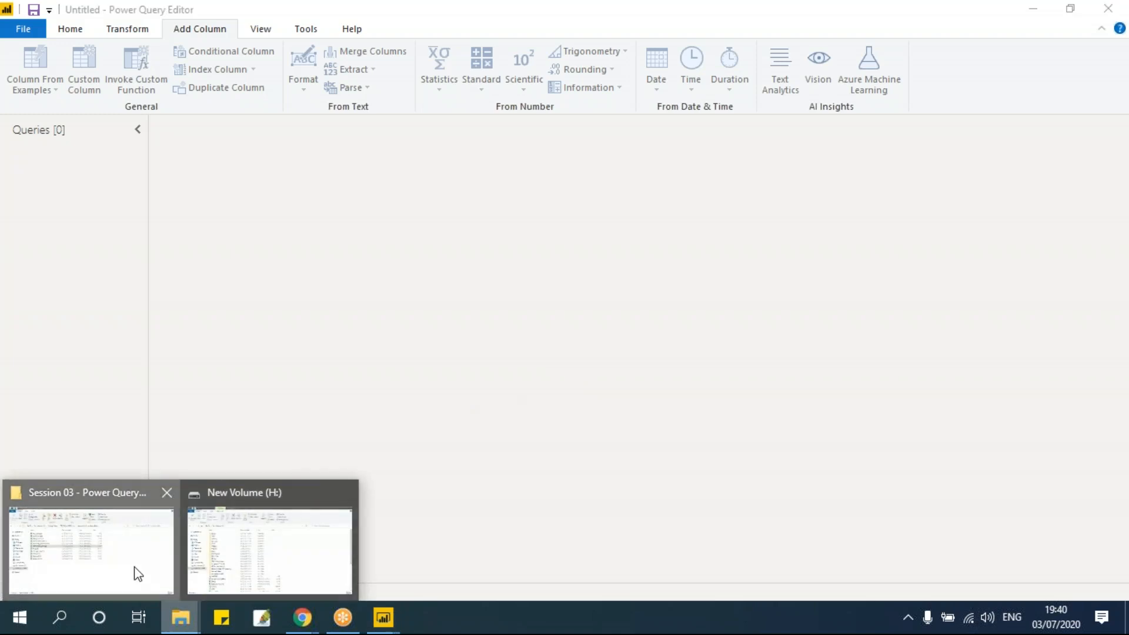
left_click(136, 574)
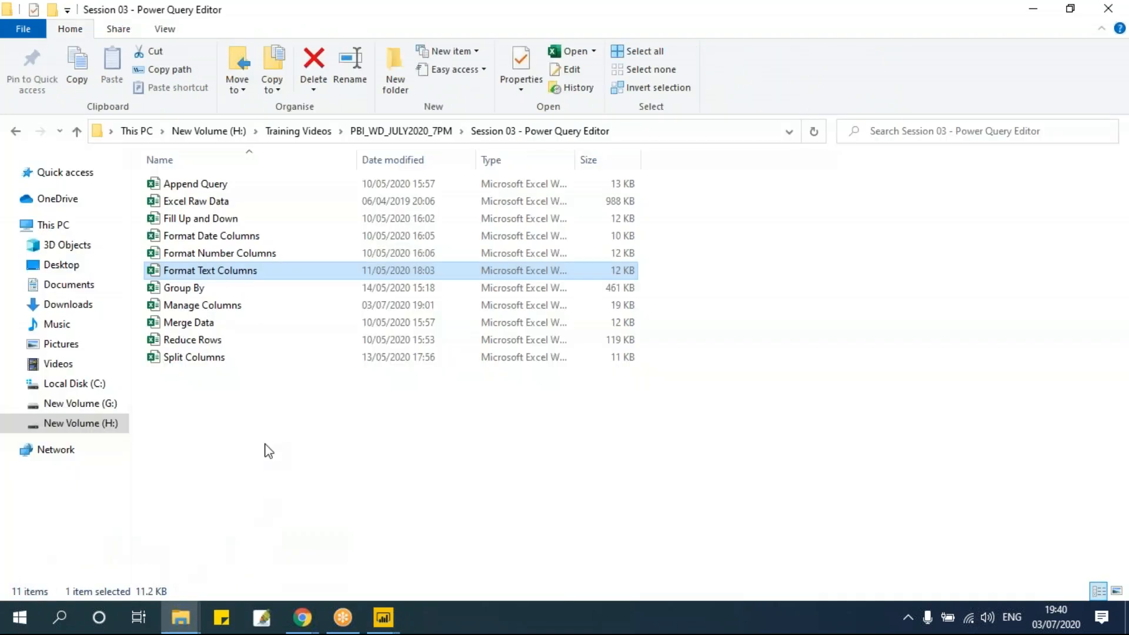
left_click(203, 359)
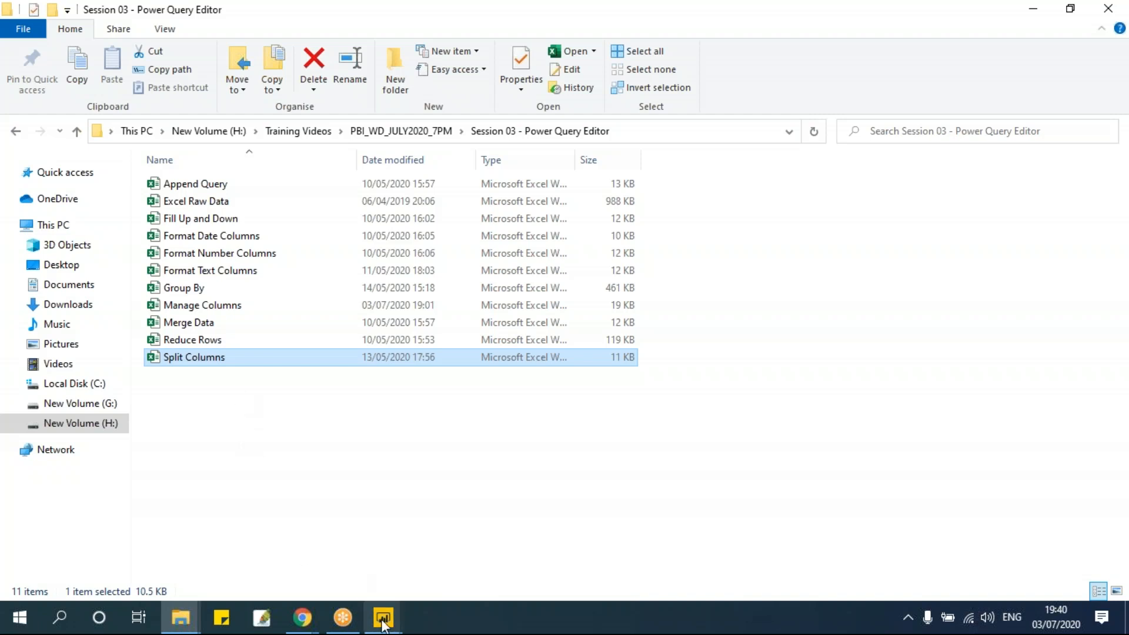
mouse_move(382, 618)
mouse_move(421, 577)
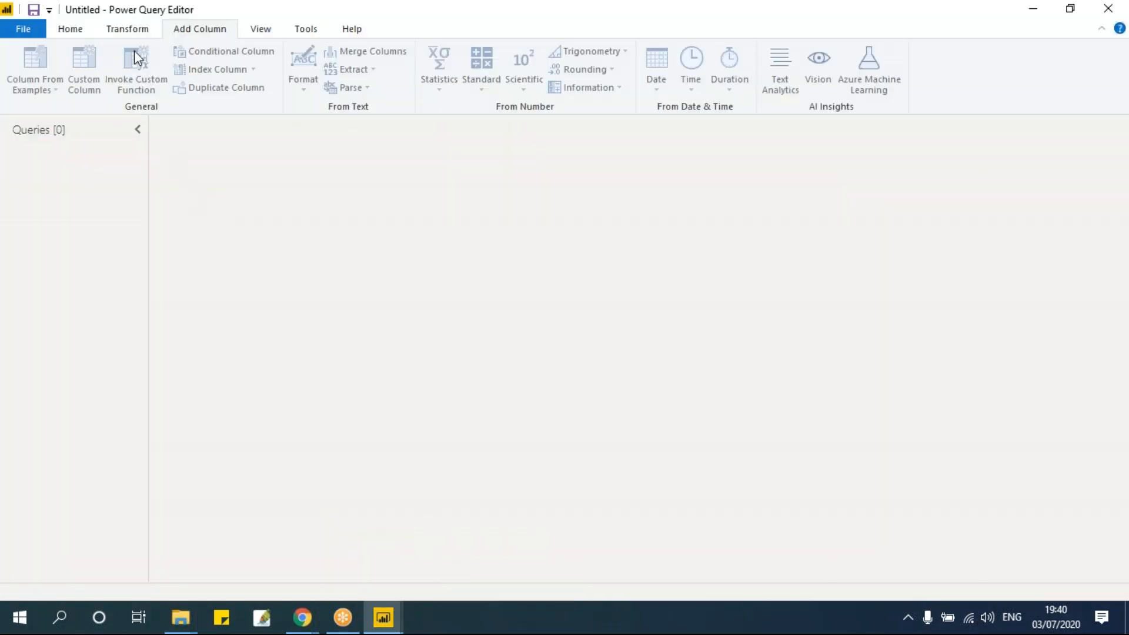
Import the Split Columns sheet from the Split Columns Excel workbook as a new query
left_click(75, 32)
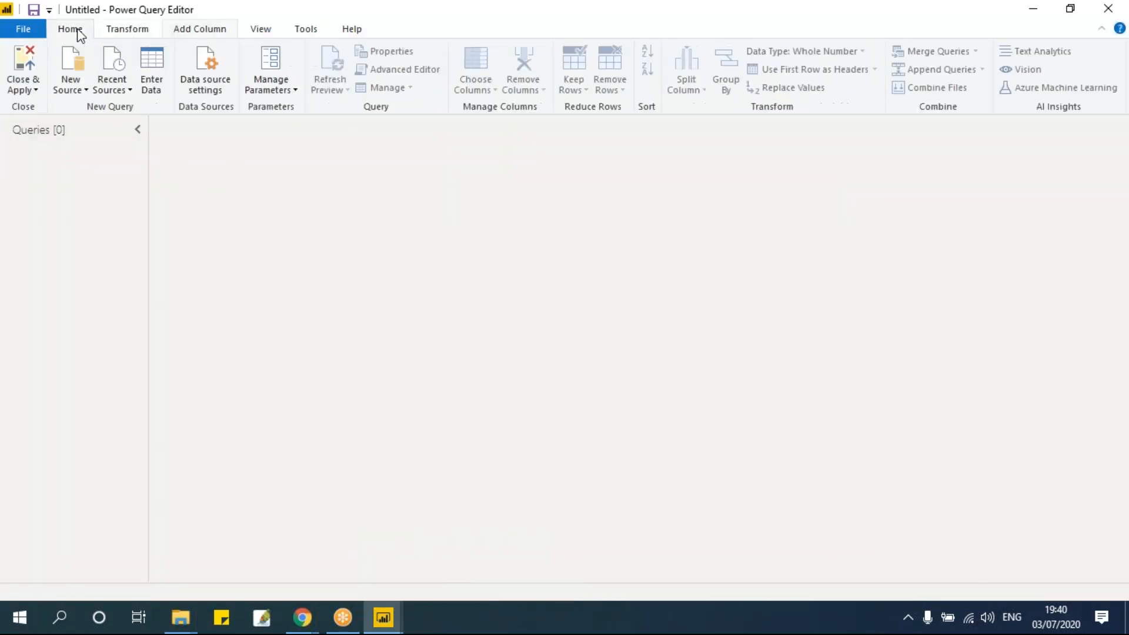
left_click(77, 83)
left_click(74, 129)
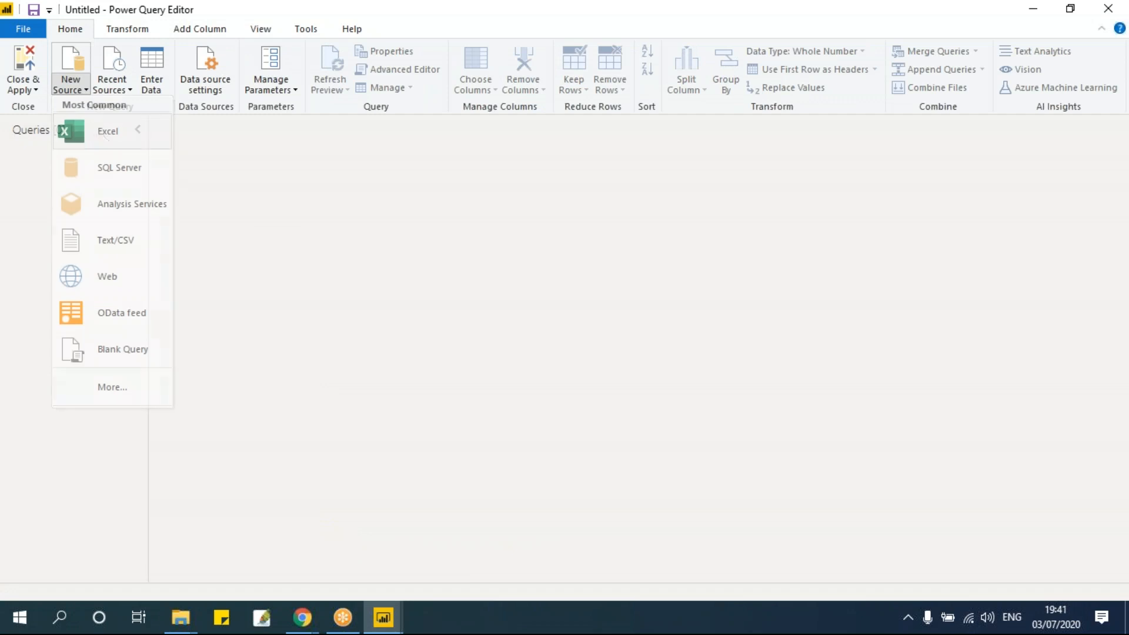
left_click(435, 404)
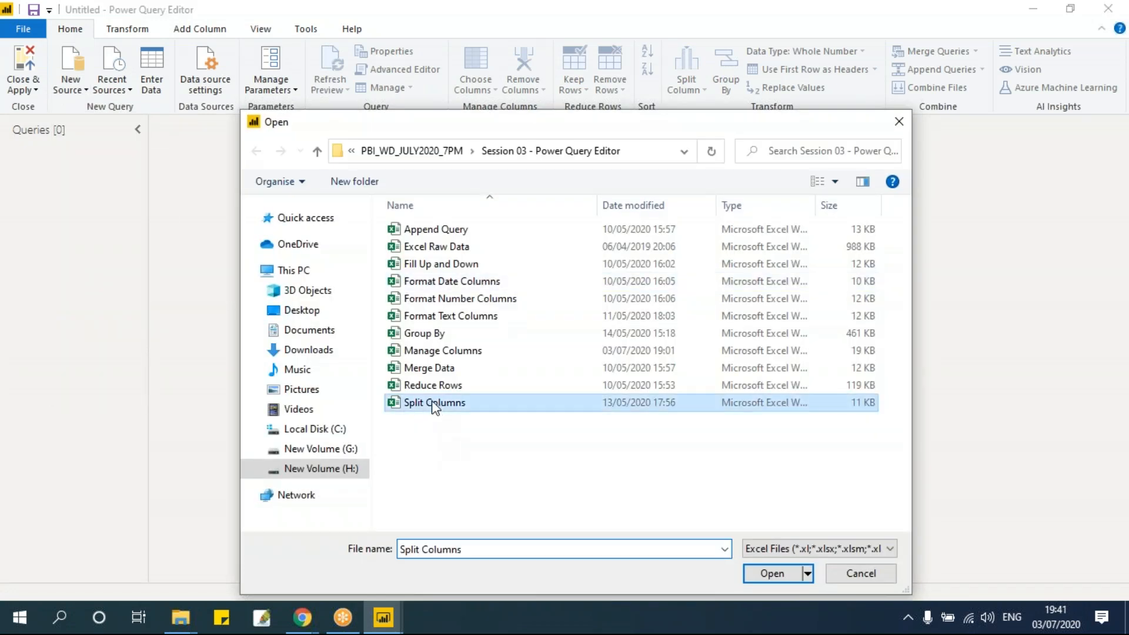
left_click(779, 575)
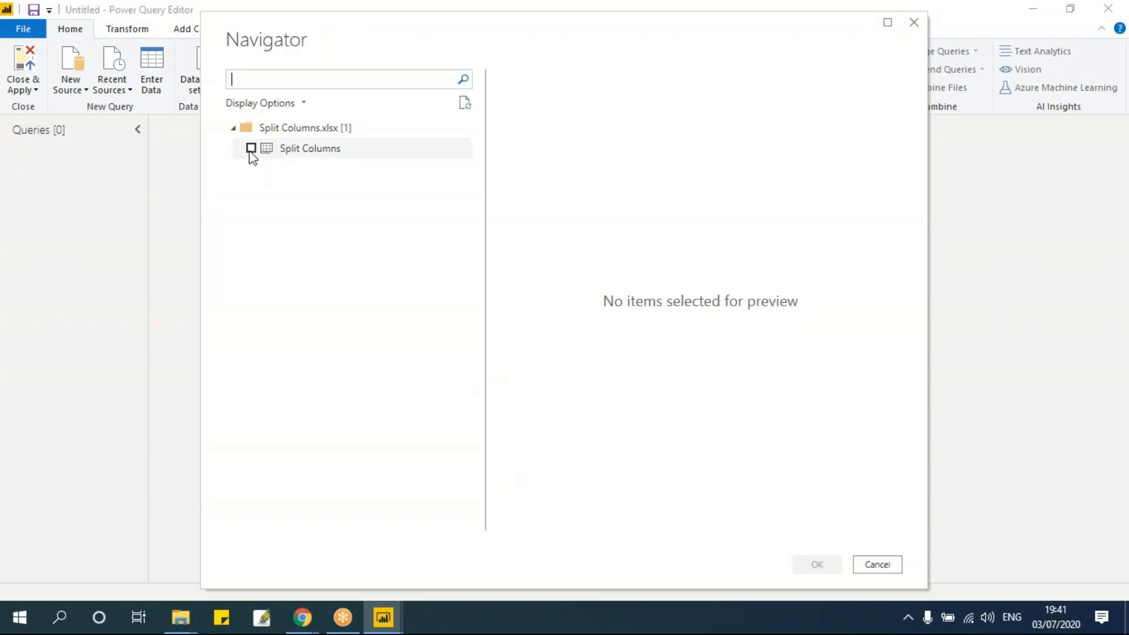
left_click(251, 149)
left_click(816, 565)
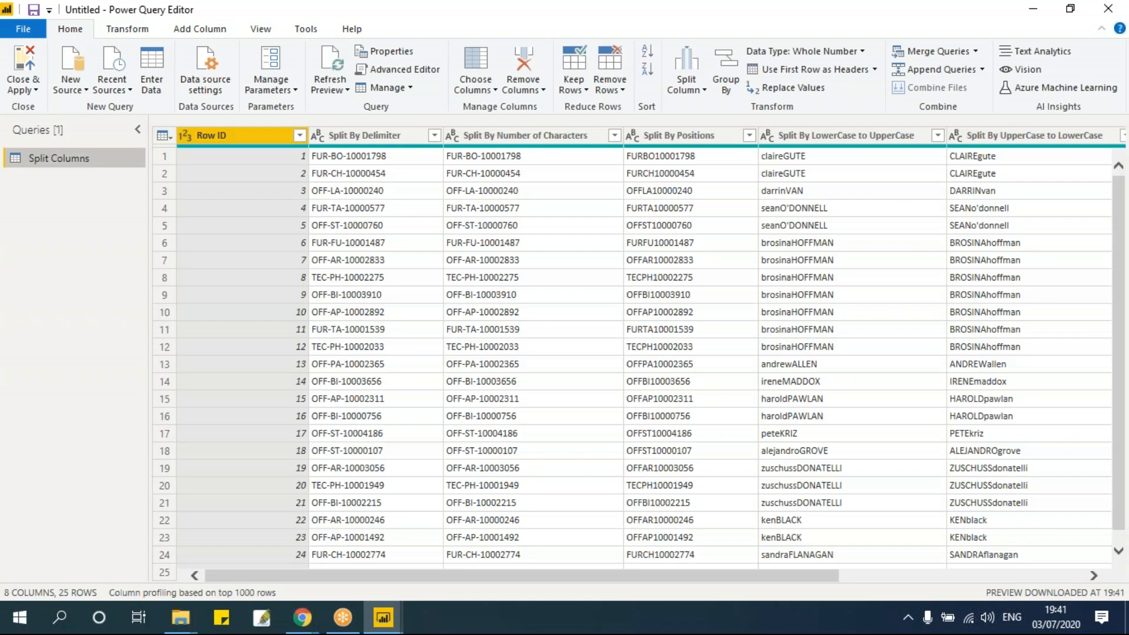
Duplicate the Split Columns query and return to the original query
mouse_move(432, 575)
left_mouse_down()
mouse_move(908, 601)
mouse_move(555, 601)
mouse_move(412, 570)
left_mouse_up()
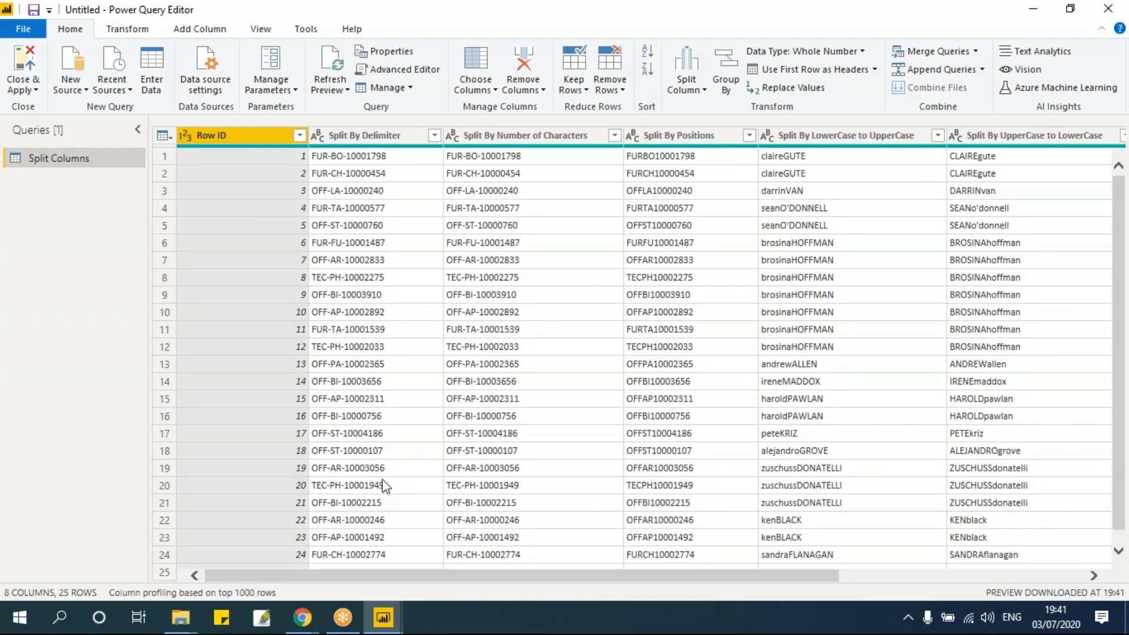
right_click(73, 158)
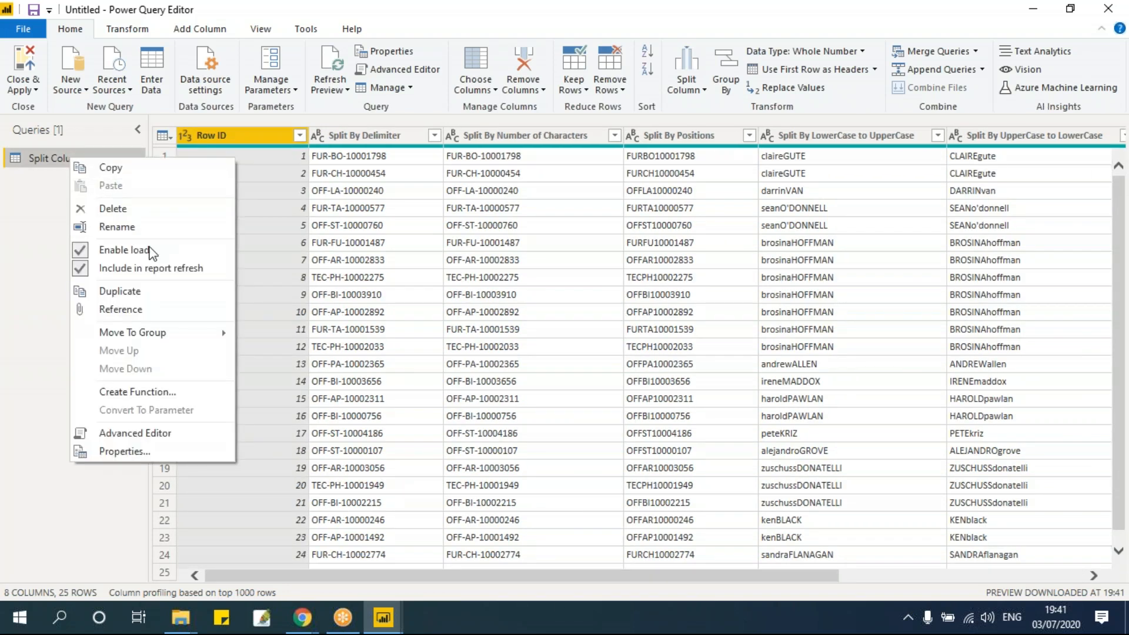
left_click(131, 293)
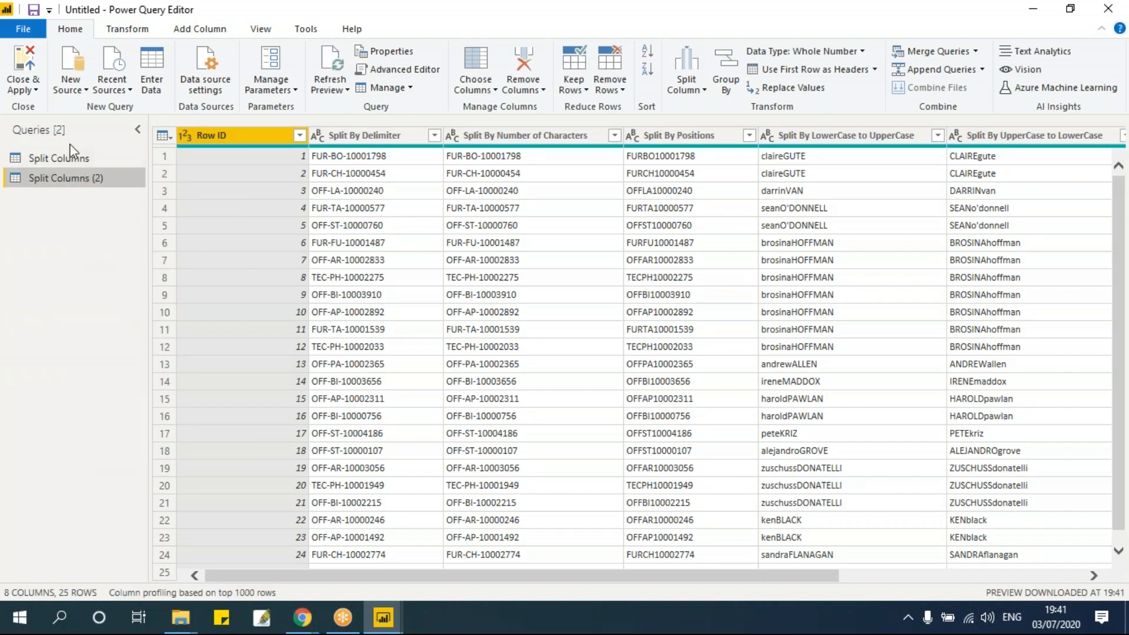
left_click(71, 154)
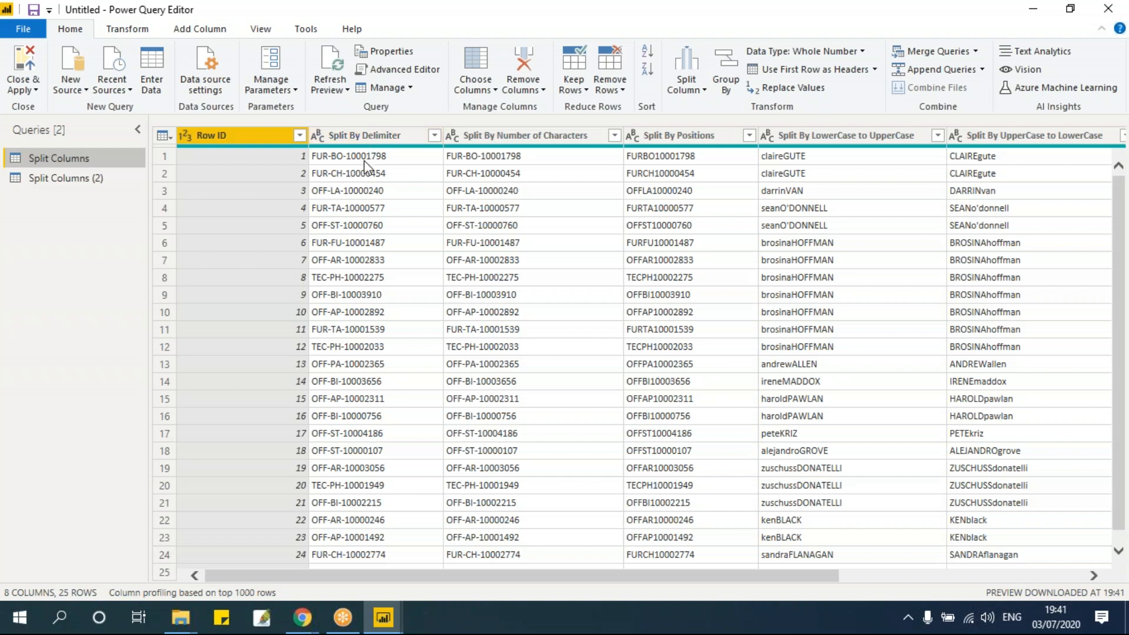
Review the Split Column methods available for the Split By Delimiter column, and check whether splitting is also offered when adding columns
left_click_drag(529, 574, 425, 596)
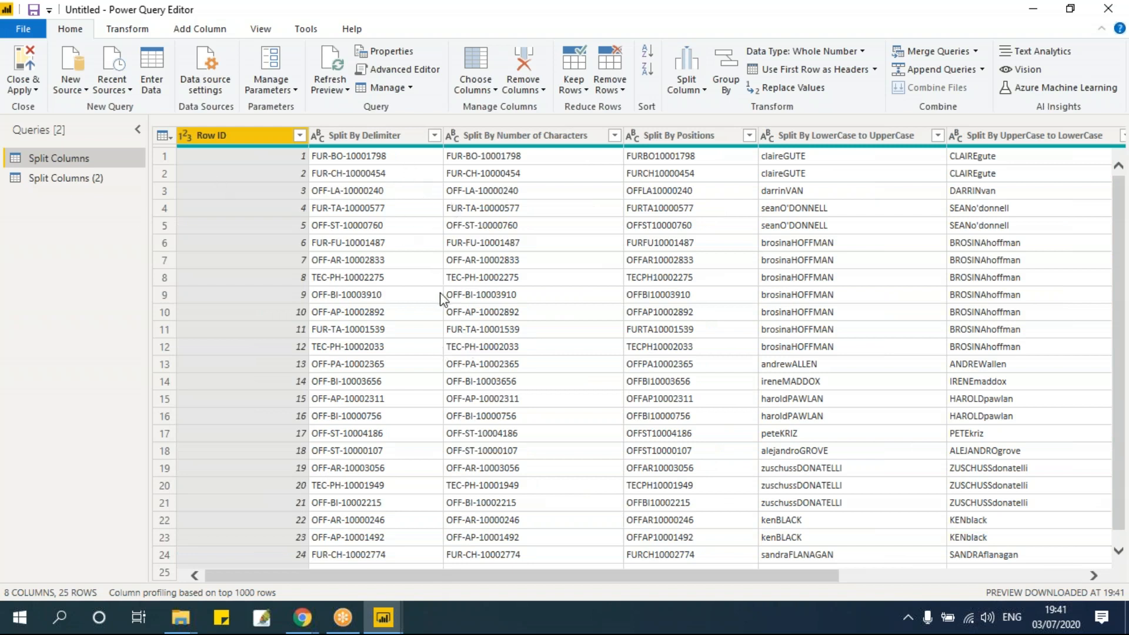
left_click(704, 87)
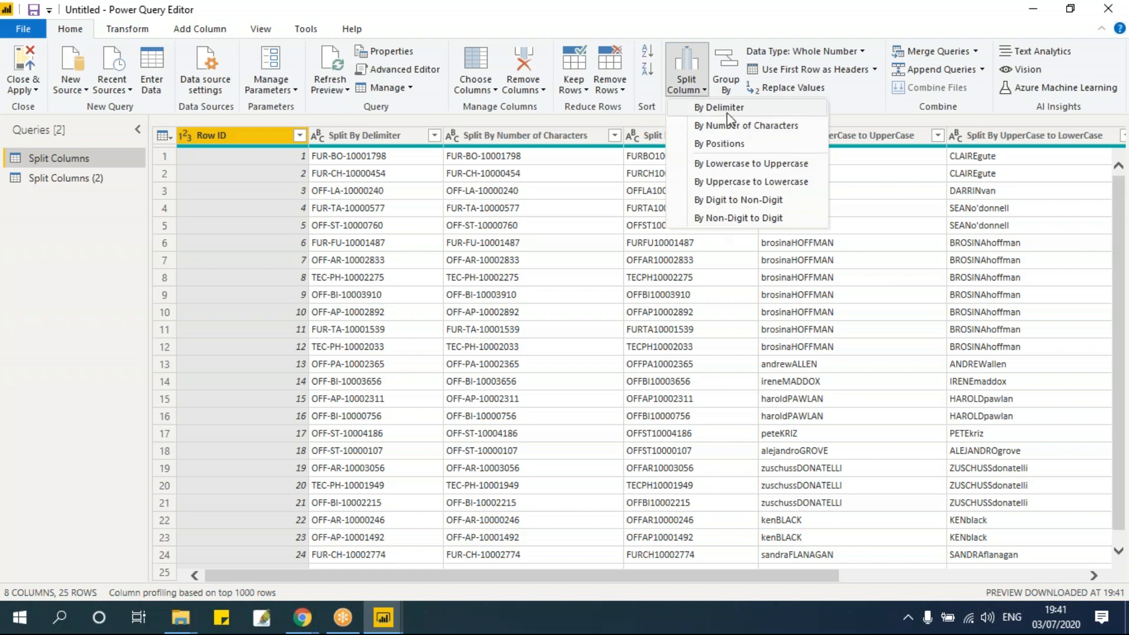
left_click(457, 244)
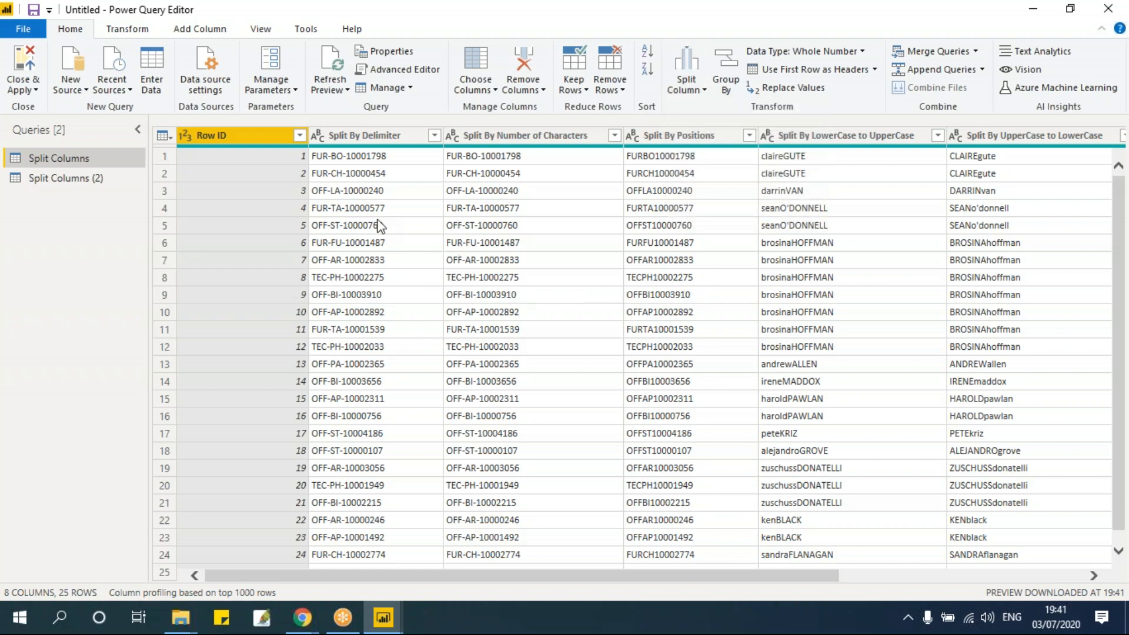
left_click(377, 225)
left_click(128, 29)
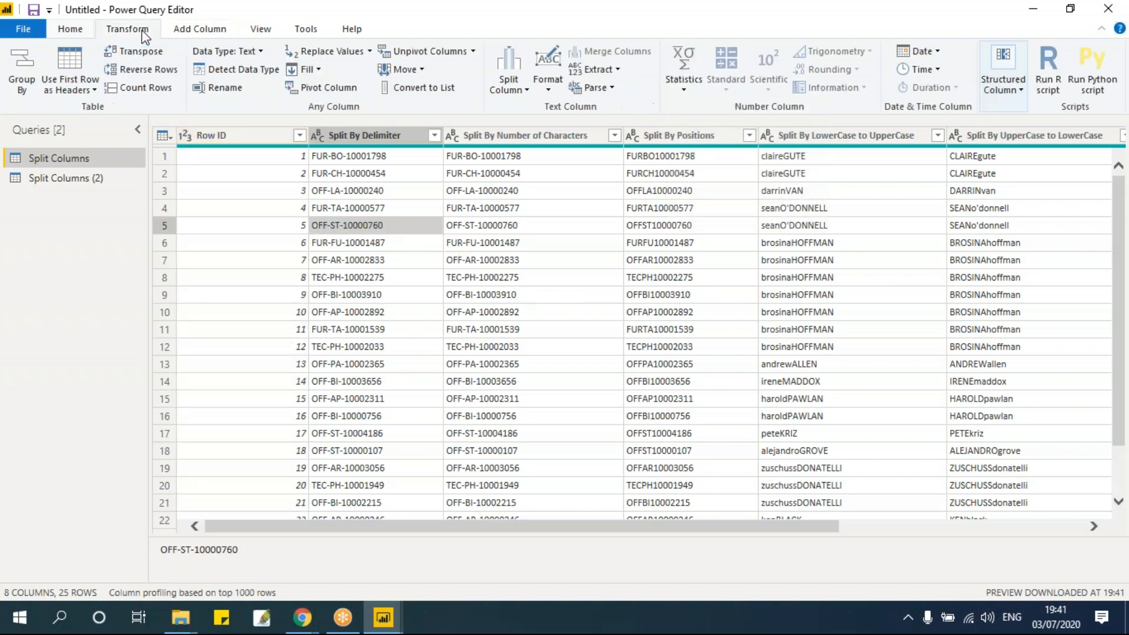
left_click(509, 86)
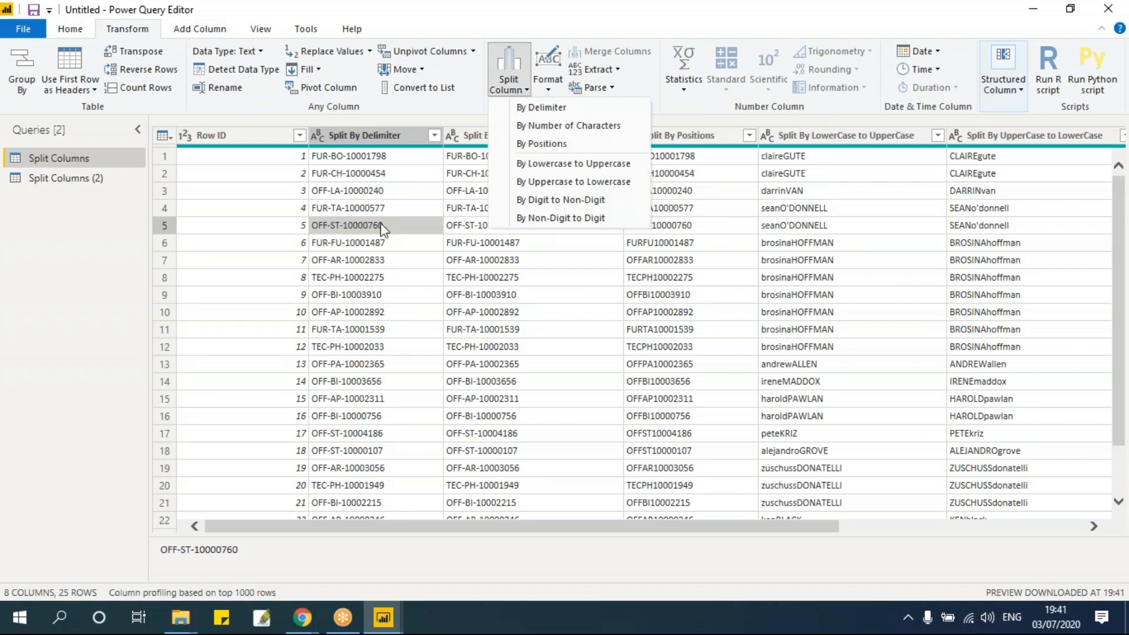
left_click(509, 86)
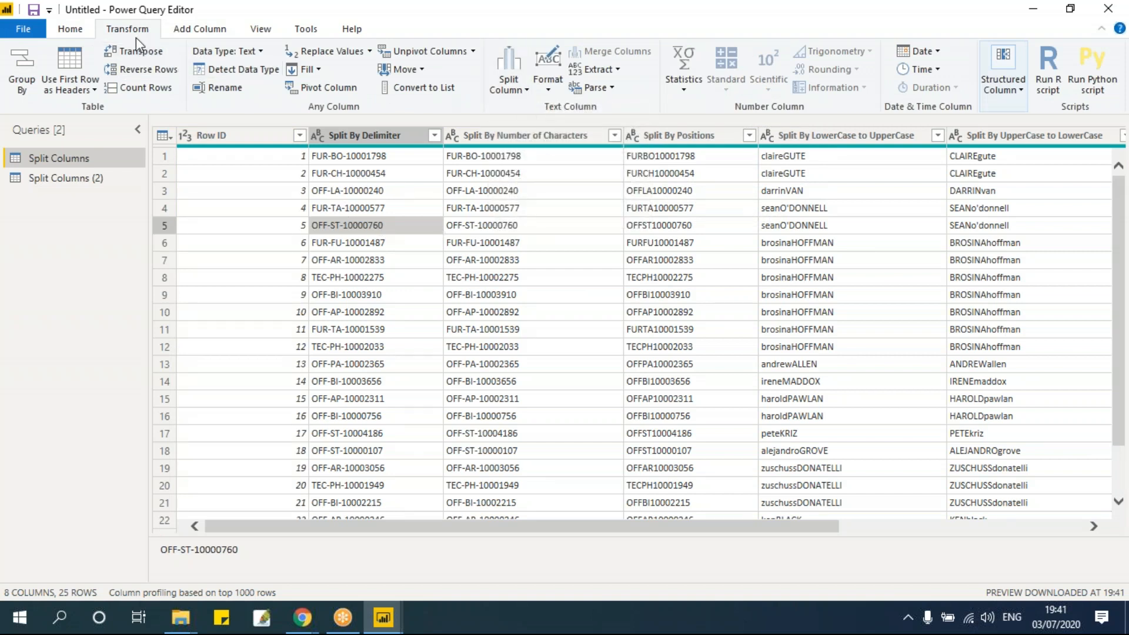
left_click(200, 28)
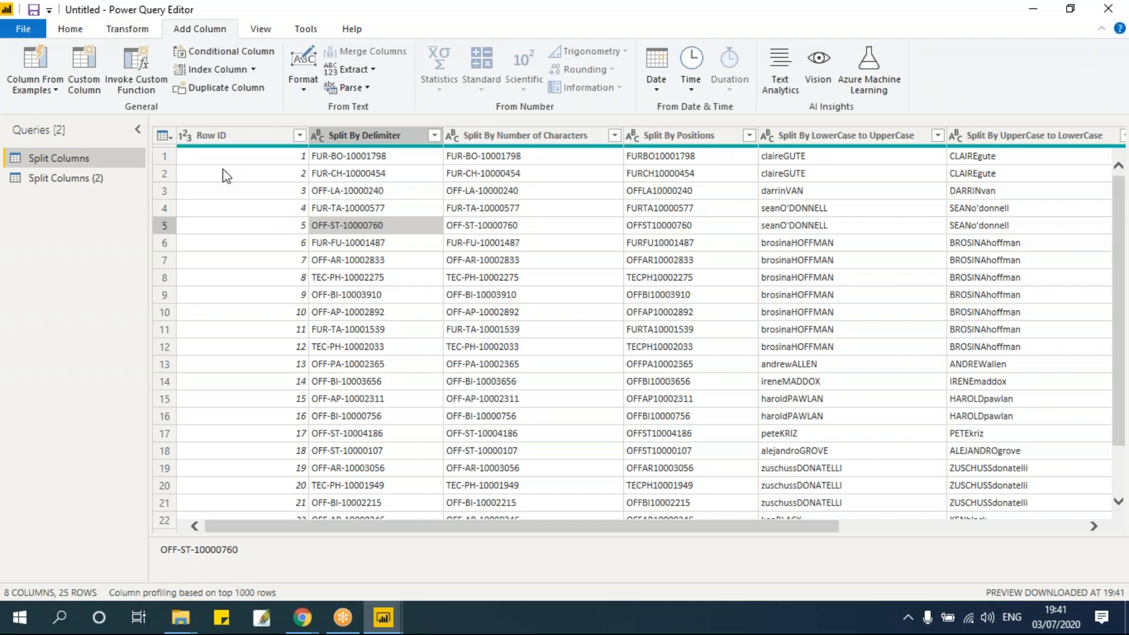
left_click(62, 28)
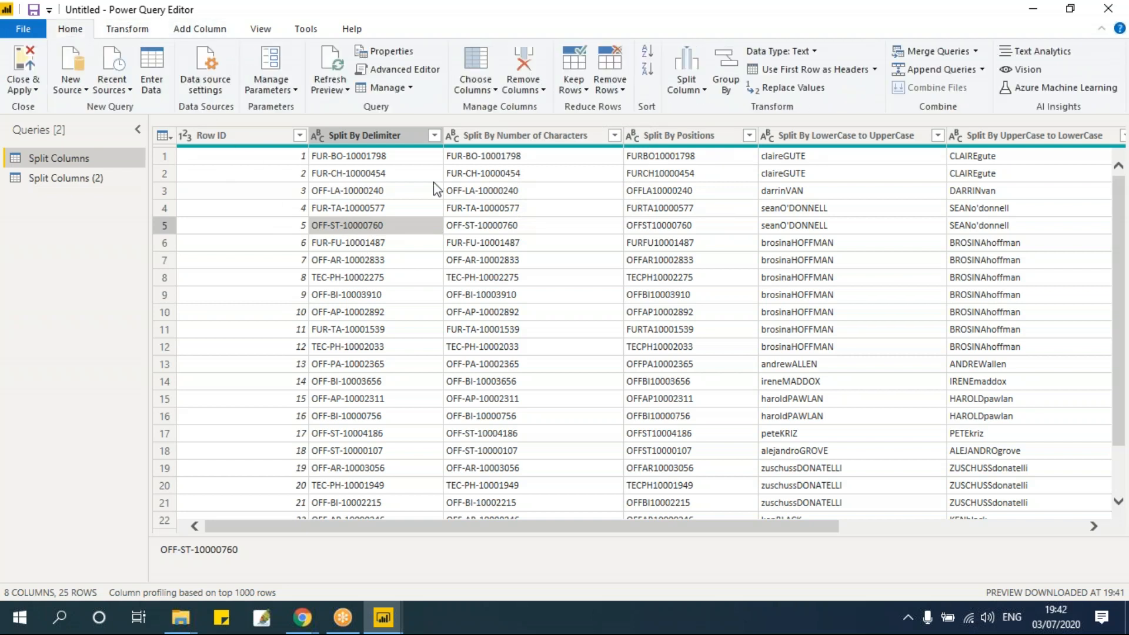
left_click(686, 88)
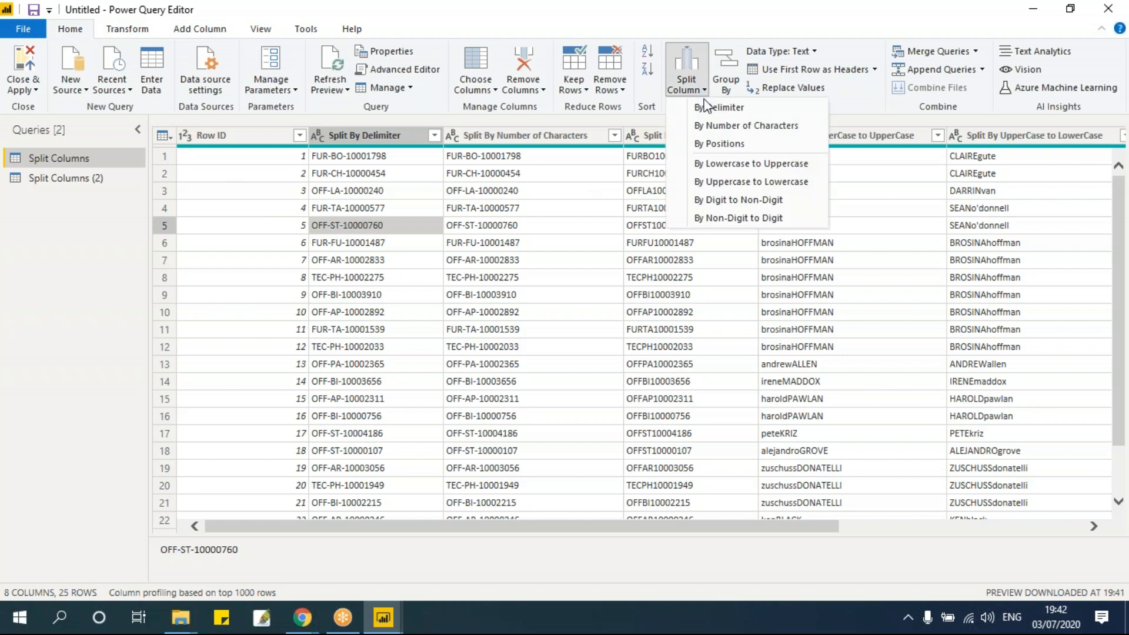
left_click(382, 312)
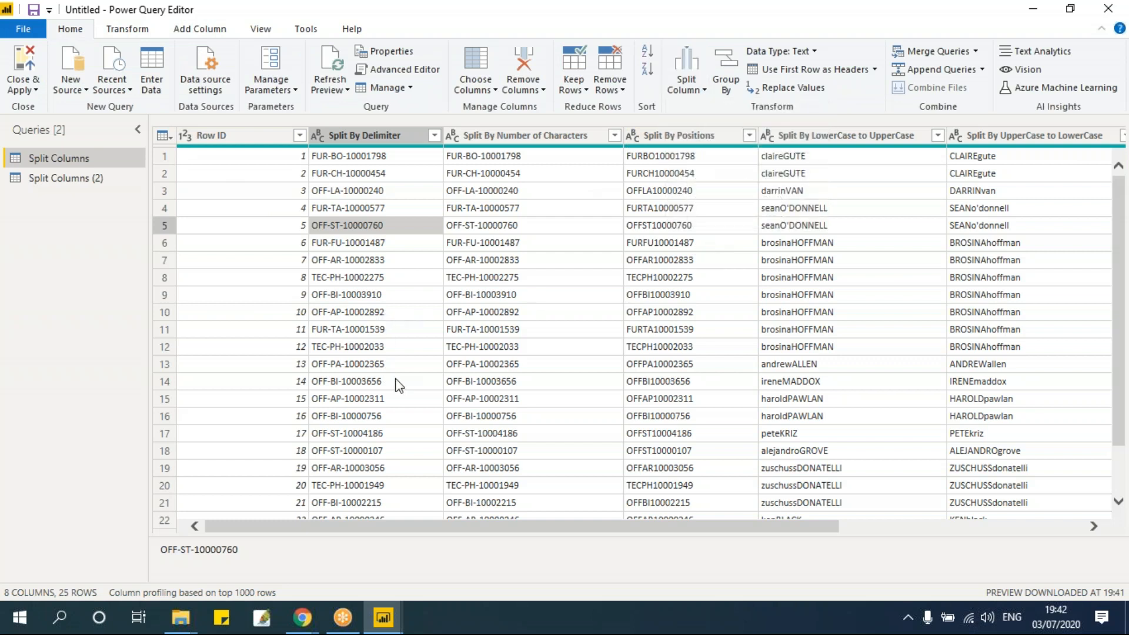
Split the Split By Delimiter column at each occurrence of the custom delimiter "-" and check the resulting columns
left_click(375, 134)
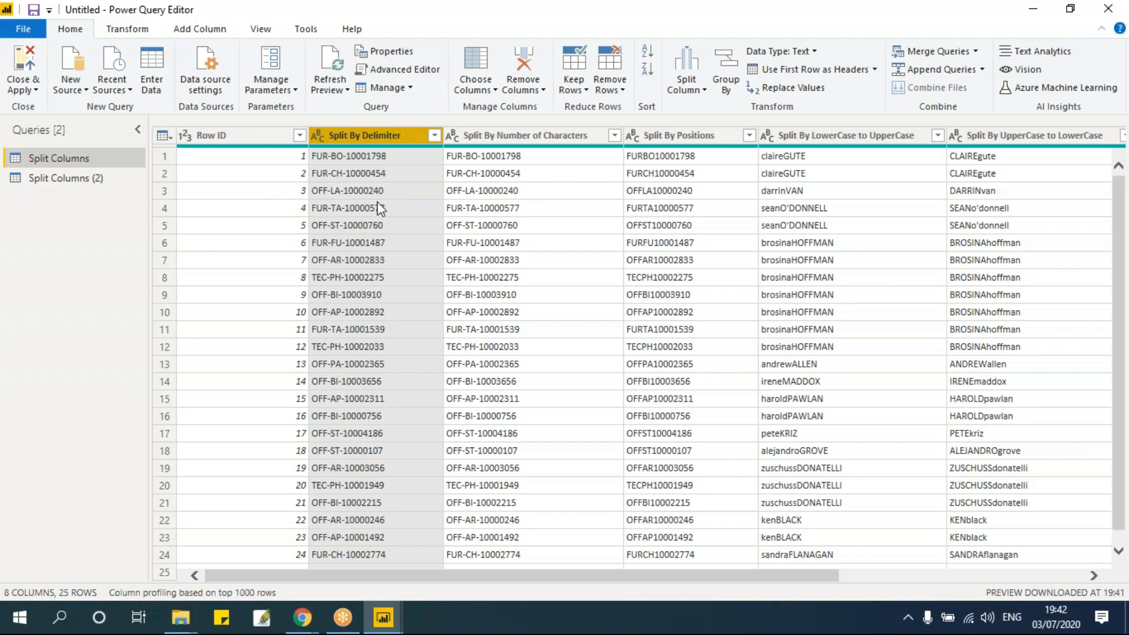
left_click(700, 91)
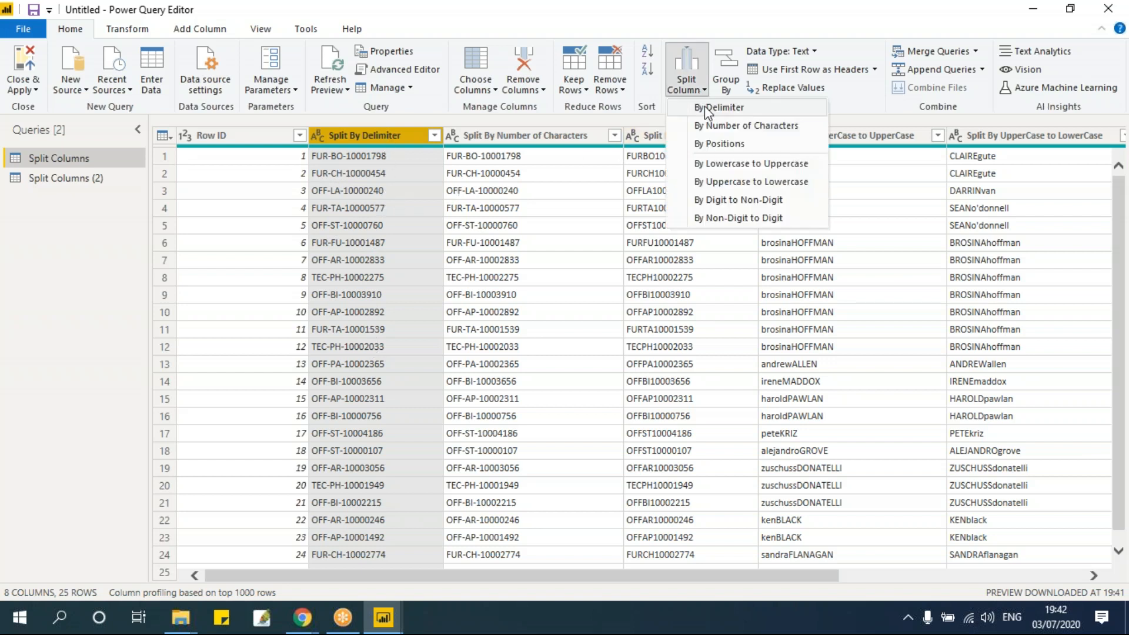
left_click(707, 107)
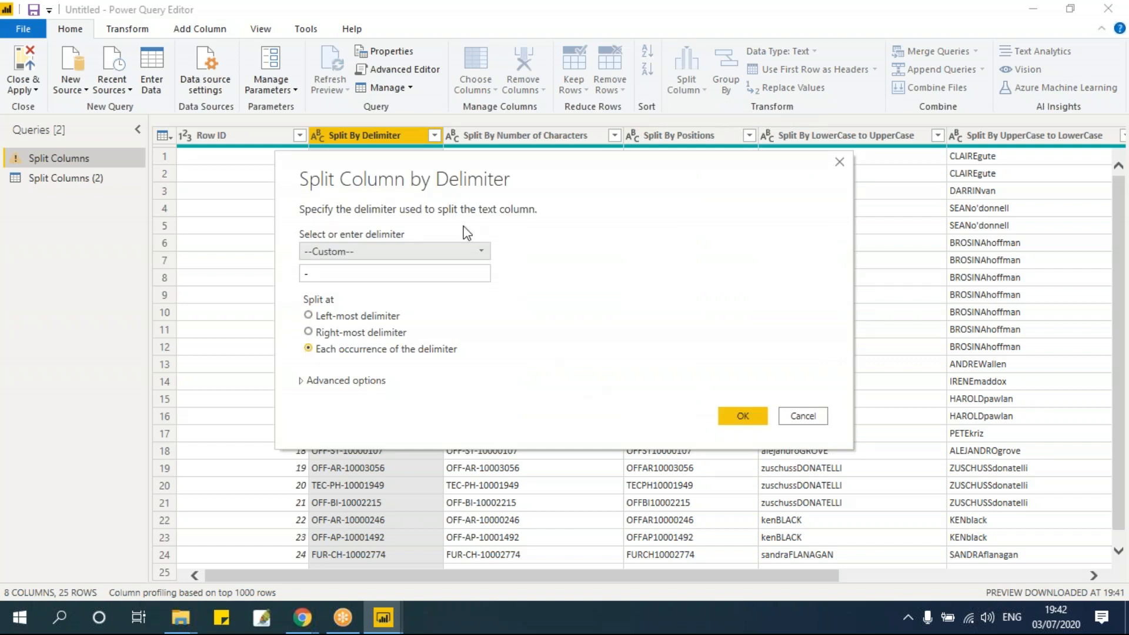
left_click_drag(592, 181, 786, 175)
left_click(499, 272)
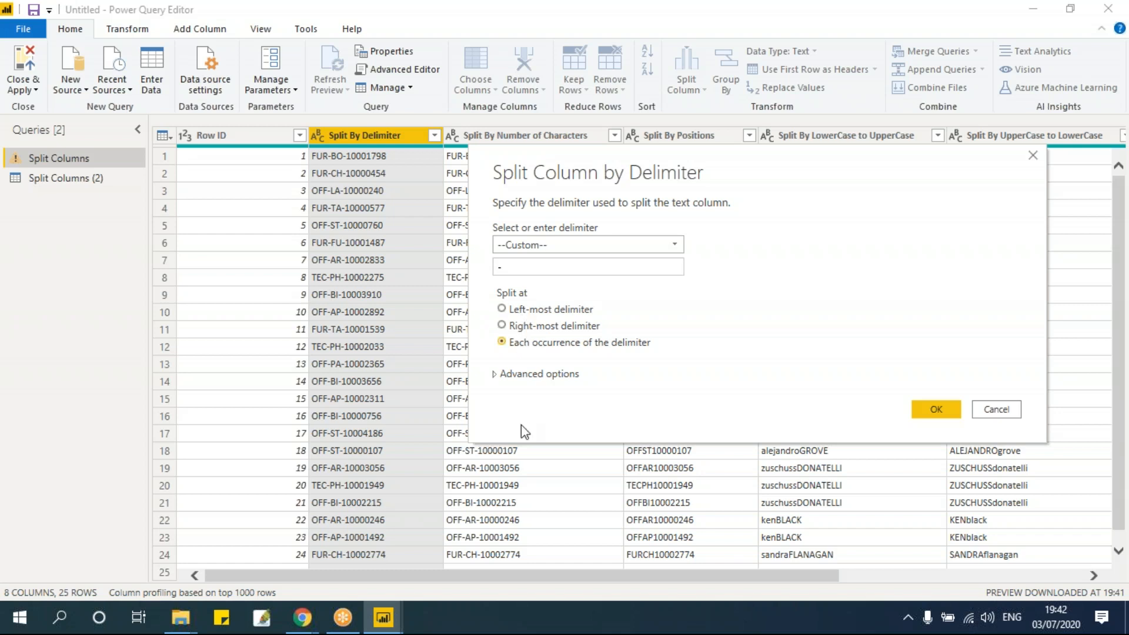
left_click(550, 311)
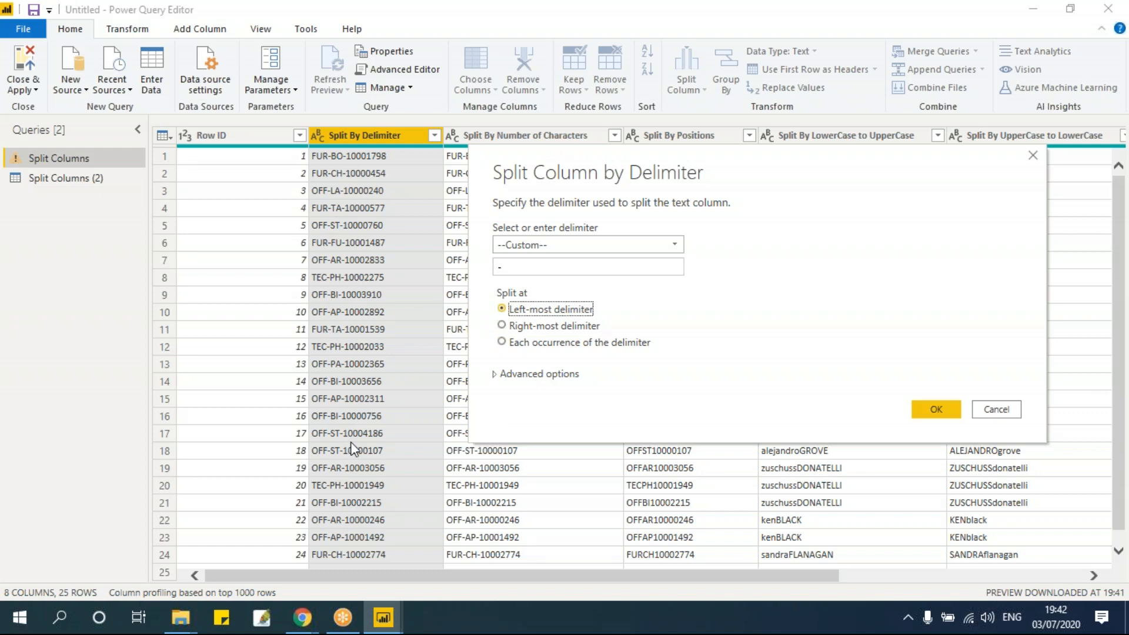
left_click(532, 326)
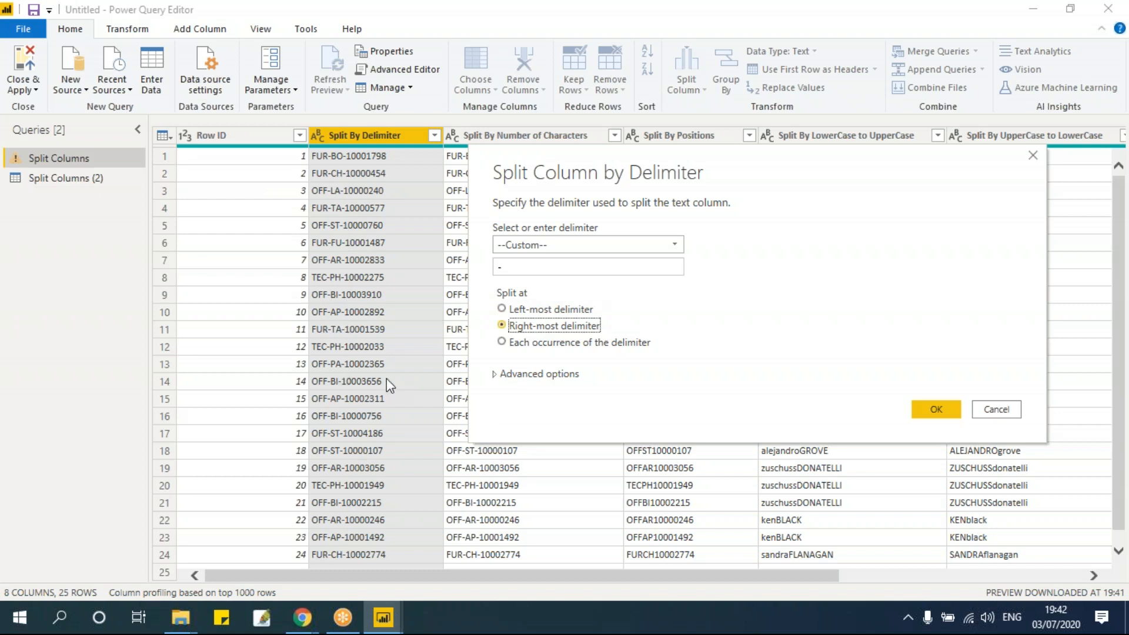
left_click(601, 342)
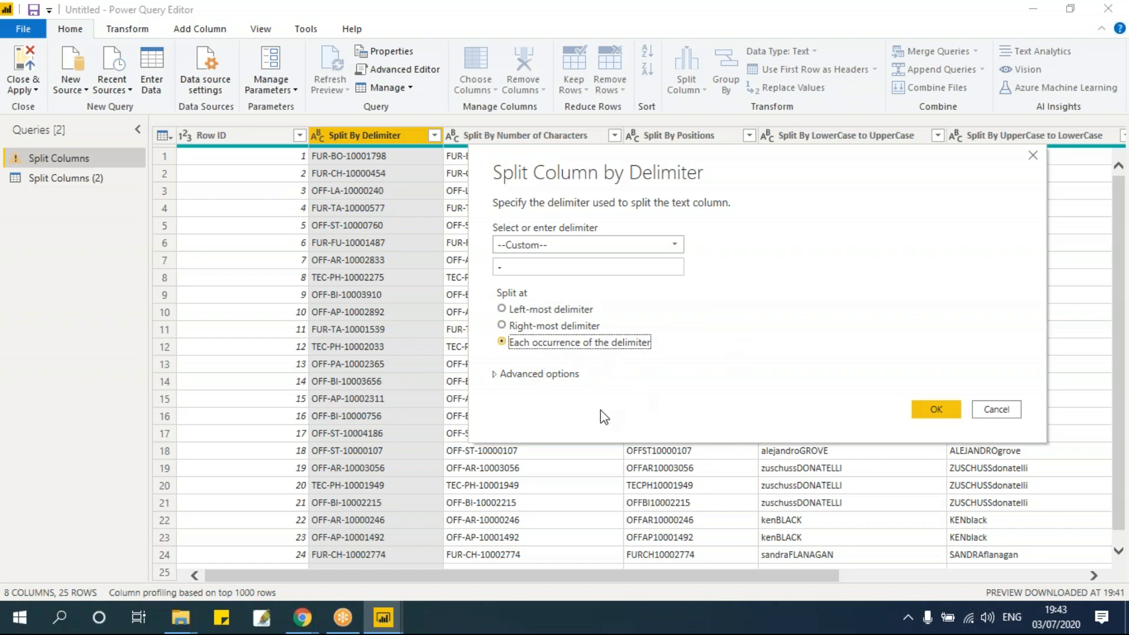
left_click(495, 376)
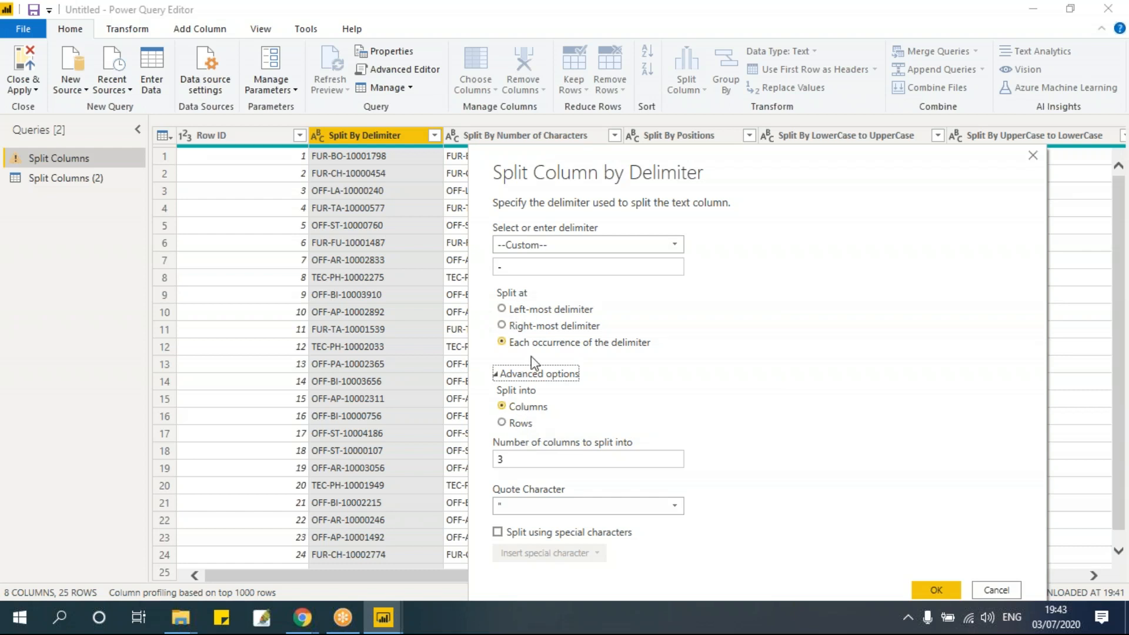
left_click(516, 375)
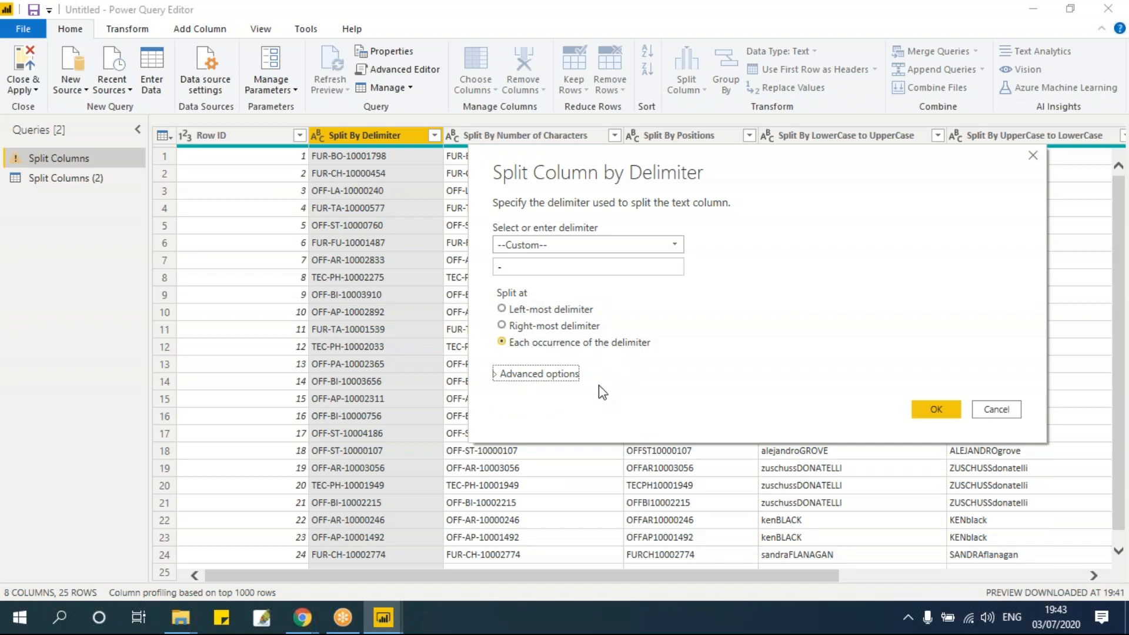
left_click(939, 411)
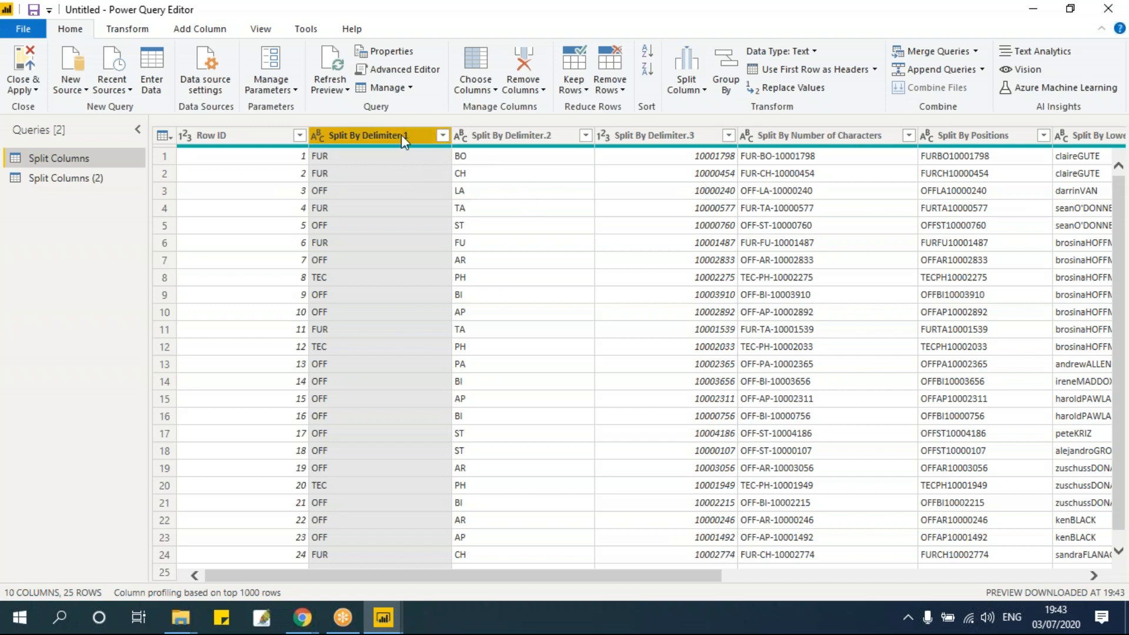
left_click(535, 136)
left_click(656, 141)
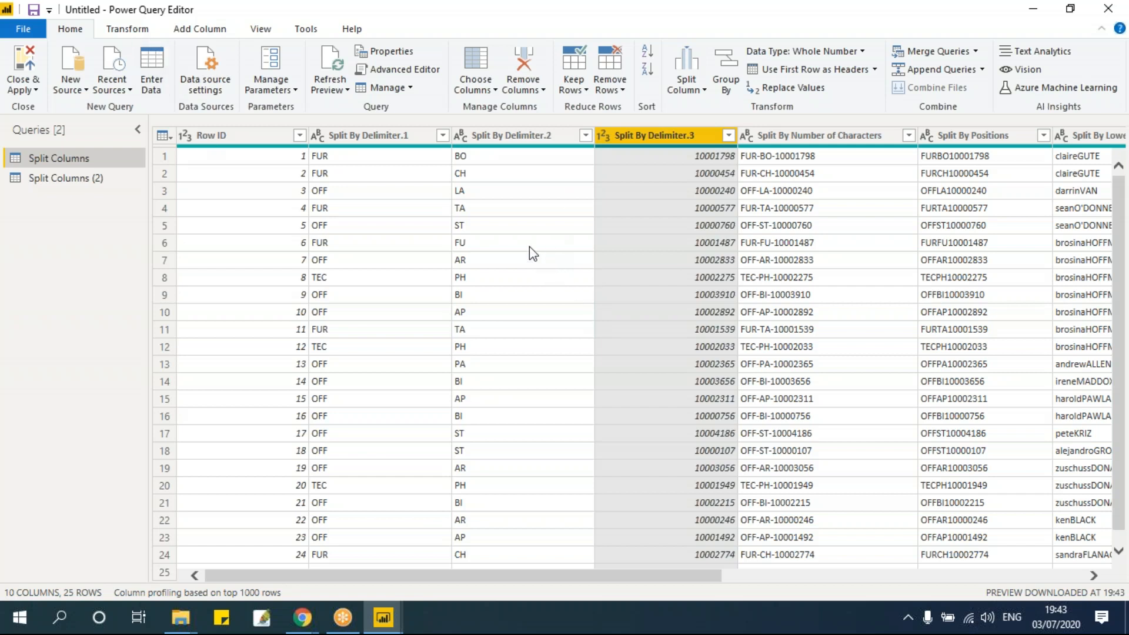
Split the Split By Number of Characters column repeatedly every 4 characters and check the resulting columns
left_click(781, 157)
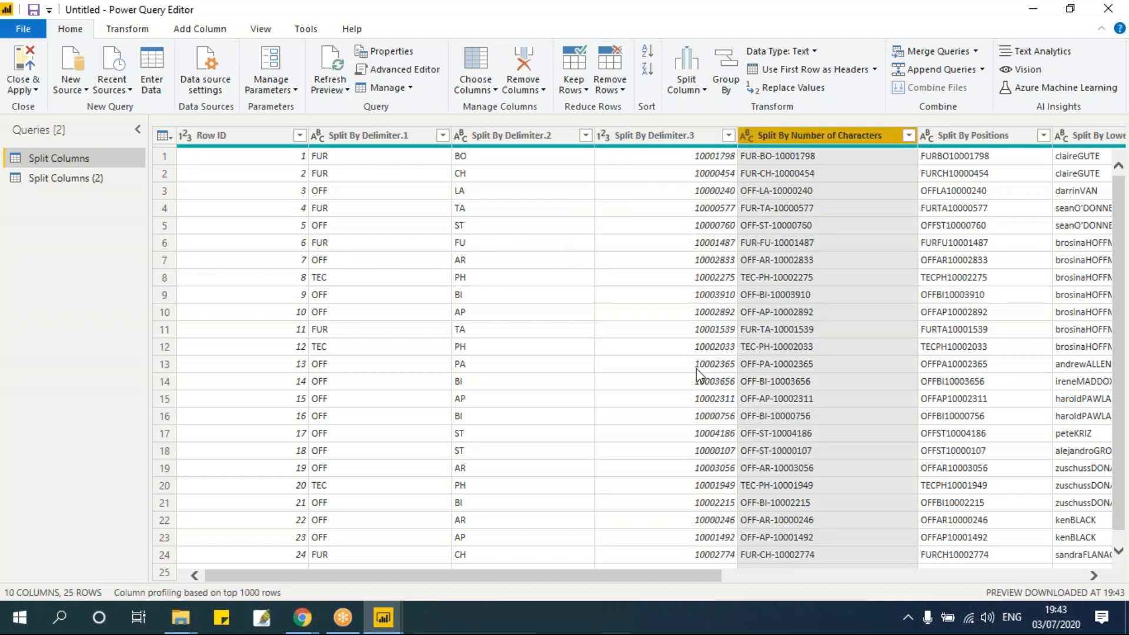
left_click(1093, 575)
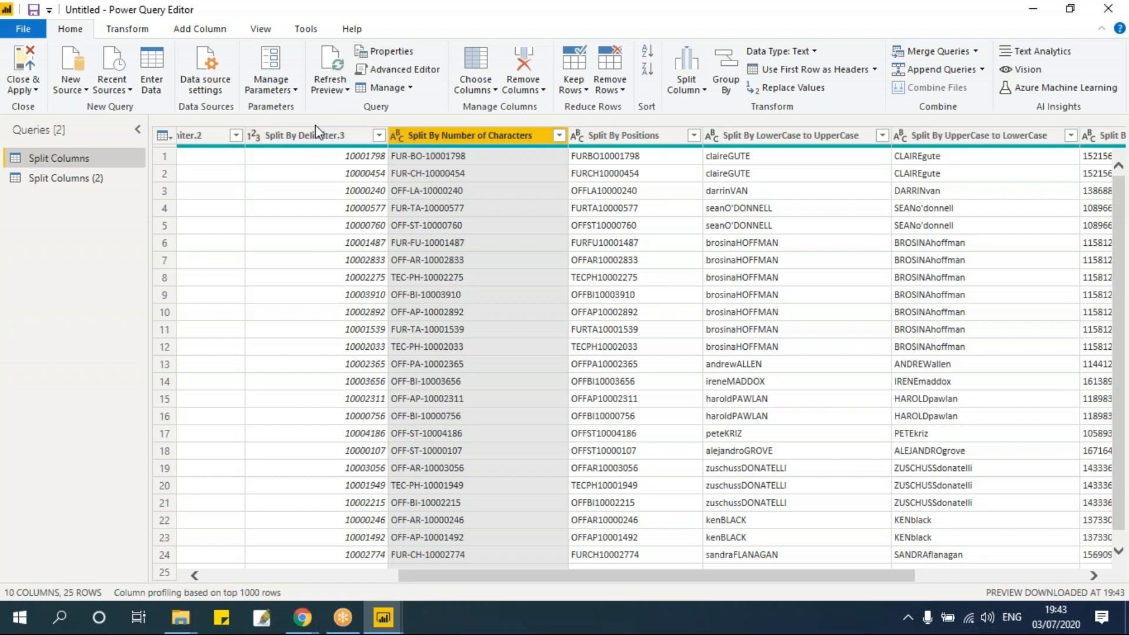
left_click(686, 73)
left_click(698, 243)
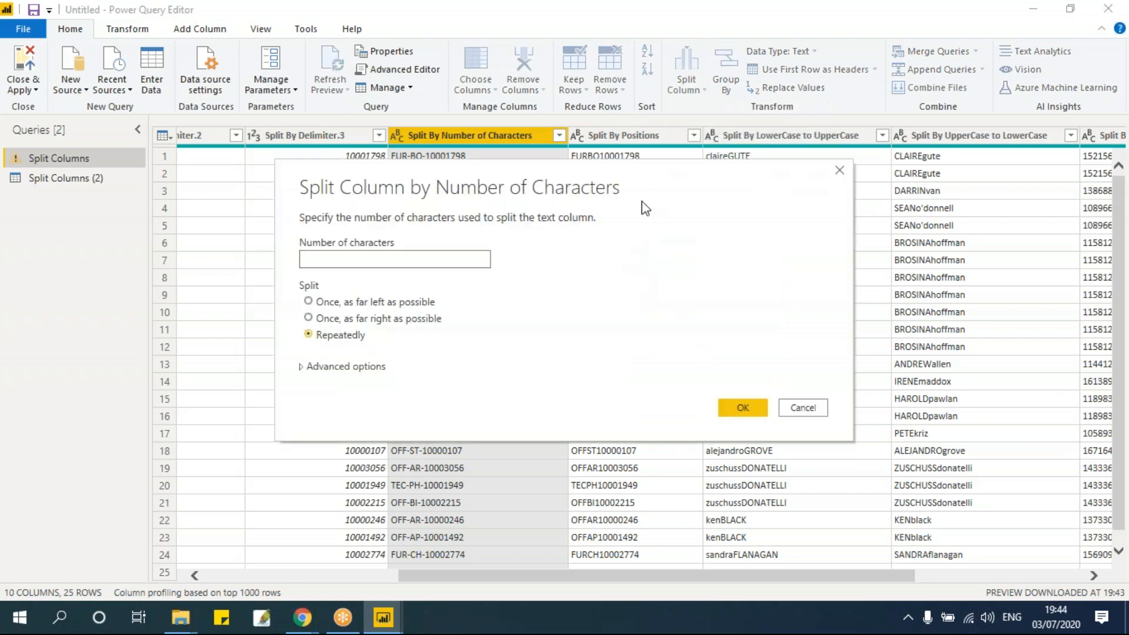
left_click_drag(661, 186, 927, 162)
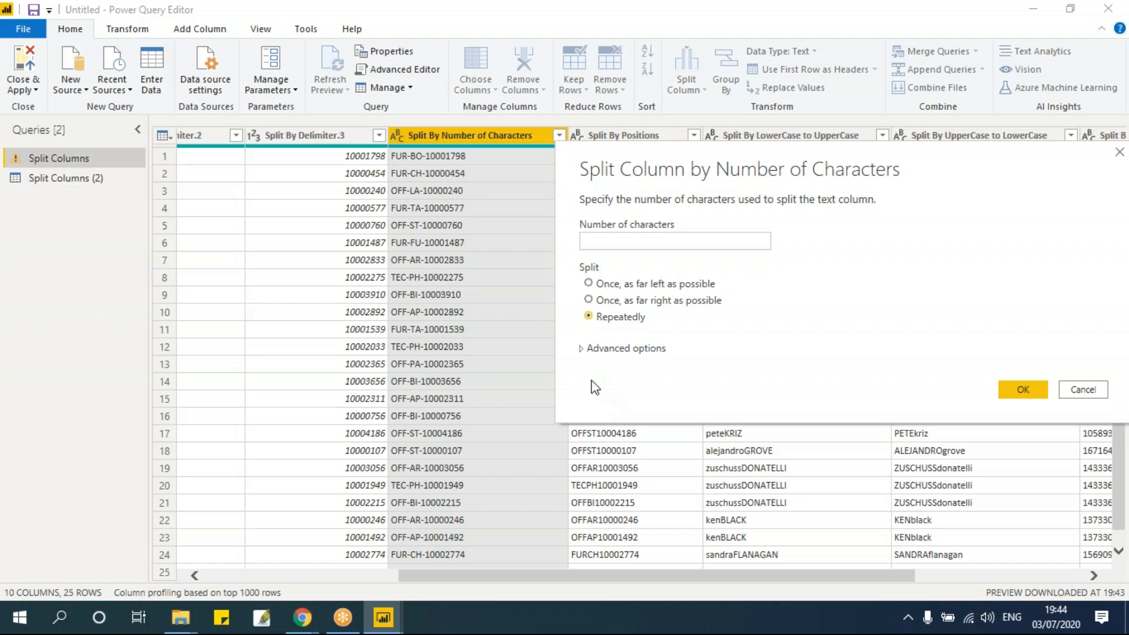
left_click(637, 243)
type("4")
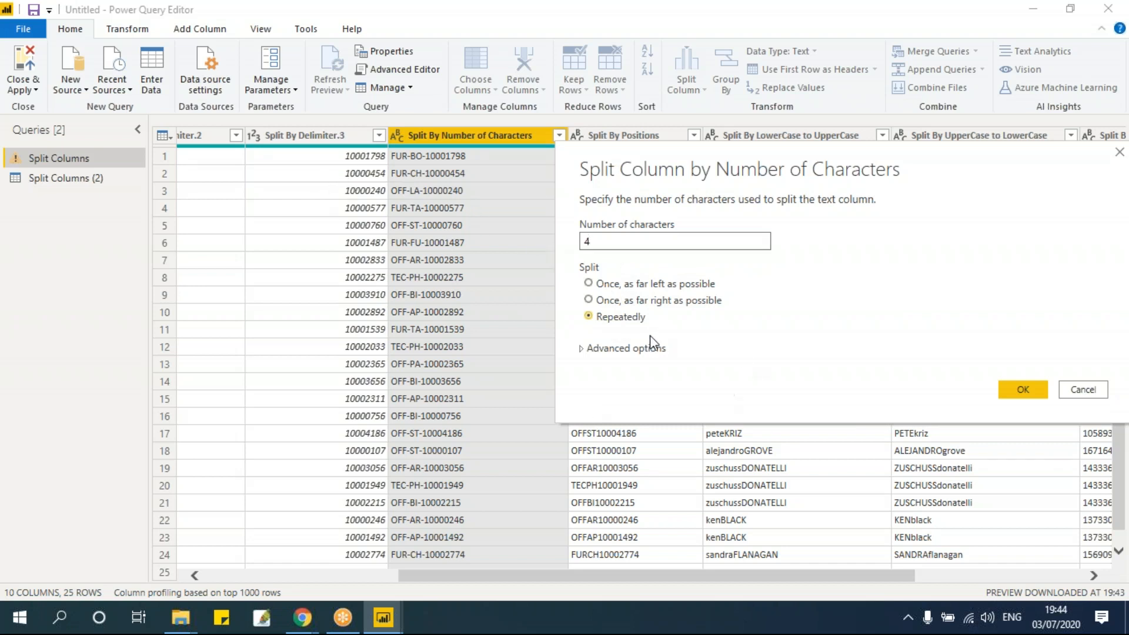
left_click(629, 286)
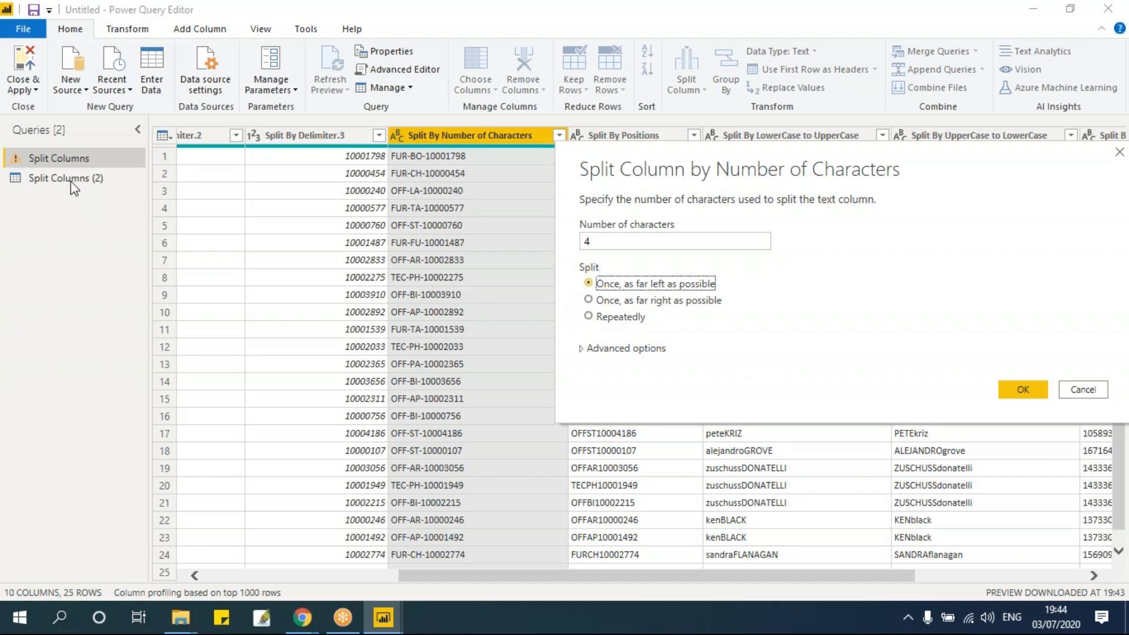
left_click(615, 318)
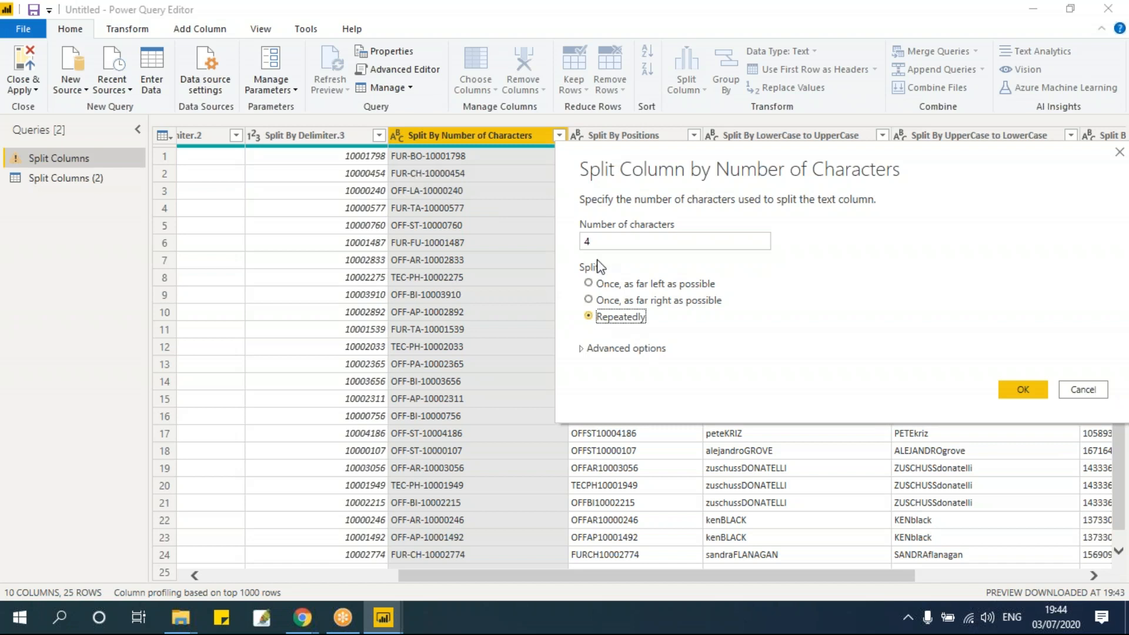
left_click(1022, 390)
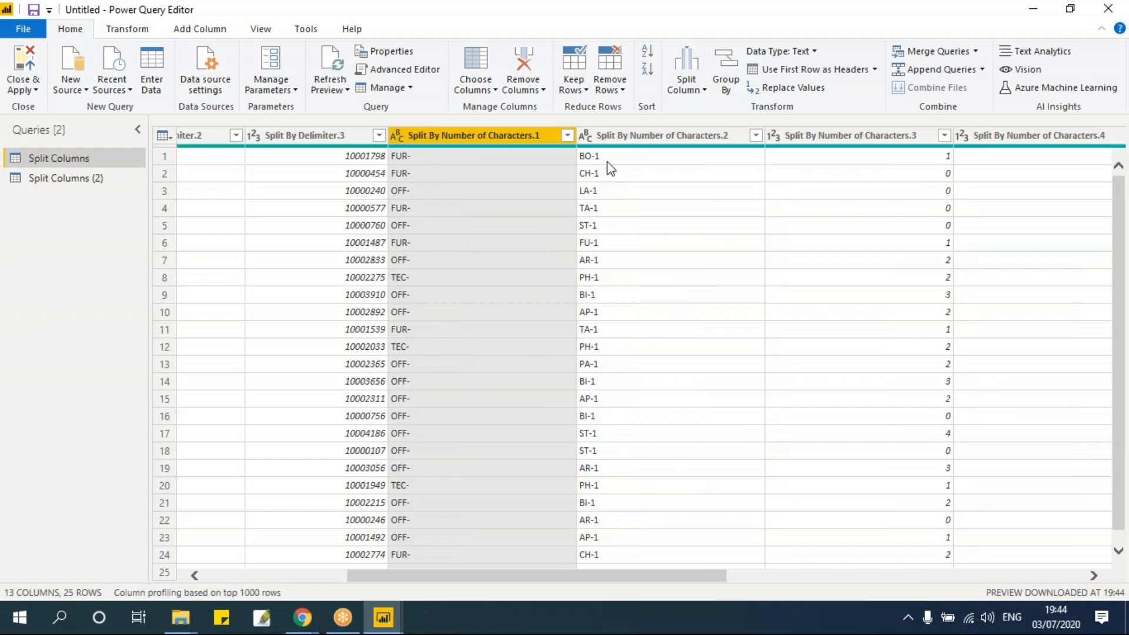
left_click_drag(701, 570, 773, 577)
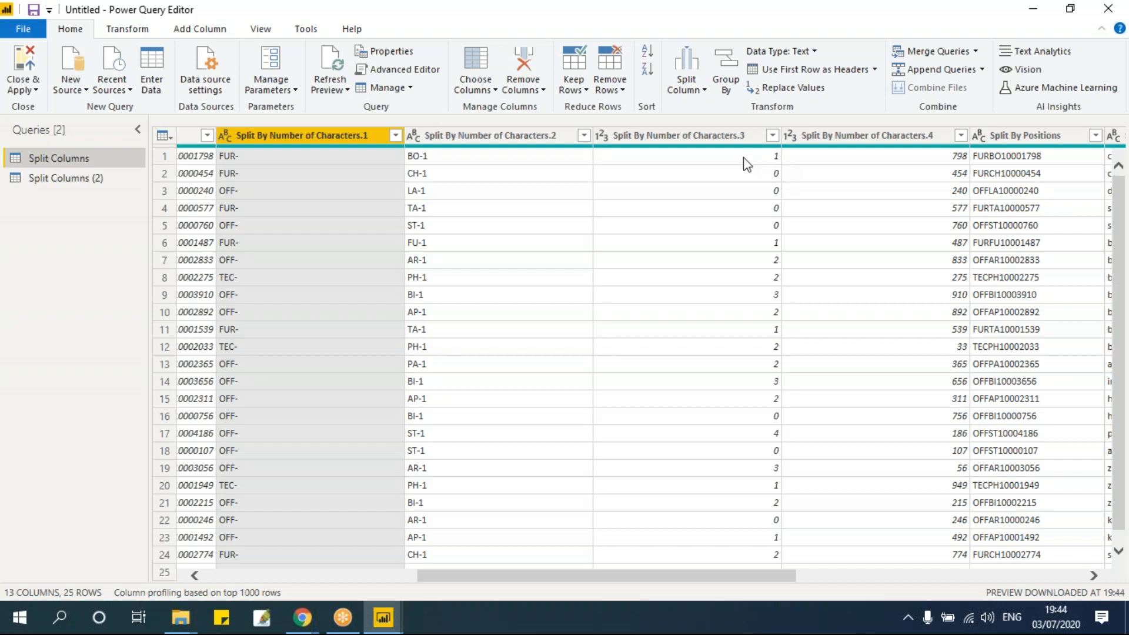
left_click_drag(602, 579, 568, 576)
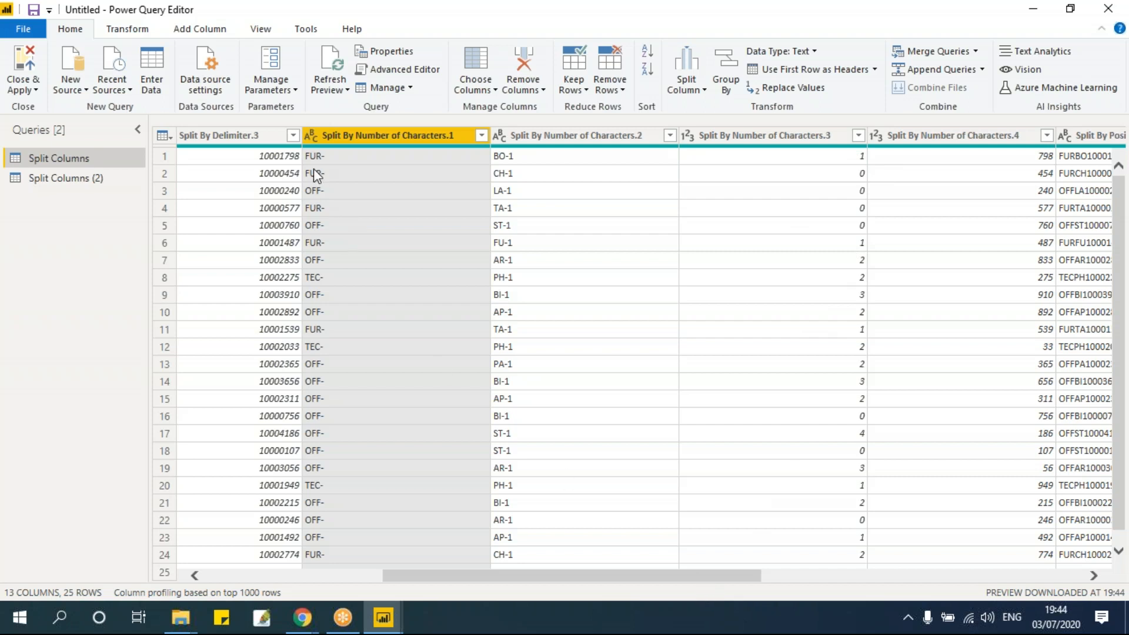
Set up a split by positions for the Split By Positions column, entering 0, 3, 5 as the positions
left_click_drag(748, 574, 940, 581)
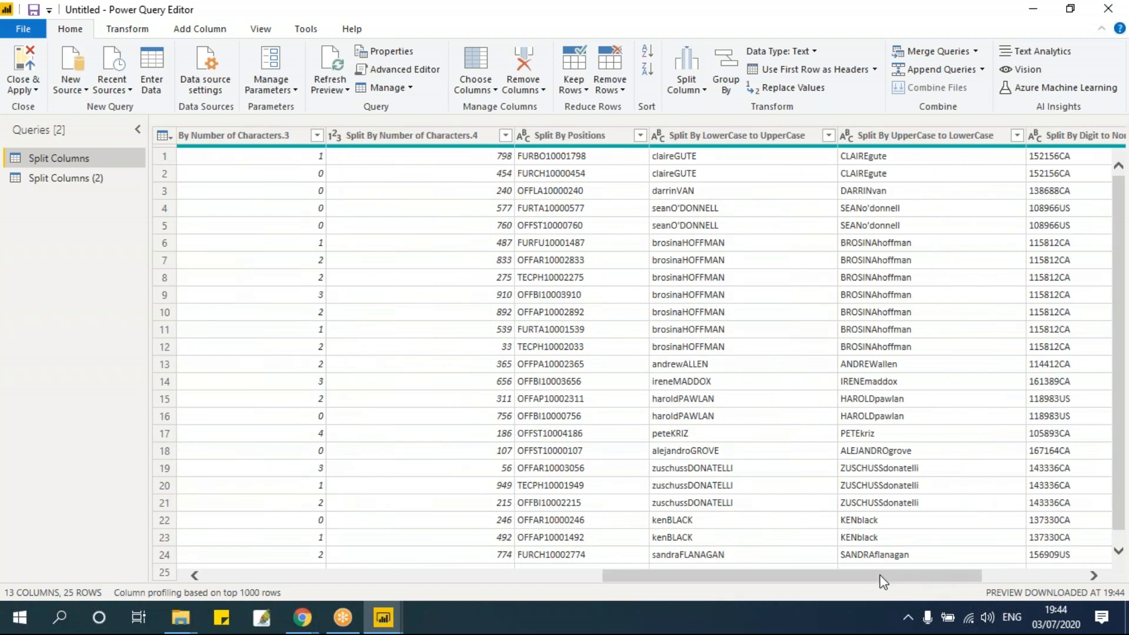
left_click(588, 333)
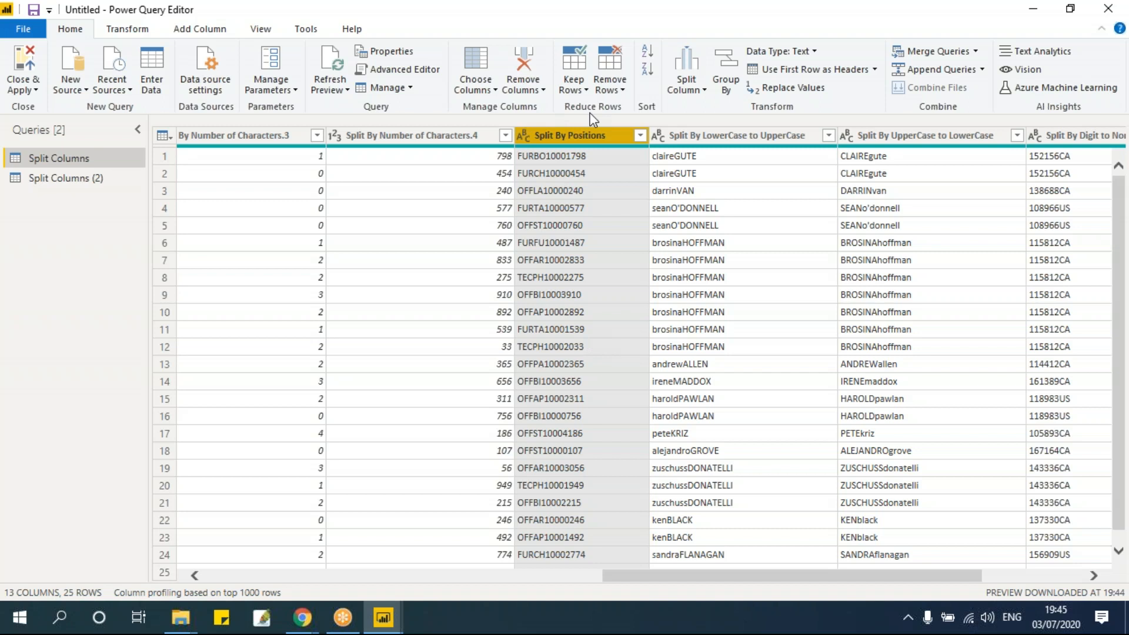
left_click(702, 90)
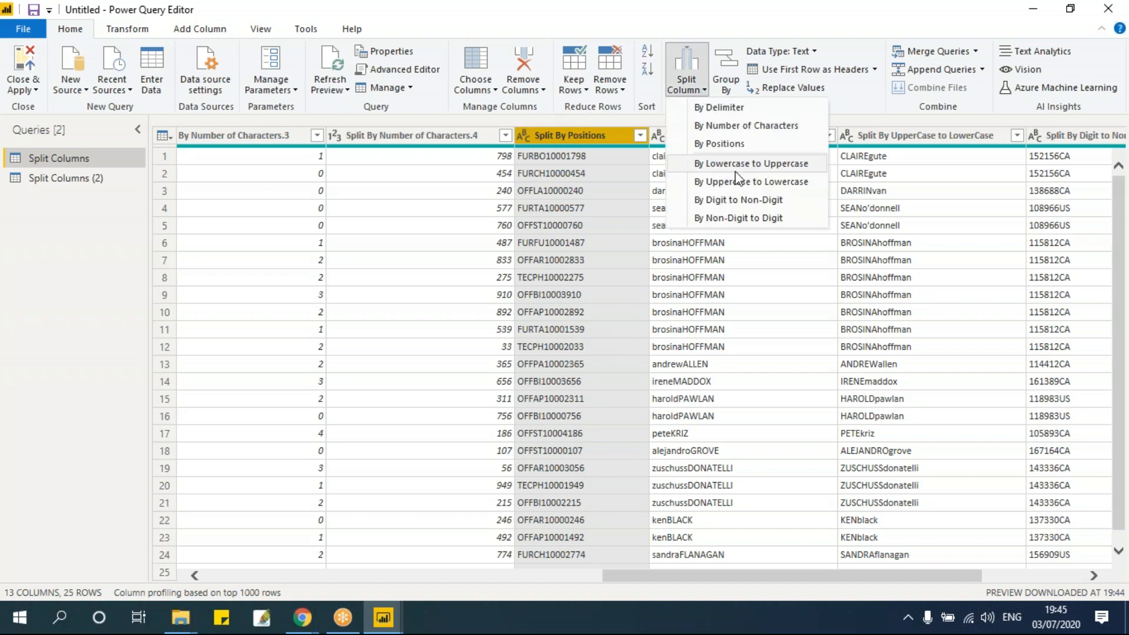
left_click(741, 145)
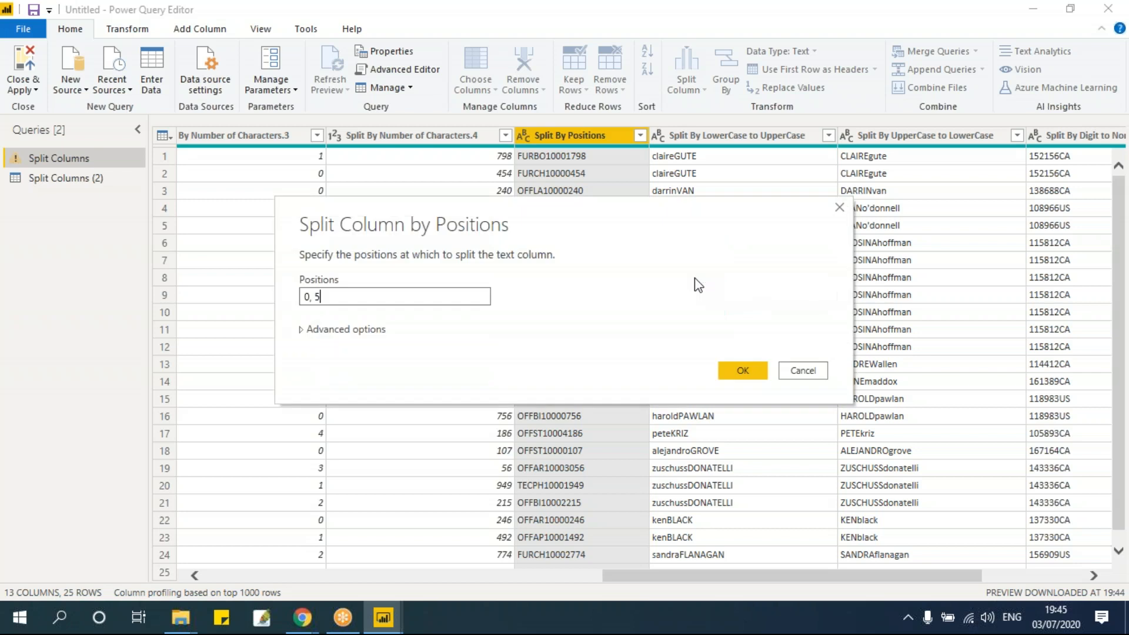
left_click_drag(632, 224, 860, 262)
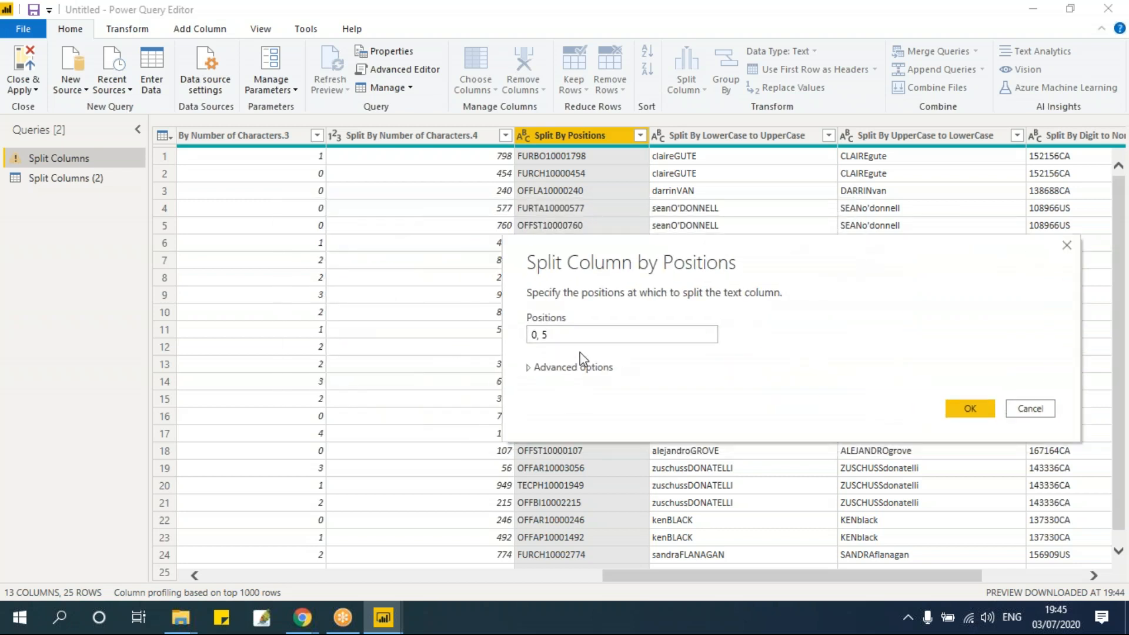
left_click_drag(563, 334, 529, 335)
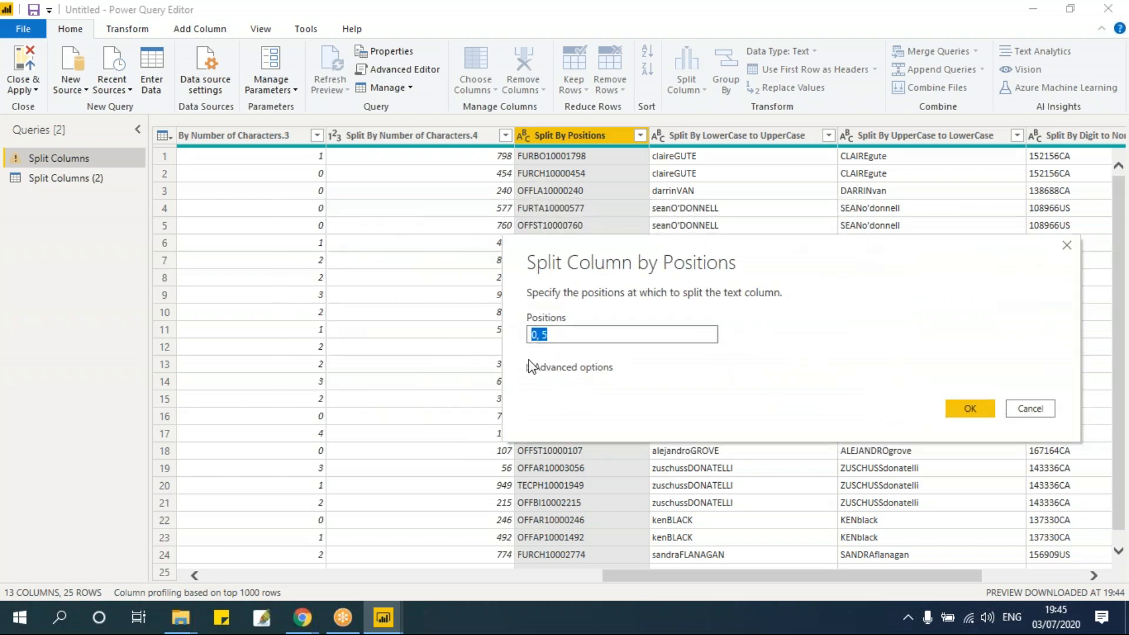
type("0,3,5")
Remove the last number from the positions list and read the input format required for that value
left_click(538, 334)
left_click(569, 334)
left_click(537, 336)
key("Right")
key("Right")
key("Right")
key("Delete")
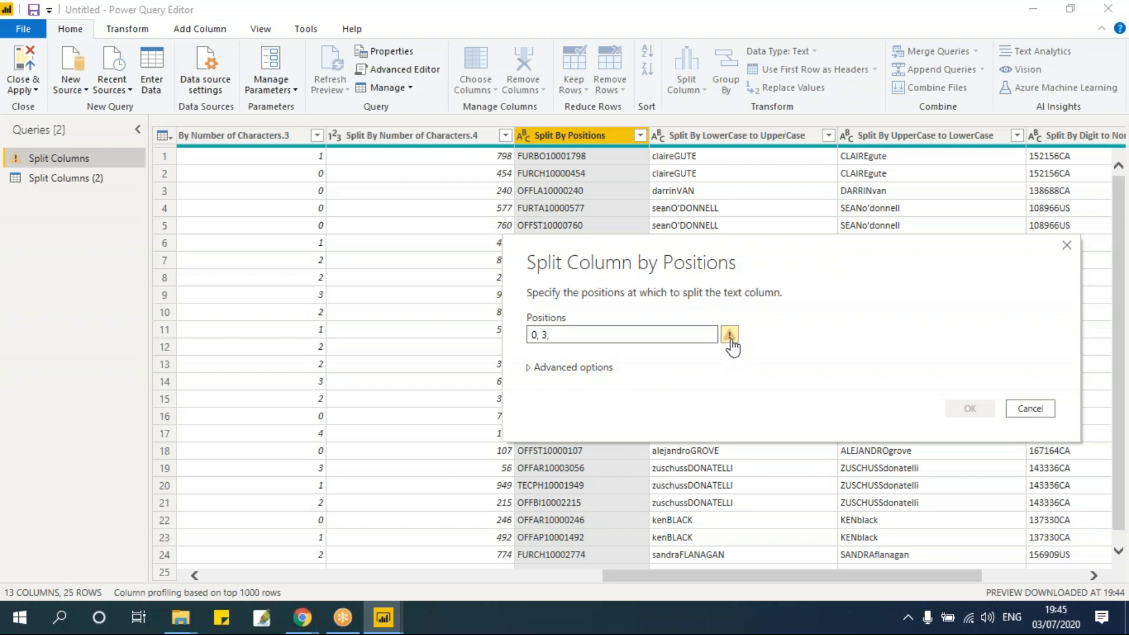
mouse_move(731, 346)
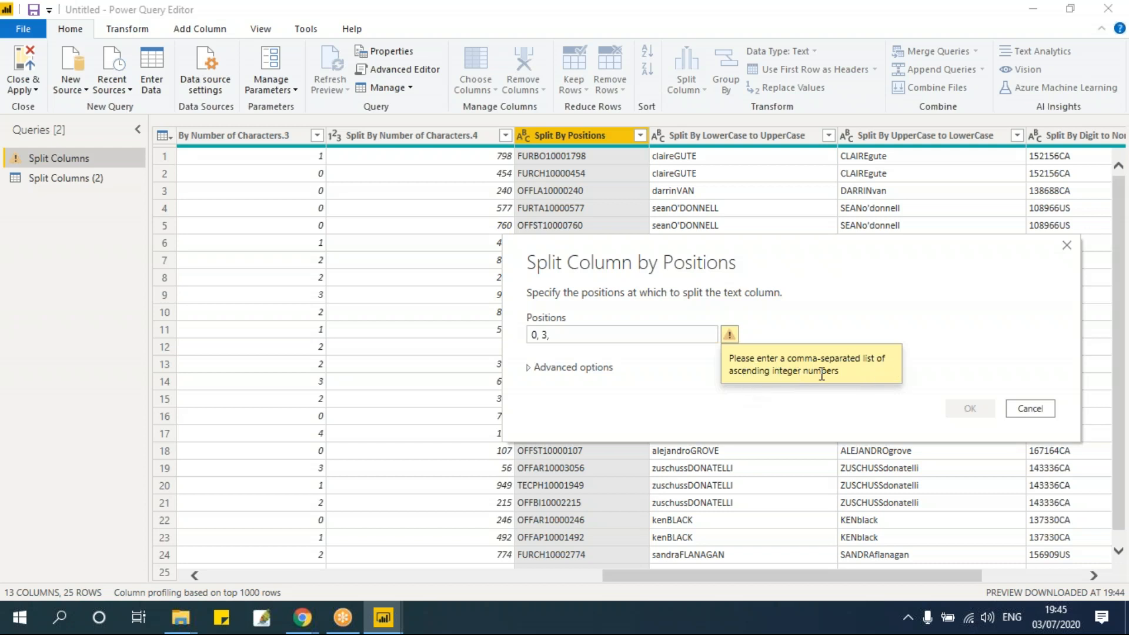
Complete the positions list as 0, 3, 5 and apply the split to the Split By Positions column
left_click(600, 336)
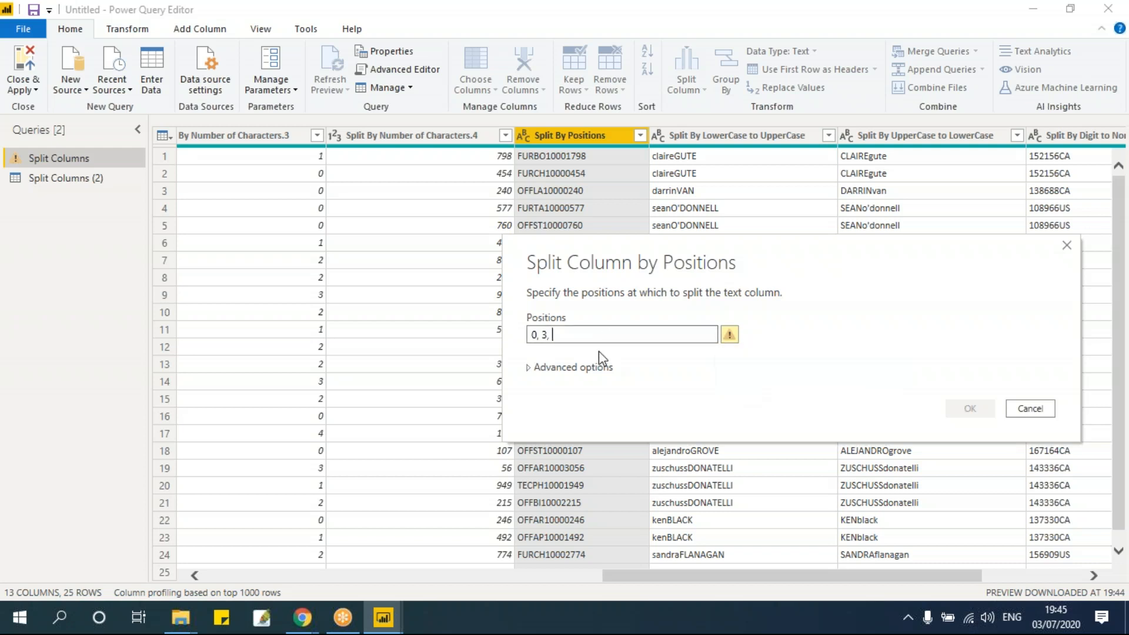
type("5")
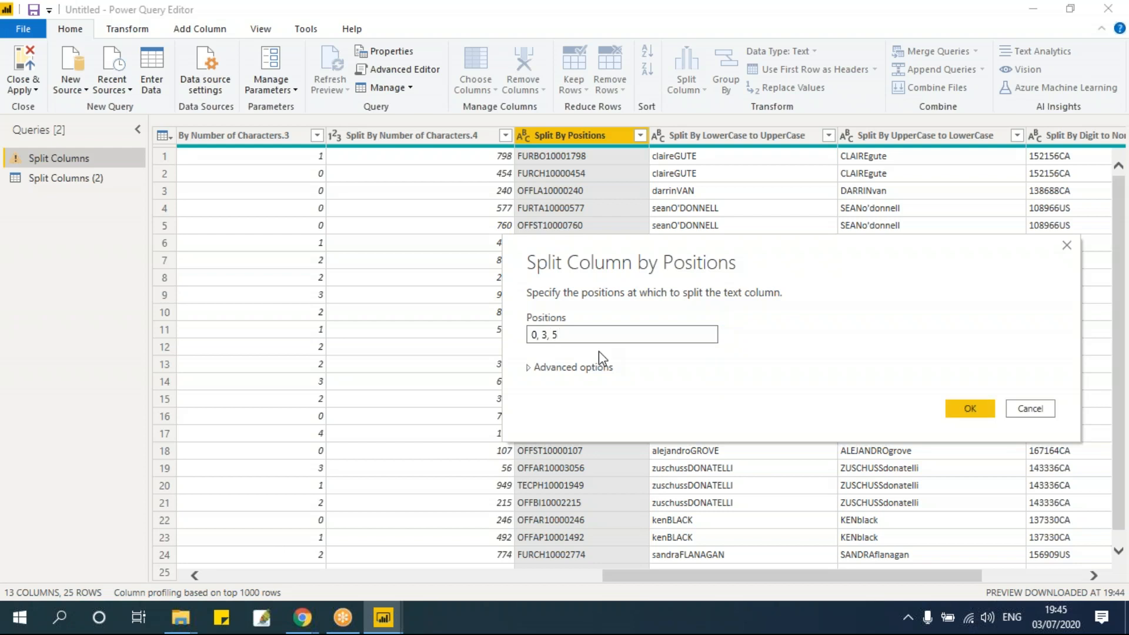
left_click(970, 408)
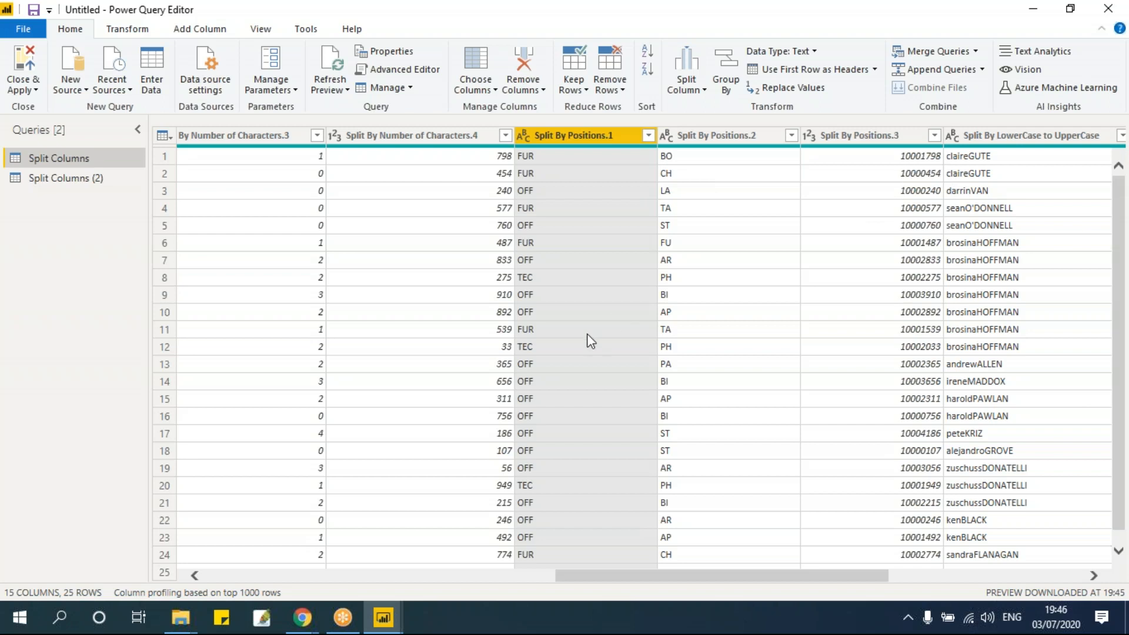
left_click(695, 91)
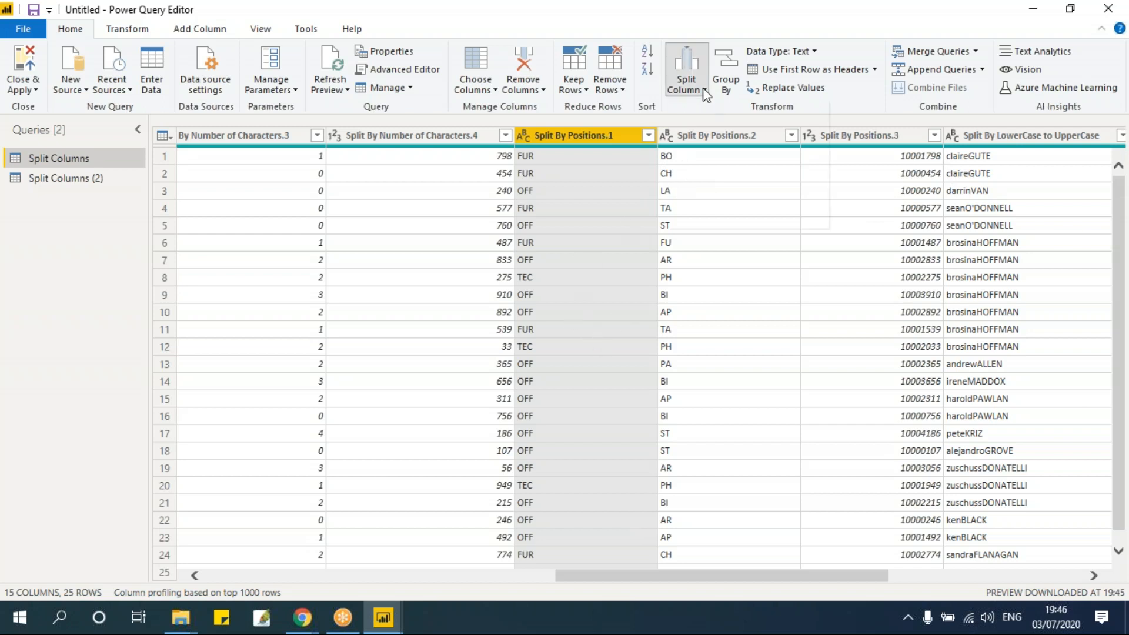
left_click(712, 144)
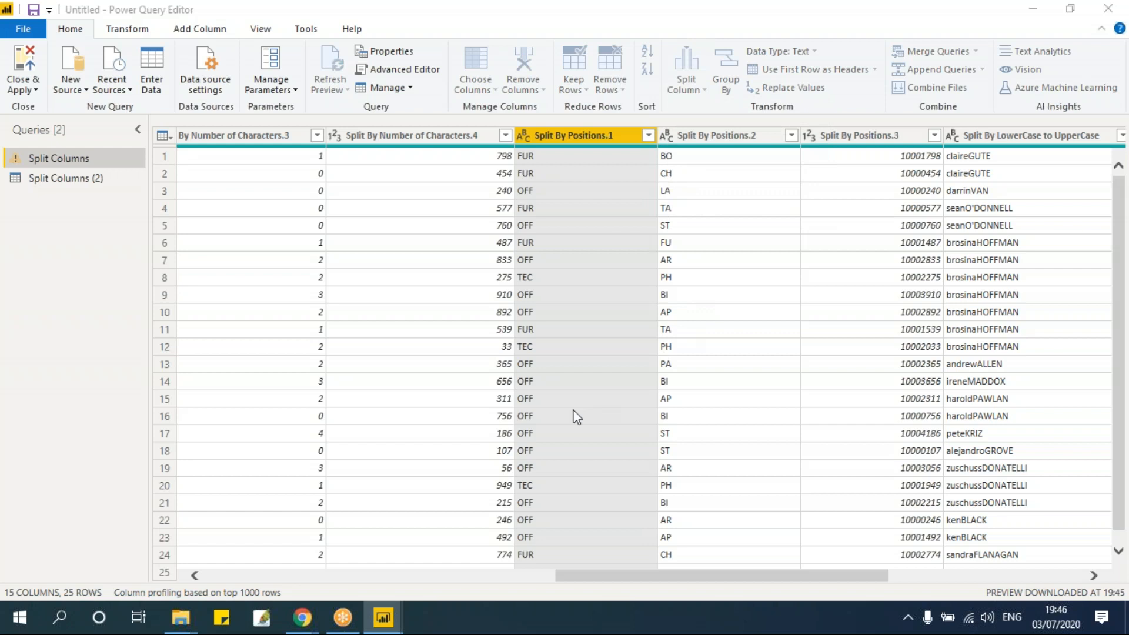
type("0,3")
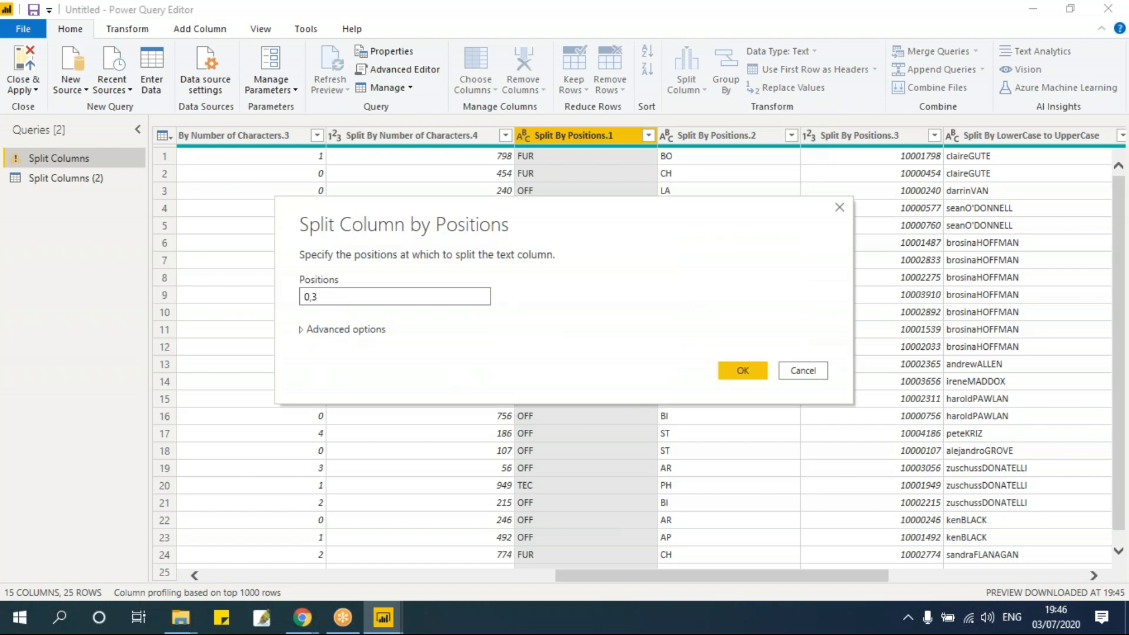
type(",5")
left_click_drag(572, 214, 718, 324)
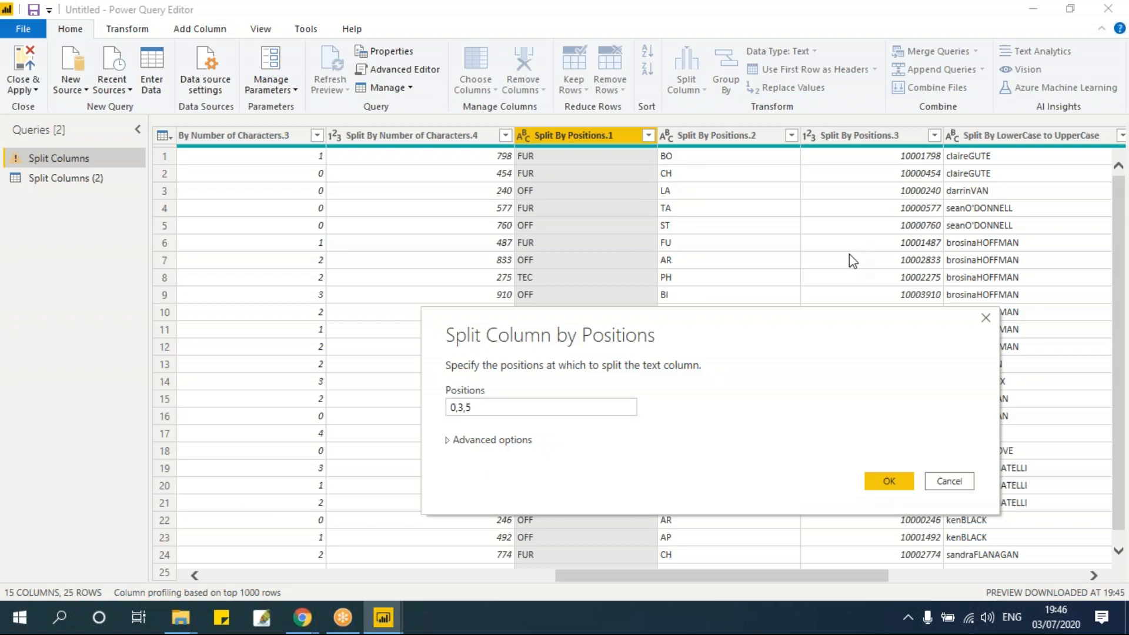
left_click(958, 483)
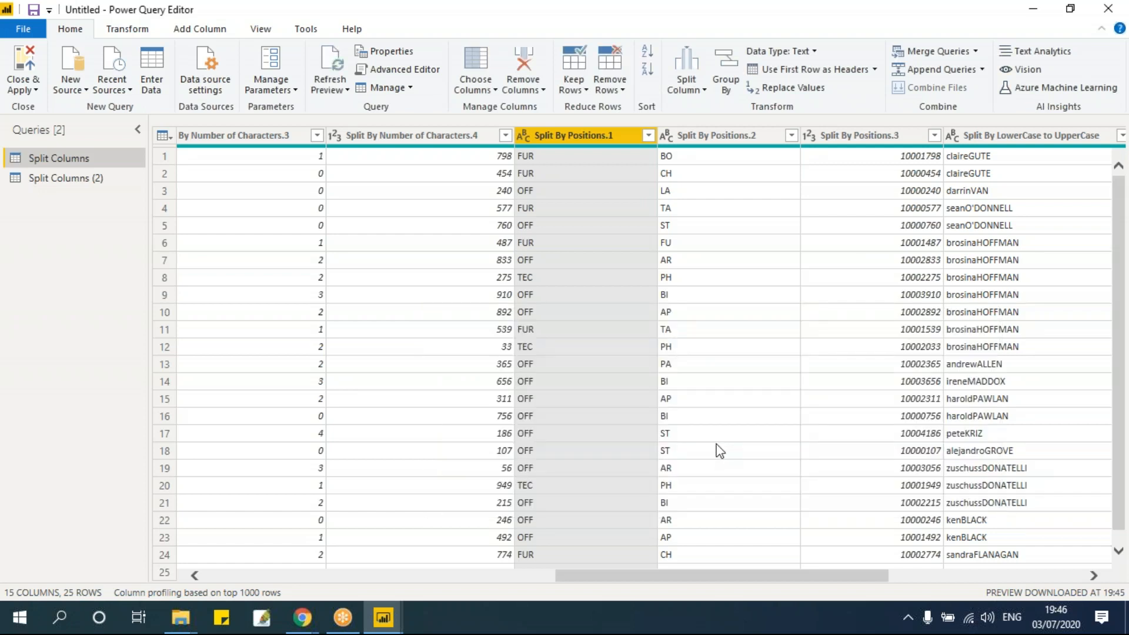
Split the Split By LowerCase to UpperCase column at each change from lowercase to uppercase
left_click(1094, 575)
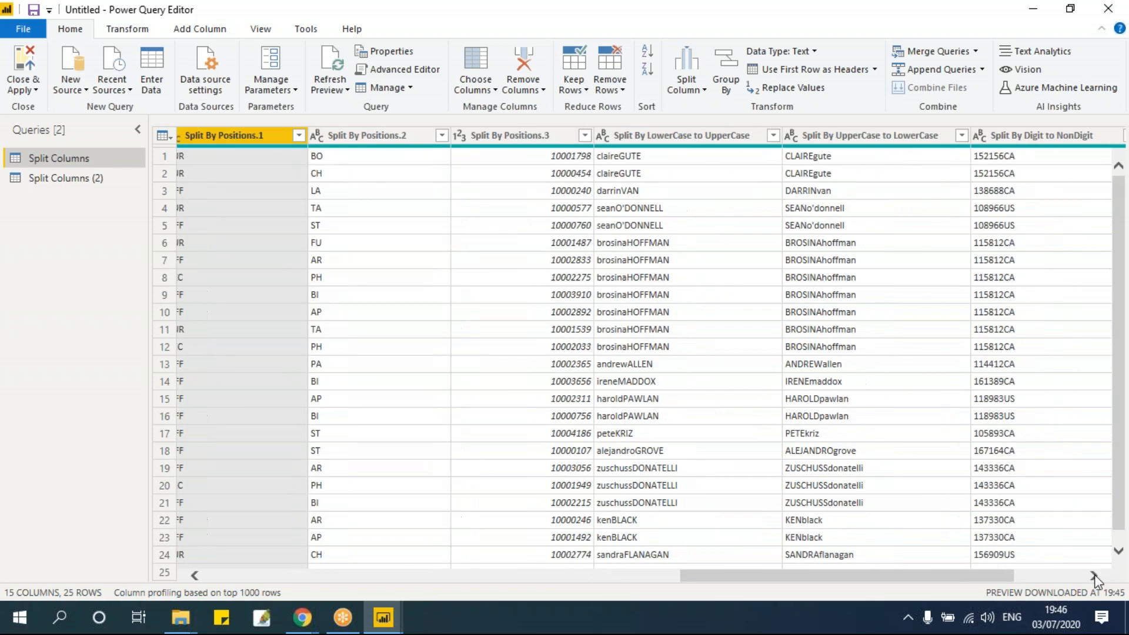
left_click(1093, 576)
left_click(533, 135)
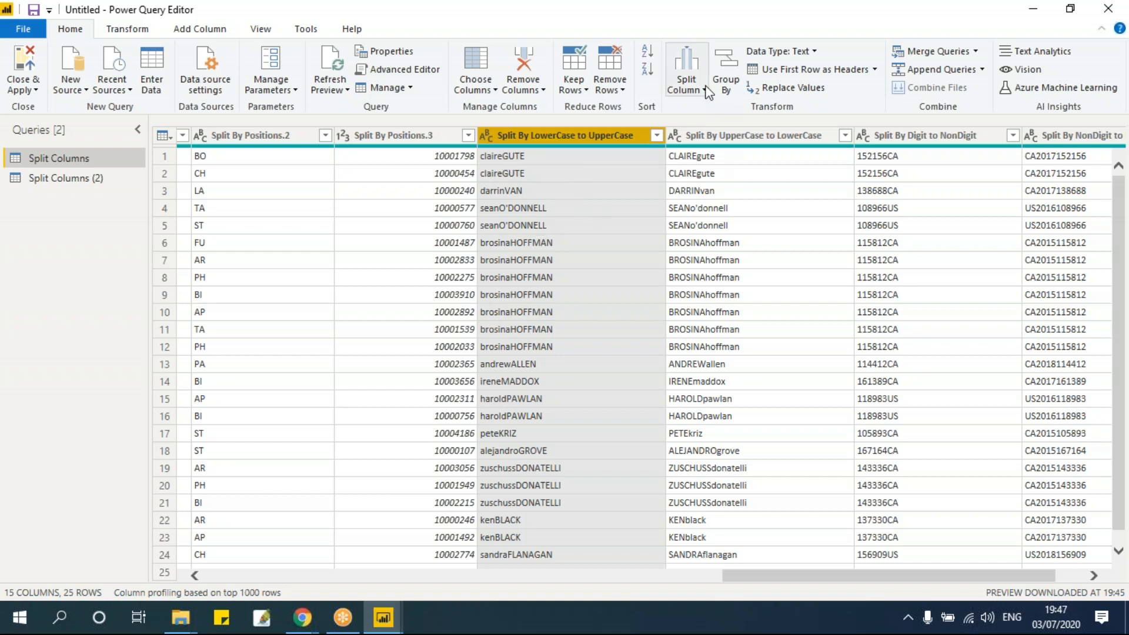
left_click(686, 82)
left_click(727, 168)
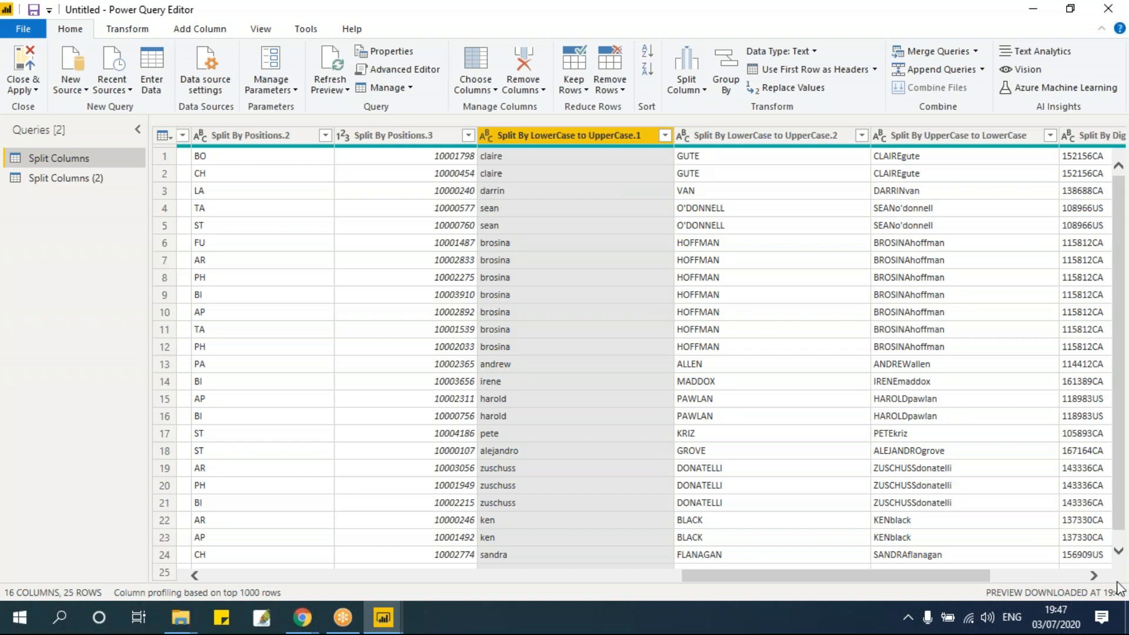
Split the Split By UpperCase to LowerCase column at each change from uppercase to lowercase
left_click(1093, 575)
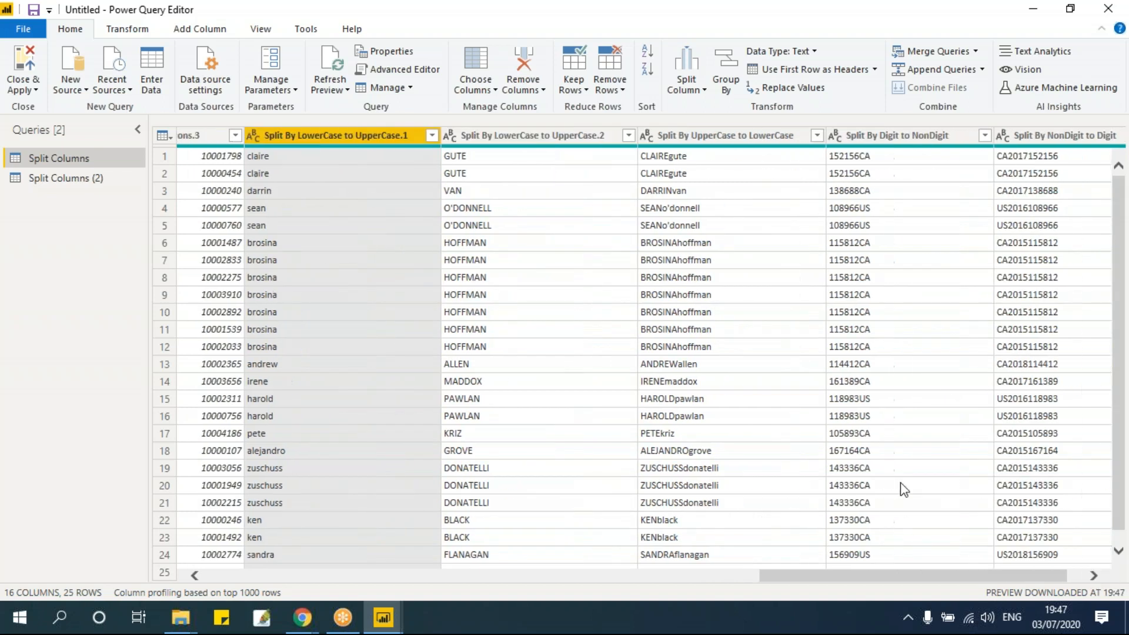
left_click(699, 137)
left_click(686, 85)
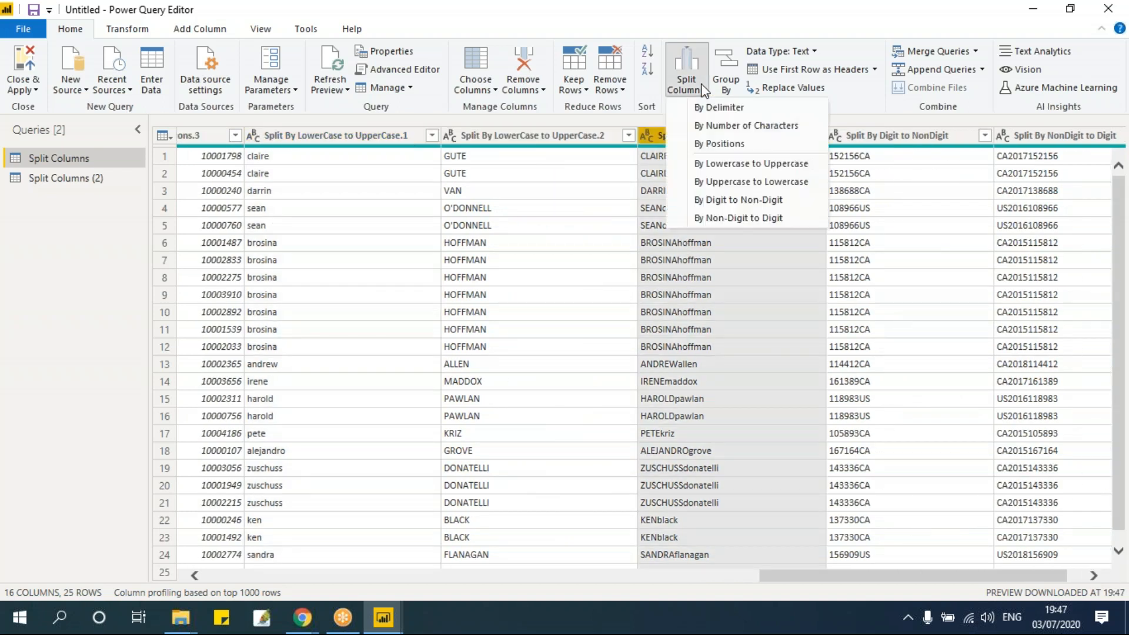
left_click(729, 183)
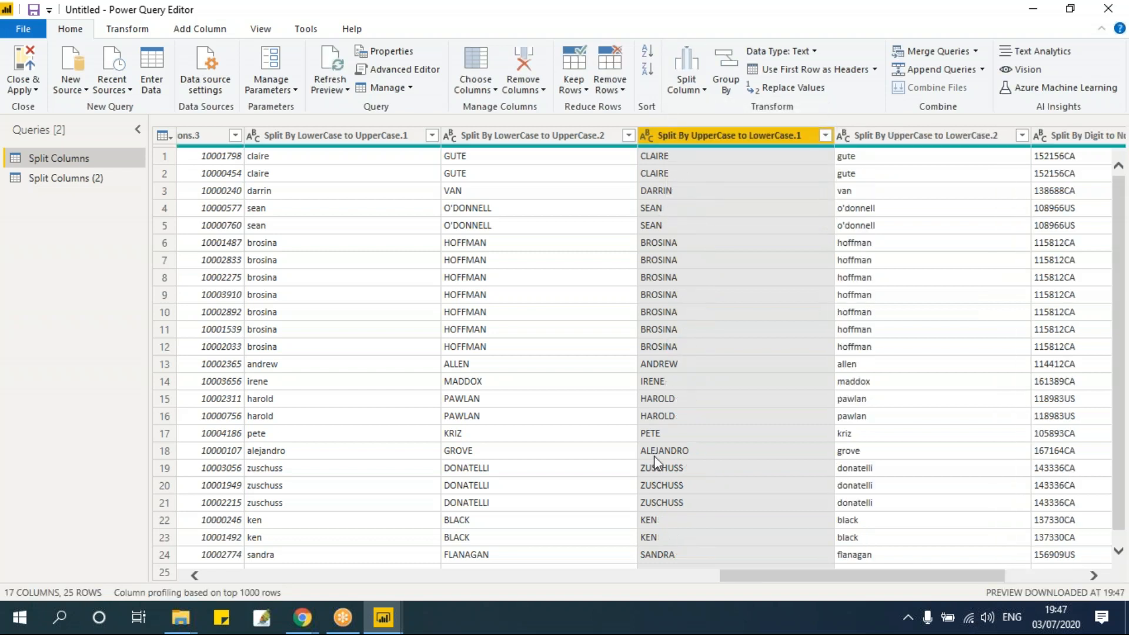
Split the Split By Digit to NonDigit column at each change from digit to non-digit
left_click(1087, 575)
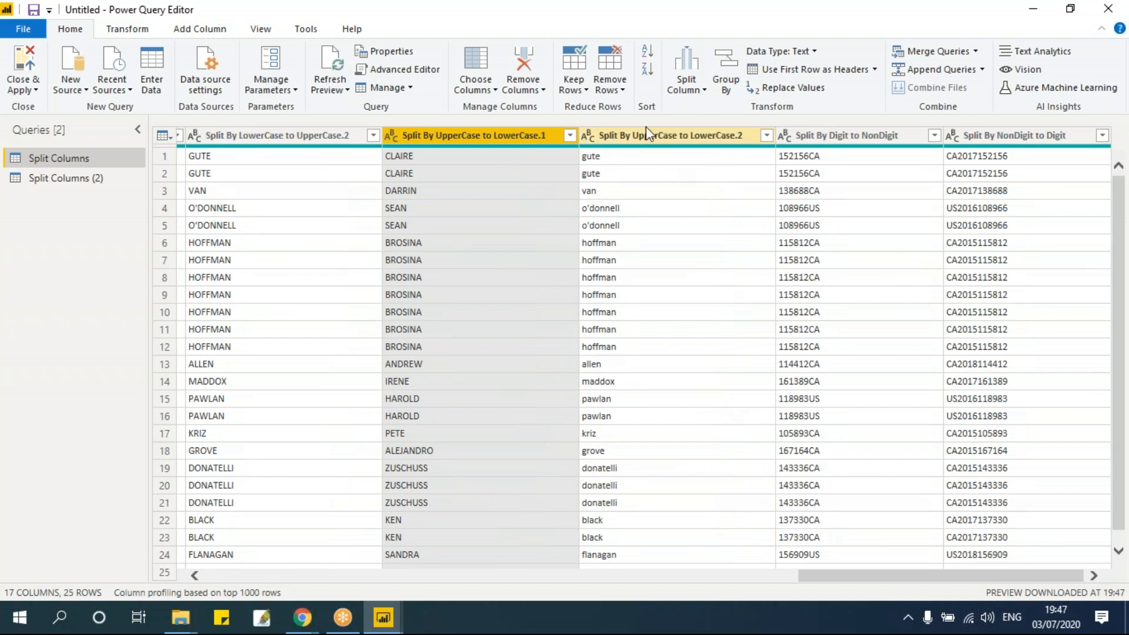
left_click(704, 90)
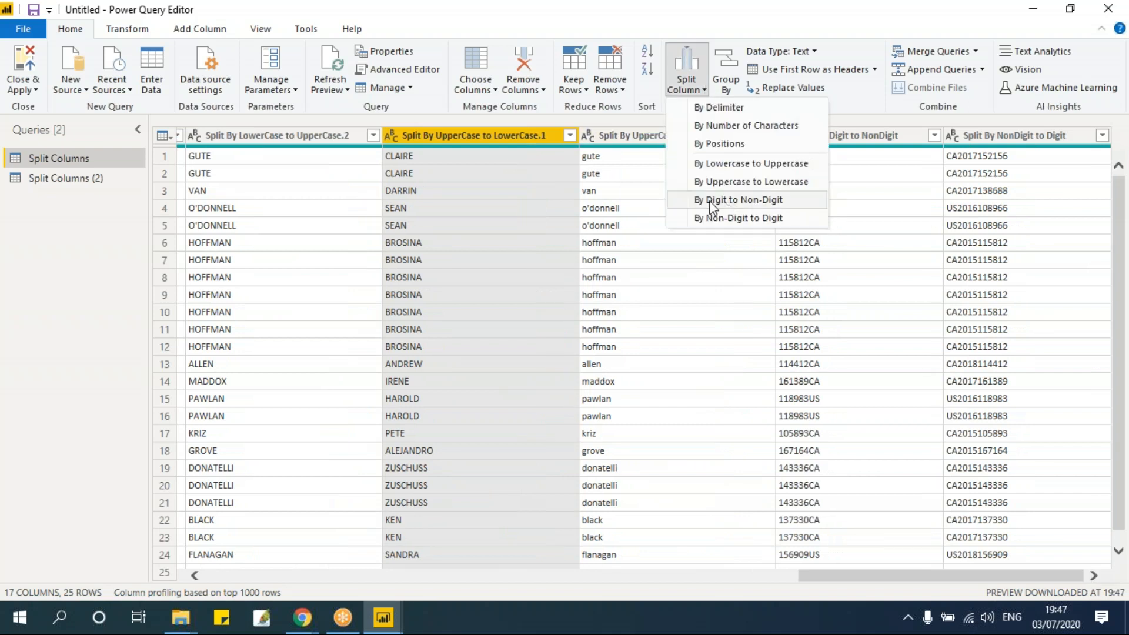
left_click(735, 200)
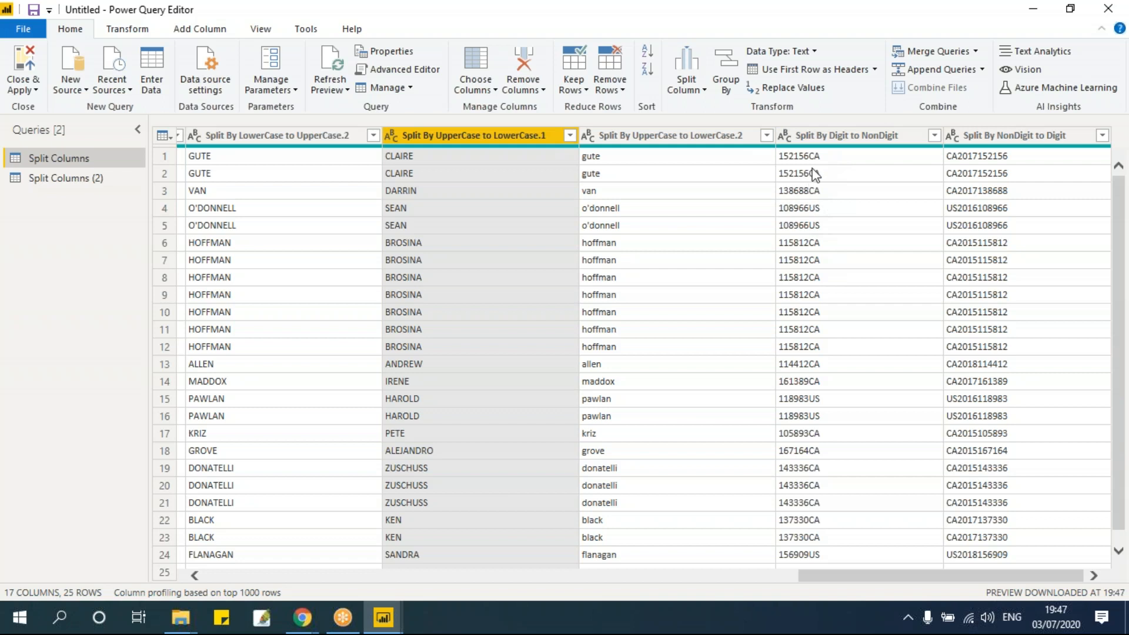
left_click(811, 136)
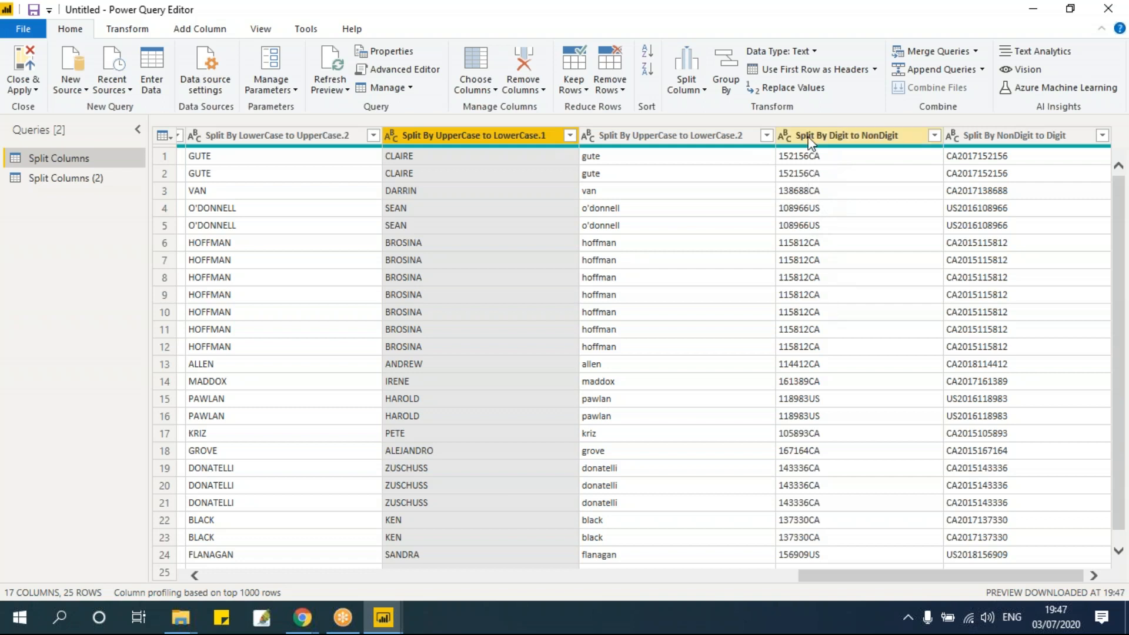
left_click(698, 91)
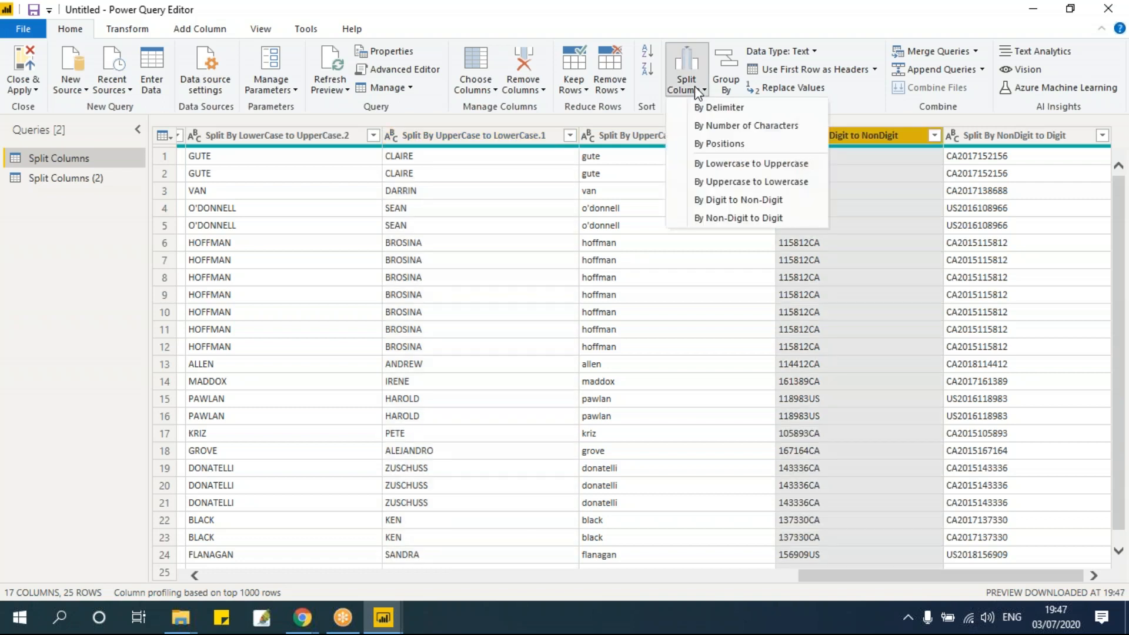
left_click(713, 200)
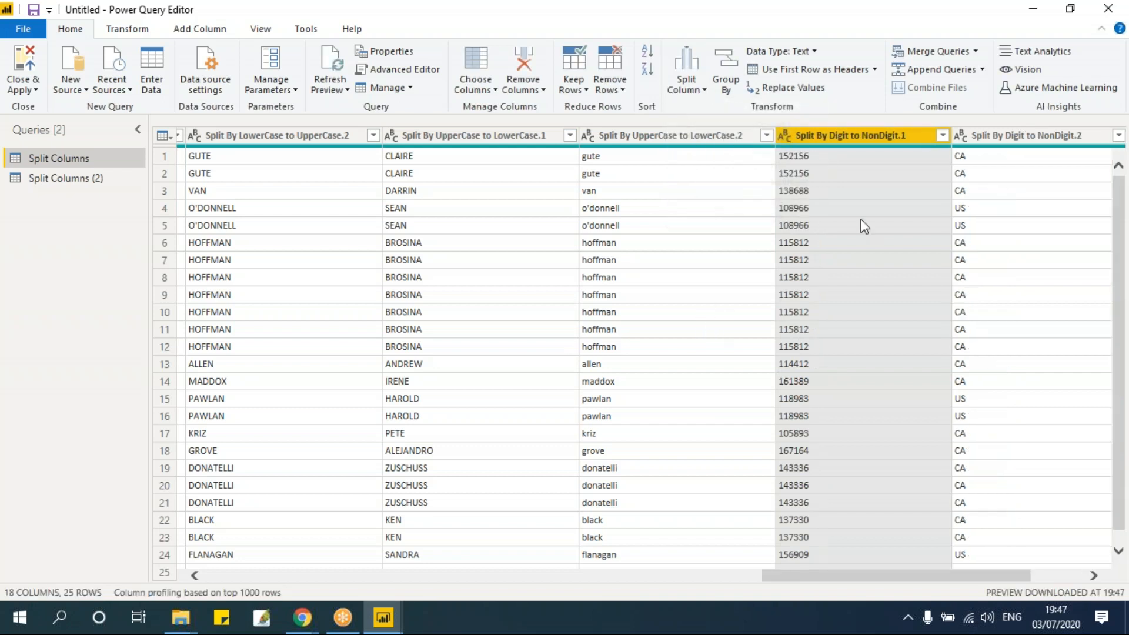
Split the Split By NonDigit to Digit column at each change from non-digit to digit
left_click(1093, 576)
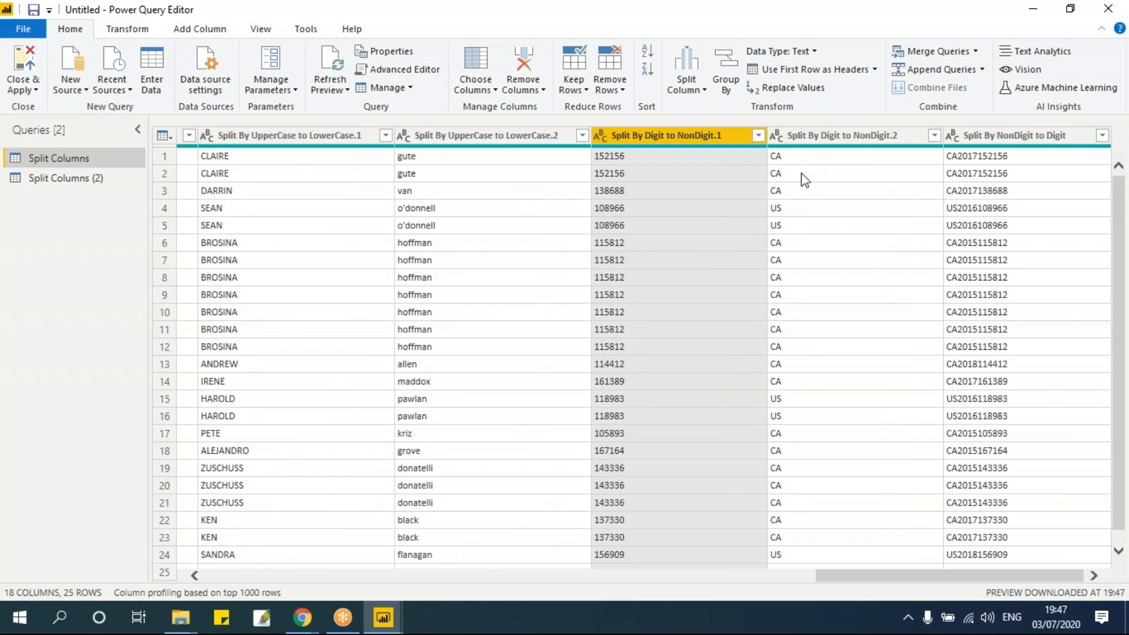
left_click(1014, 131)
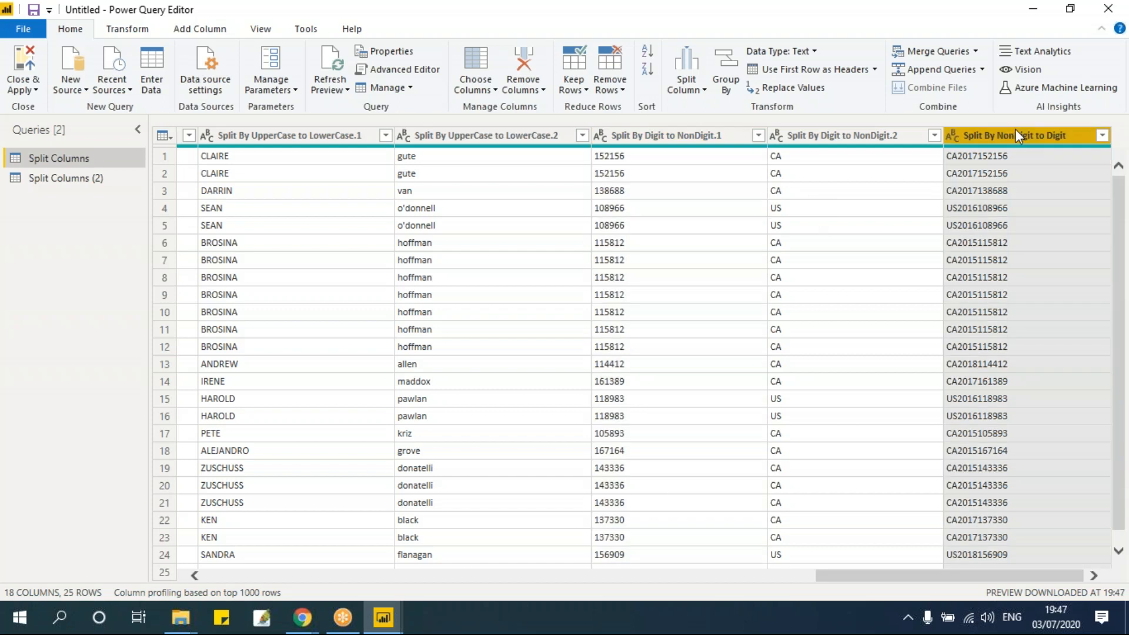
left_click(692, 89)
left_click(729, 217)
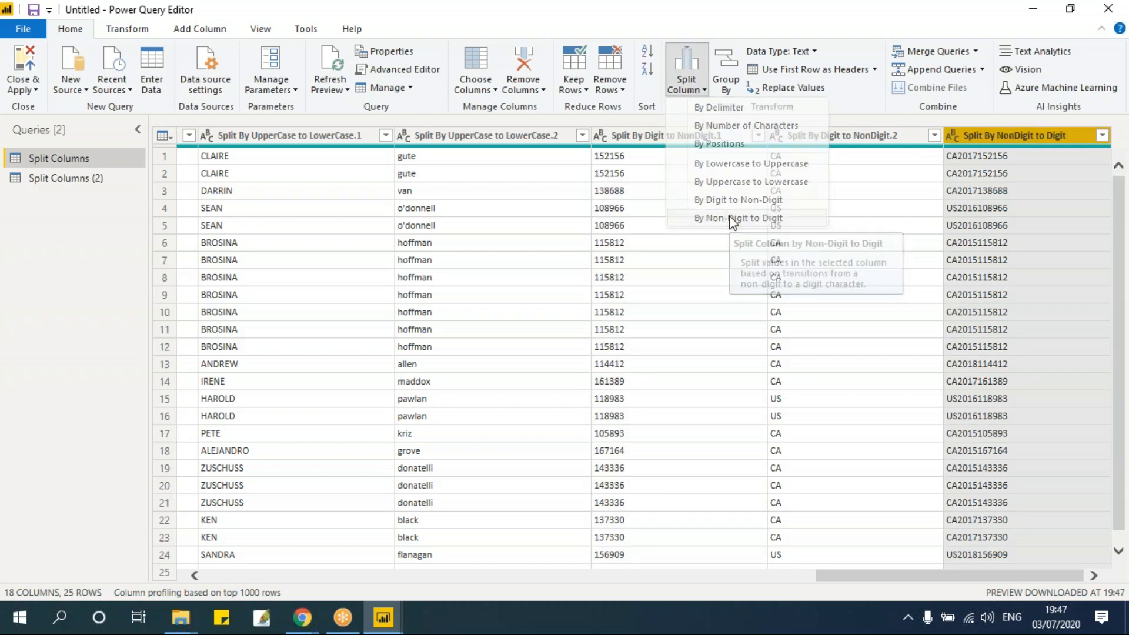
left_click(1094, 575)
left_click_drag(972, 576, 346, 580)
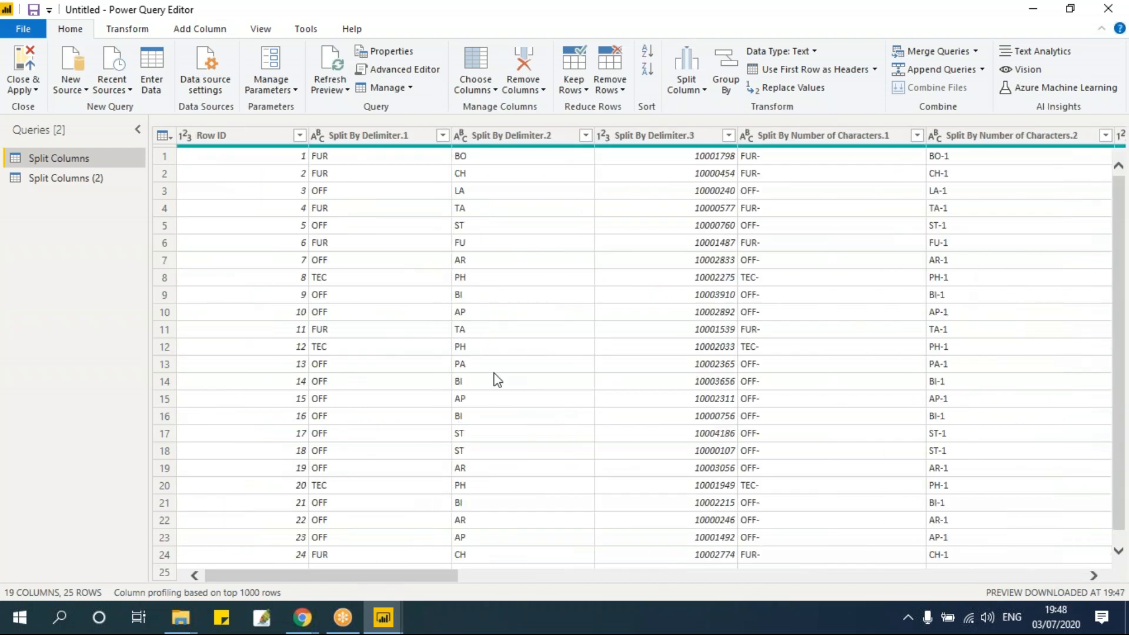
Duplicate the Split Columns (2) query and reopen Split Columns (2)
right_click(91, 181)
left_click(175, 315)
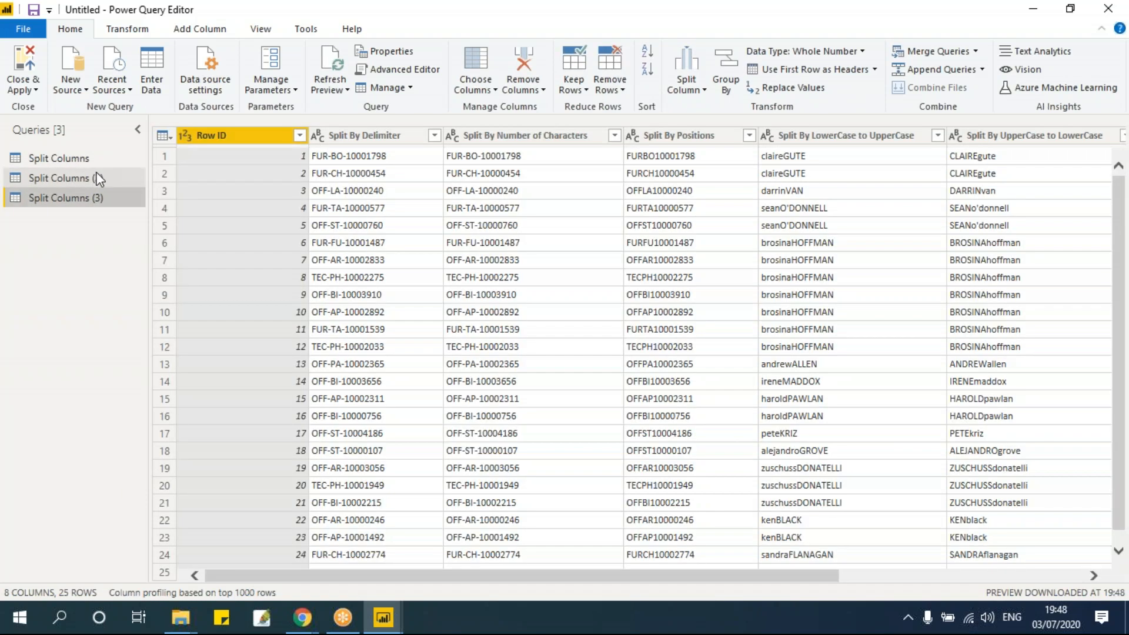
left_click(97, 175)
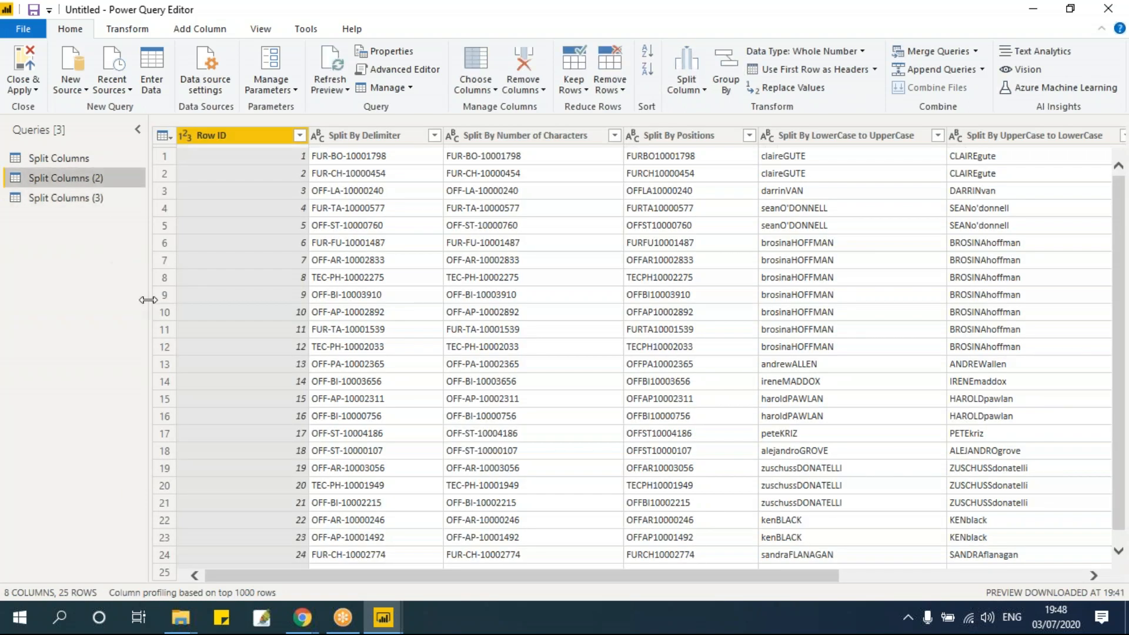
Split the Split By Delimiter column at the left-most hyphen only, using the custom delimiter "-"
left_click(373, 135)
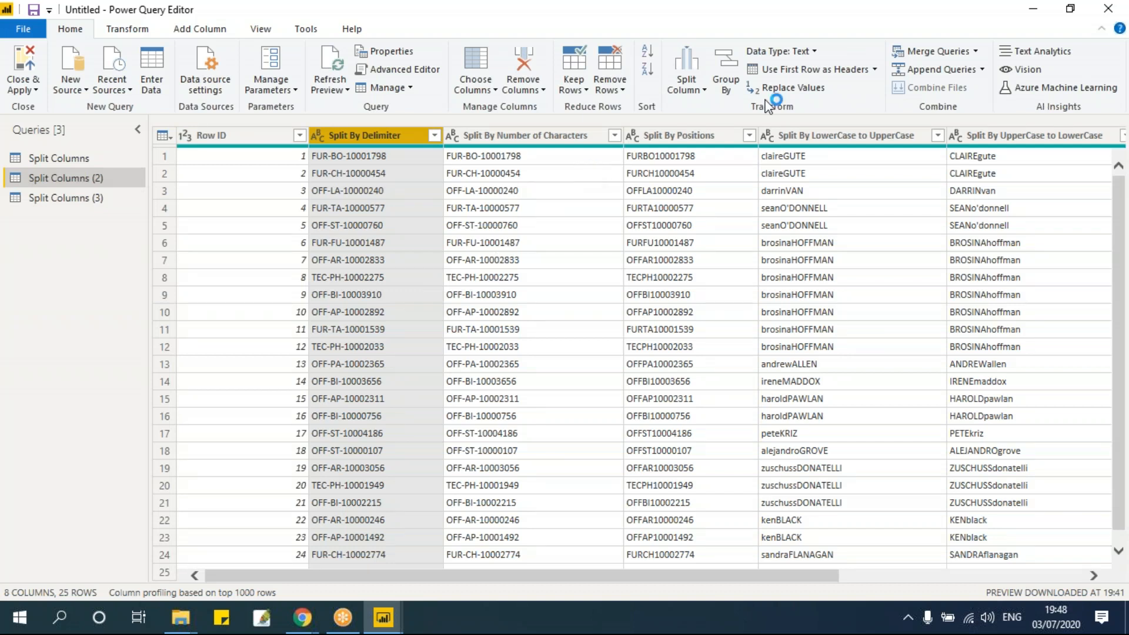
left_click(701, 91)
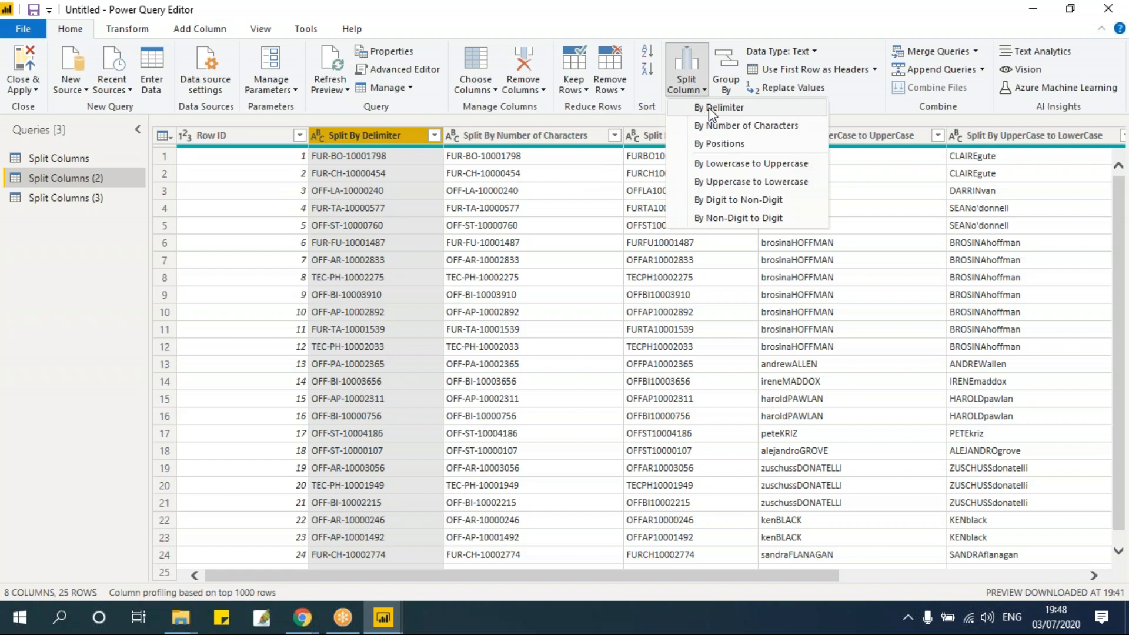
left_click(711, 108)
left_click_drag(547, 165, 748, 124)
left_click(544, 277)
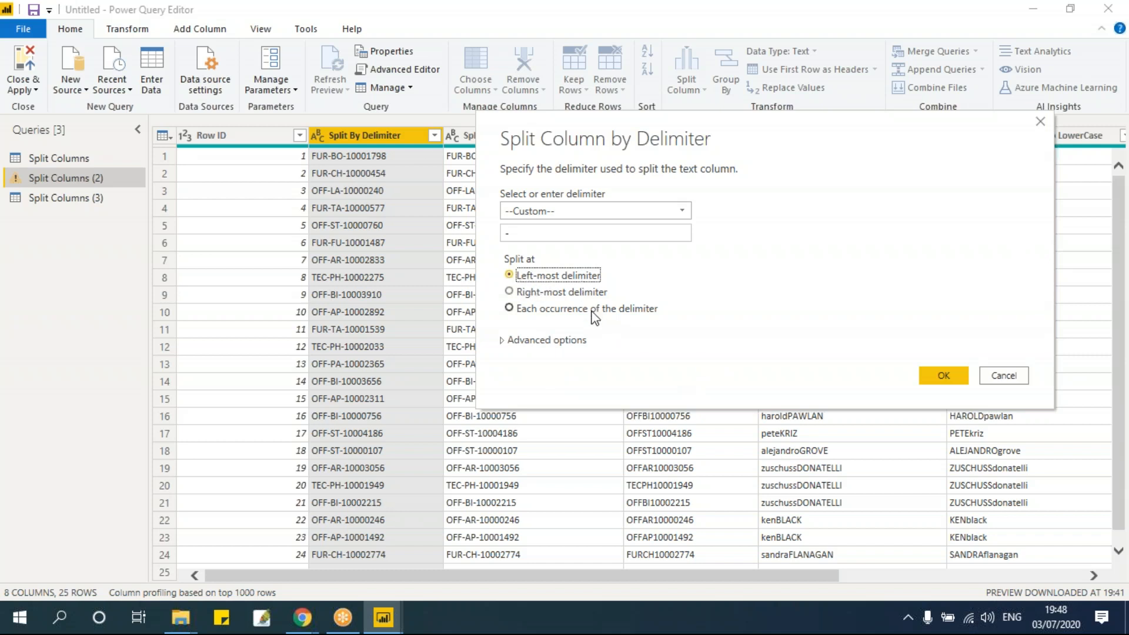
left_click(943, 376)
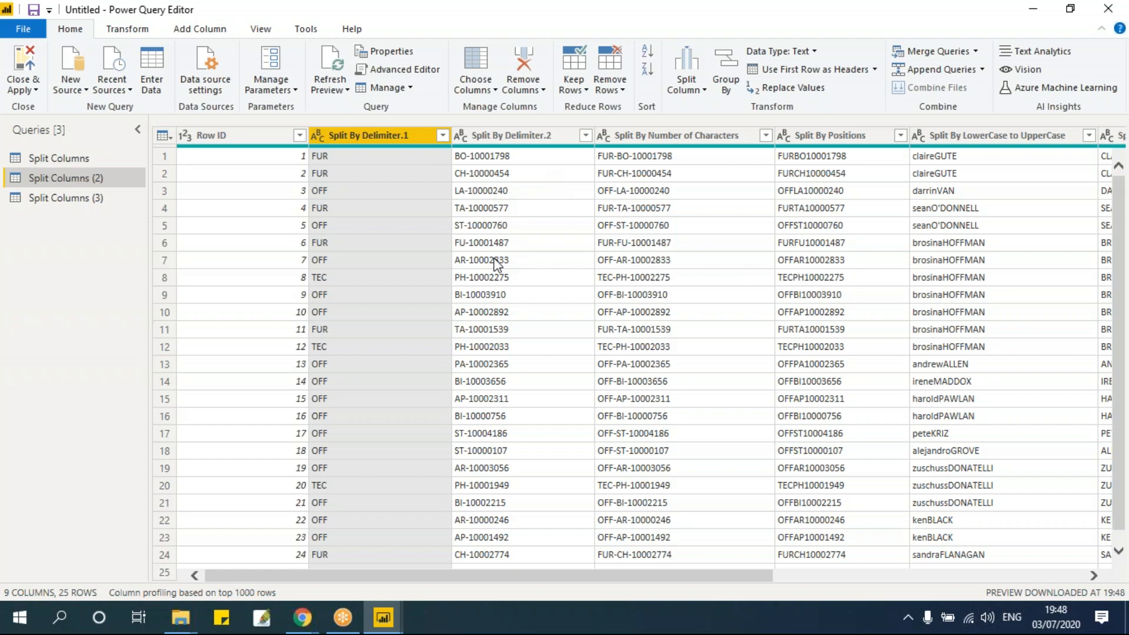
Show the query settings and delete the applied Split Column by Delimiter step from Split Columns (2)
left_click(259, 31)
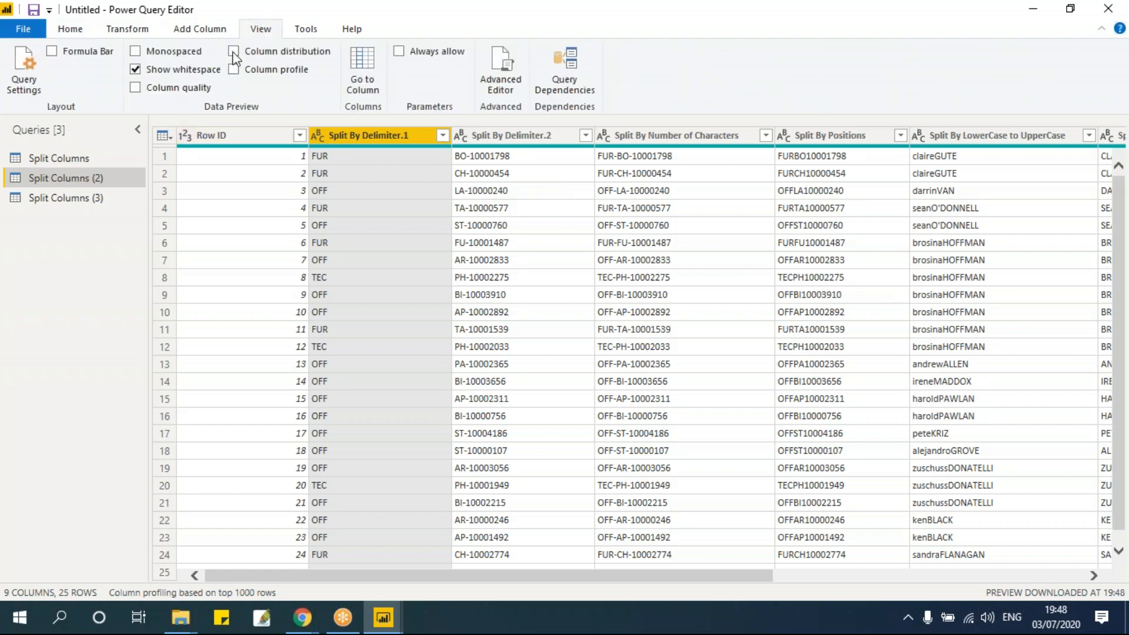
left_click(28, 89)
left_click(940, 343)
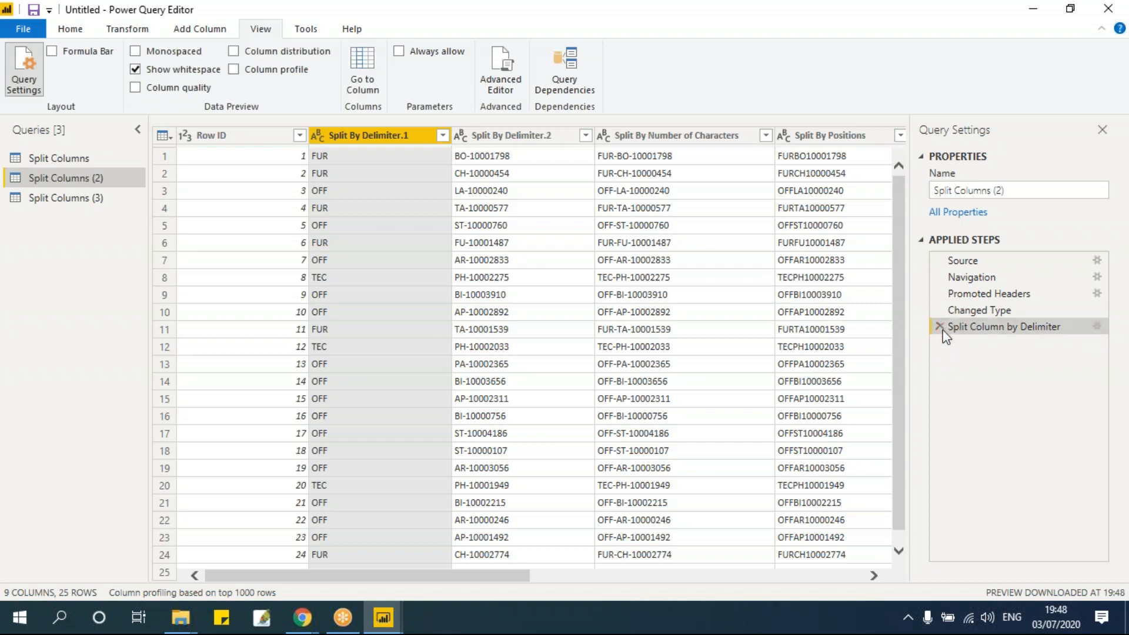
left_click(940, 327)
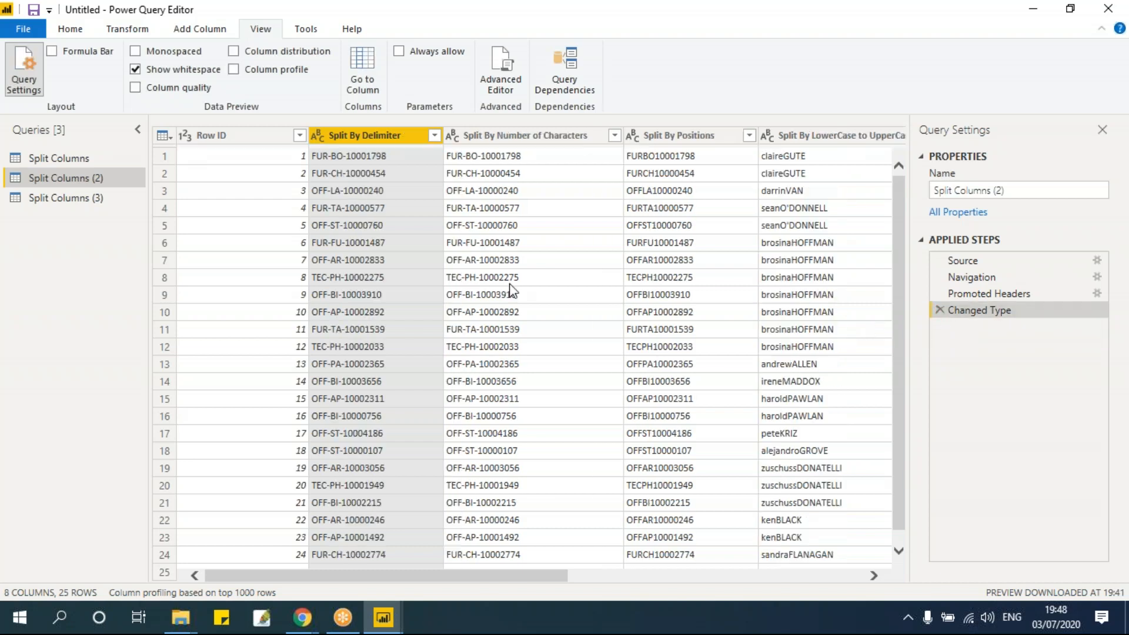
Duplicate the Split By Delimiter column within the Split Columns (2) query
right_click(362, 133)
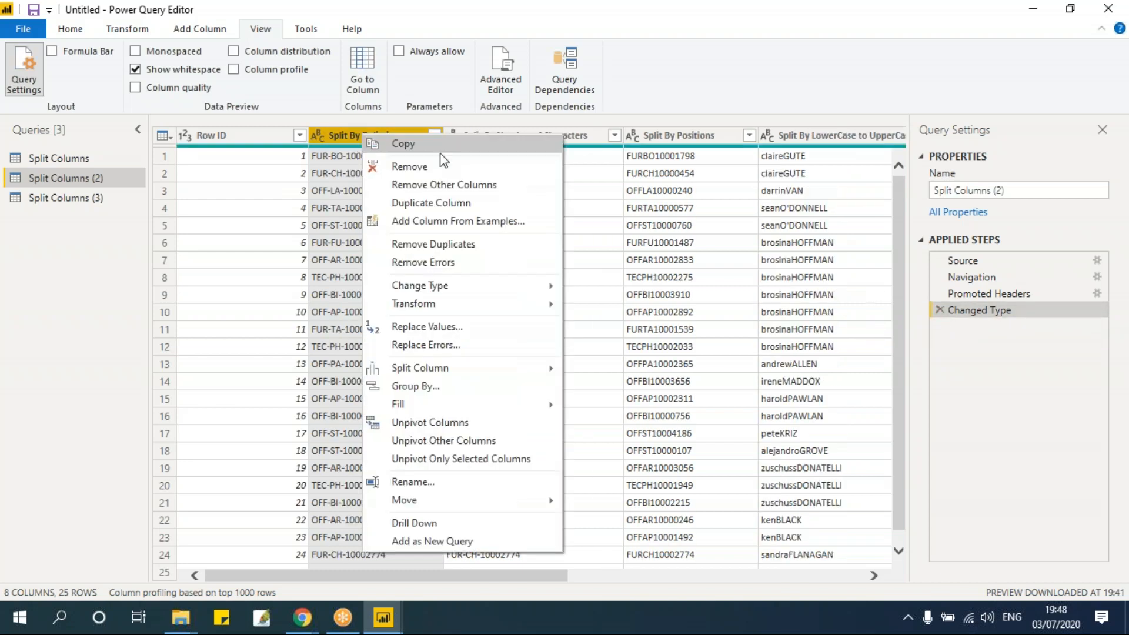
left_click(412, 206)
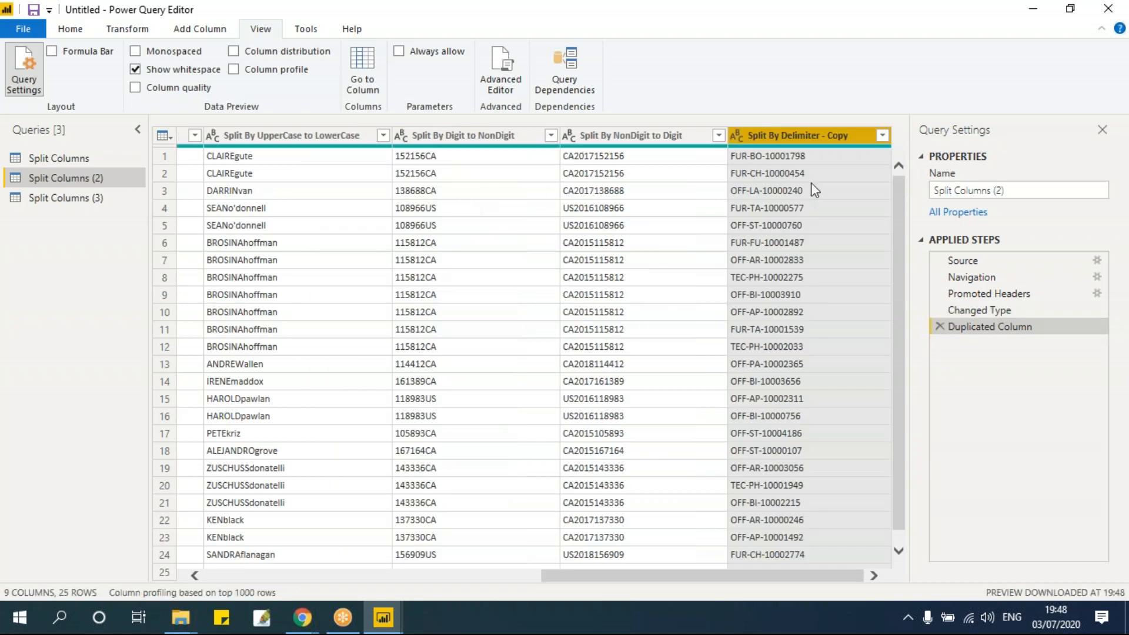
Split the original Split By Delimiter column at the right-most hyphen only, using the custom delimiter "-"
left_click_drag(661, 584, 274, 579)
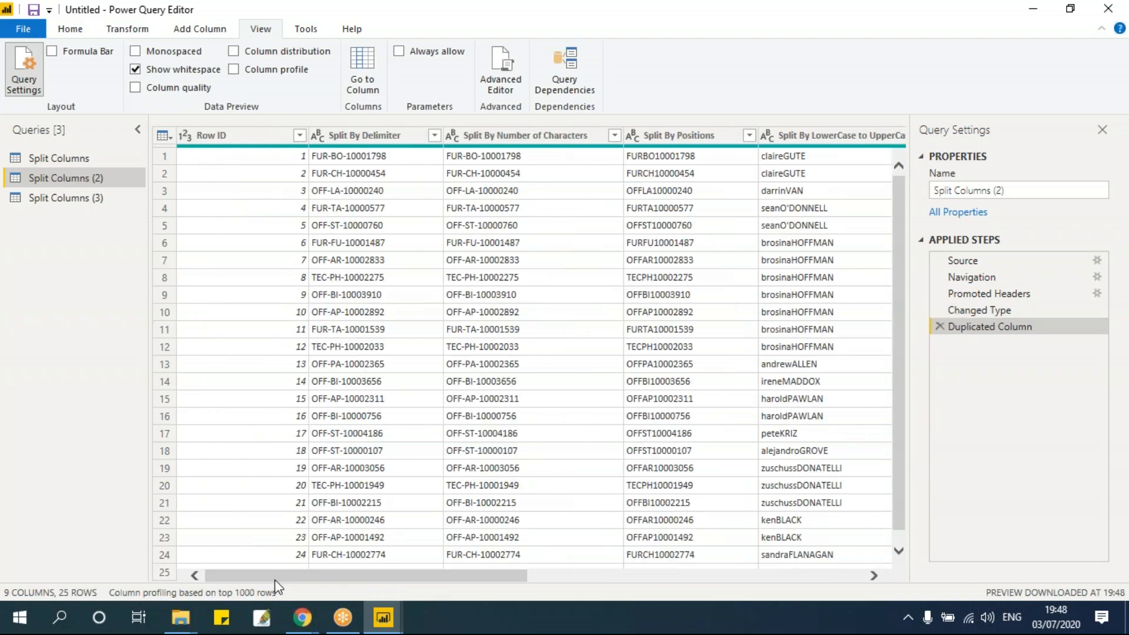
left_click(368, 136)
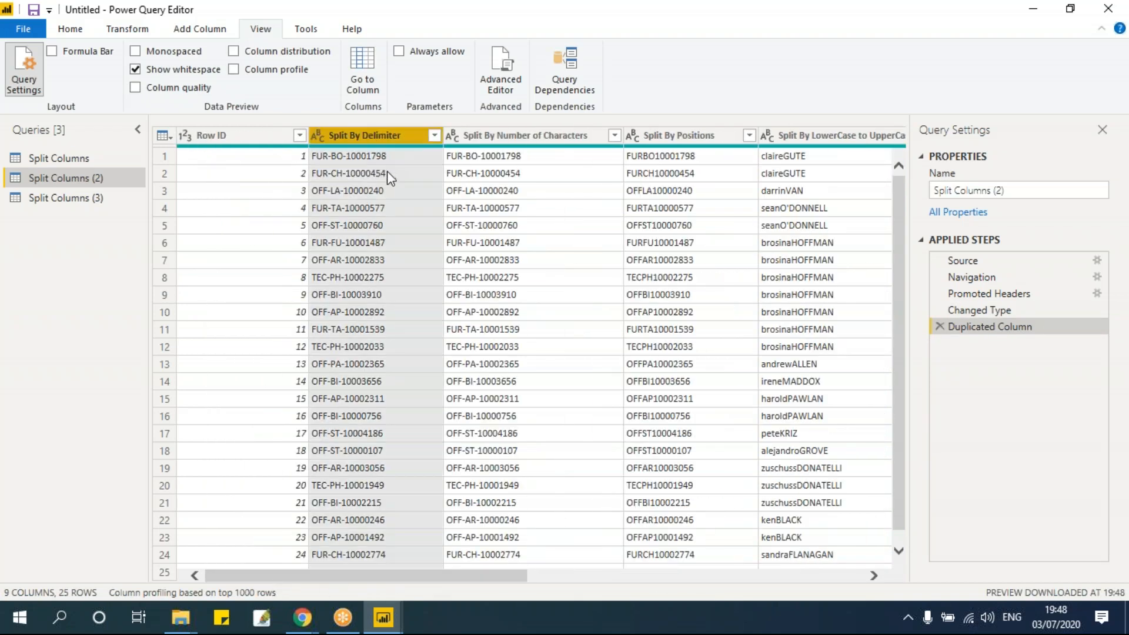
left_click(84, 34)
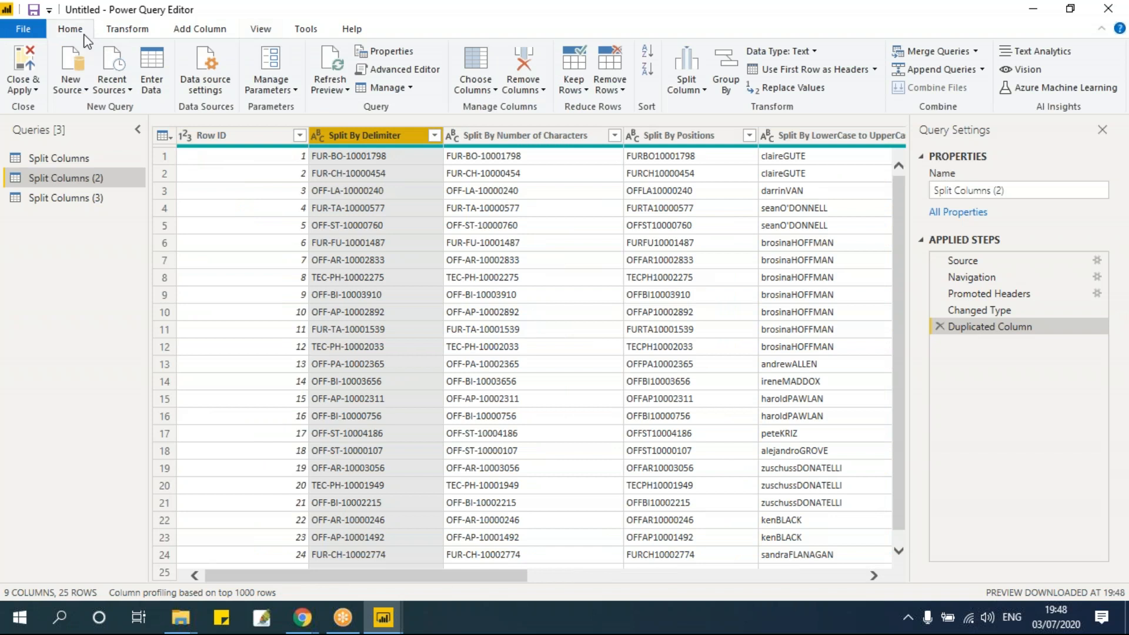
left_click(688, 83)
left_click(705, 108)
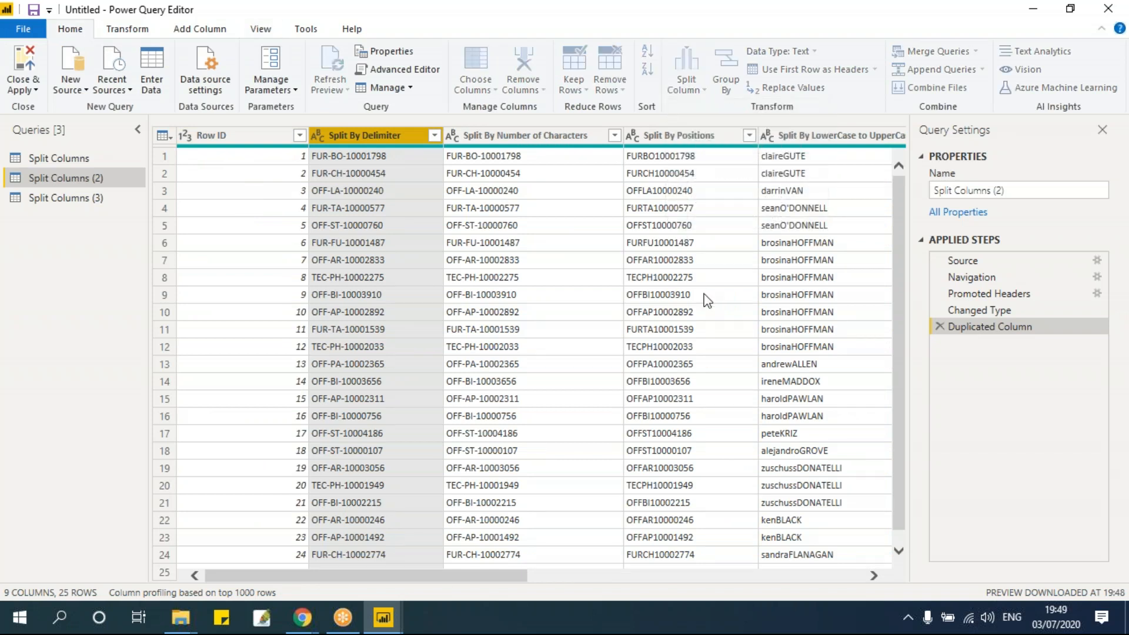
left_click(359, 332)
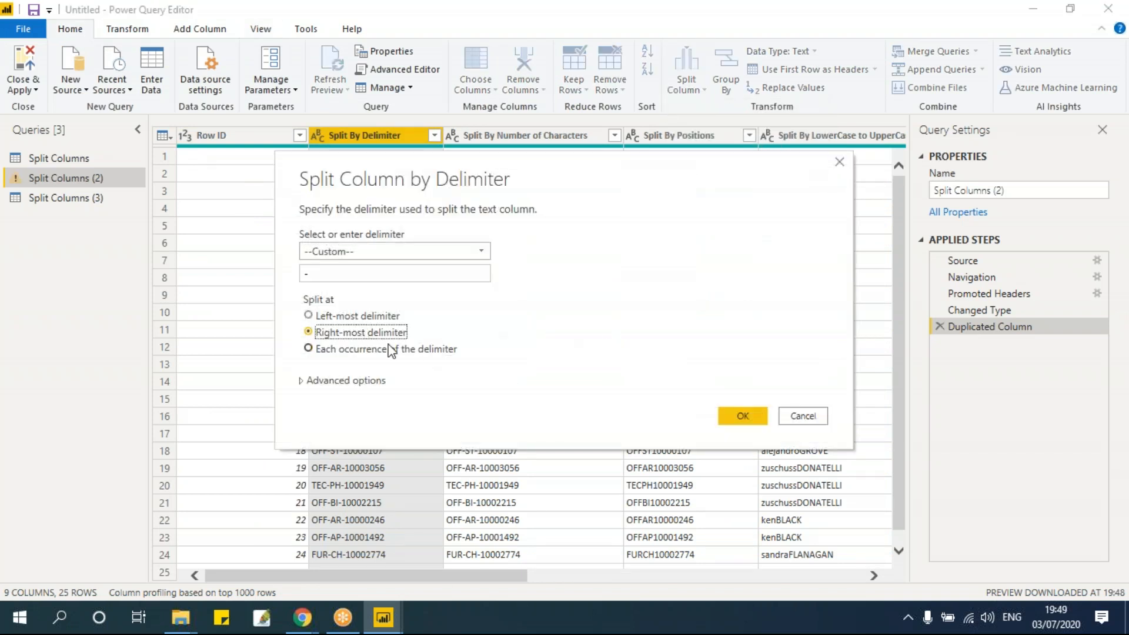
left_click(743, 416)
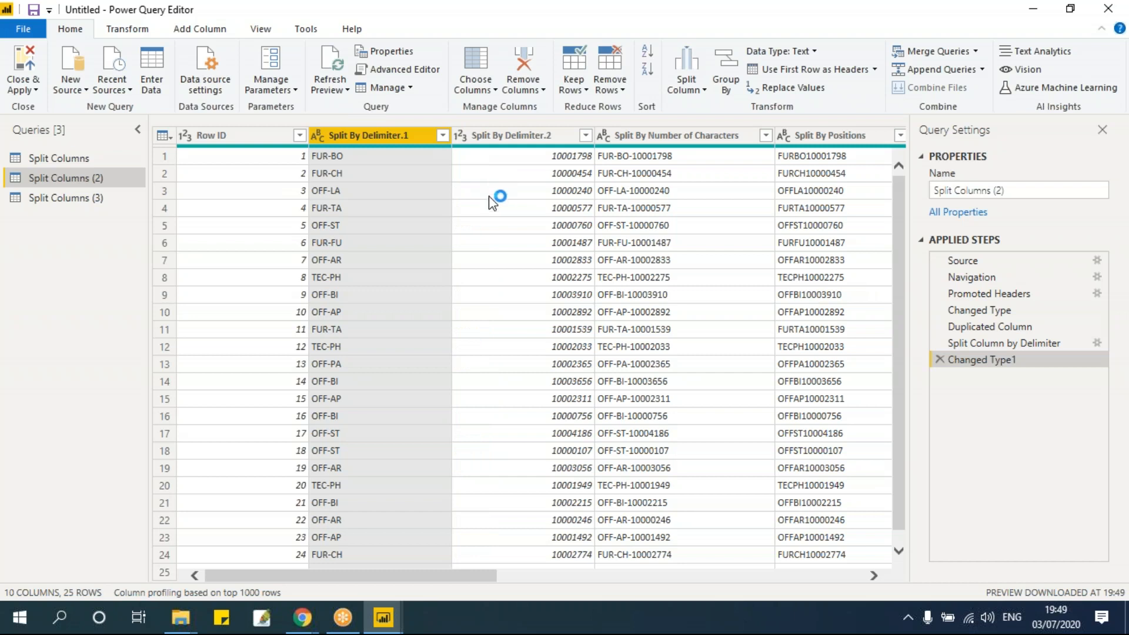
Split the Split By Delimiter - Copy column into rows at each occurrence of the hyphen and inspect the first three resulting values
left_click_drag(473, 574, 874, 580)
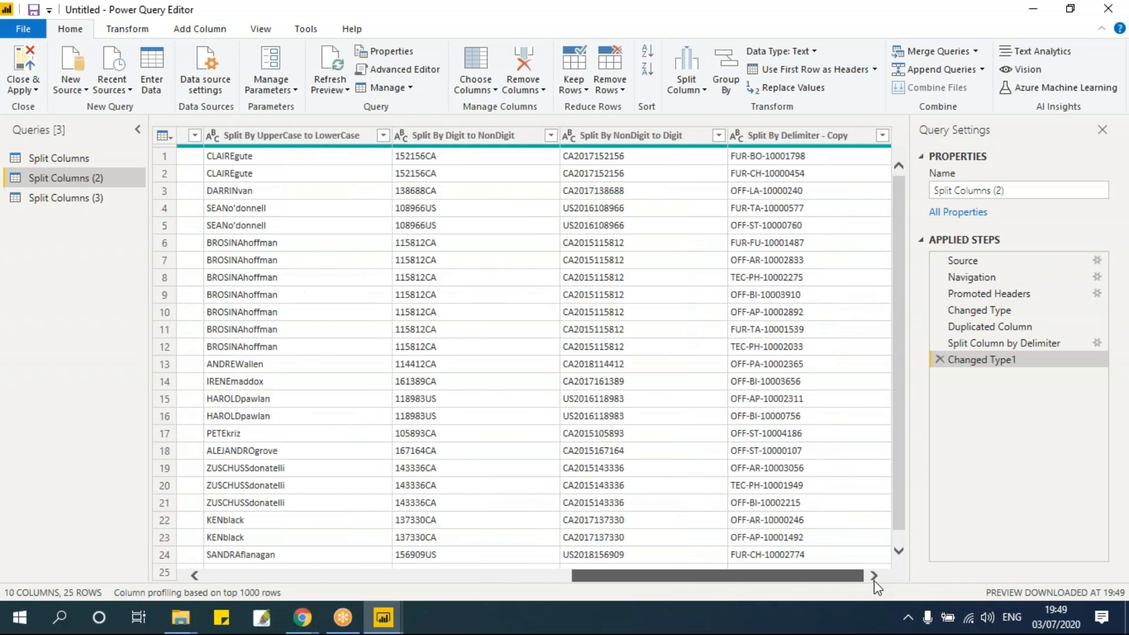
left_click(781, 133)
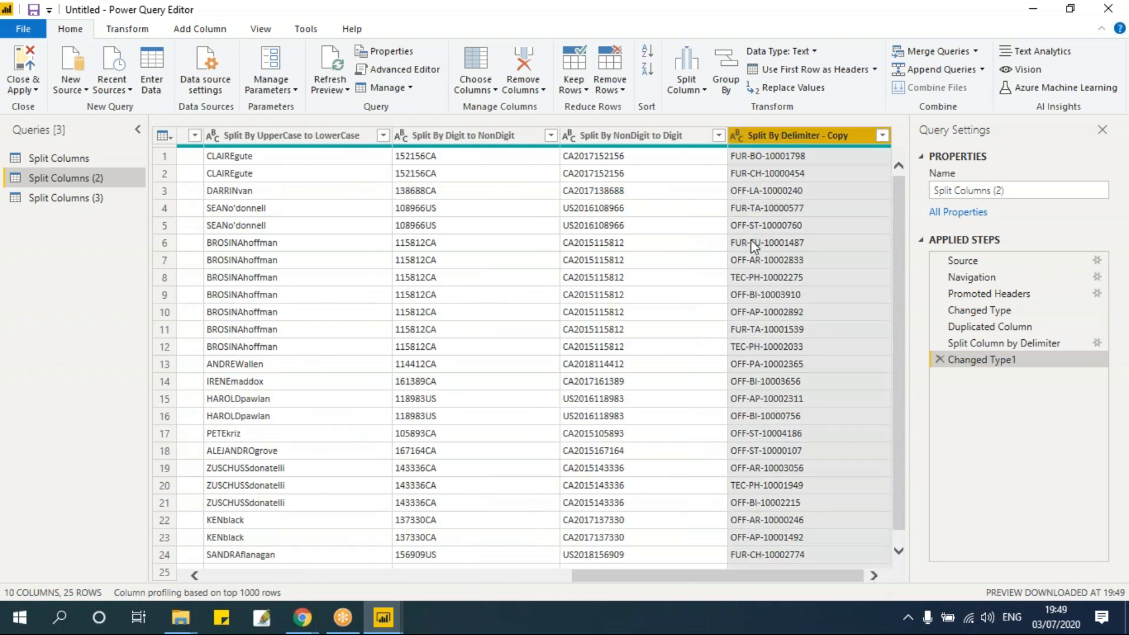
left_click(684, 85)
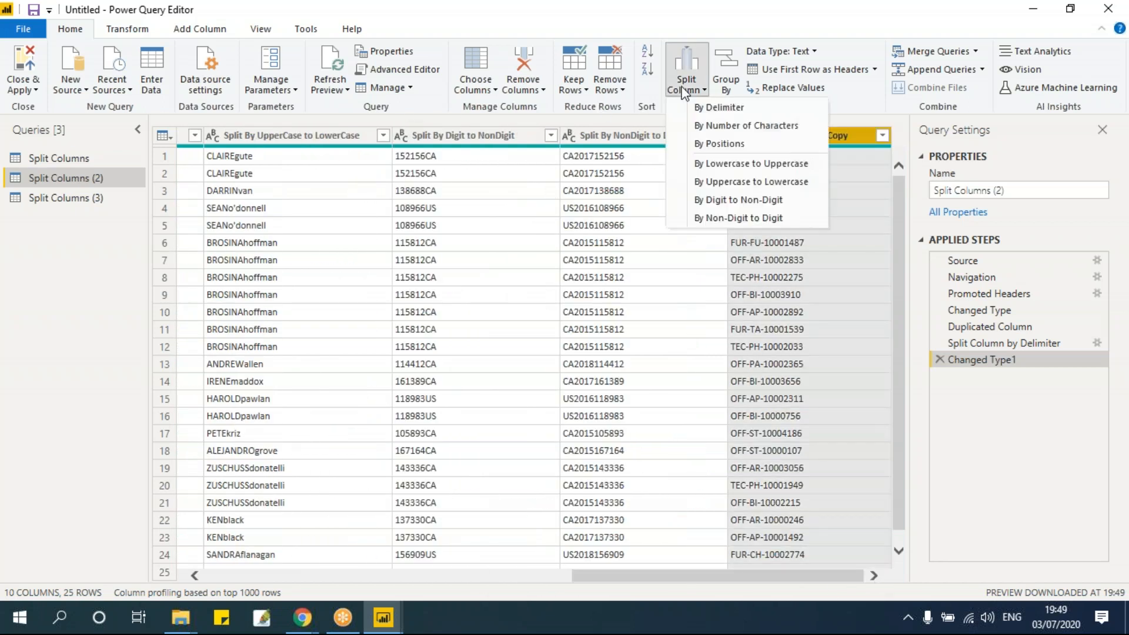
left_click(720, 108)
left_click_drag(557, 168, 422, 157)
left_click(175, 367)
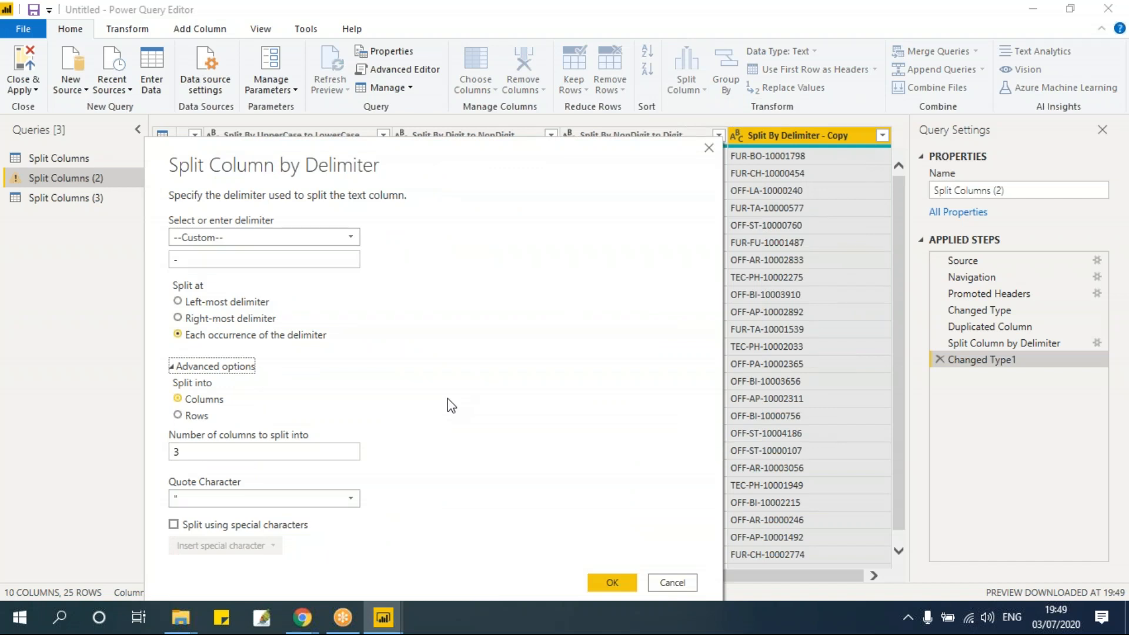
left_click_drag(435, 154, 432, 65)
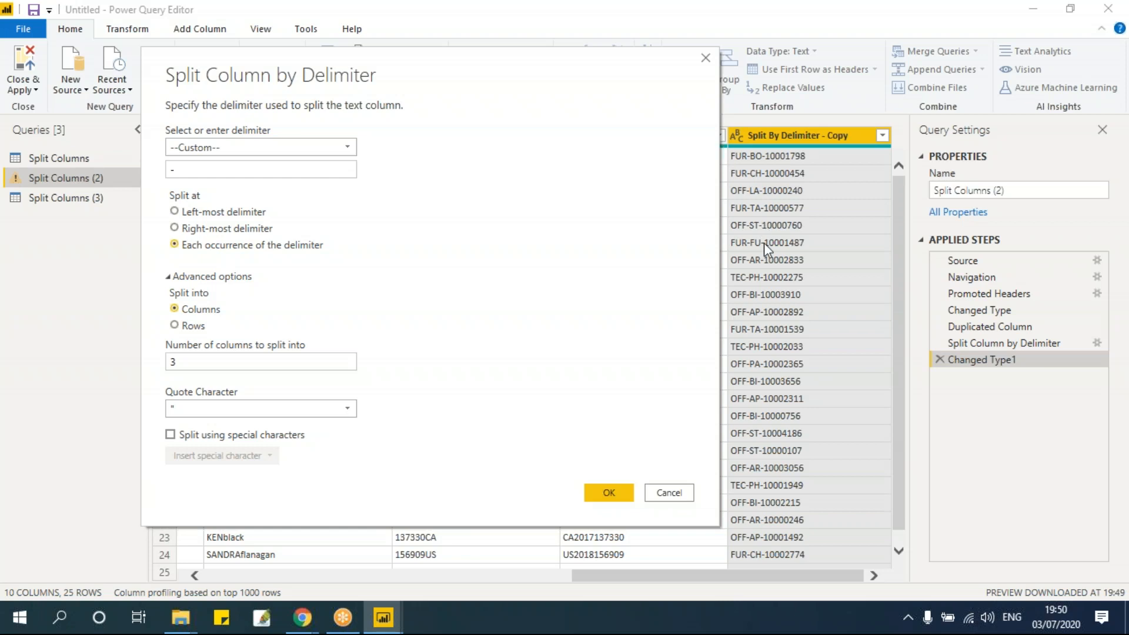
left_click(192, 325)
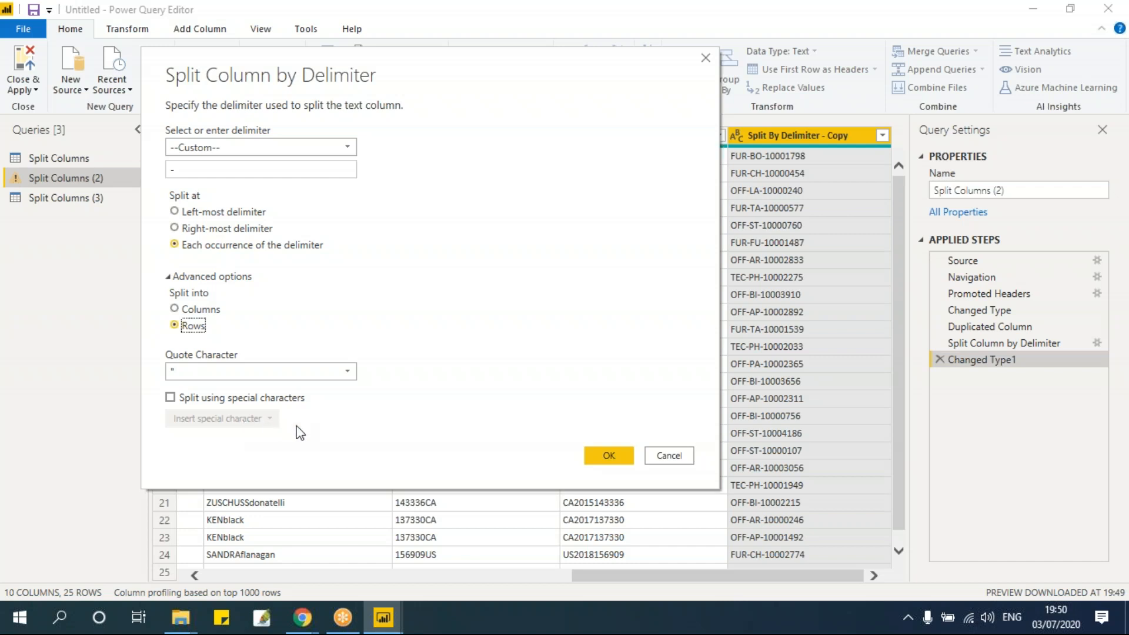
left_click(609, 456)
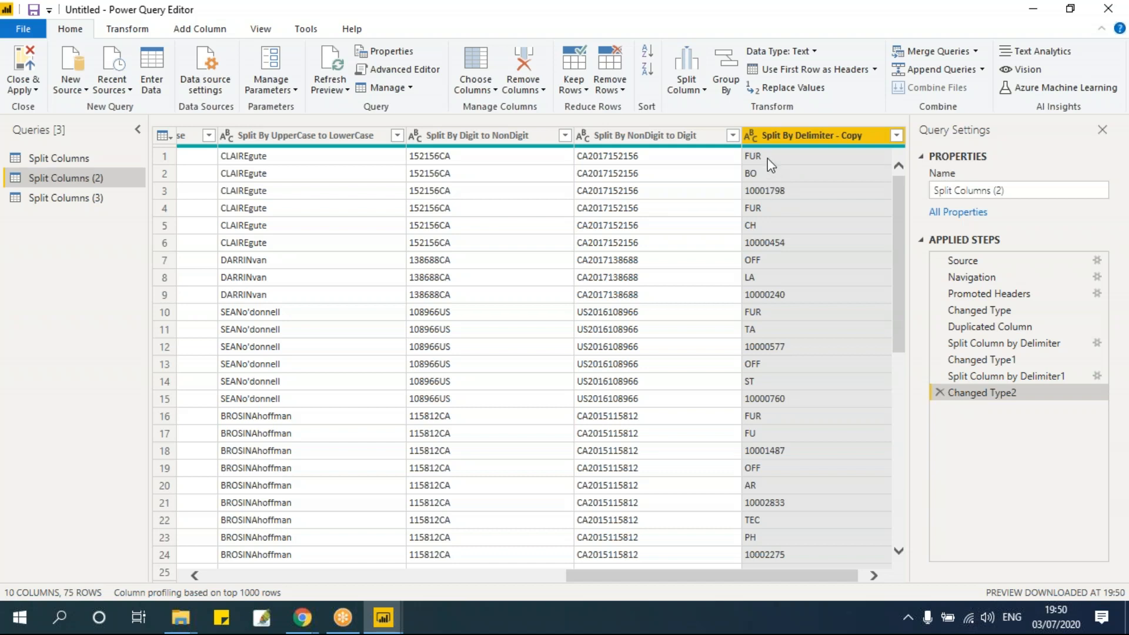
left_click(767, 158)
left_click(767, 172)
left_click(767, 190)
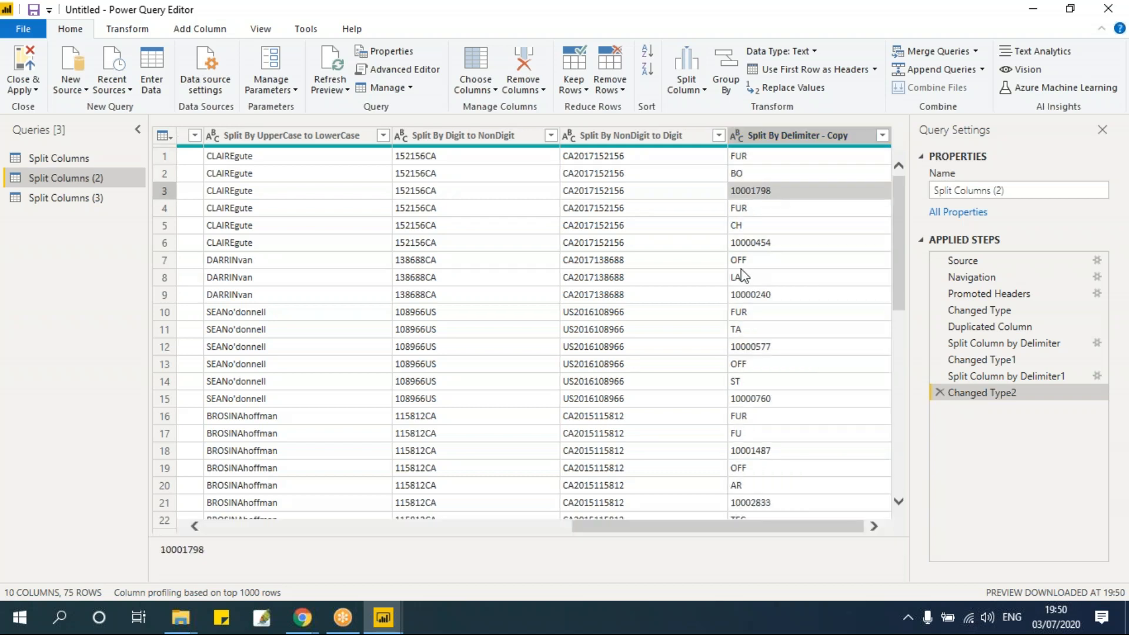
Check the Row ID values of the first three rows produced by the row split in Split Columns (2)
left_click_drag(662, 529, 231, 533)
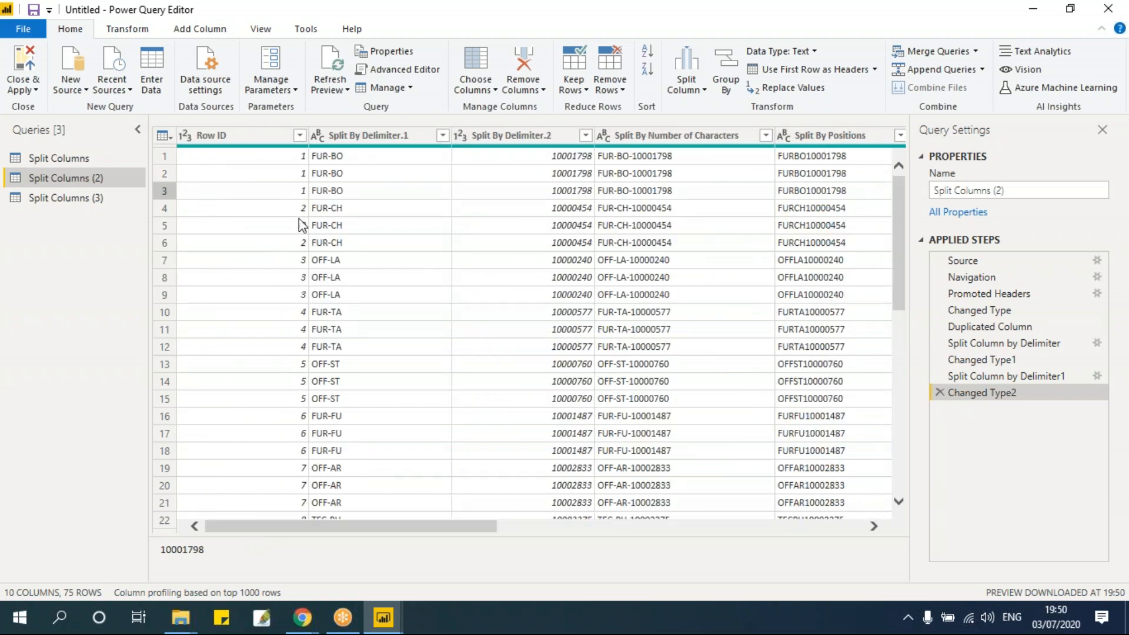
left_click(306, 157)
left_click(304, 173)
left_click(303, 191)
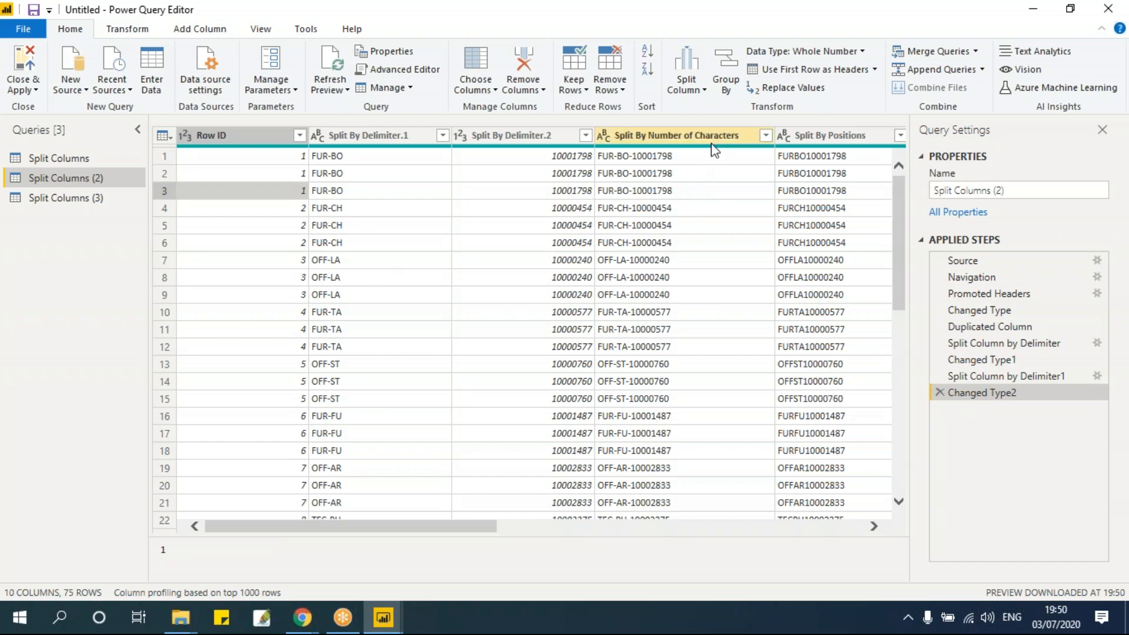
Split the Split By Number of Characters column into rows after 3 characters, once, as far left as possible
left_click(682, 132)
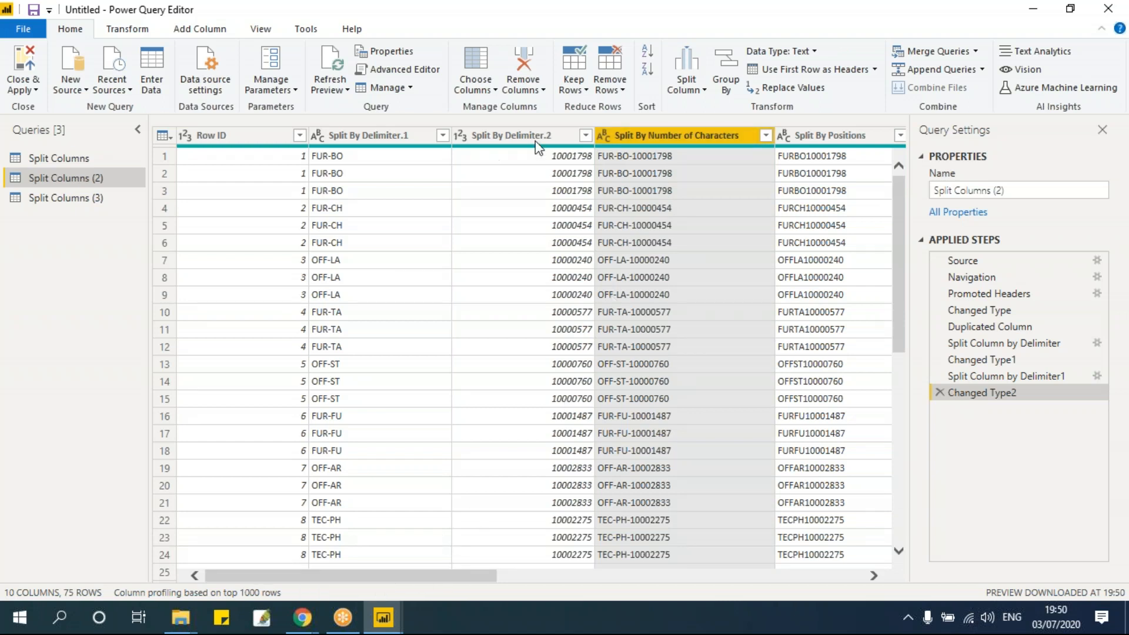
left_click(690, 90)
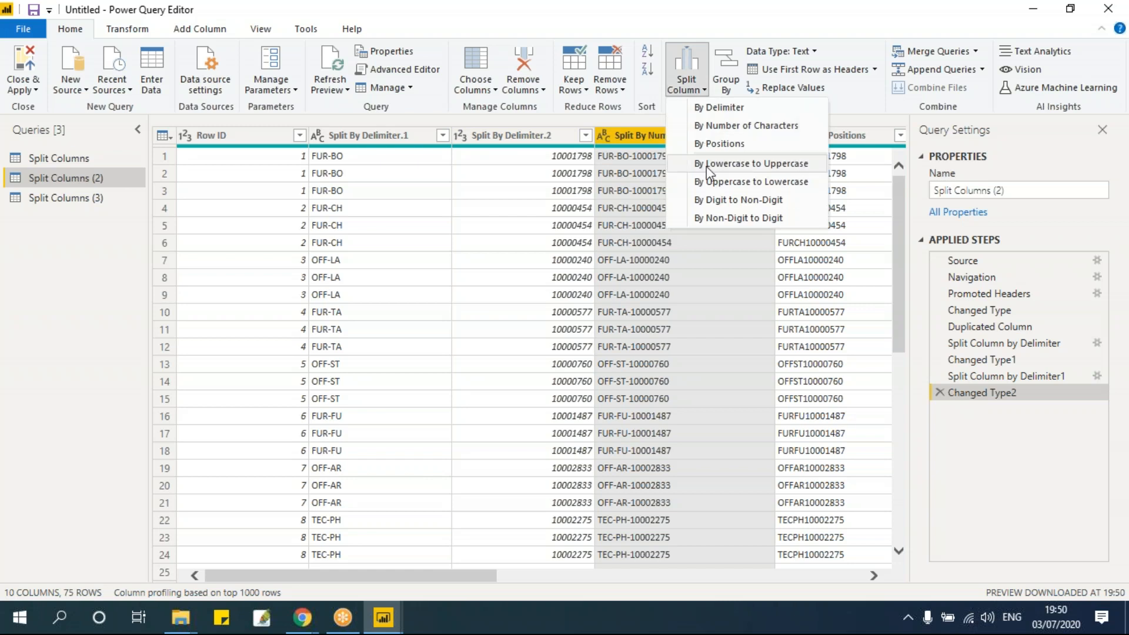
left_click(717, 125)
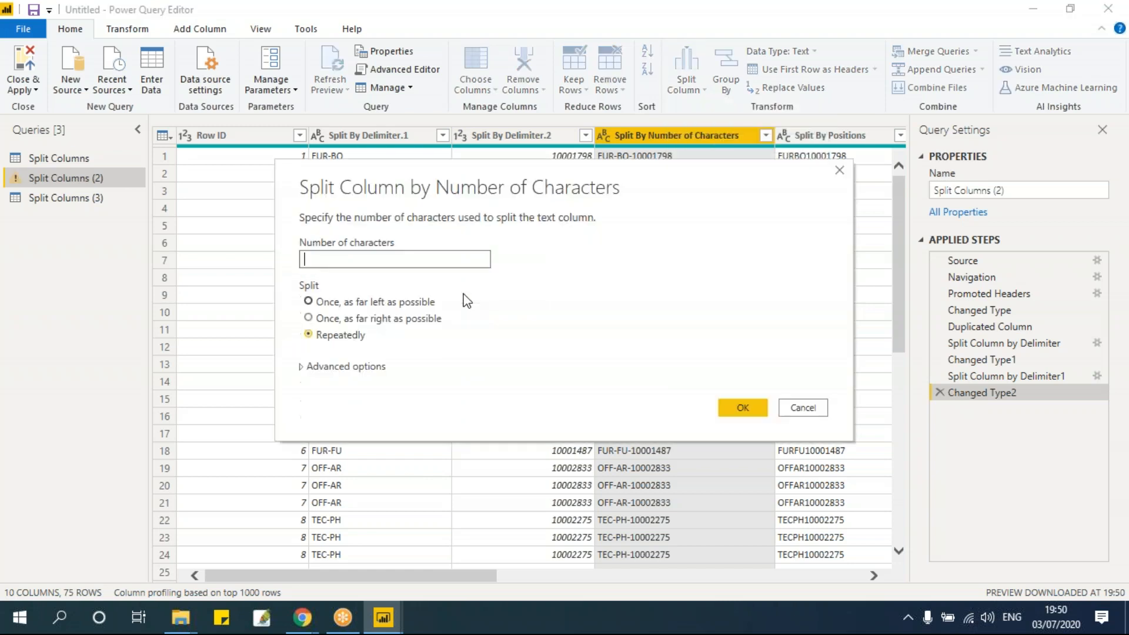
left_click_drag(496, 174, 341, 134)
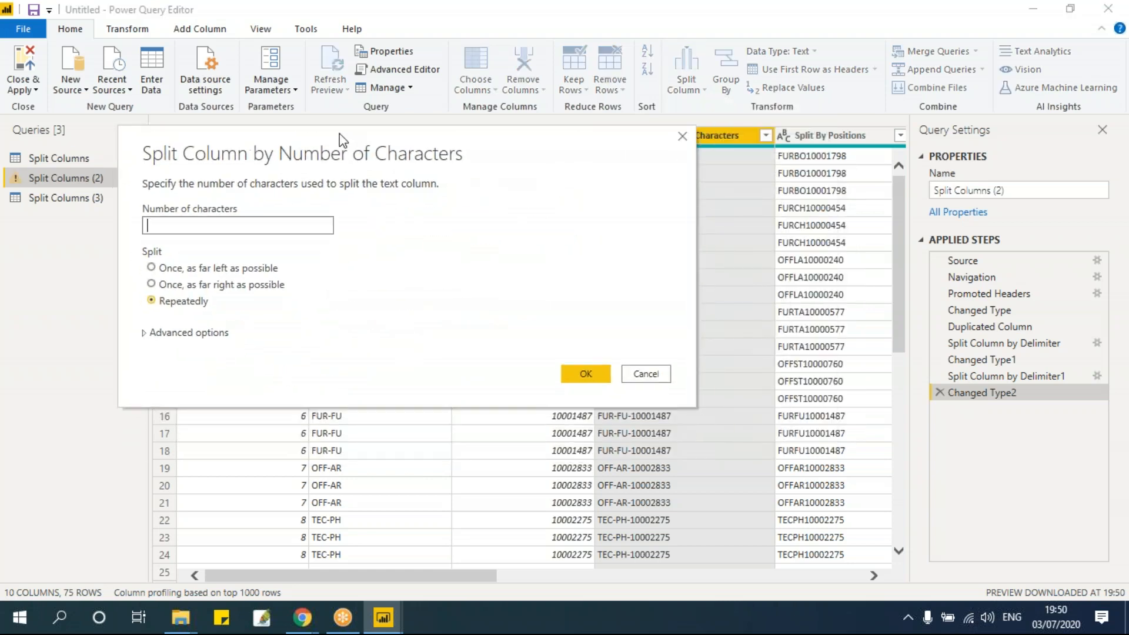
left_click(144, 334)
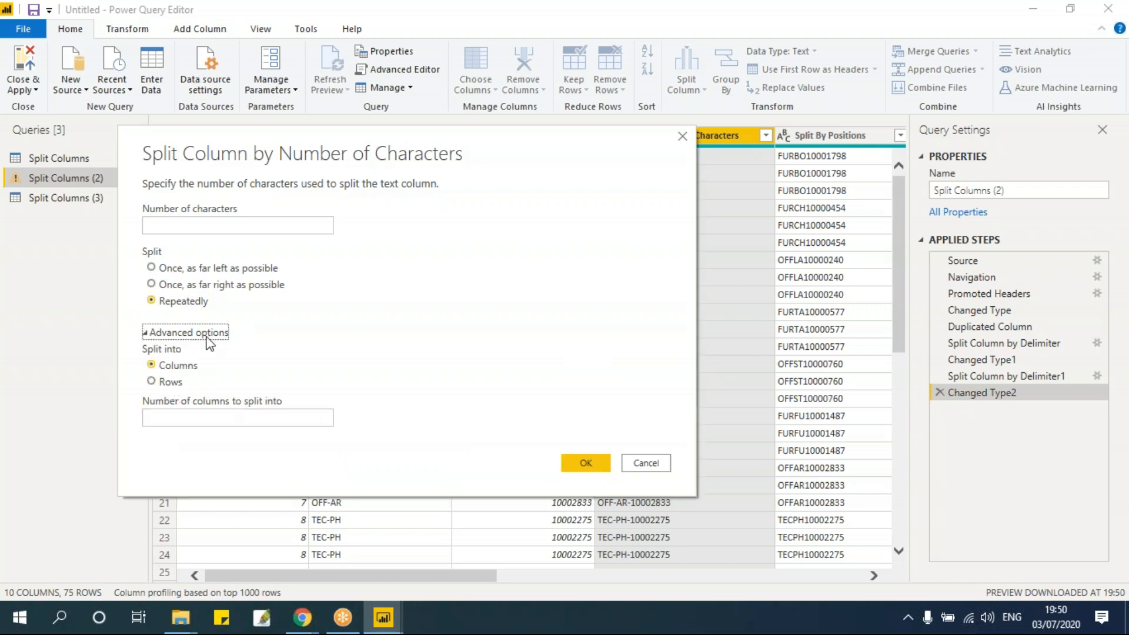
left_click(174, 382)
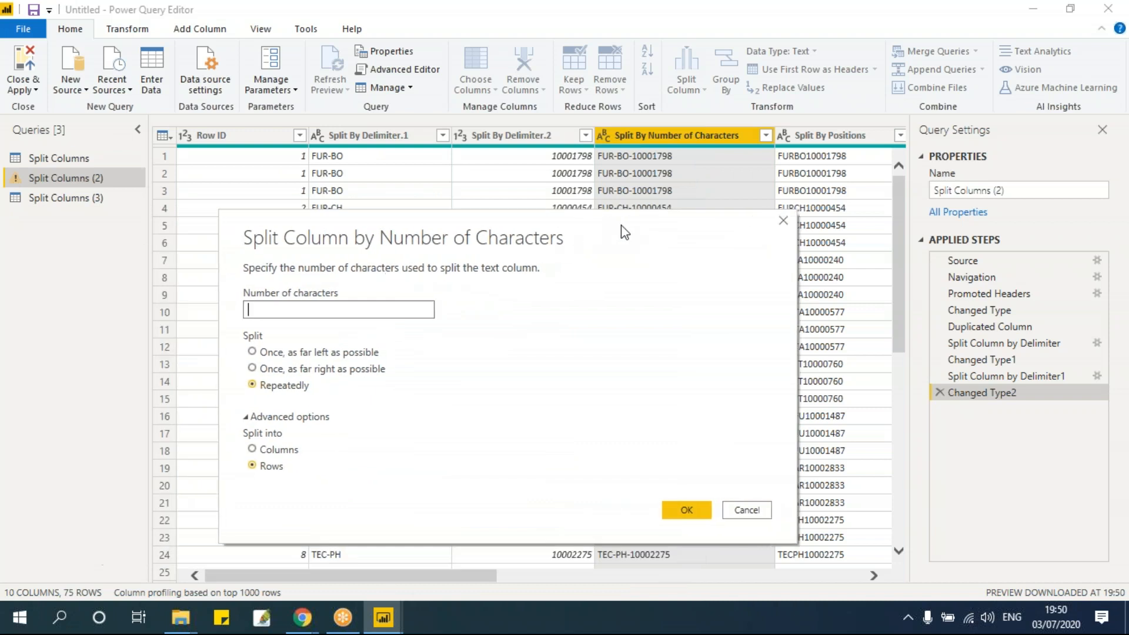
left_click(353, 306)
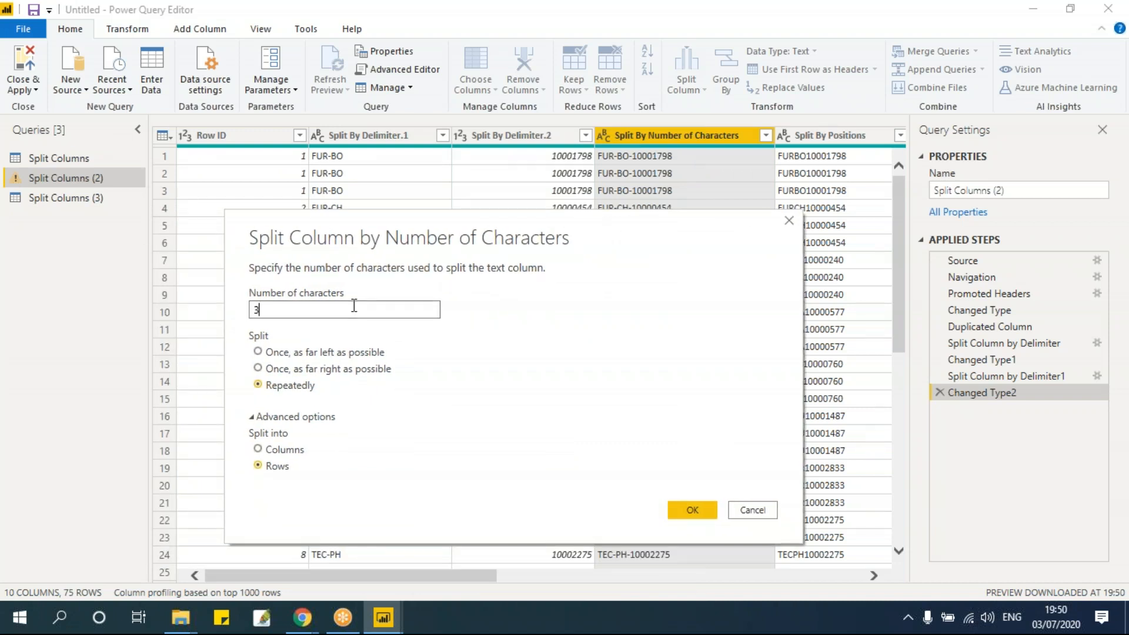
left_click(277, 352)
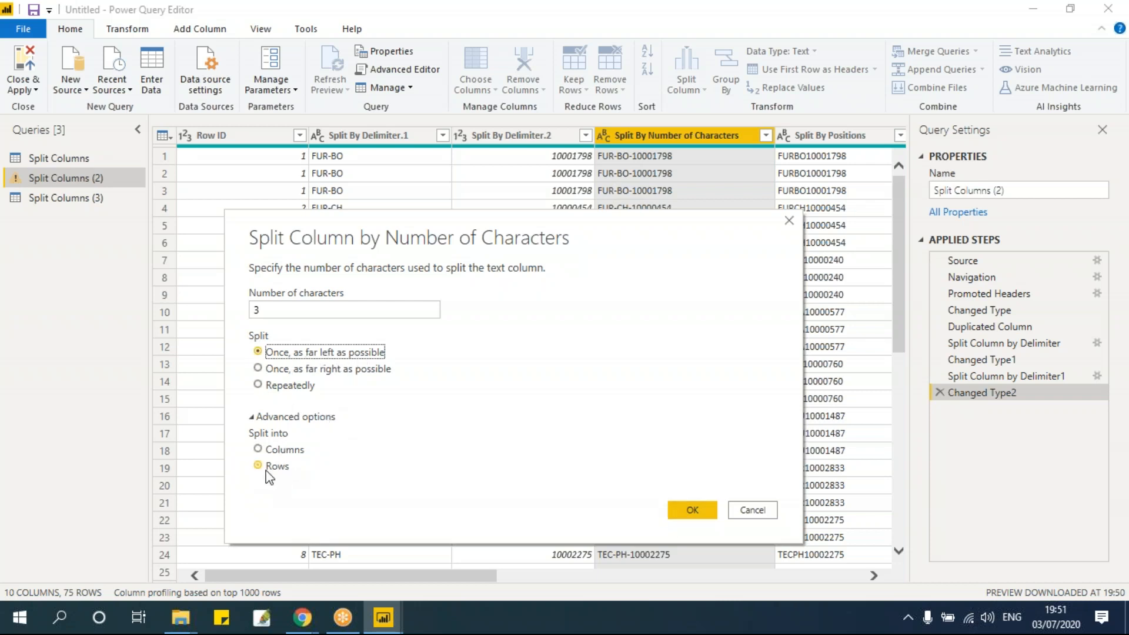
left_click(692, 511)
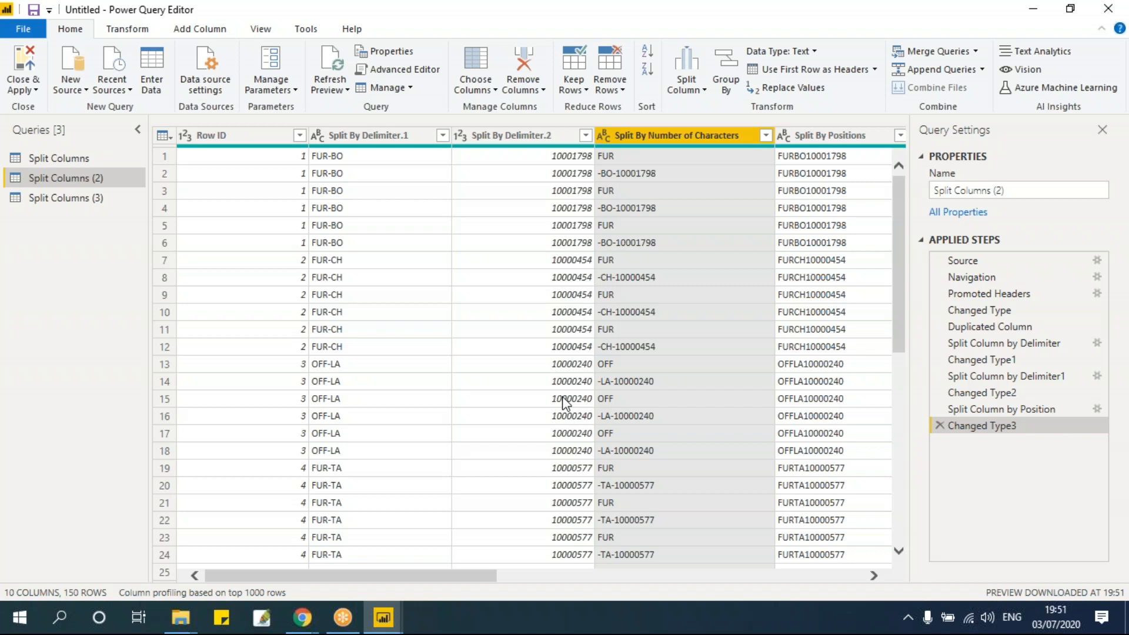
Split the Split By LowerCase to UpperCase column at each lowercase-to-uppercase transition
left_click(871, 575)
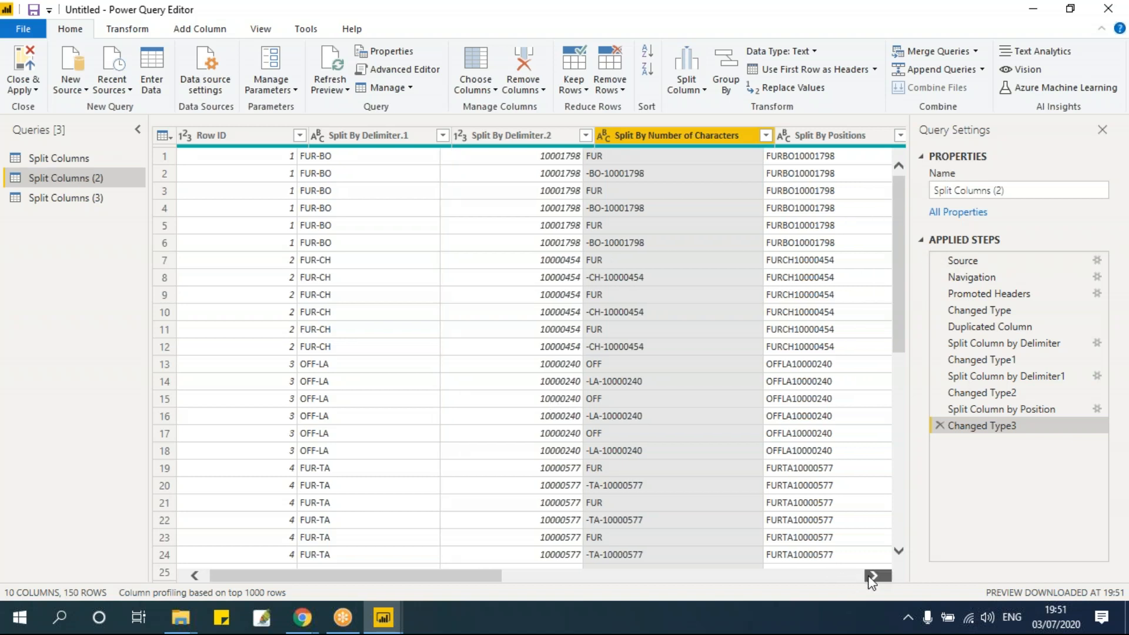
left_click(871, 576)
left_click(762, 136)
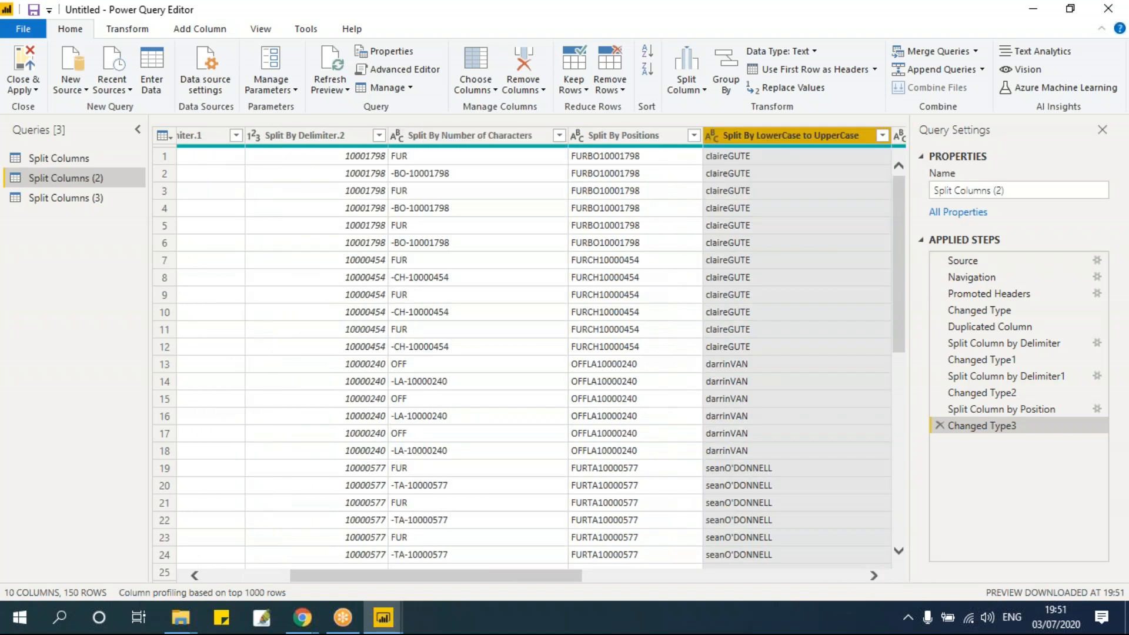
left_click(686, 85)
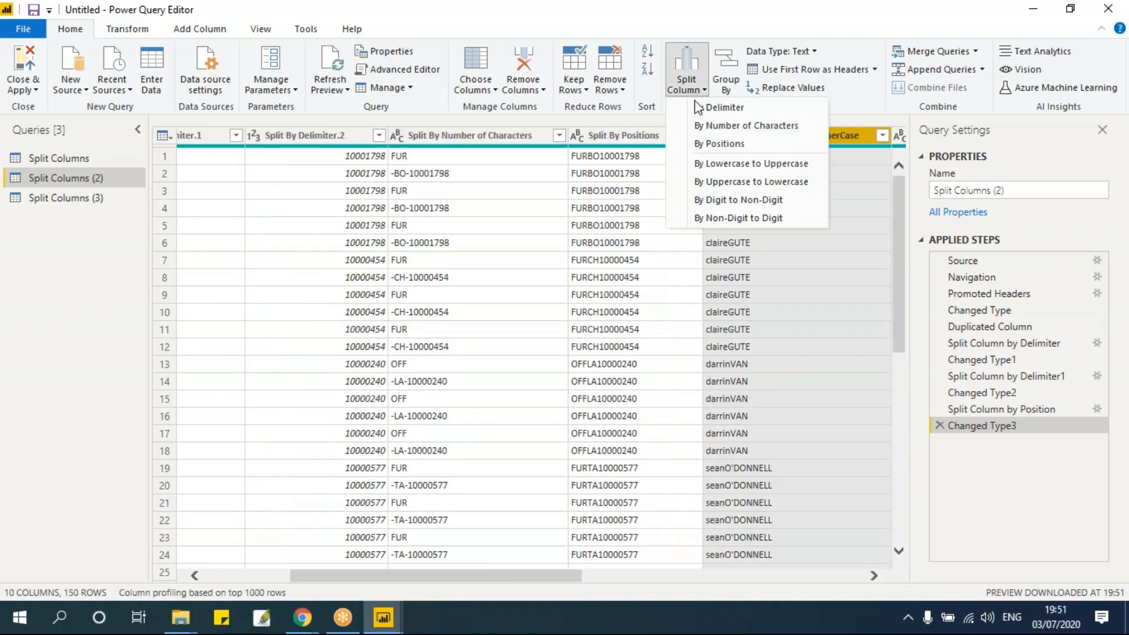
left_click(733, 165)
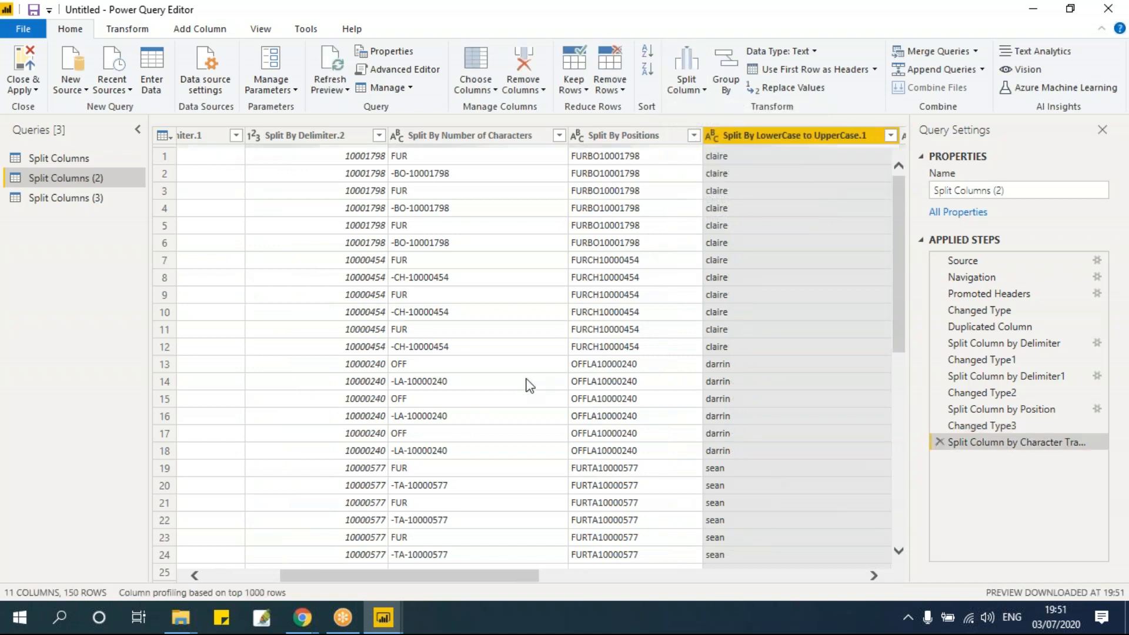
left_click(716, 136)
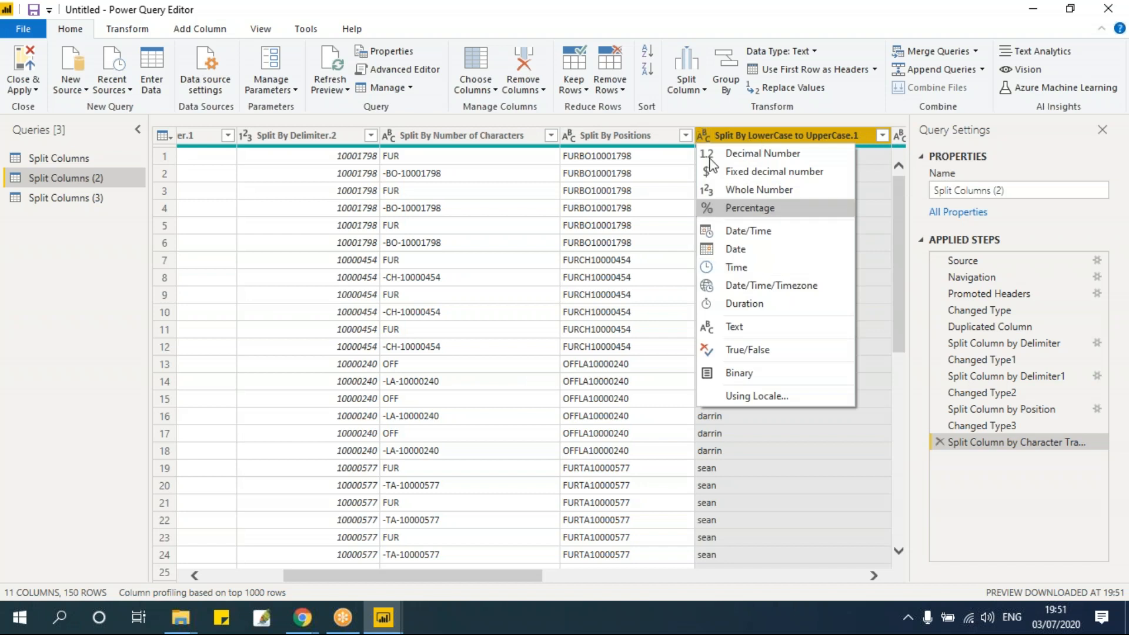
left_click(703, 92)
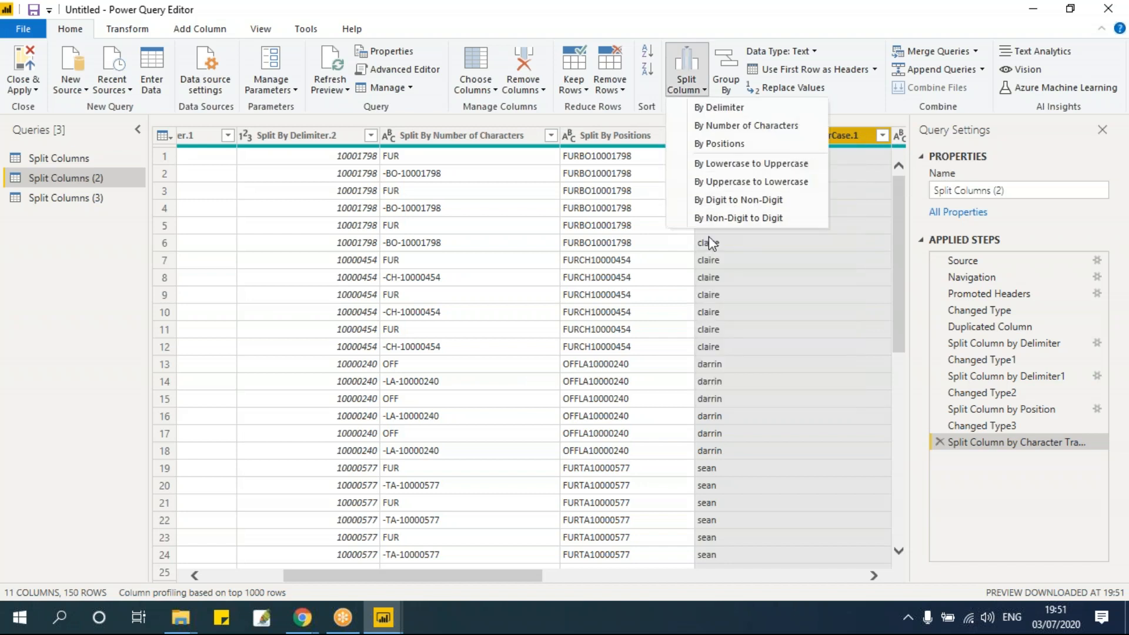
left_click(647, 300)
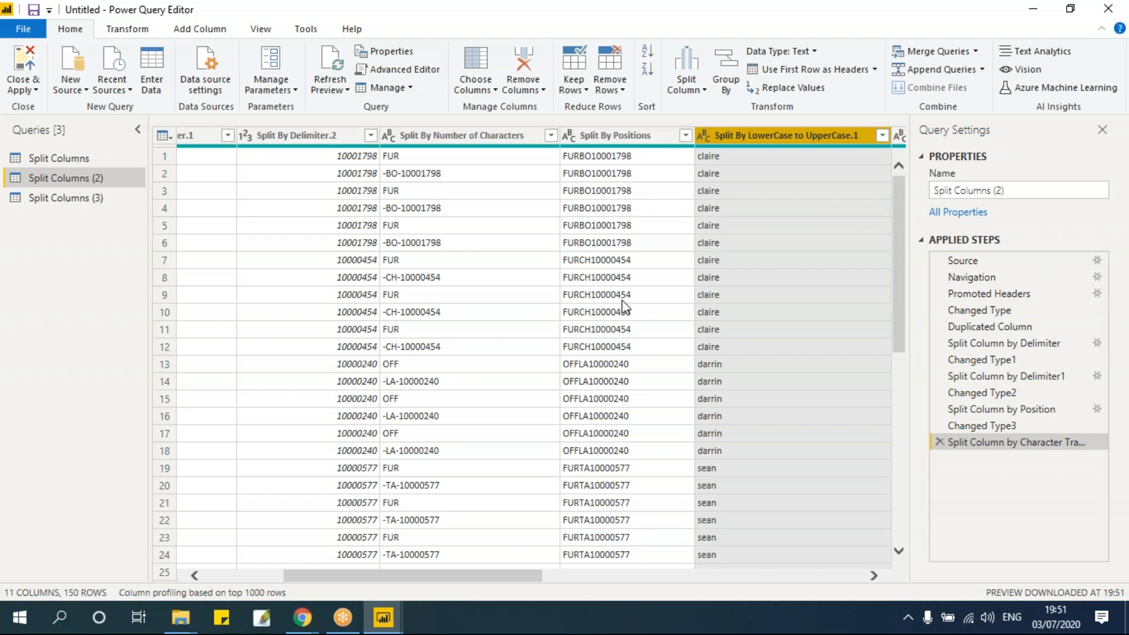
Examine the columns of Split Columns (2), including the lowercase-to-uppercase split results and the repeated values in Split By Positions
left_click(873, 576)
left_click(874, 576)
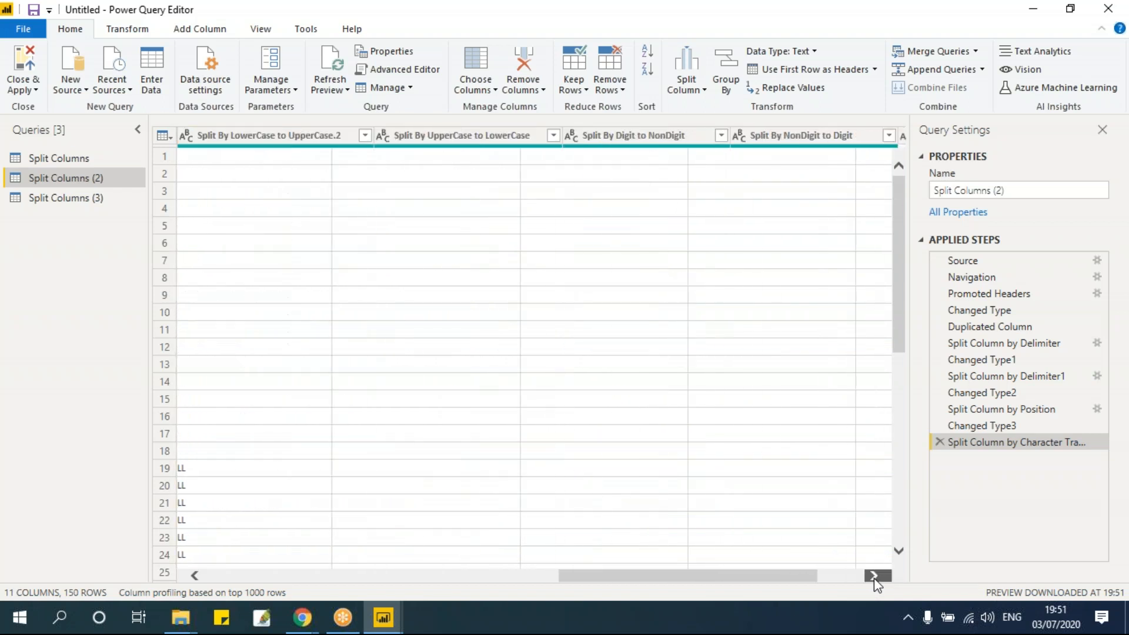
left_click(874, 576)
left_click_drag(859, 583, 412, 582)
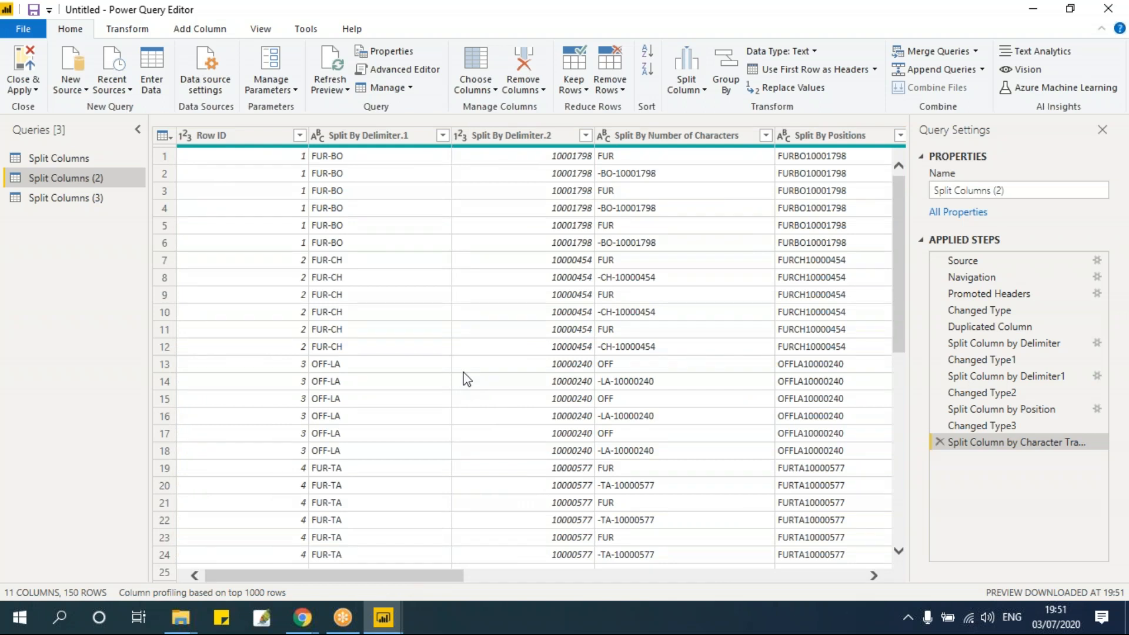
left_click_drag(406, 577, 570, 598)
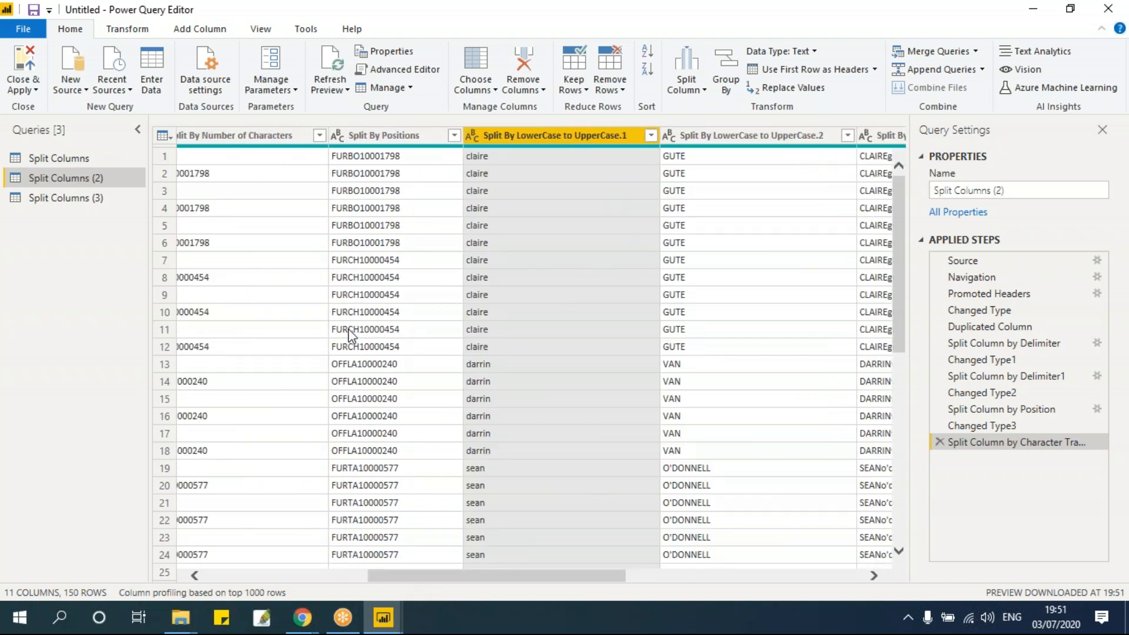
scroll(360, 500, "down", 6)
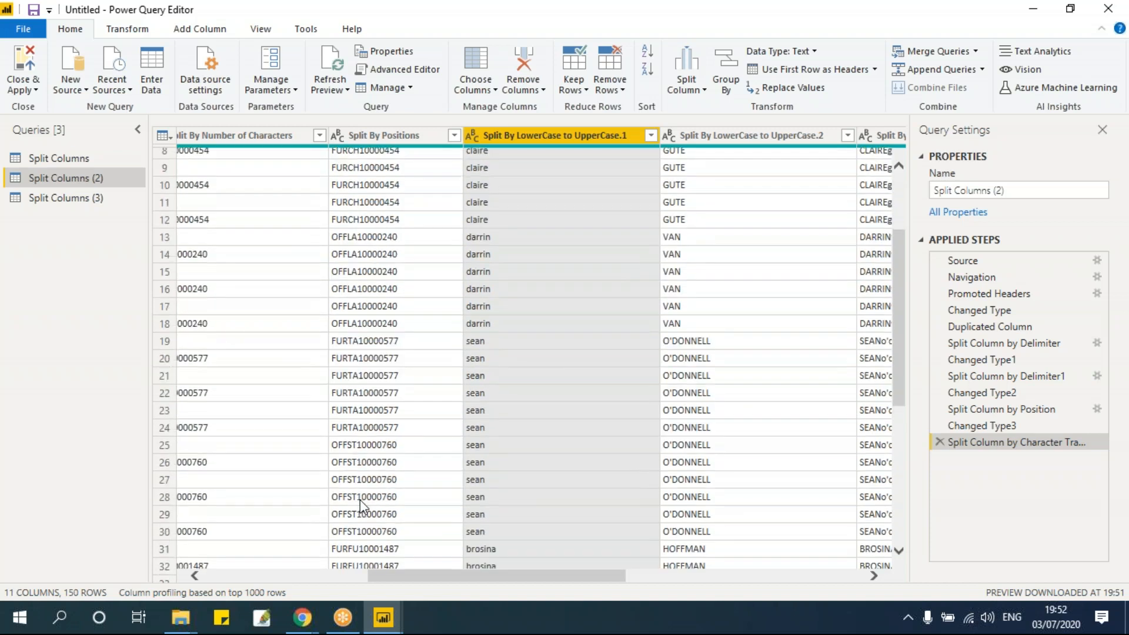
scroll(360, 504, "up", 6)
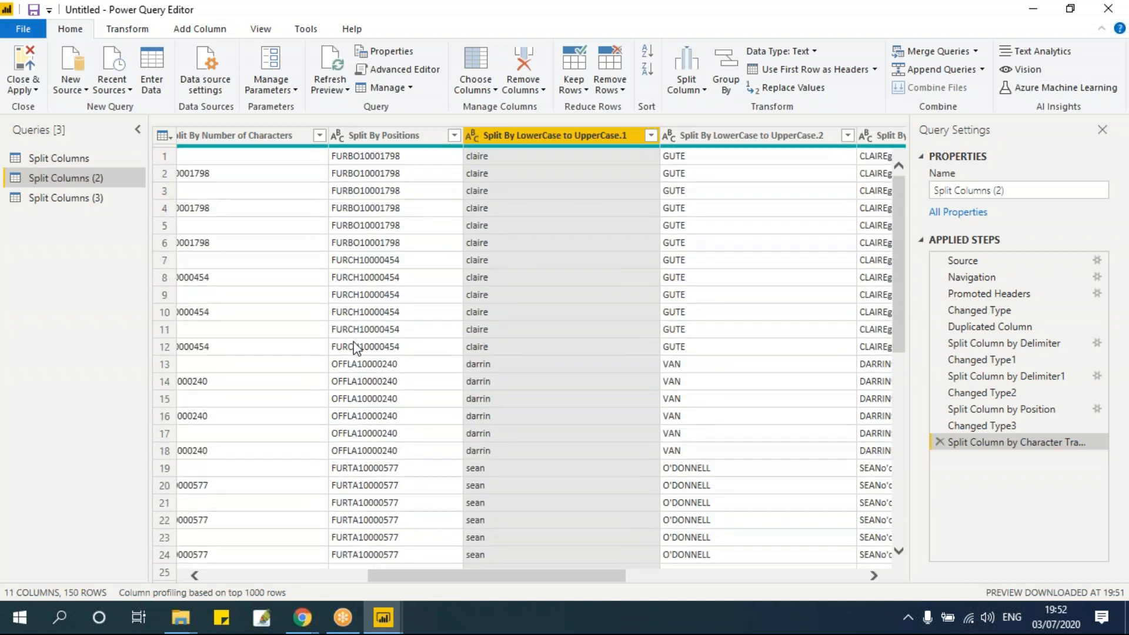
left_click(379, 207)
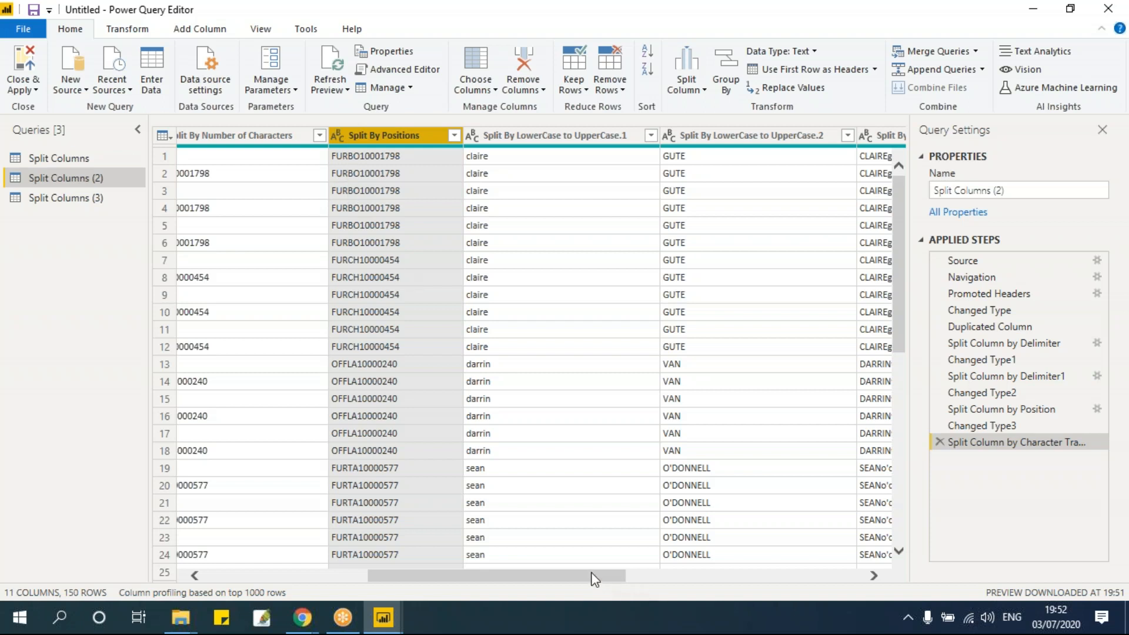
left_click_drag(594, 577, 393, 579)
Show the Split Columns query and look through the distinct values of Split By Delimiter.2 without applying a filter
left_click(81, 160)
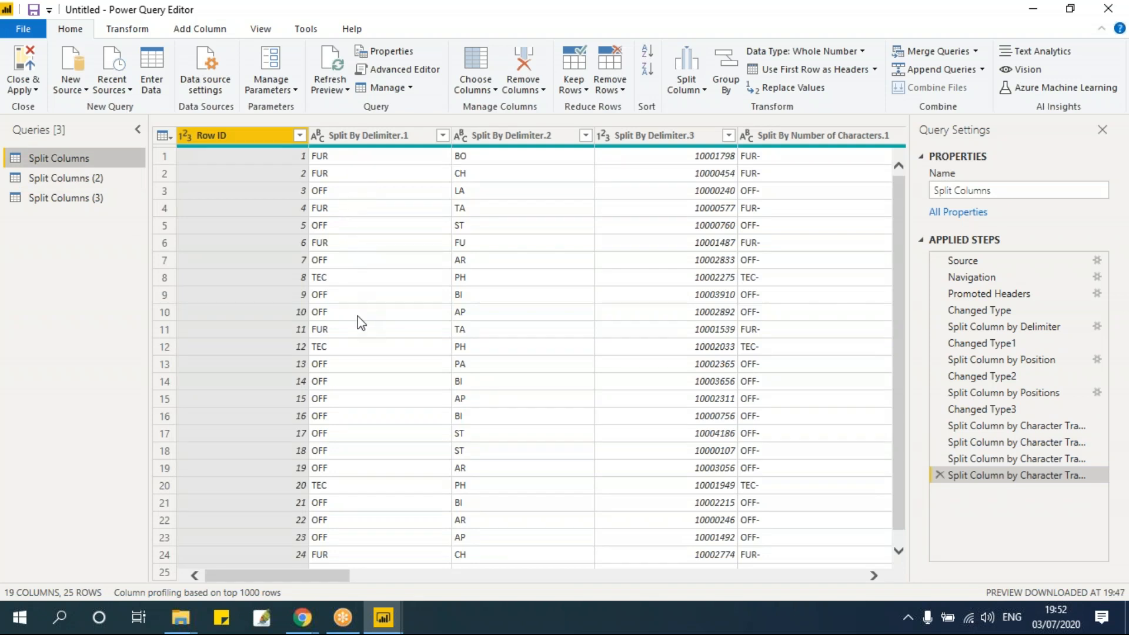
left_click(585, 135)
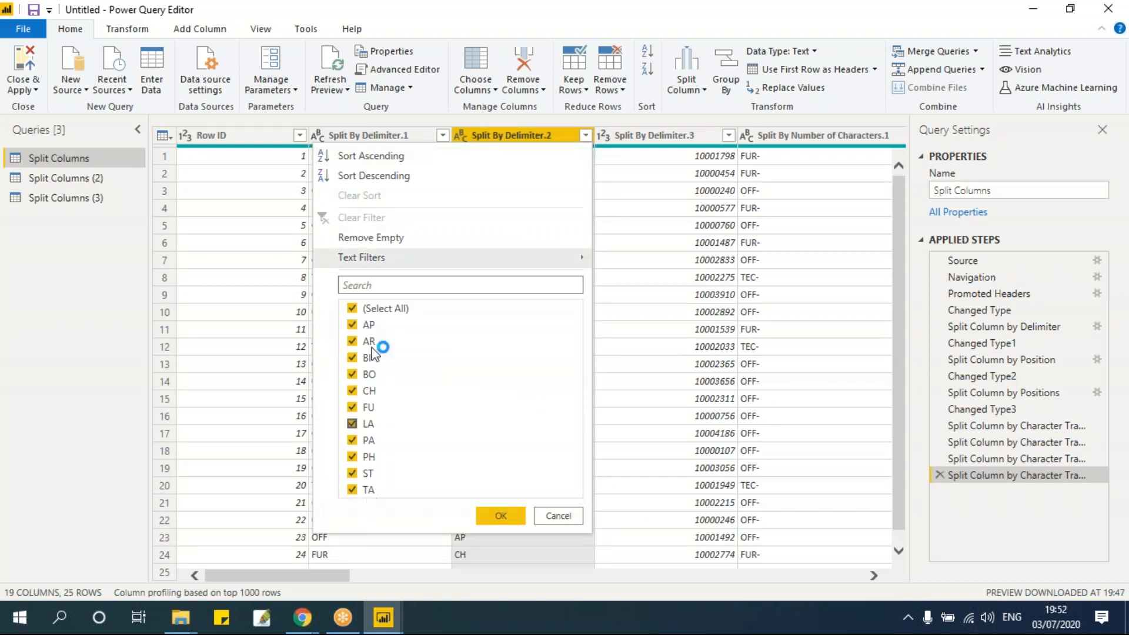
left_click(549, 516)
left_click(564, 416)
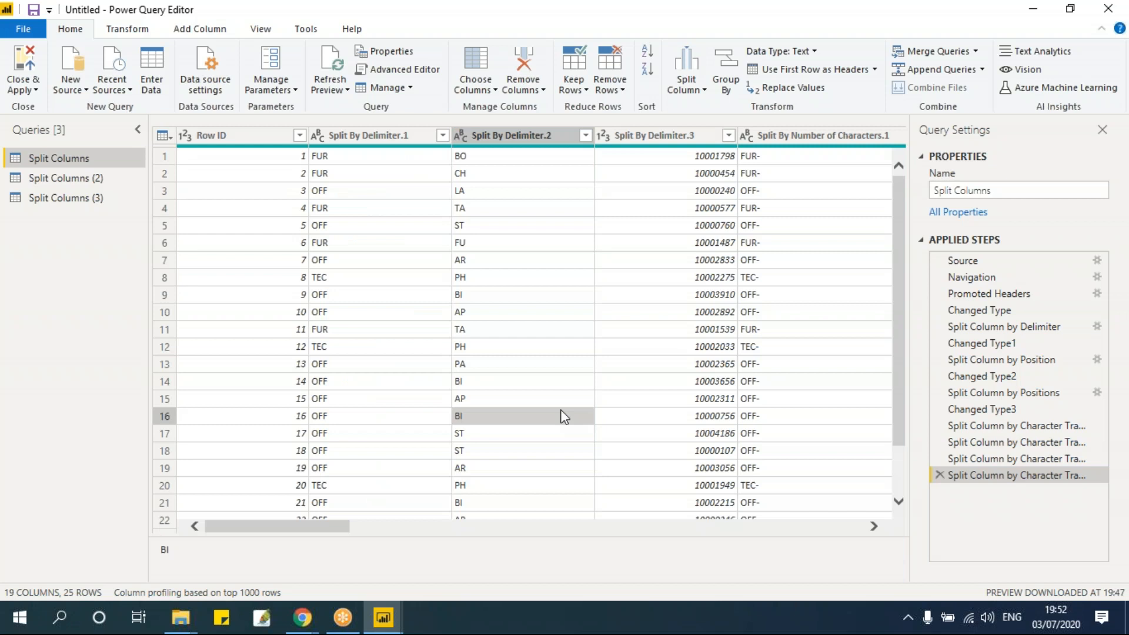
Switch to File Explorer and review the practice workbooks in the Session 03 - Power Query Editor folder
left_click(187, 613)
left_click(159, 563)
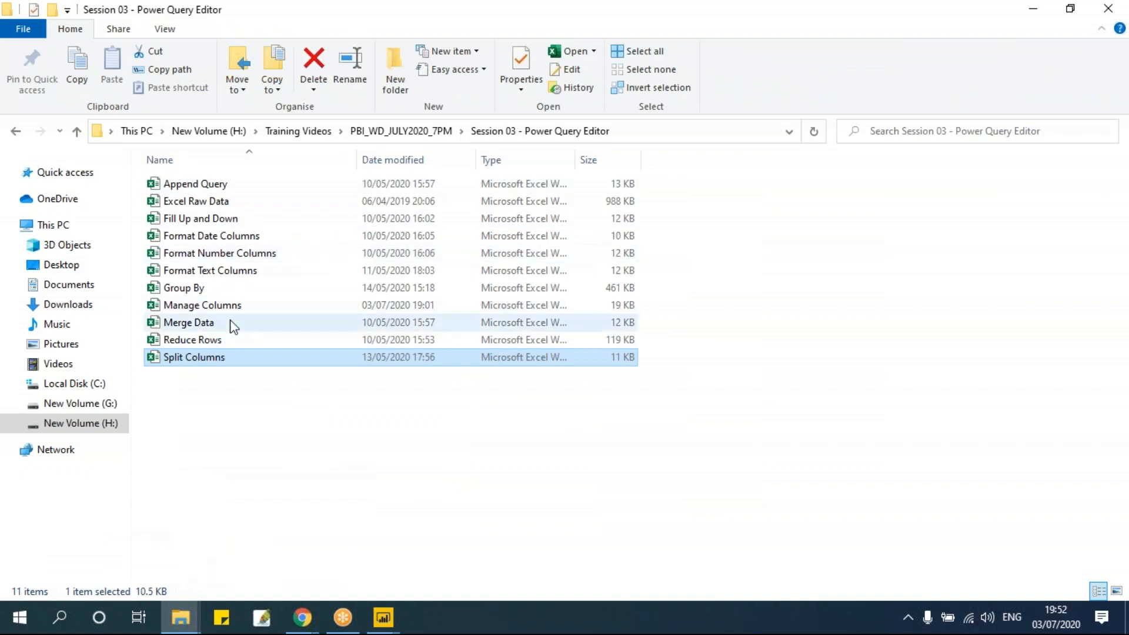
left_click(253, 425)
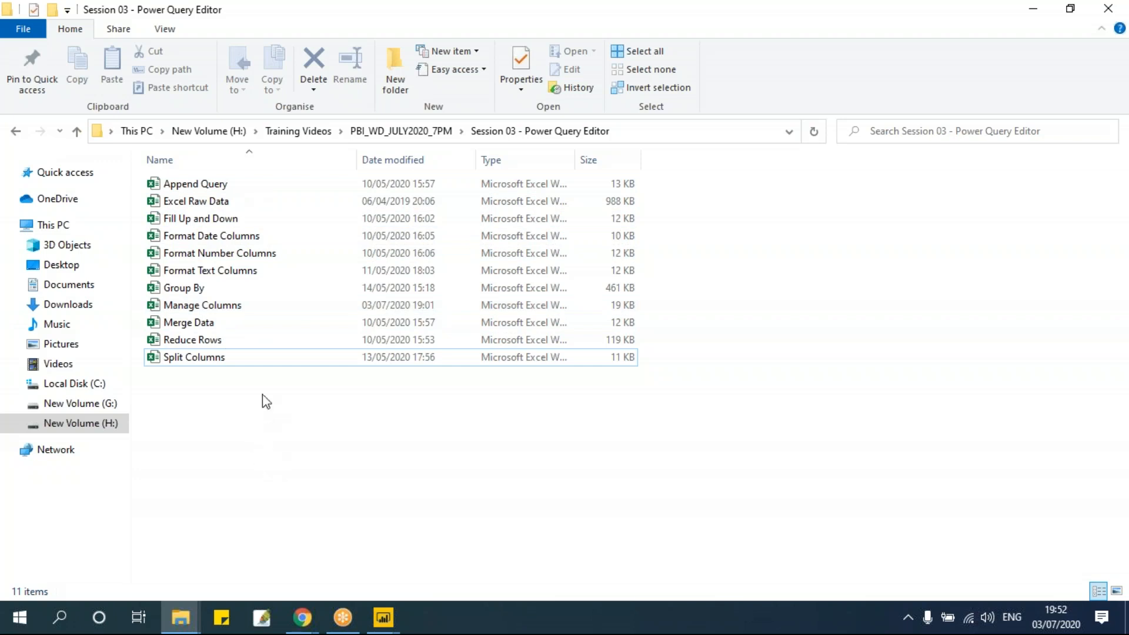
Switch to the untitled report window in Power BI Desktop
mouse_move(384, 616)
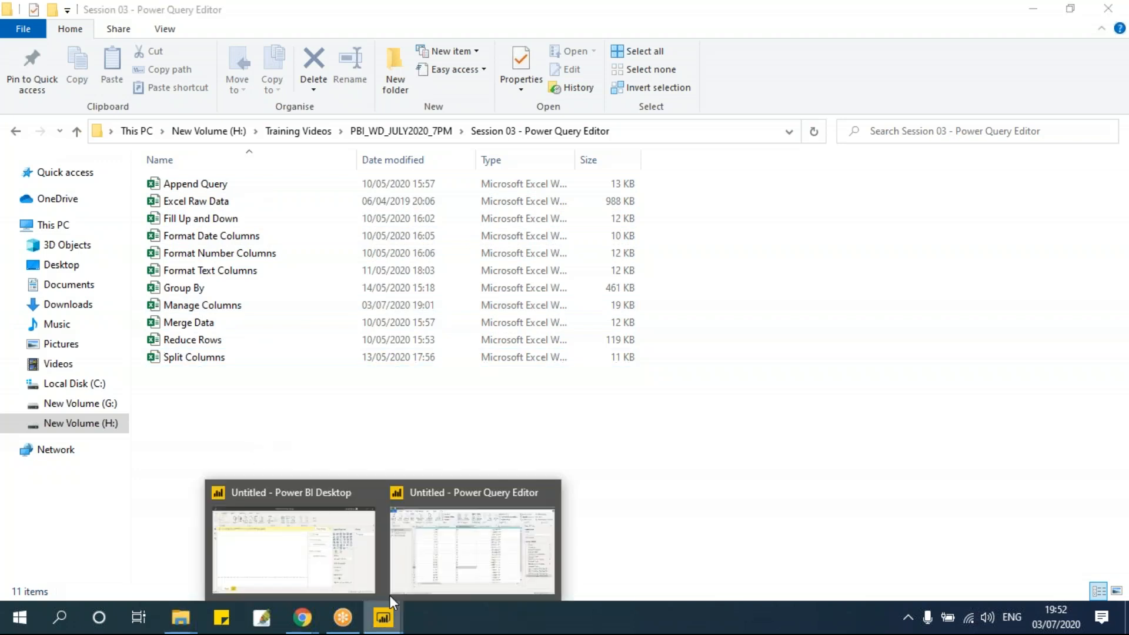
left_click(371, 547)
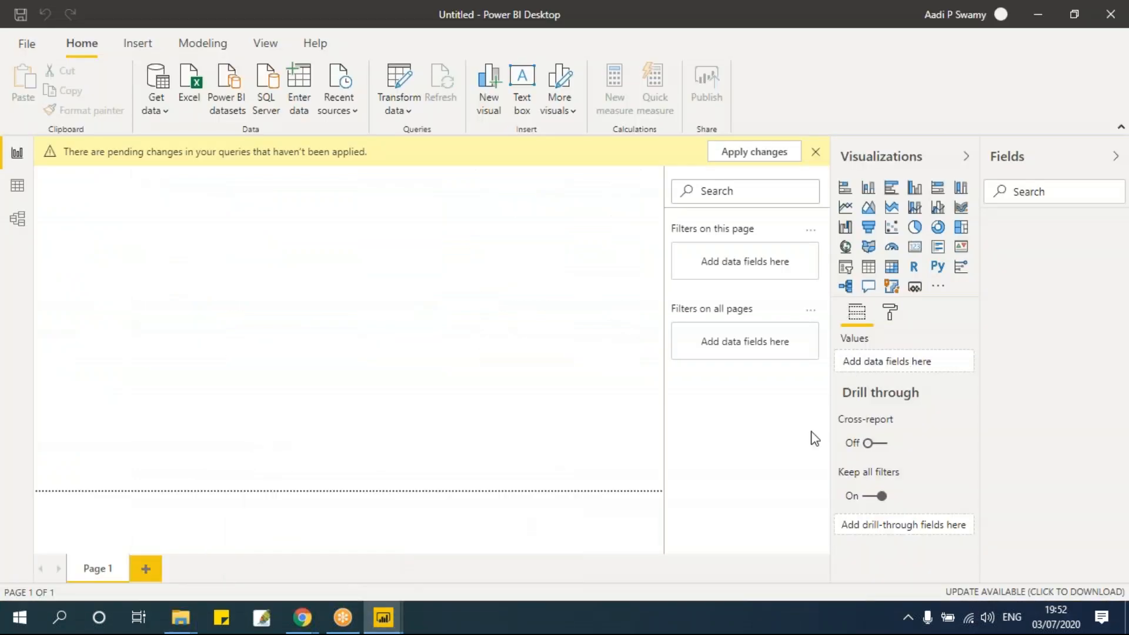